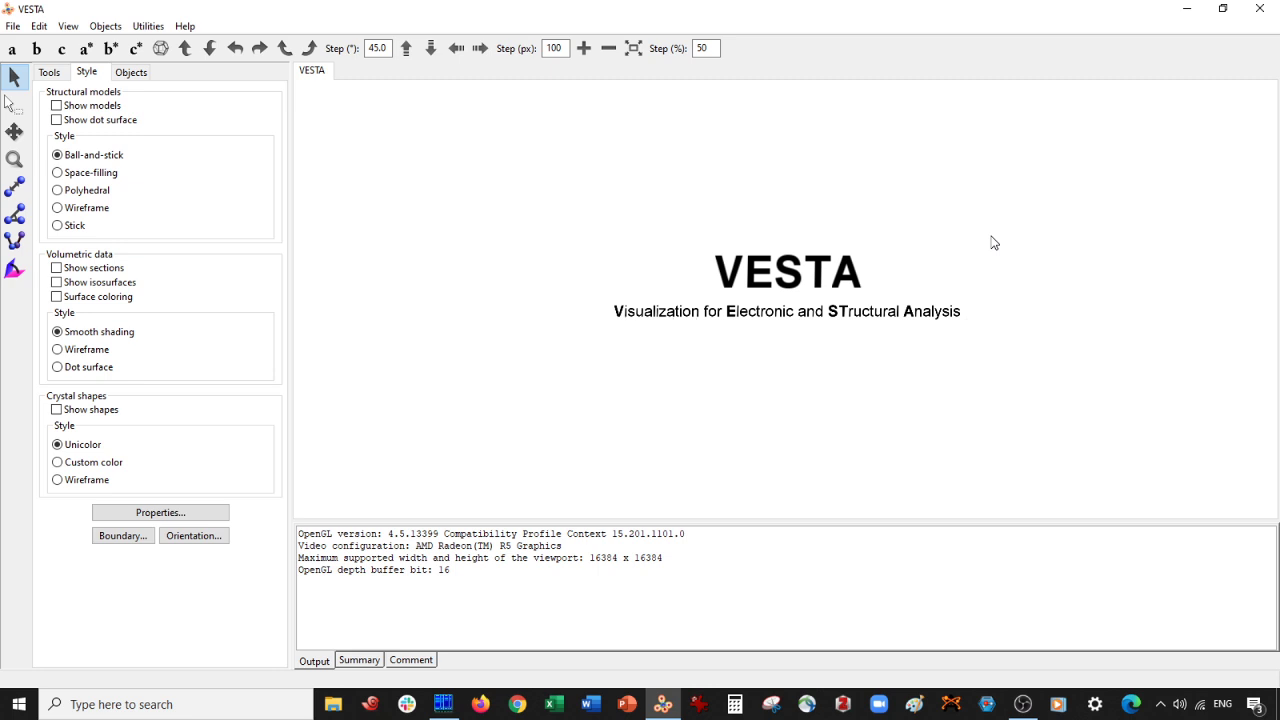
- Launch IQmol from the taskbar to get an empty Untitled molecule workspace
left_click(987, 704)
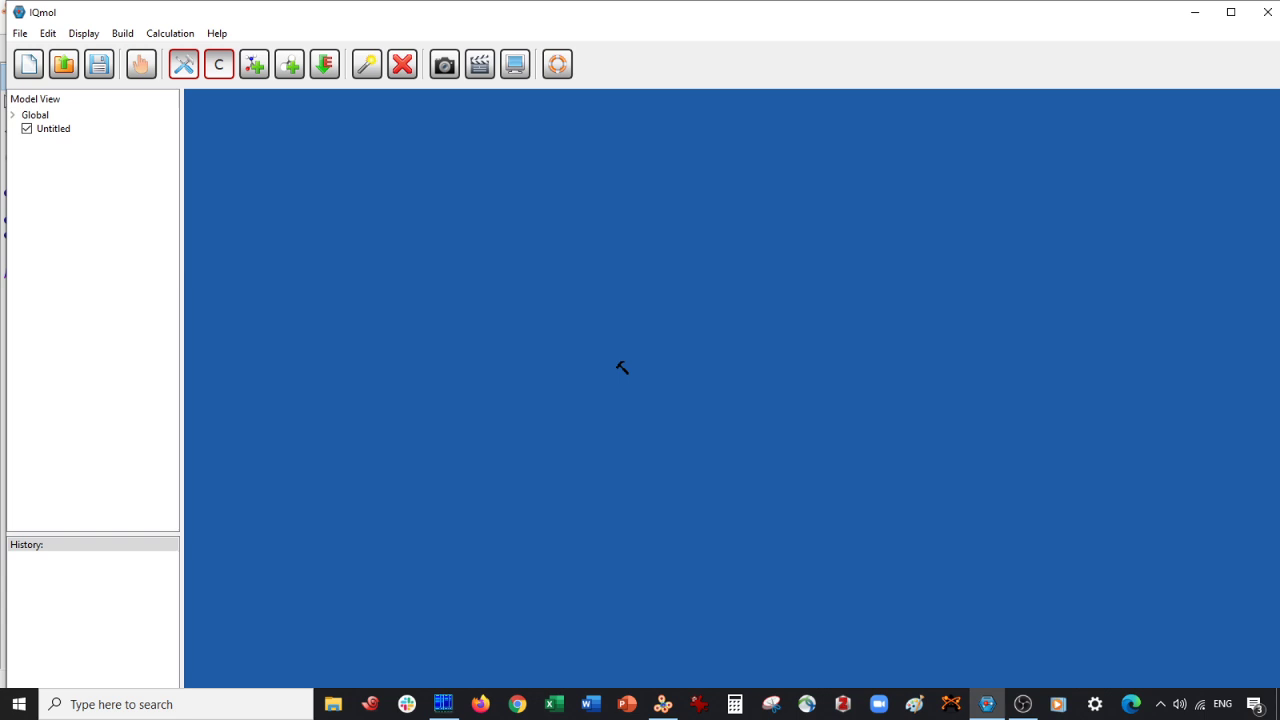
- Maximize IQmol and place a Buckminsterfullerene cage from the Fullerenes library on the canvas
left_click(1231, 12)
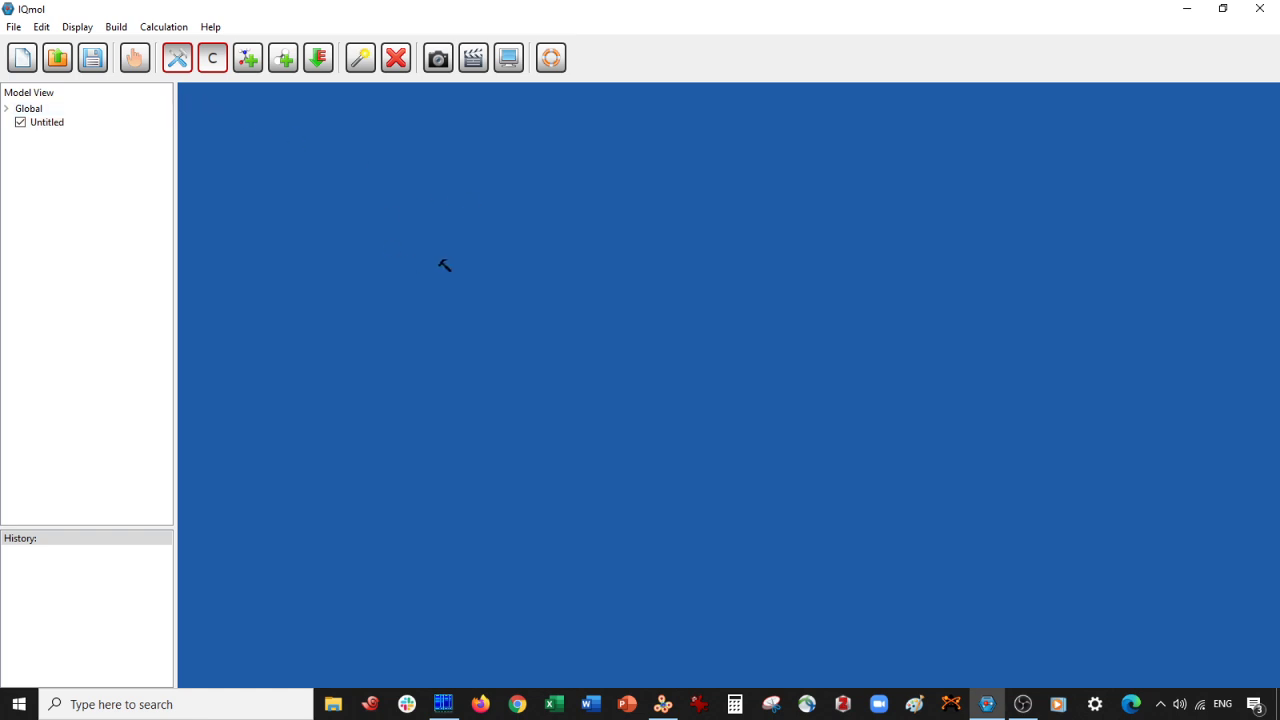
left_click(118, 28)
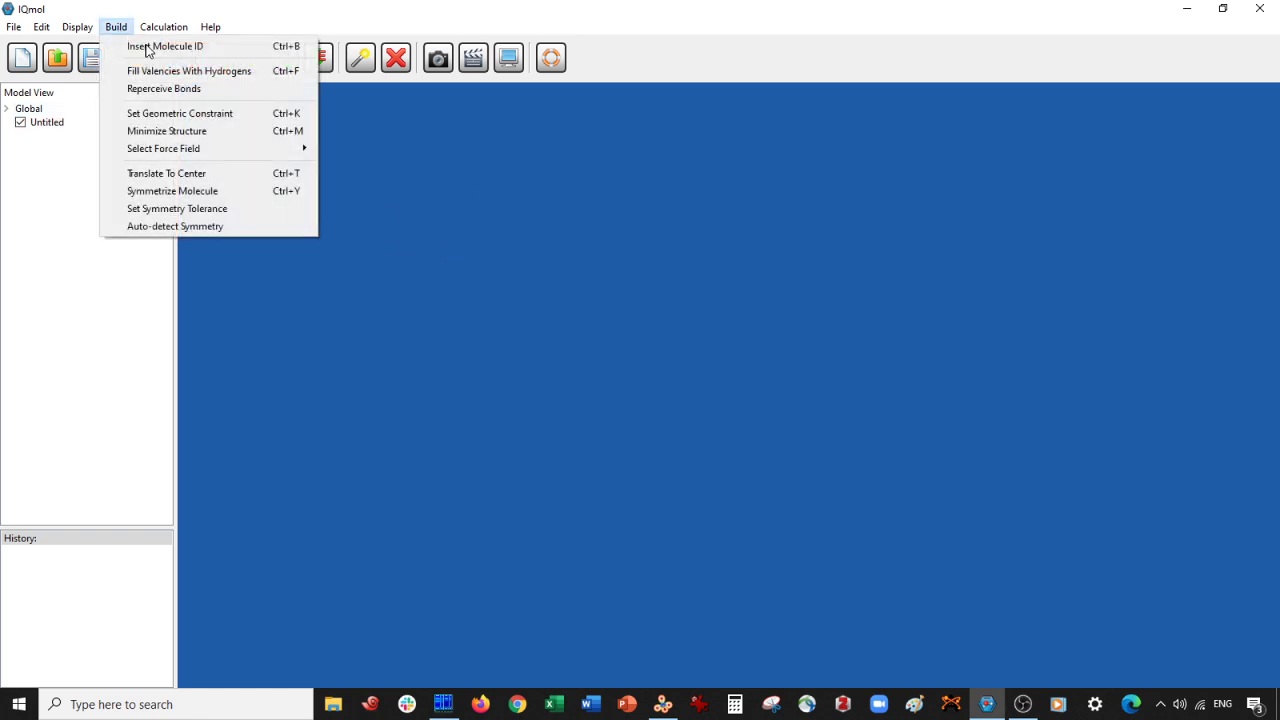
left_click(378, 20)
left_click(254, 64)
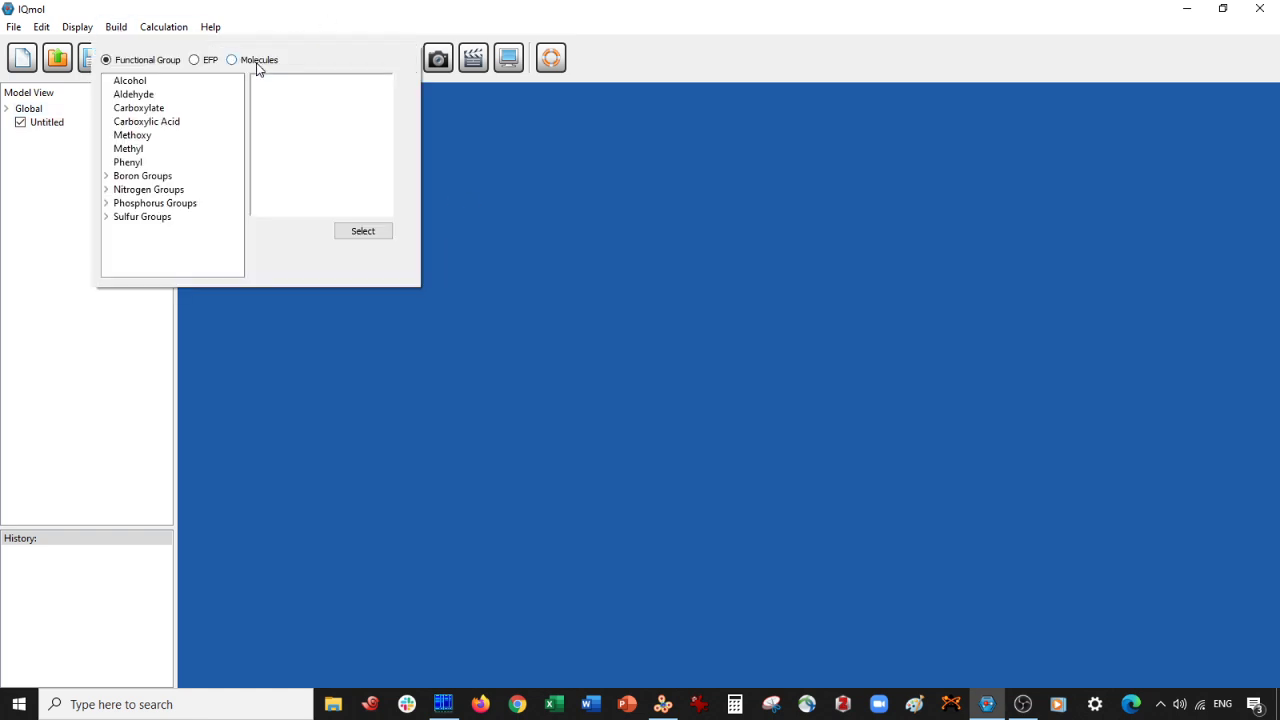
left_click(255, 62)
scroll(148, 247, "down", 2)
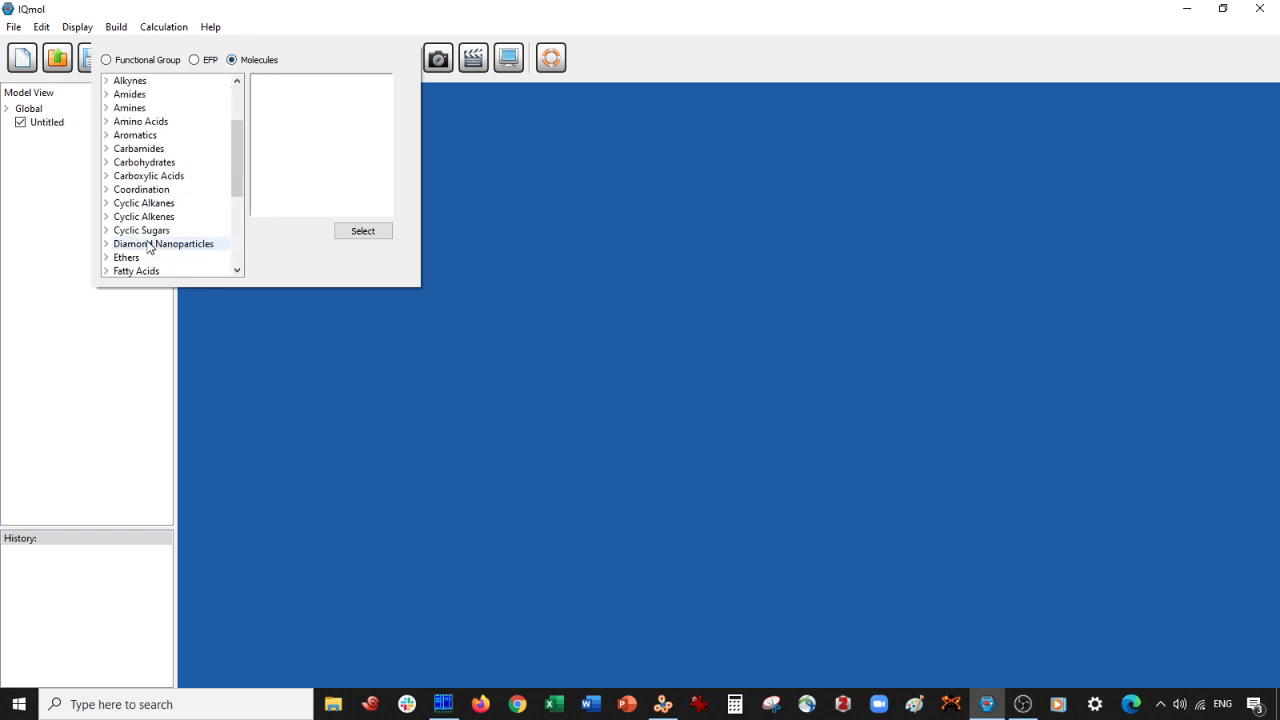
scroll(118, 250, "down", 3)
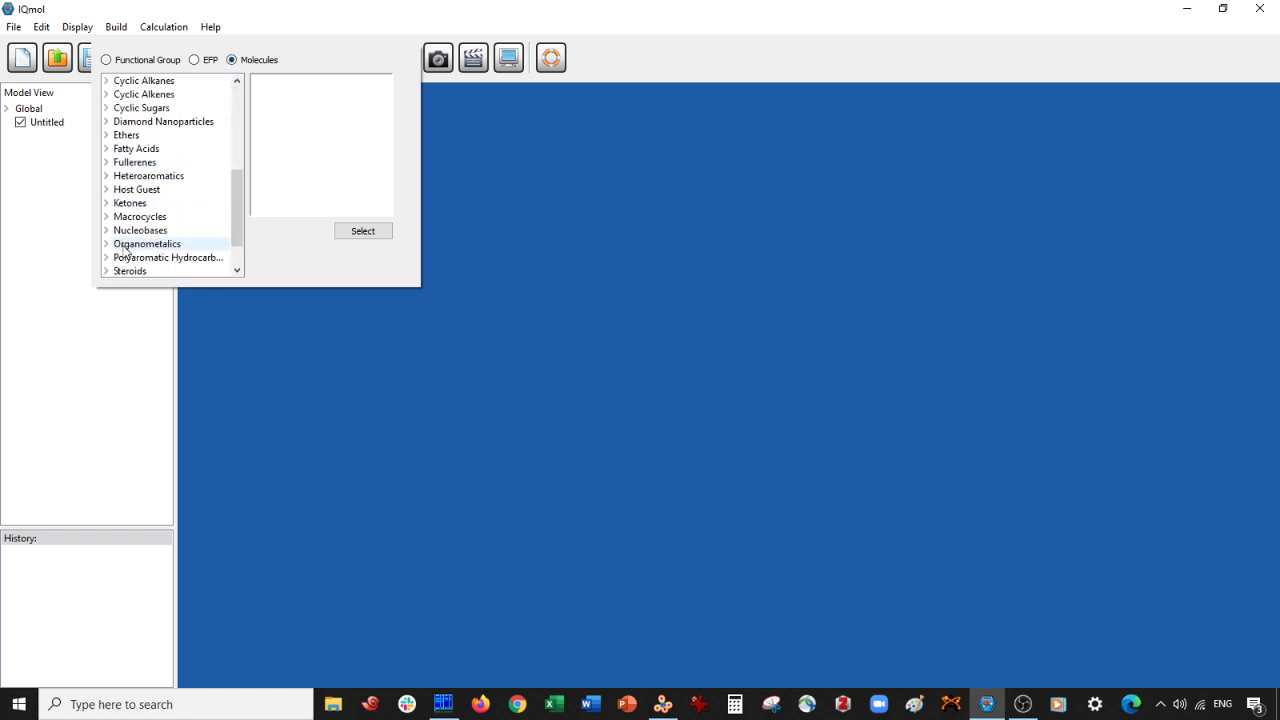
left_click(107, 163)
left_click(141, 177)
left_click(363, 231)
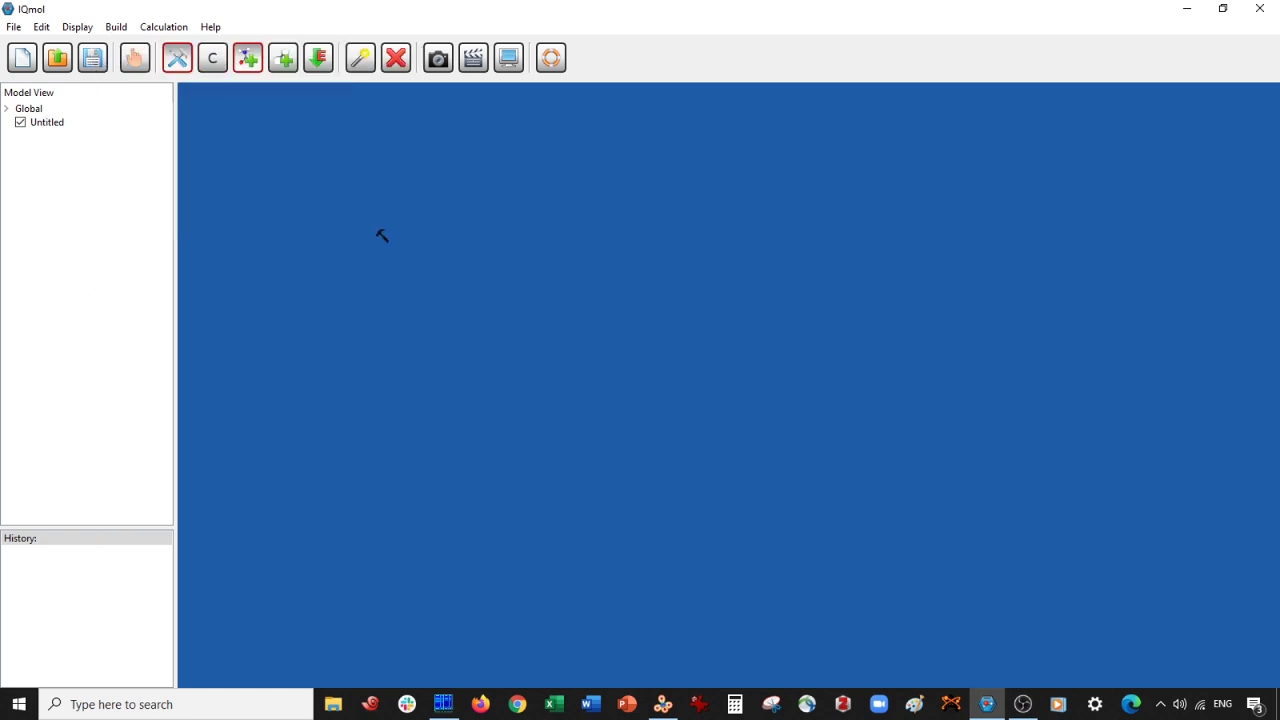
left_click(732, 342)
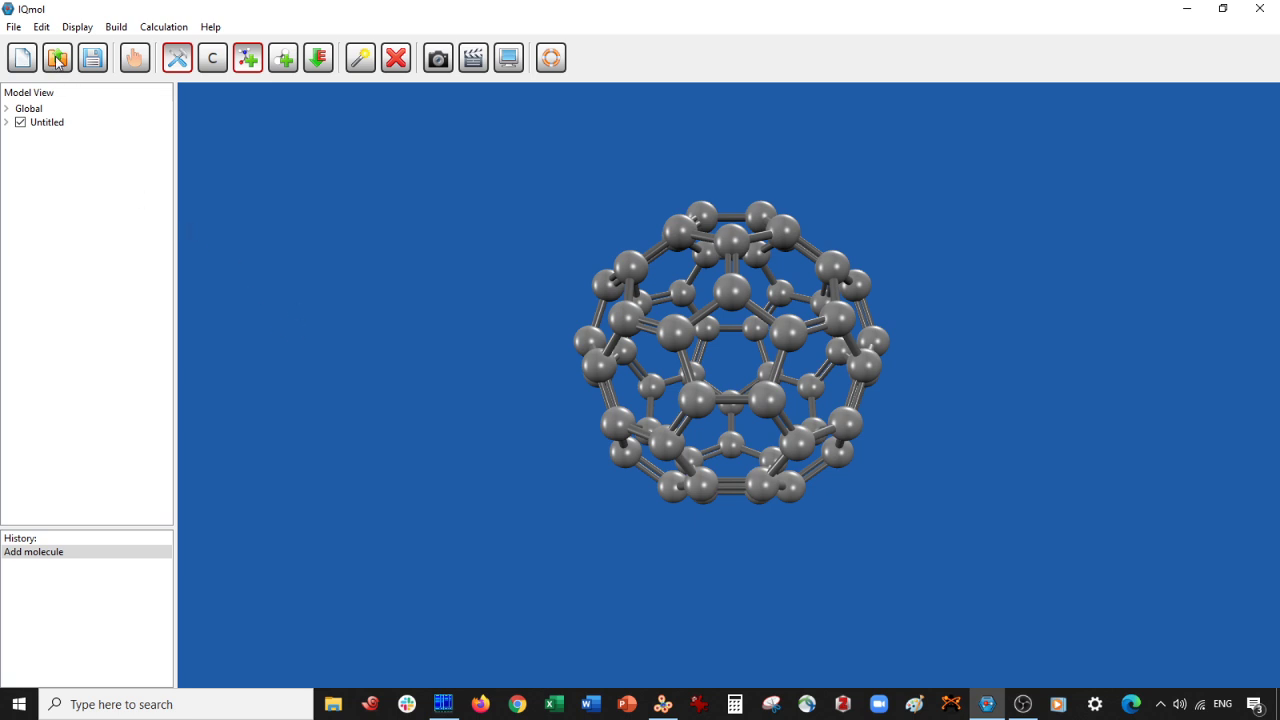
left_click(14, 27)
- Save the cage as C60_original in XYZ format in video25, then close IQmol
left_click(57, 199)
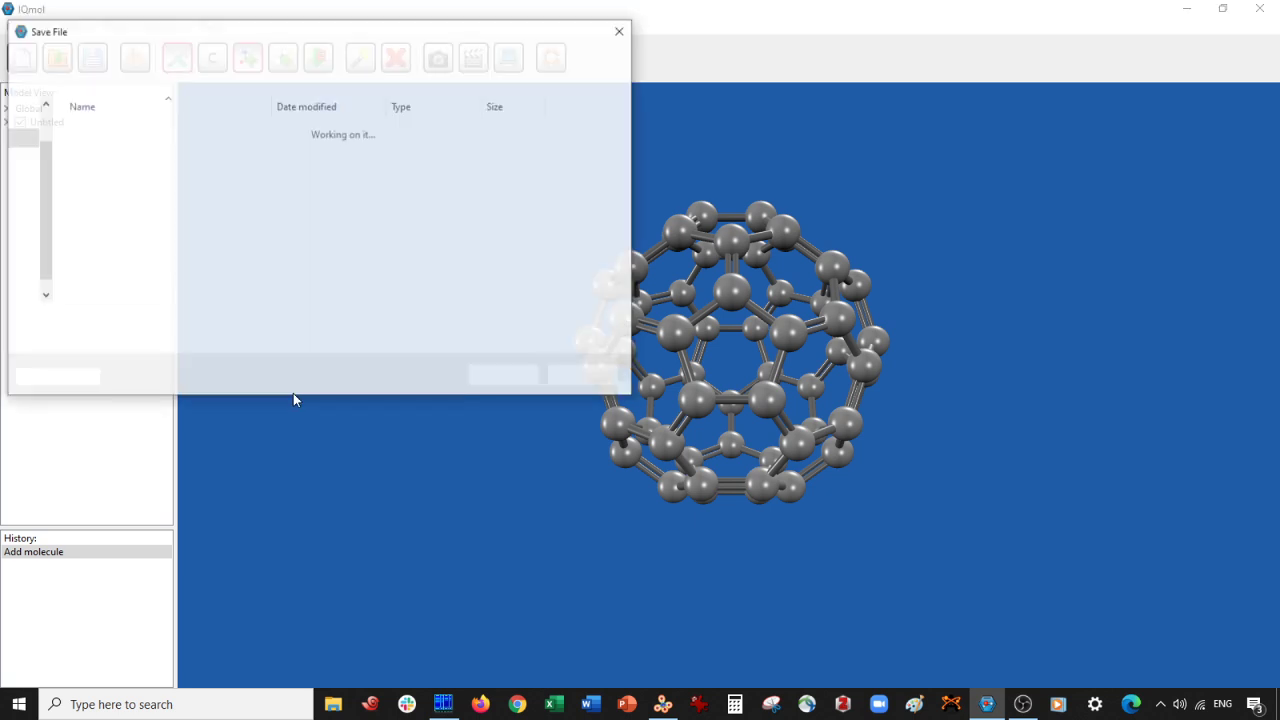
left_click(165, 320)
type("C60_o")
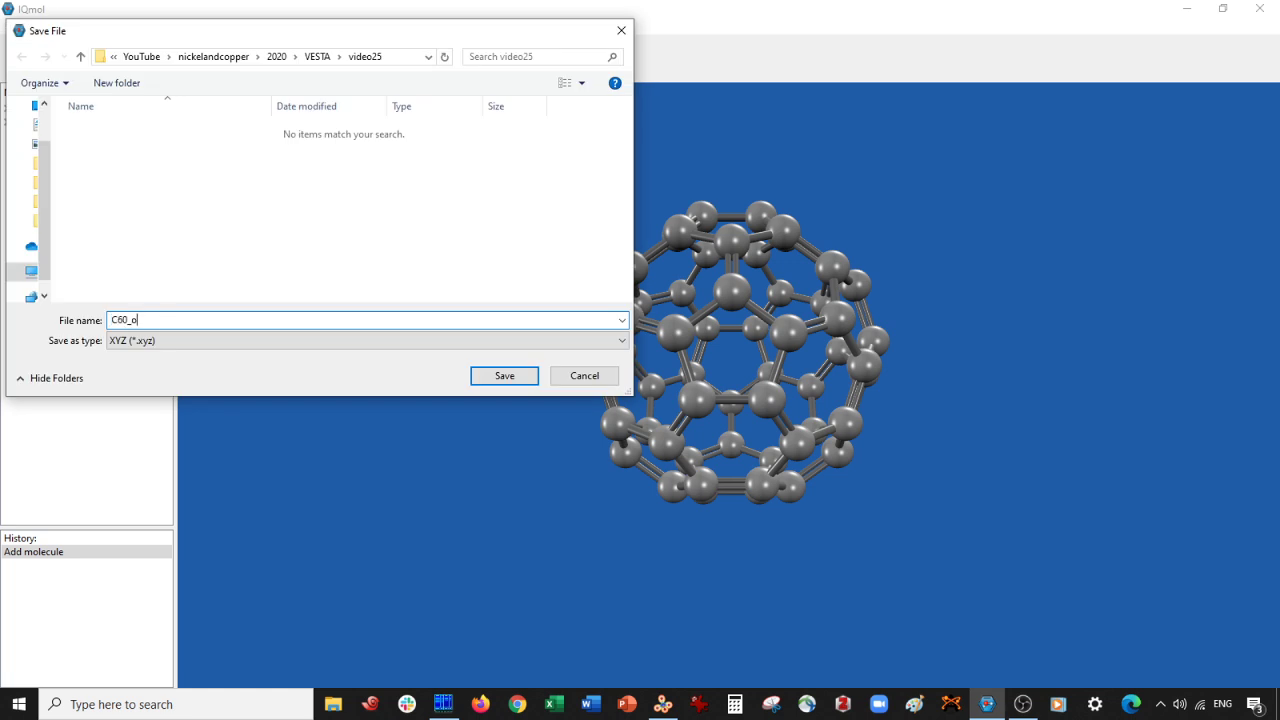
left_click(514, 375)
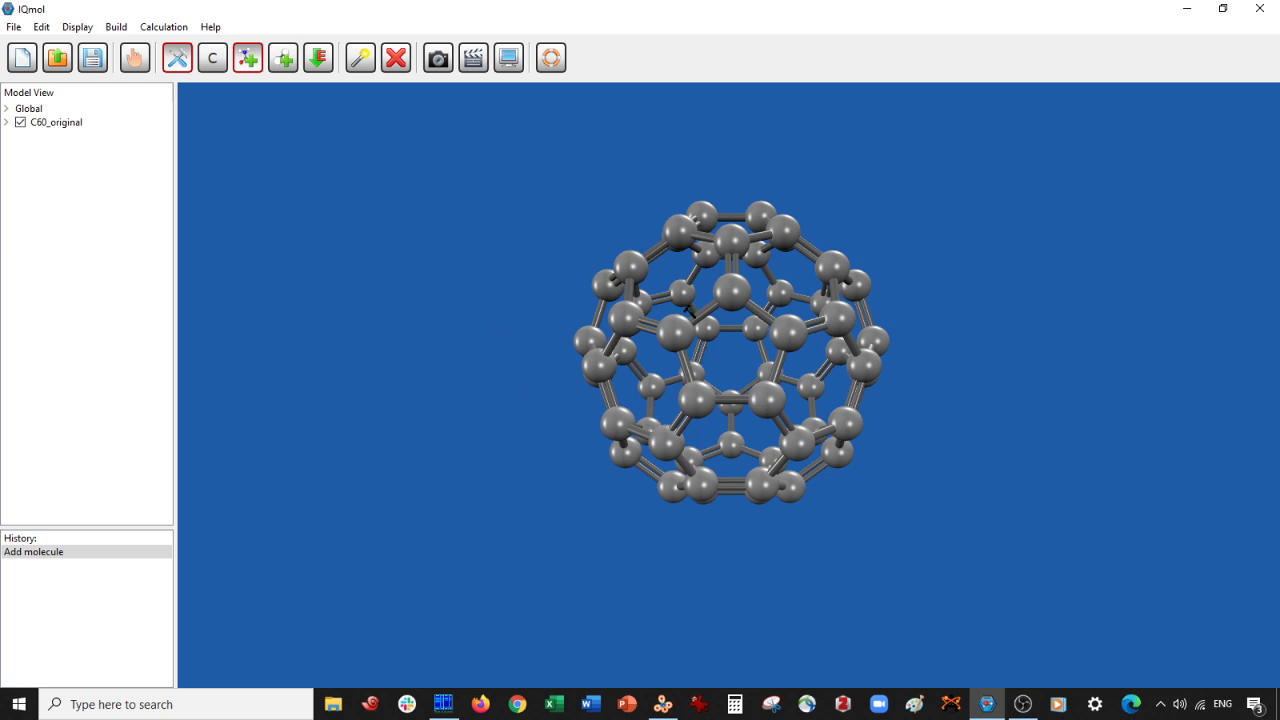
left_click(1260, 10)
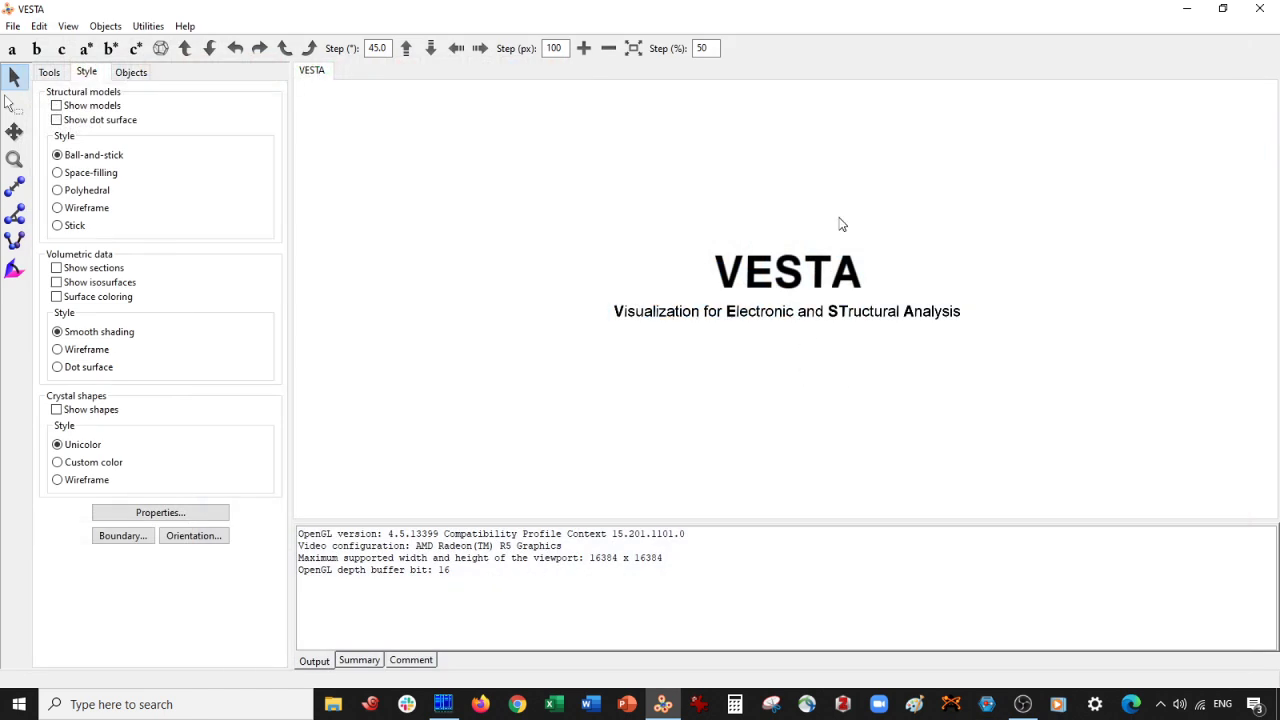
- Open C60_original.xyz in VESTA and view the 60-atom cage along the c axis
key("ctrl+o")
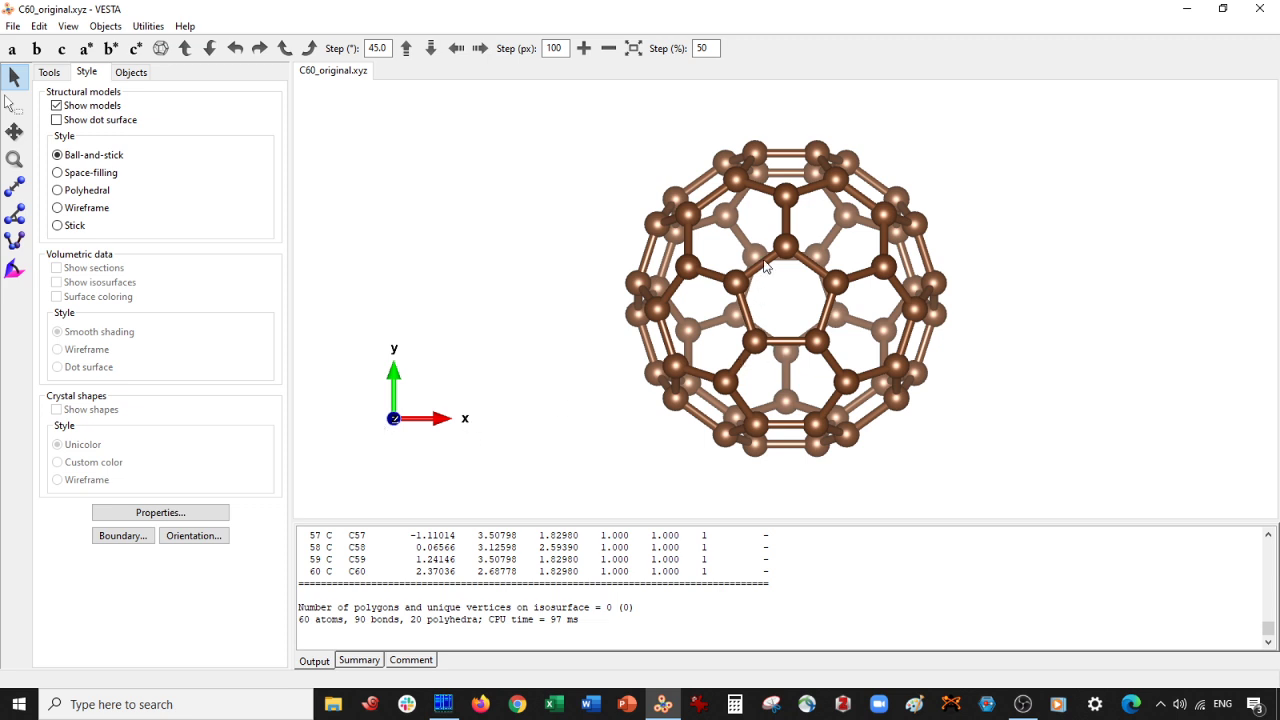
left_click_drag(750, 290, 733, 273)
left_click(62, 48)
left_click(39, 26)
- Import C60_original.xyz as a second phase through Edit Data > Phase
mouse_move(68, 26)
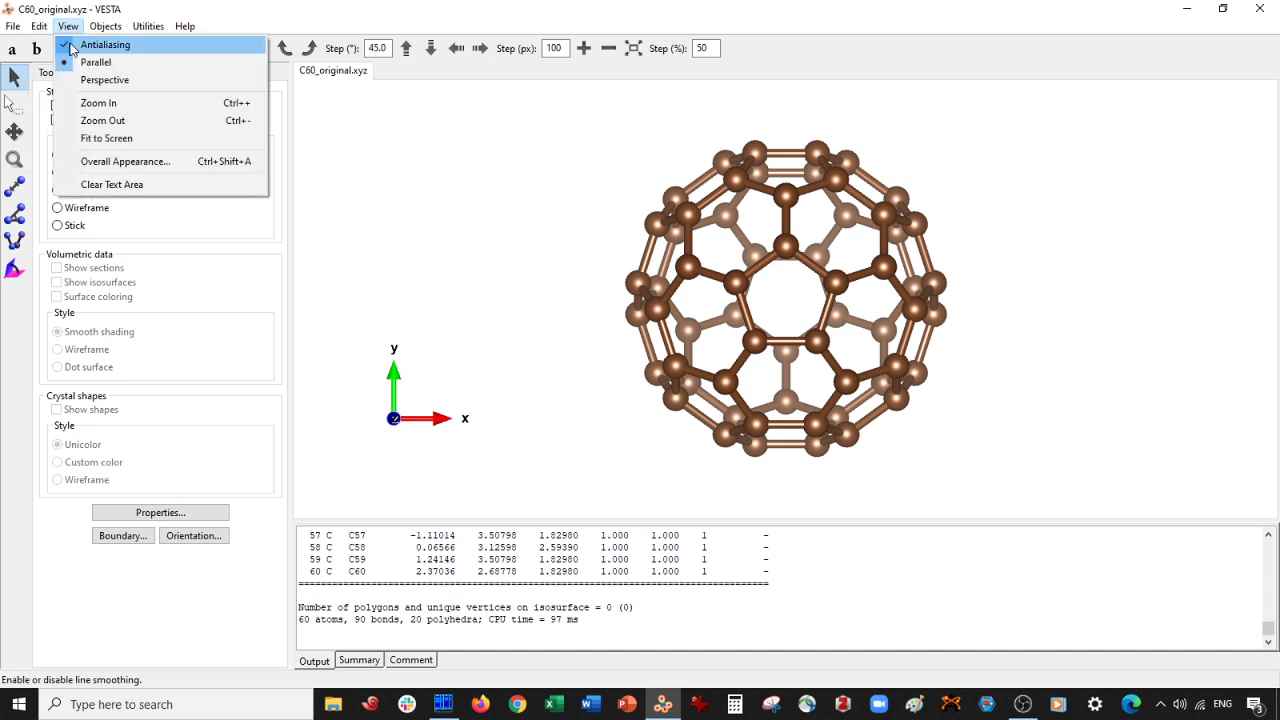
mouse_move(150, 85)
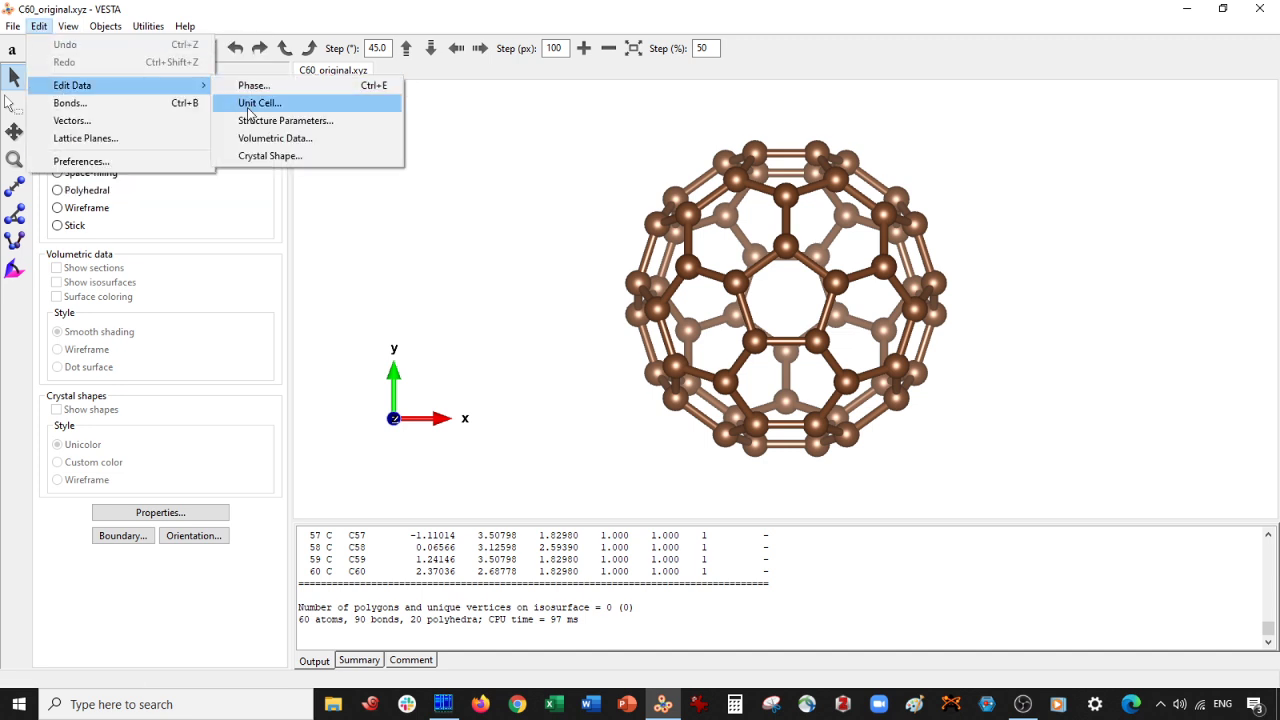
left_click(325, 165)
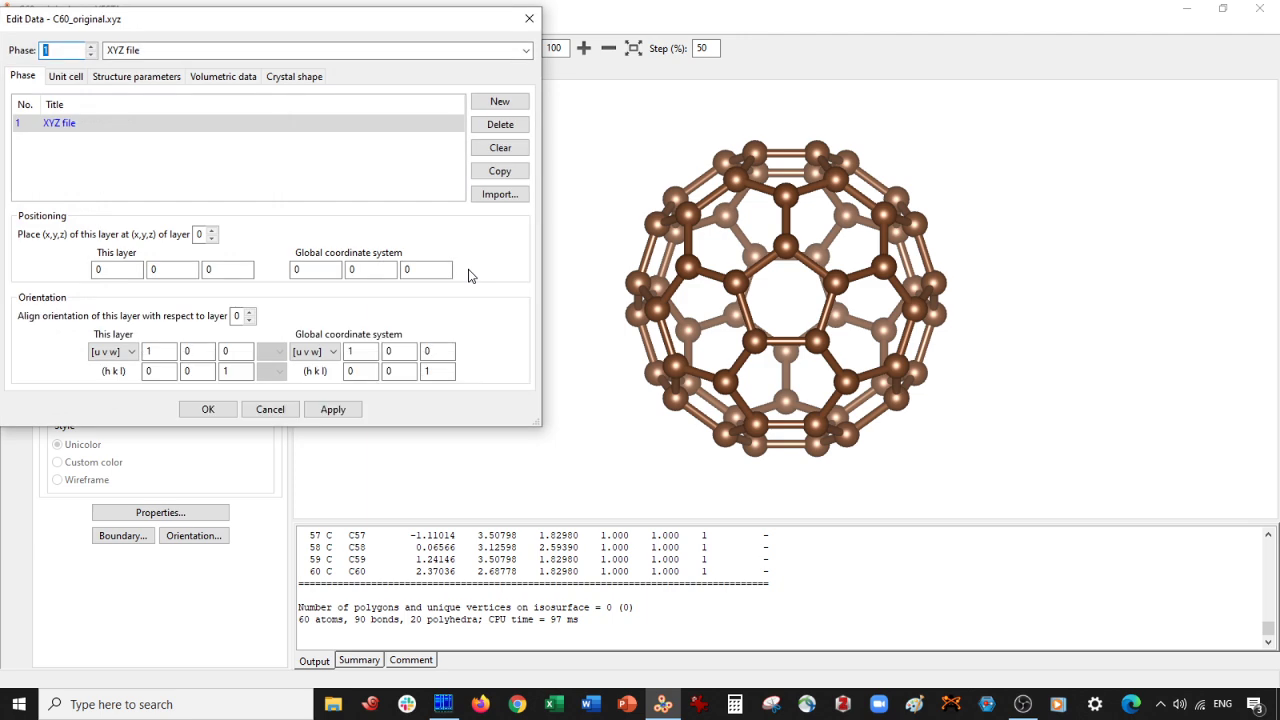
left_click(499, 196)
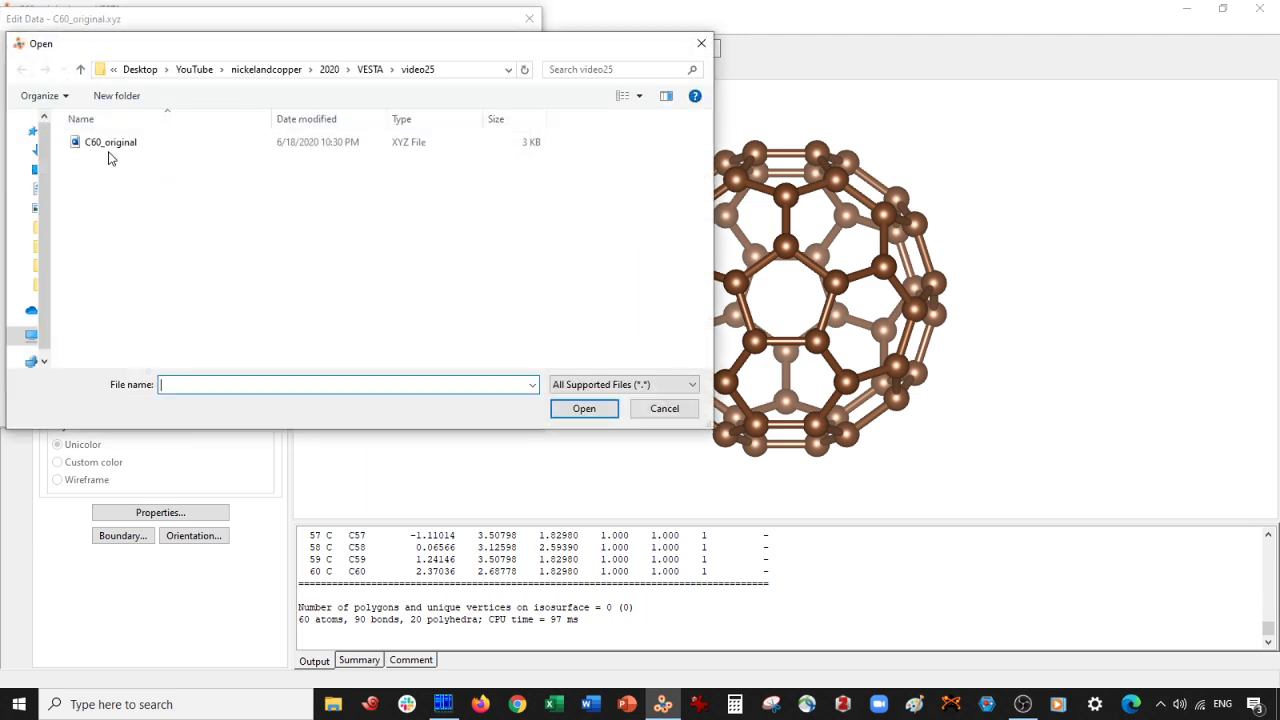
left_click(109, 140)
double_click(109, 140)
left_click(338, 410)
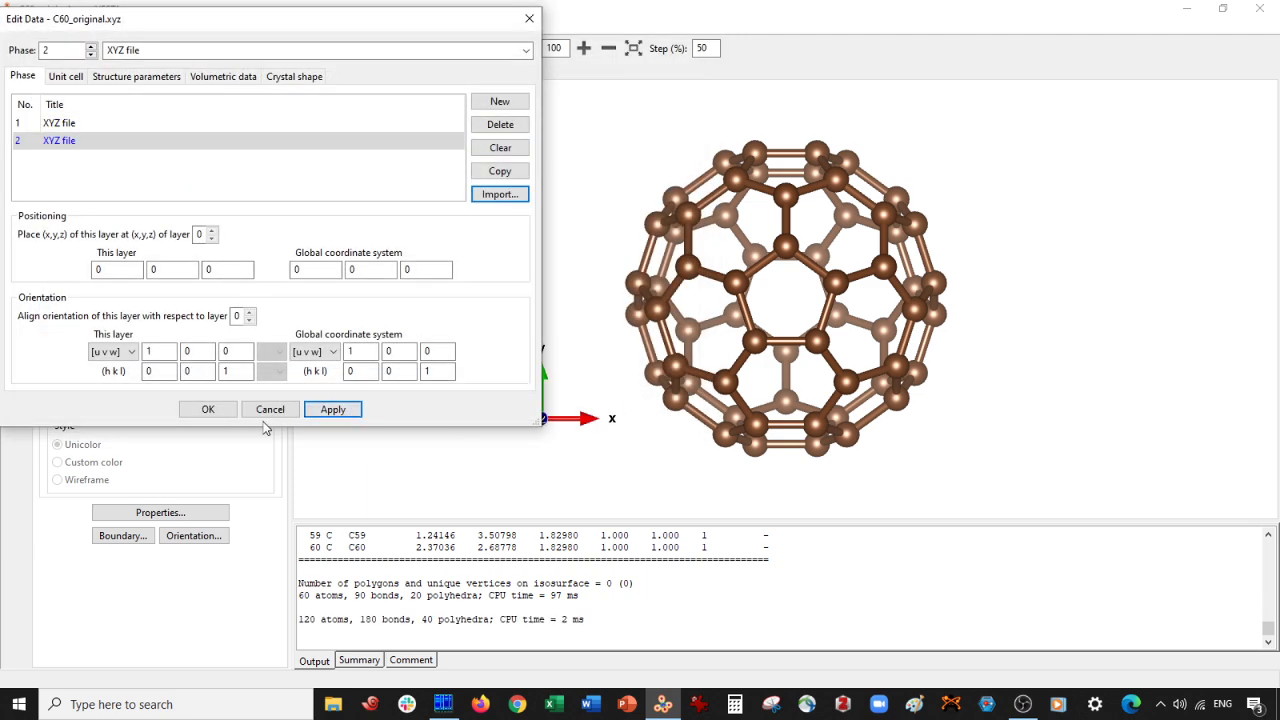
- Shift the second cage to global z = 8, then check the stacking along a and c
double_click(425, 269)
type("8")
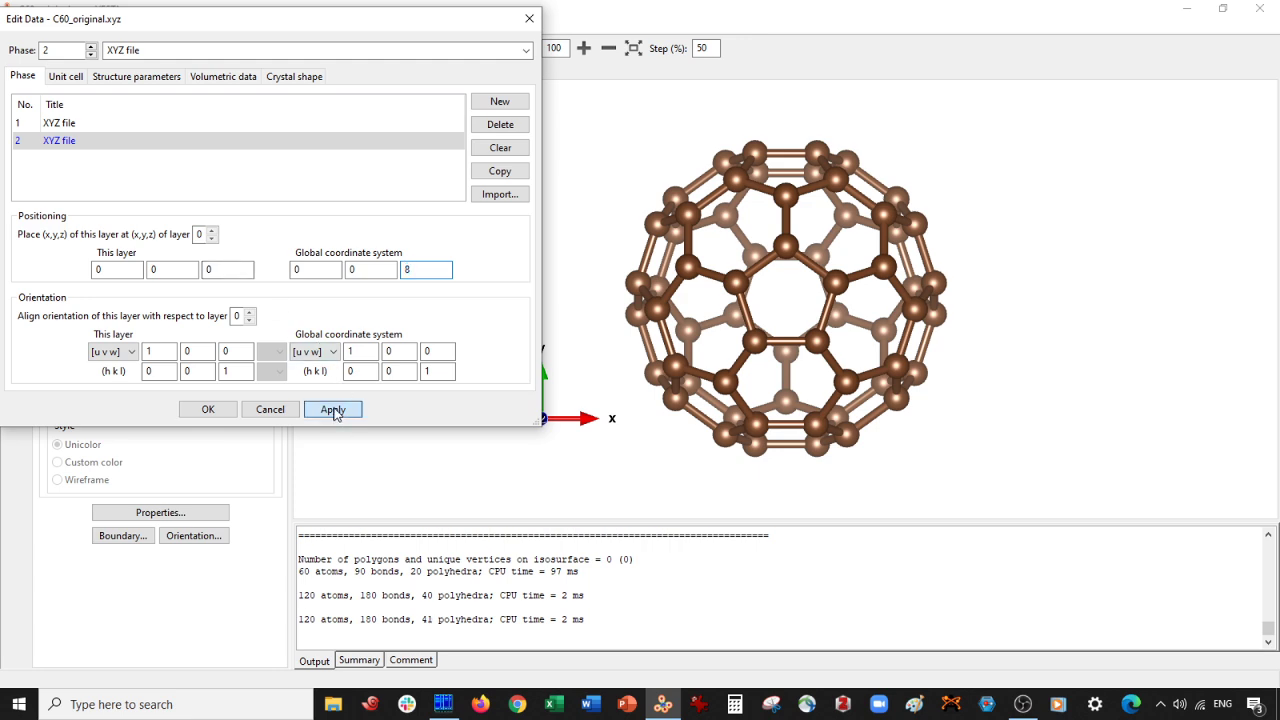
left_click(333, 409)
left_click(208, 409)
left_click(13, 49)
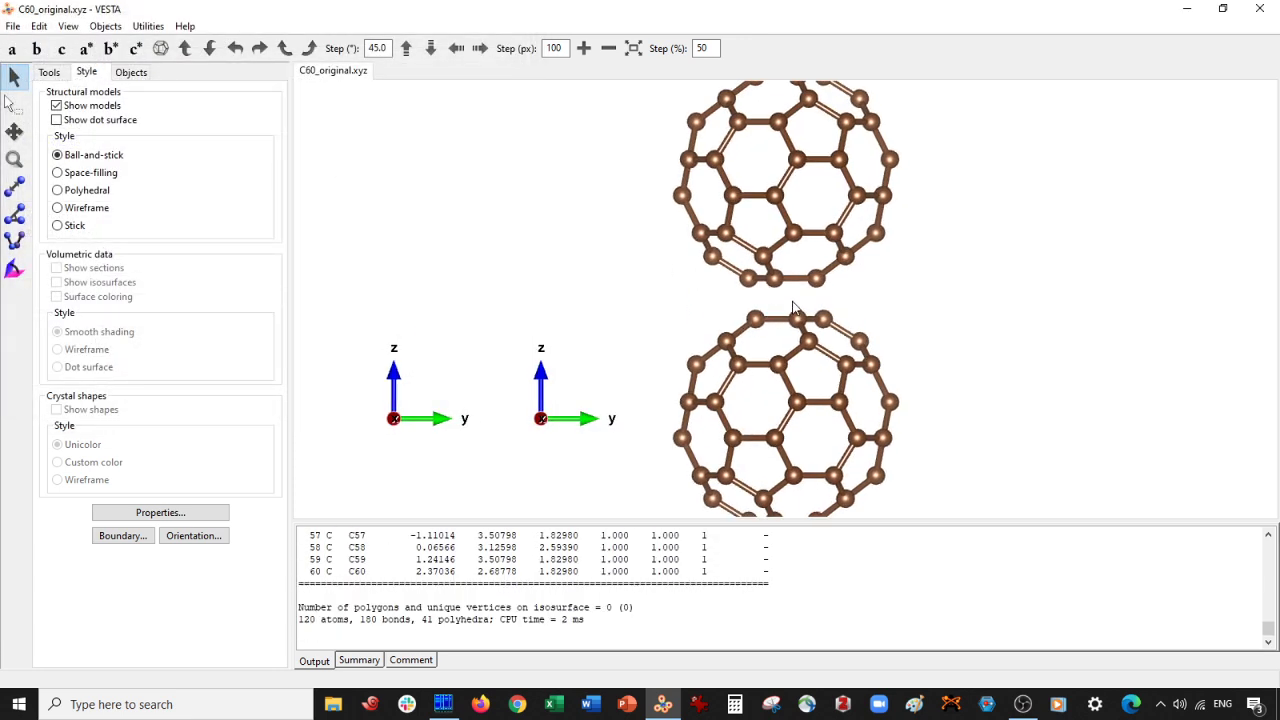
left_click(61, 49)
- Rotate and zoom the model to inspect the two stacked C60 cages
scroll(600, 277, "up", 5)
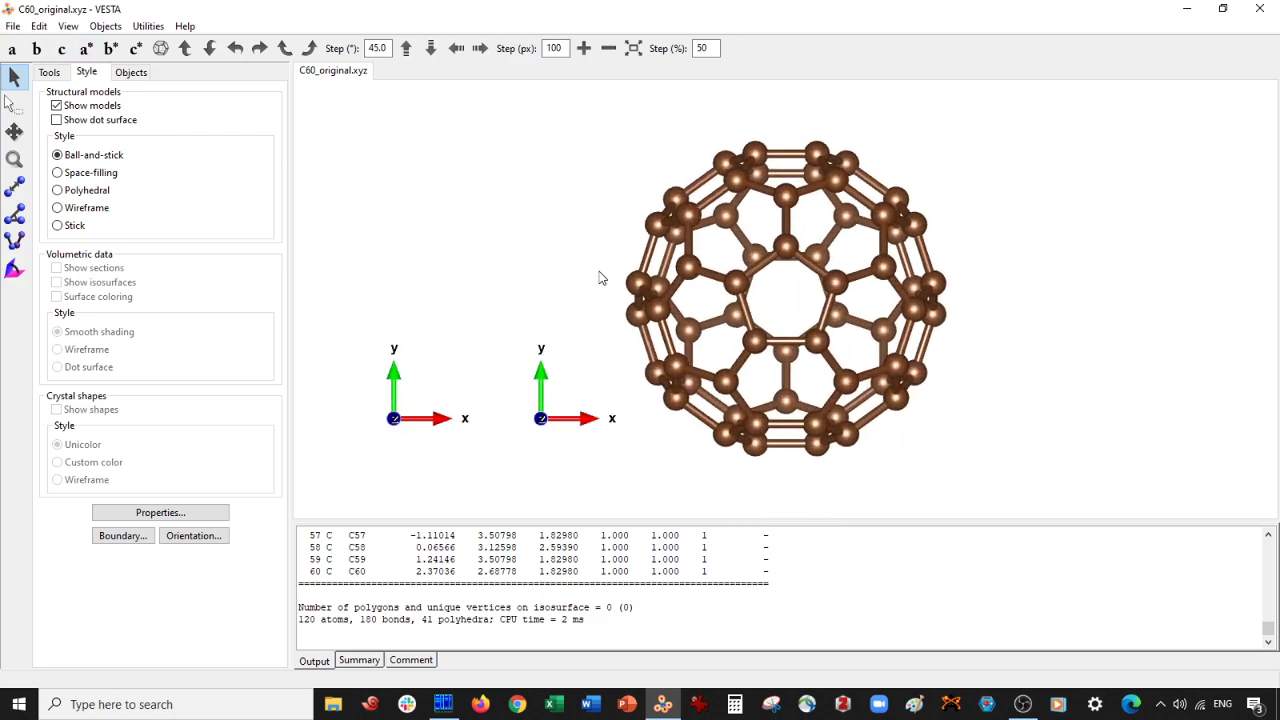
left_click_drag(783, 303, 760, 260)
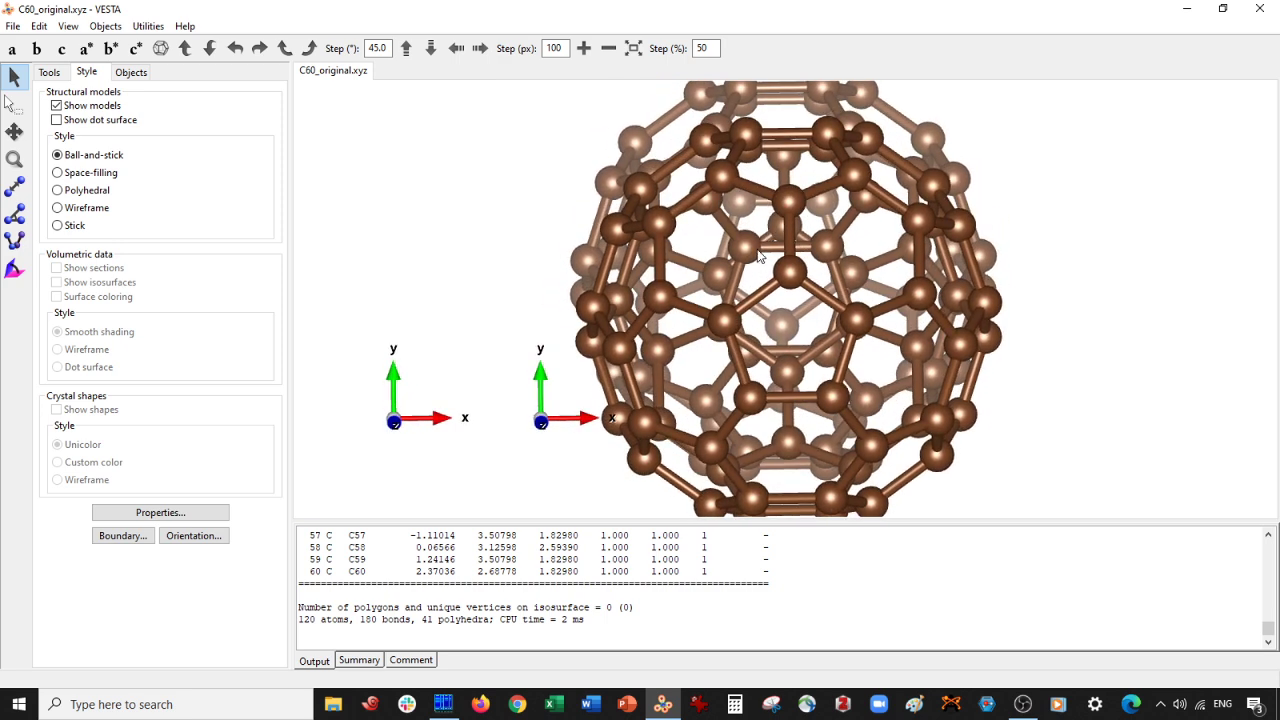
left_click_drag(838, 297, 1086, 260)
left_click_drag(957, 177, 447, 251)
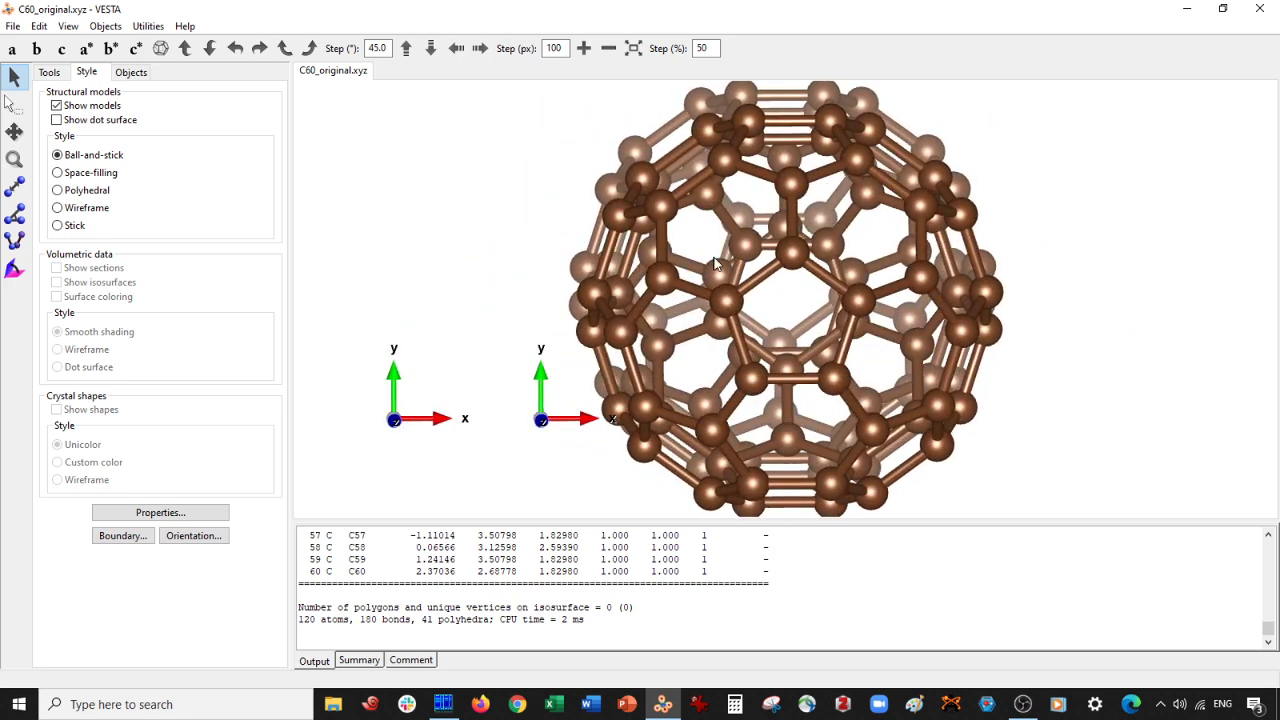
mouse_move(758, 234)
left_mouse_down()
mouse_move(771, 257)
mouse_move(738, 247)
left_mouse_up()
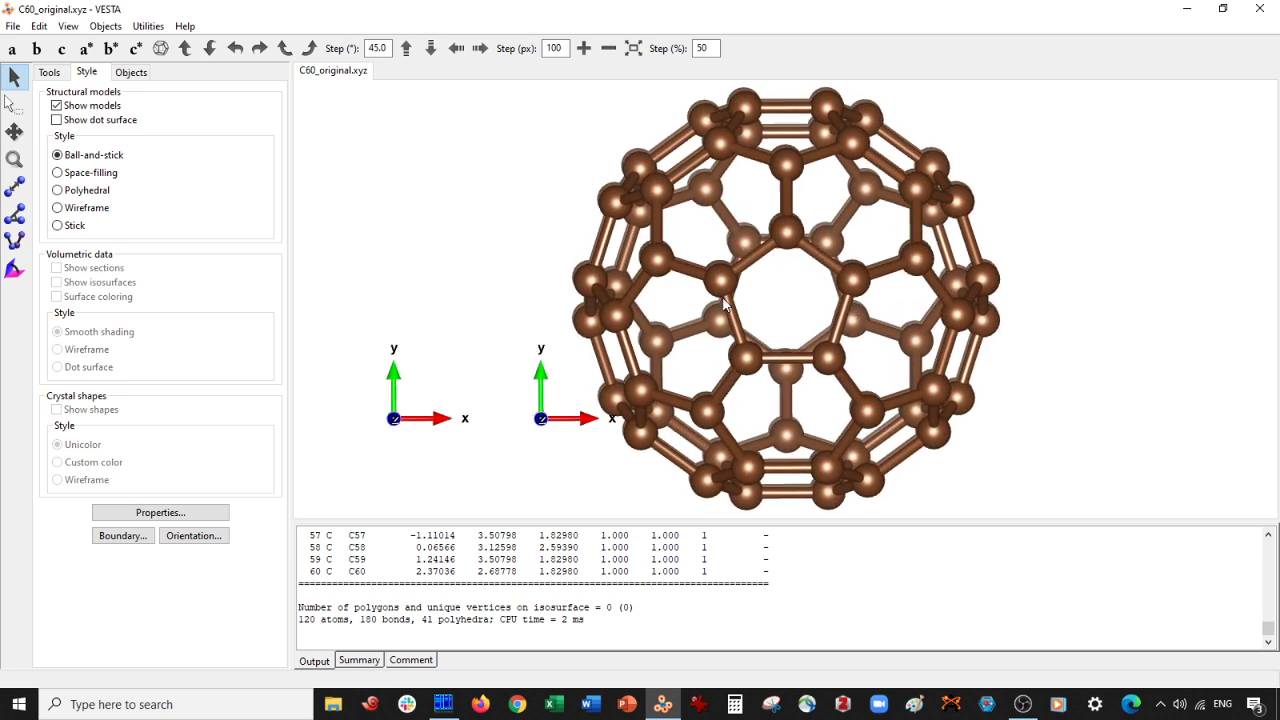
left_click_drag(760, 300, 784, 231)
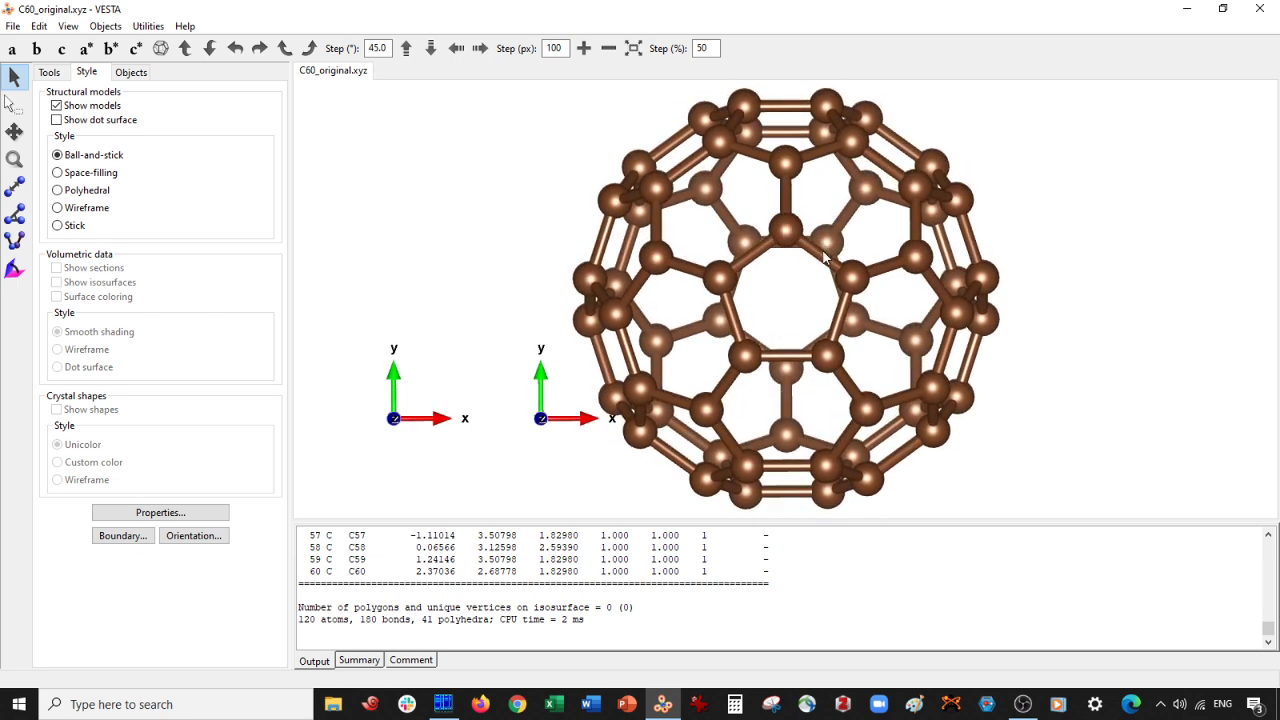
scroll(805, 265, "down", 3)
left_click_drag(744, 388, 680, 316)
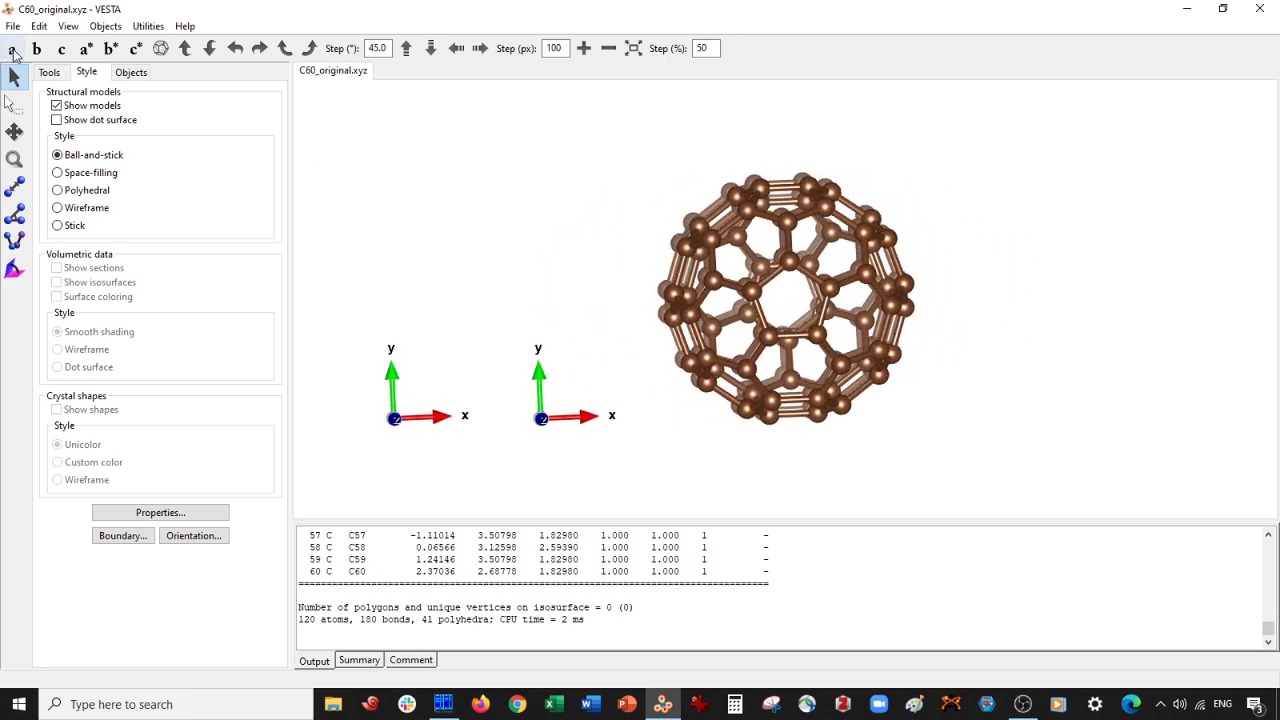
- Return to the c-axis view and close the structure, answering the save prompt
left_click(61, 48)
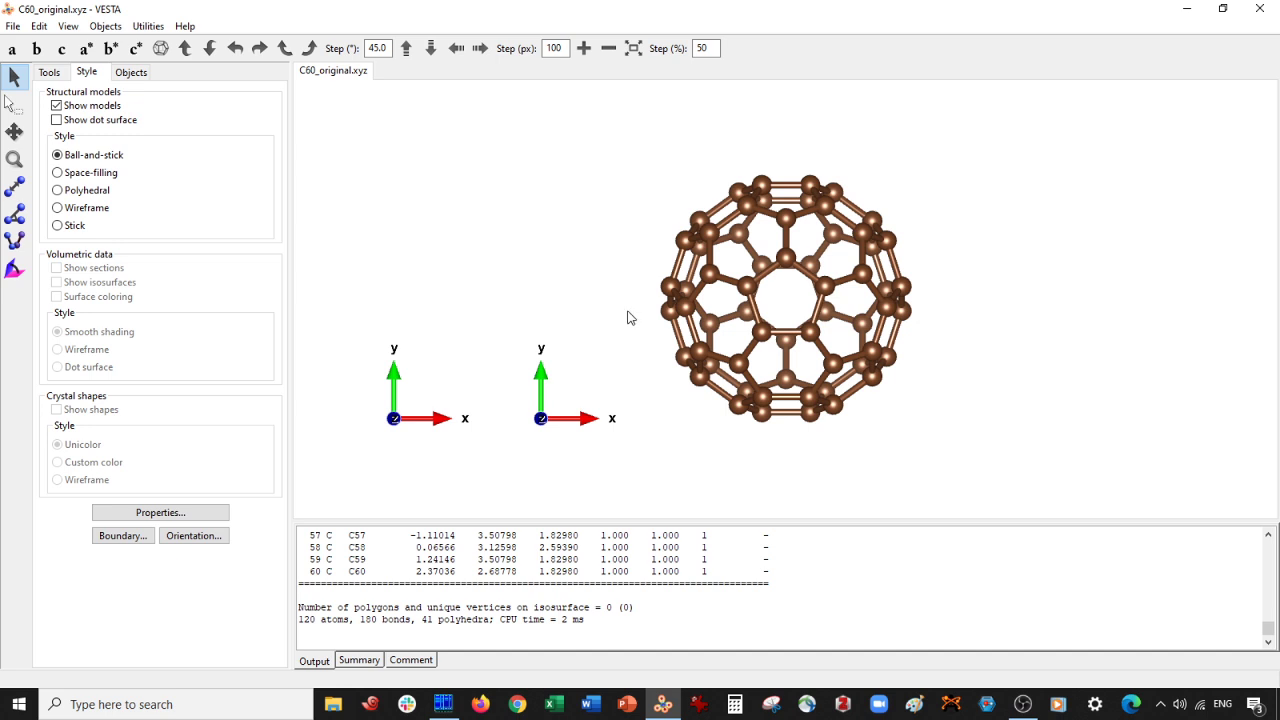
key("ctrl+w")
left_click(703, 351)
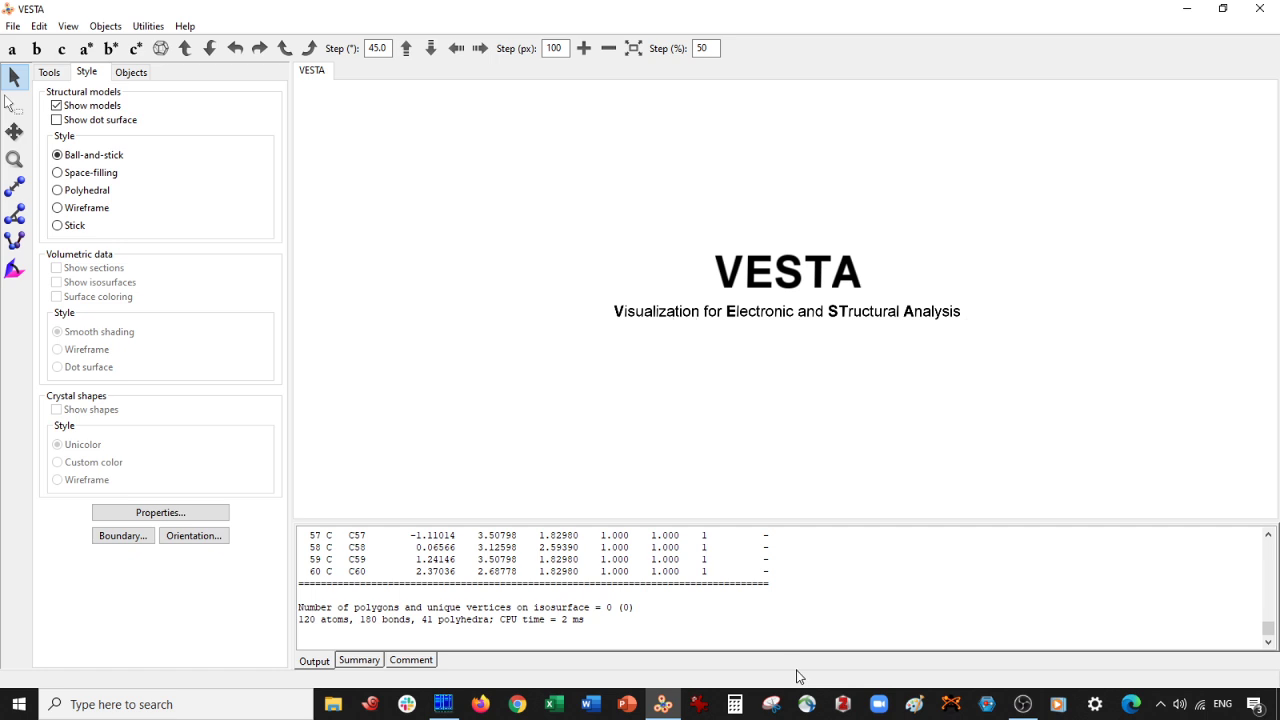
- Open Paint and draw a vertical and a horizontal line as a pair of axes
left_click(914, 704)
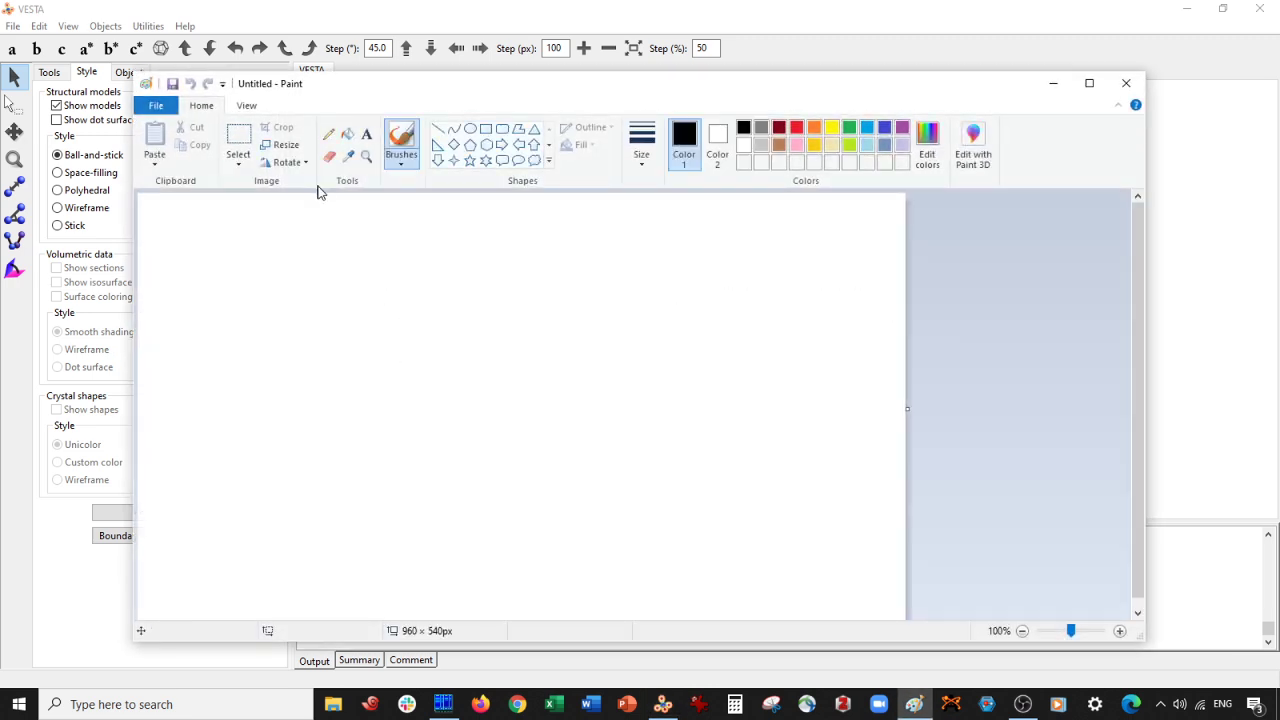
left_click(437, 128)
left_click_drag(350, 269, 350, 460)
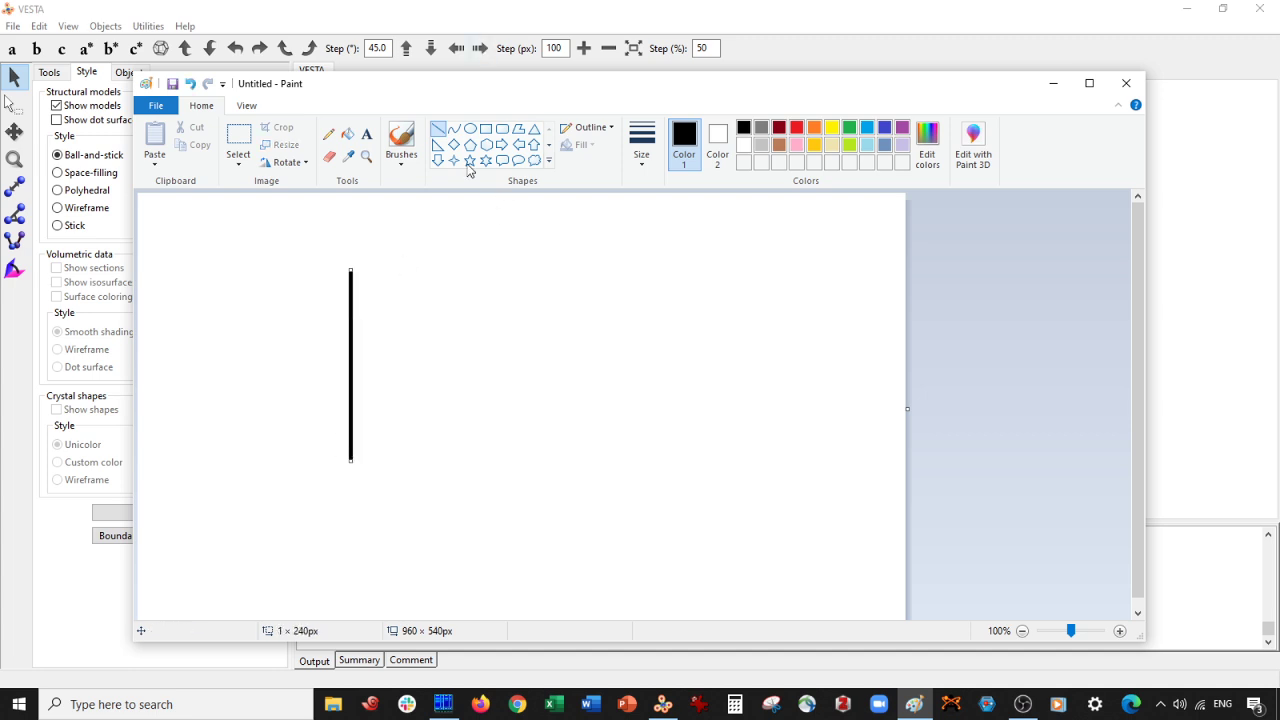
left_click(438, 129)
left_click_drag(350, 458, 577, 459)
- Pencil the Y and X axis labels, then bring VESTA back in front
left_click(329, 133)
mouse_move(270, 336)
left_mouse_down()
mouse_move(291, 357)
mouse_move(282, 395)
left_mouse_up()
left_click_drag(440, 483, 433, 529)
left_click_drag(448, 483, 473, 526)
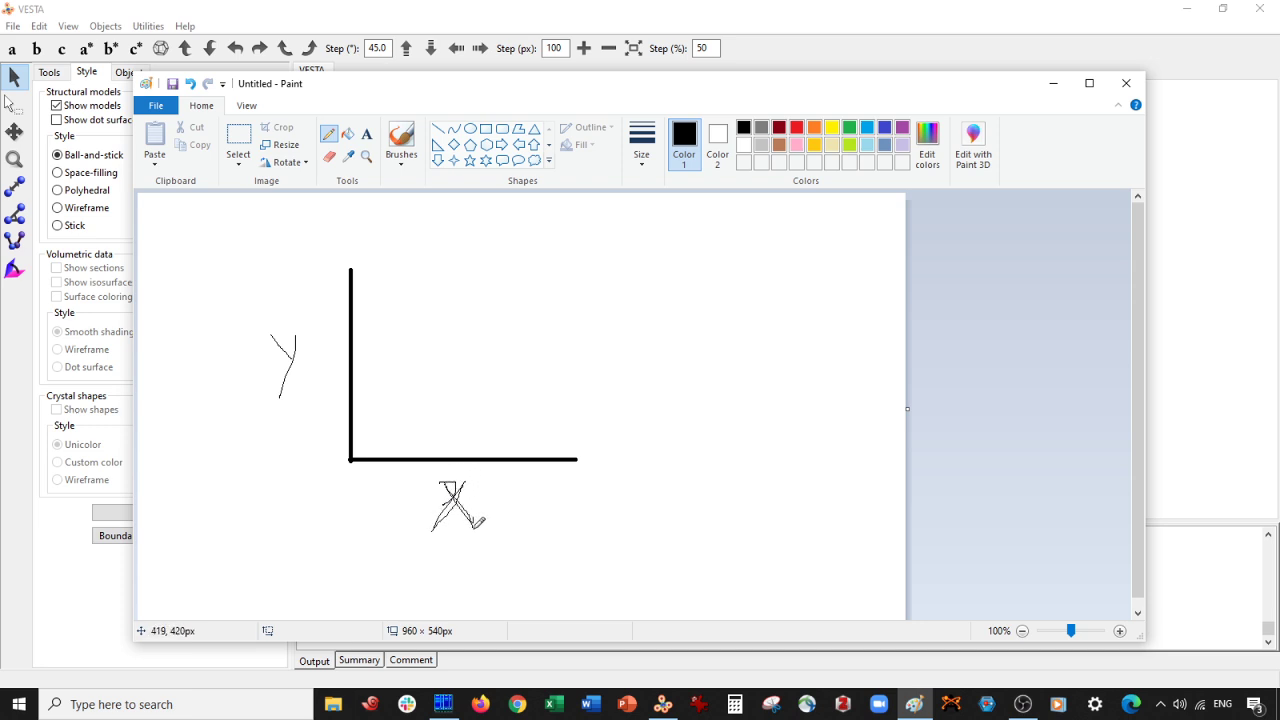
mouse_move(899, 93)
left_mouse_down()
mouse_move(626, 160)
mouse_move(510, 420)
mouse_move(902, 96)
mouse_move(880, 140)
left_mouse_up()
left_click(1158, 148)
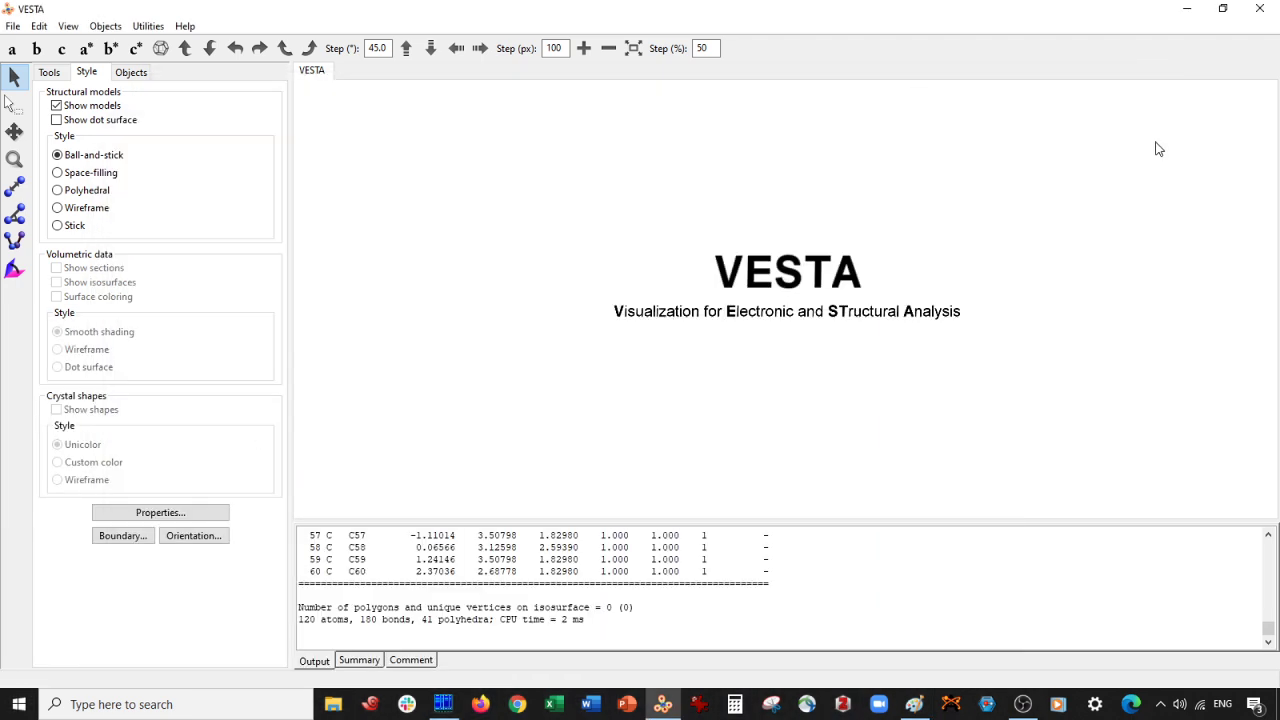
- Reopen C60_original.xyz in VESTA, zoom out, and bring the Paint sketch back up
key("ctrl+o")
left_click(168, 150)
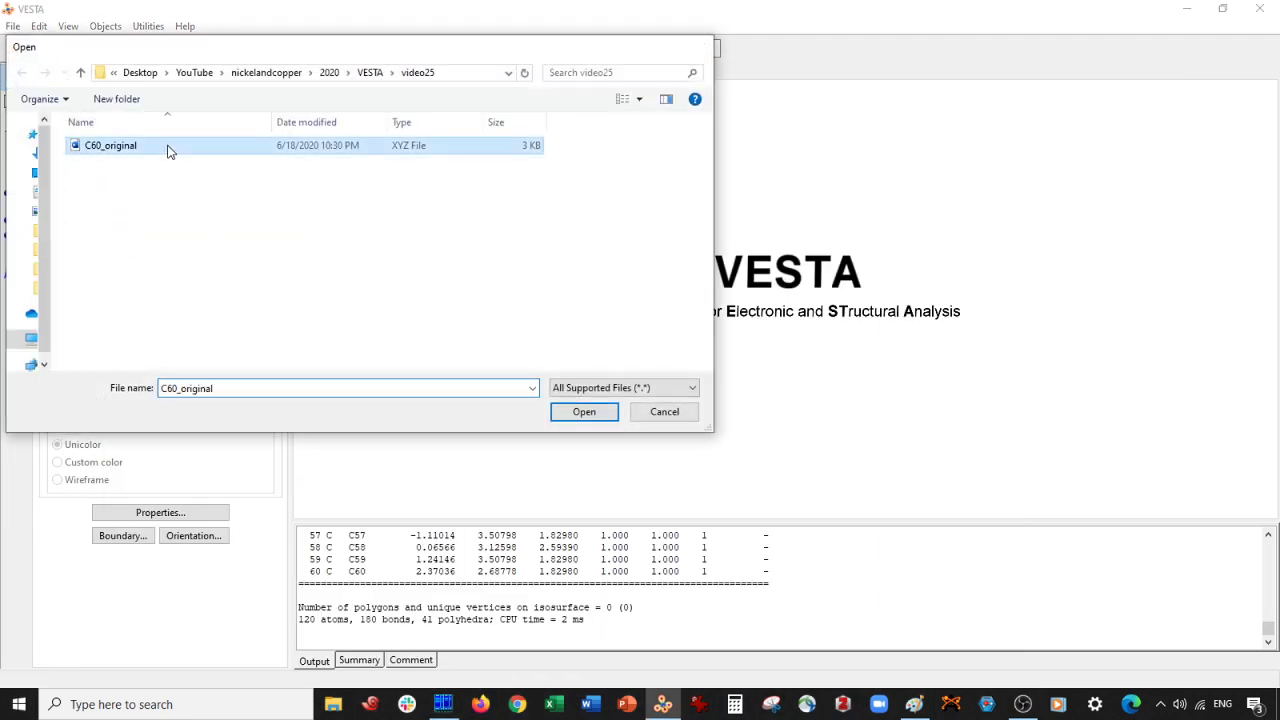
double_click(168, 150)
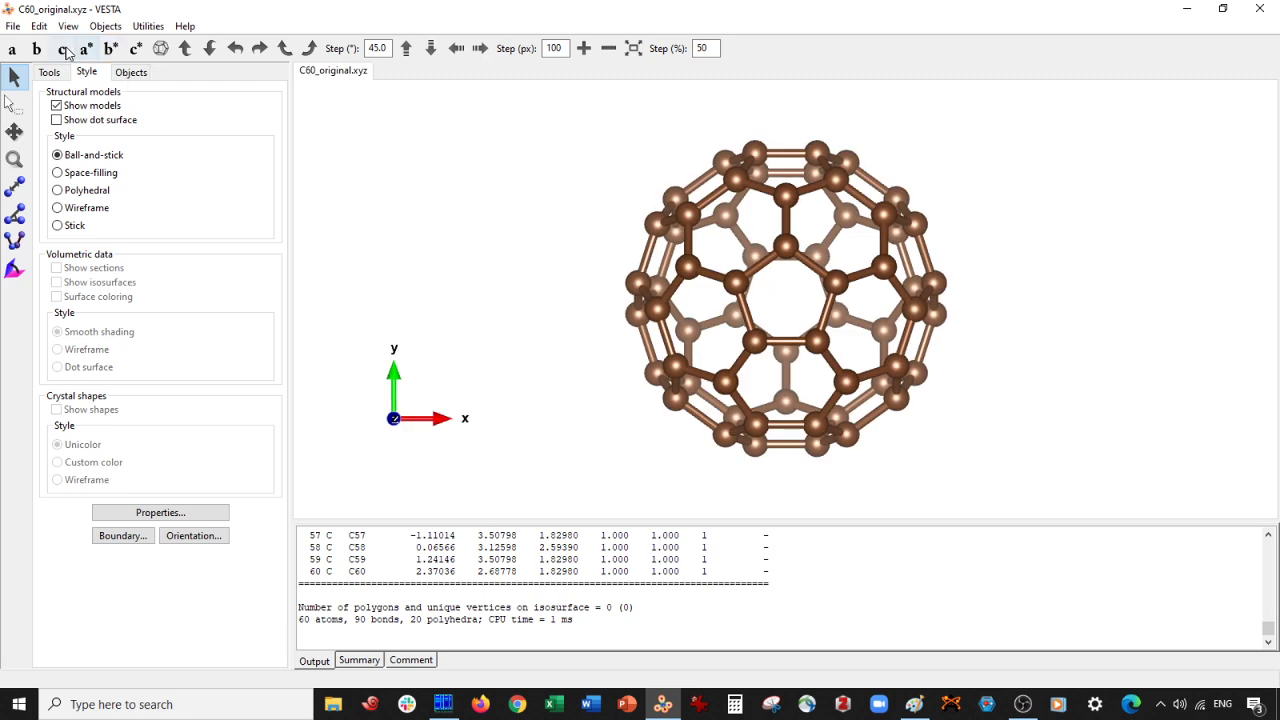
scroll(790, 312, "down", 2)
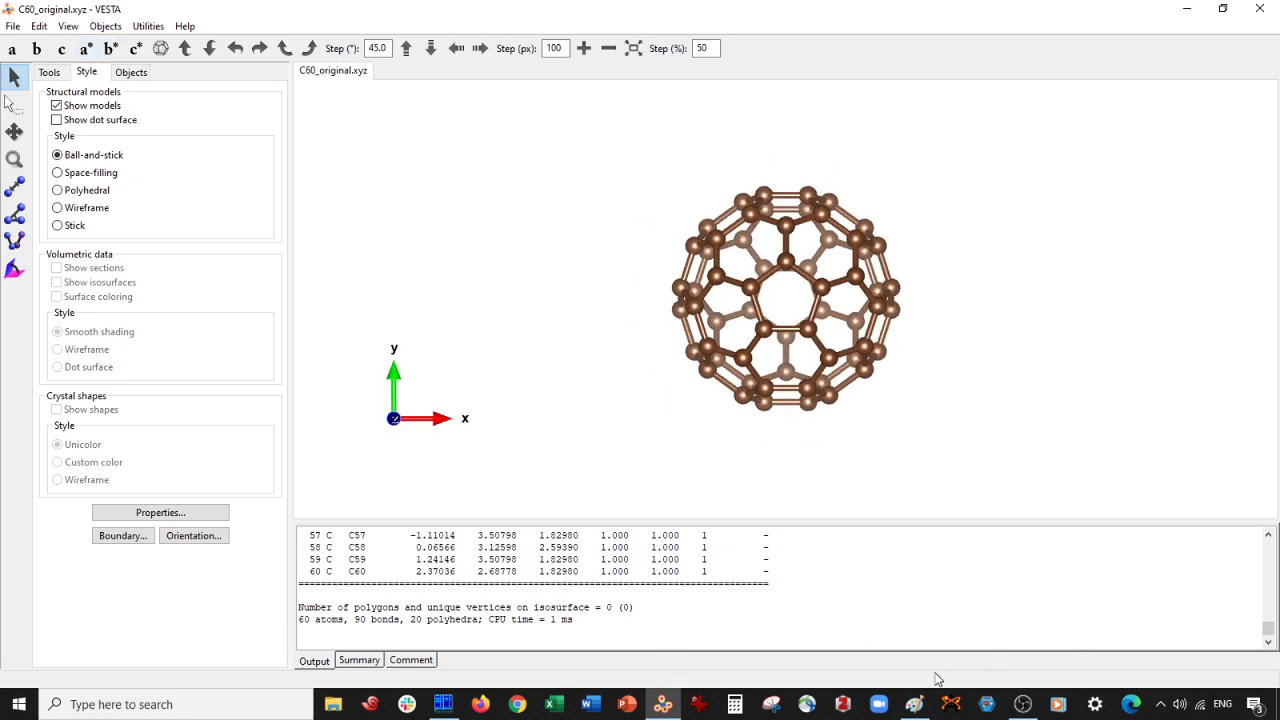
left_click(914, 702)
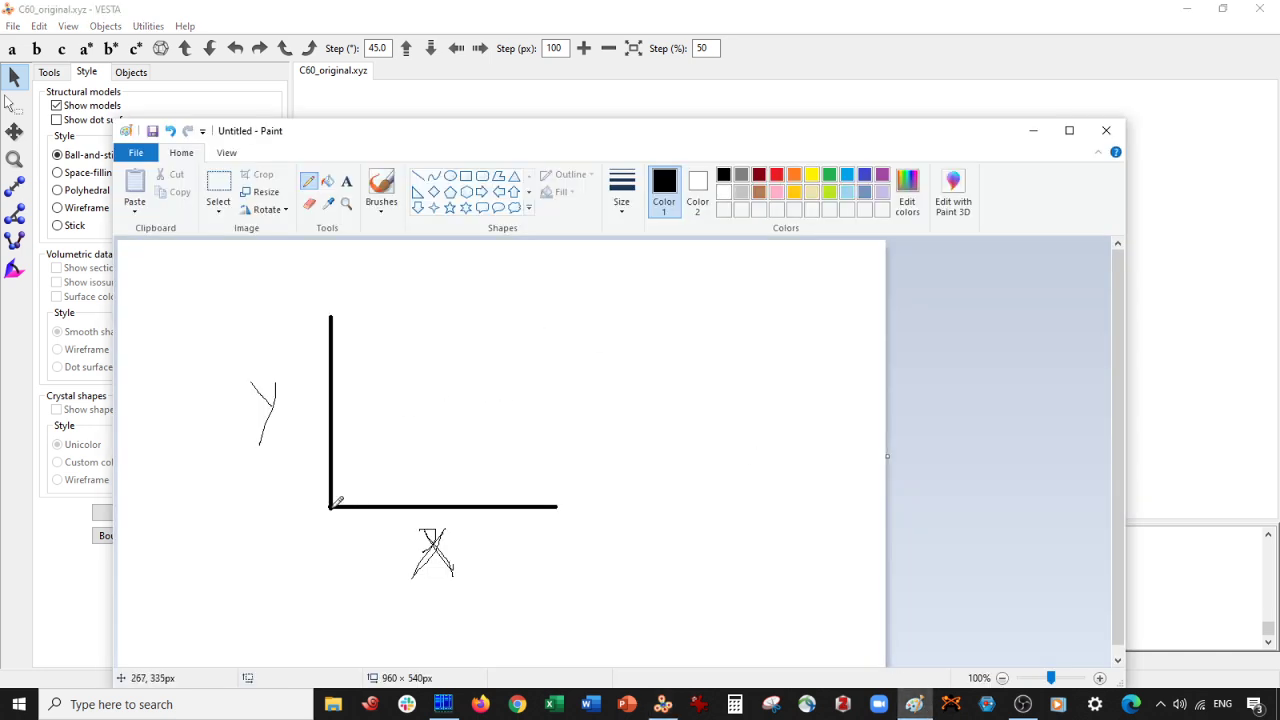
- Pencil a Z label near the origin and a circle right of the Y axis
mouse_move(326, 522)
left_mouse_down()
mouse_move(325, 535)
mouse_move(320, 514)
mouse_move(314, 528)
left_mouse_up()
left_click(418, 175)
left_click(309, 182)
mouse_move(285, 499)
left_mouse_down()
mouse_move(298, 517)
mouse_move(316, 505)
left_mouse_up()
mouse_move(421, 521)
left_mouse_down()
mouse_move(455, 576)
mouse_move(440, 524)
mouse_move(439, 542)
mouse_move(447, 526)
mouse_move(424, 568)
left_mouse_up()
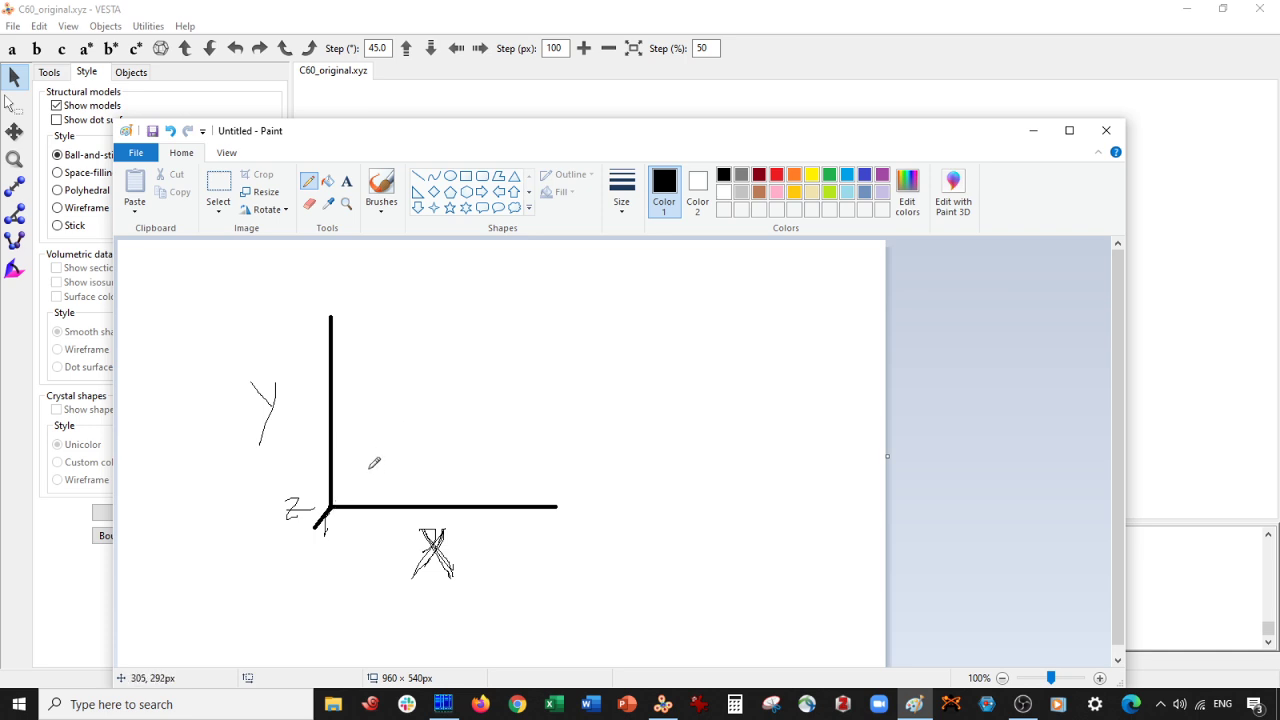
mouse_move(424, 396)
left_mouse_down()
mouse_move(403, 446)
mouse_move(454, 454)
mouse_move(471, 403)
mouse_move(418, 400)
left_mouse_up()
- Reposition the Paint window and add rotation arrows around the circle
left_click_drag(707, 137, 1052, 26)
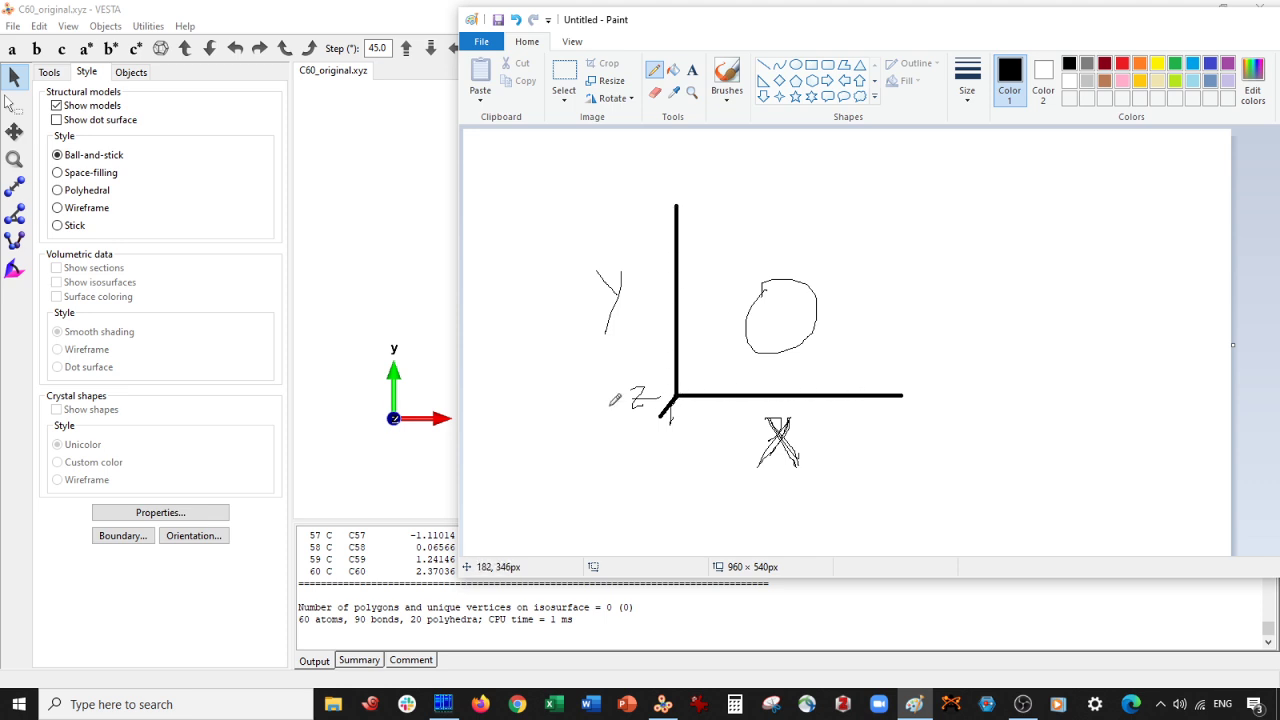
mouse_move(828, 24)
left_mouse_down()
mouse_move(629, 397)
mouse_move(506, 100)
mouse_move(446, 309)
mouse_move(597, 389)
mouse_move(629, 497)
left_mouse_up()
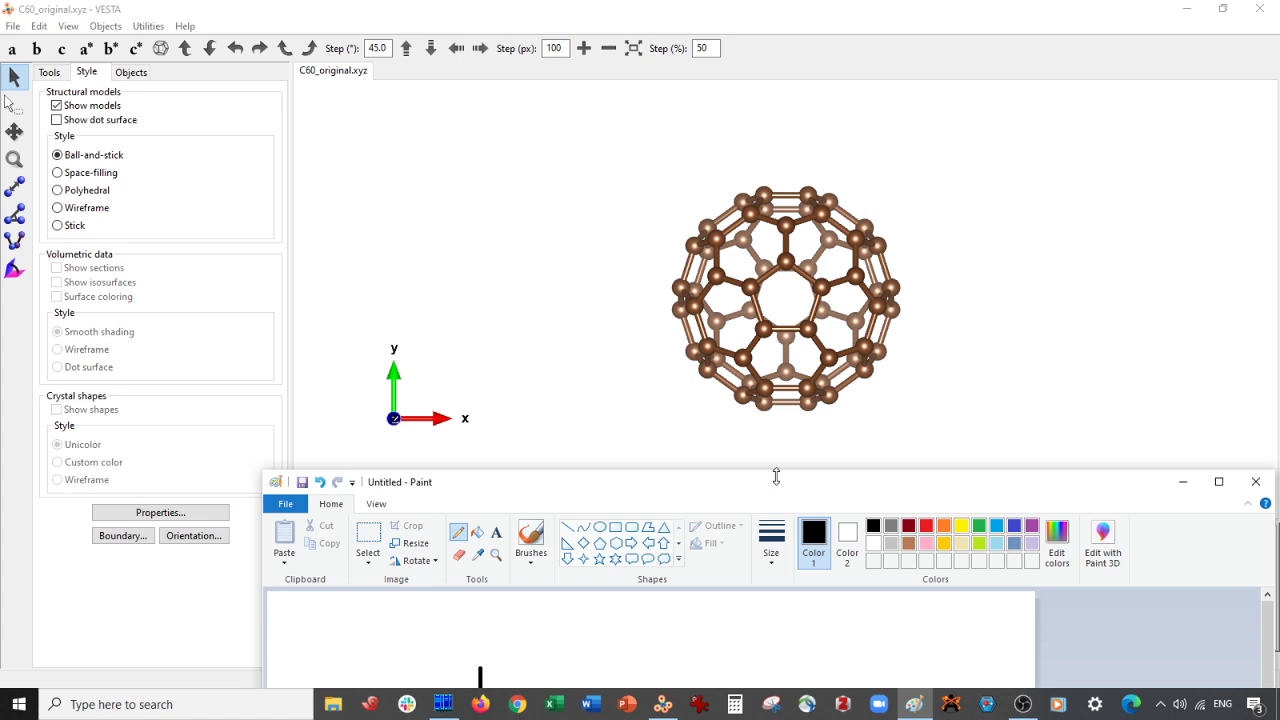
left_click_drag(768, 492, 648, 127)
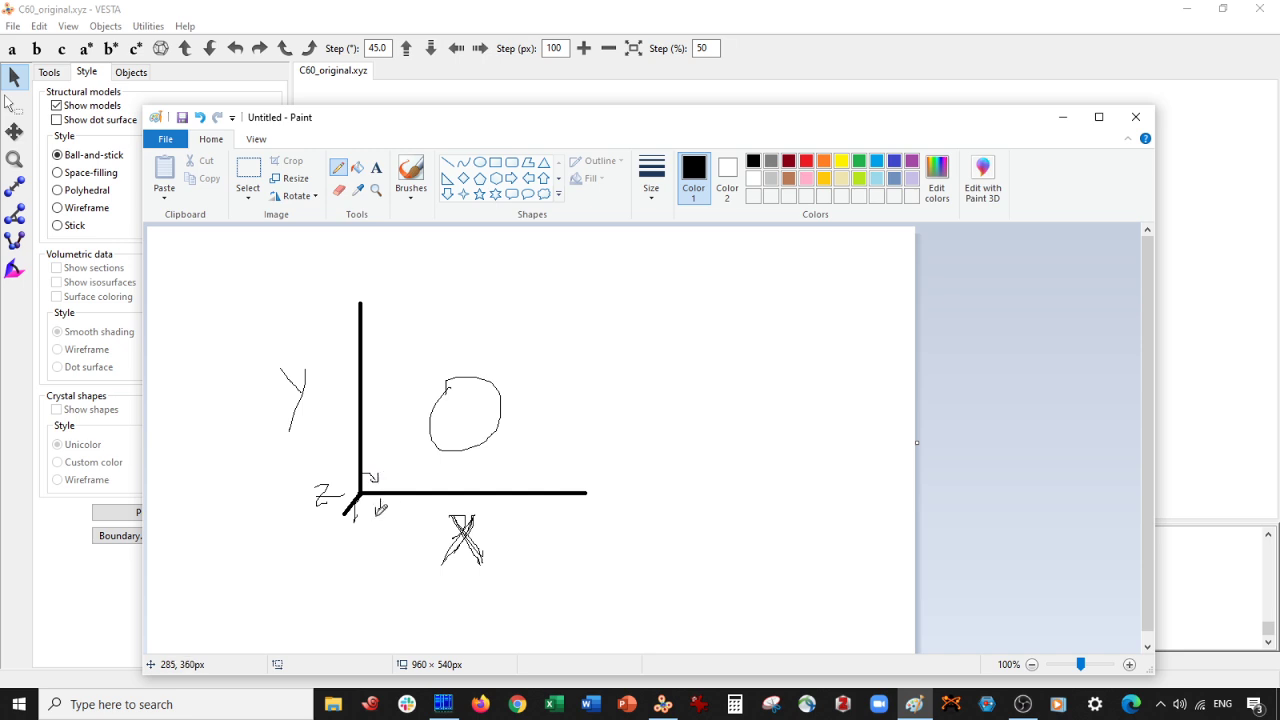
left_click_drag(482, 446, 495, 458)
mouse_move(505, 413)
left_mouse_down()
mouse_move(512, 436)
mouse_move(517, 426)
left_mouse_up()
mouse_move(445, 398)
left_mouse_down()
mouse_move(452, 421)
mouse_move(491, 398)
left_mouse_up()
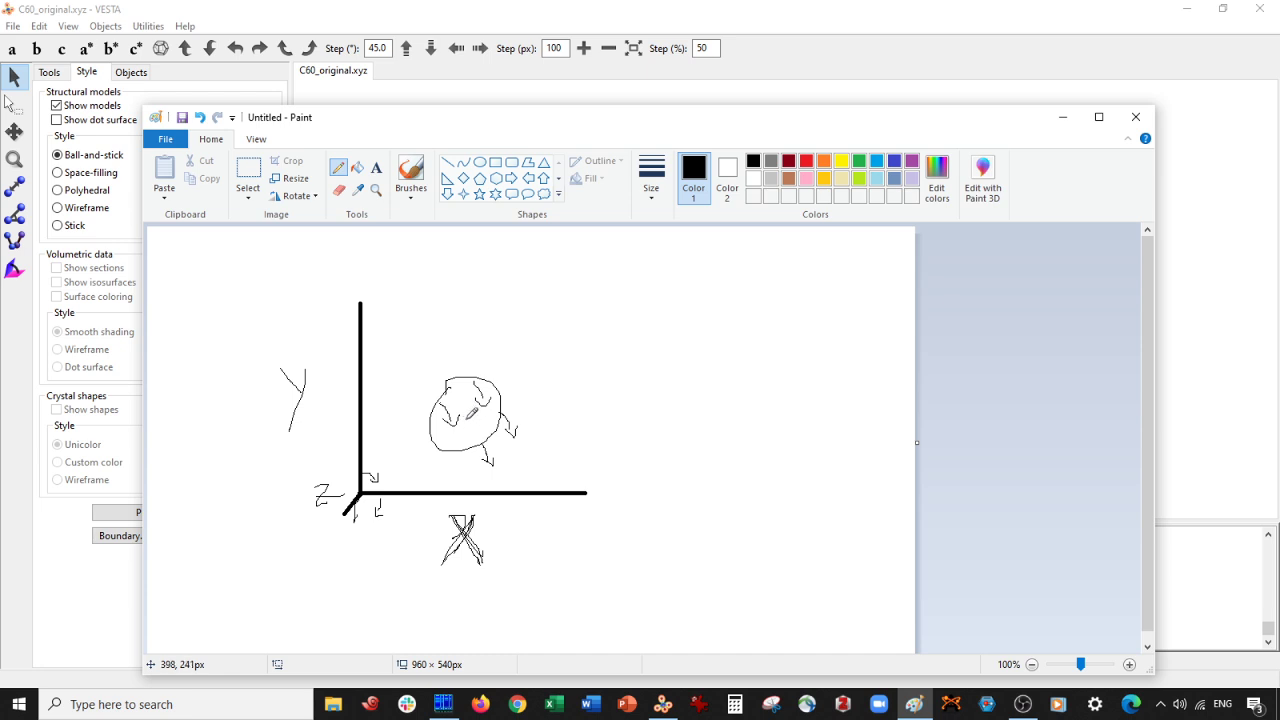
- Move and narrow the sketch window, then minimize Paint to view the C60 model
mouse_move(975, 124)
left_mouse_down()
mouse_move(766, 131)
mouse_move(557, 71)
mouse_move(542, 78)
left_mouse_up()
left_click_drag(708, 273, 432, 268)
left_click_drag(232, 80, 430, 52)
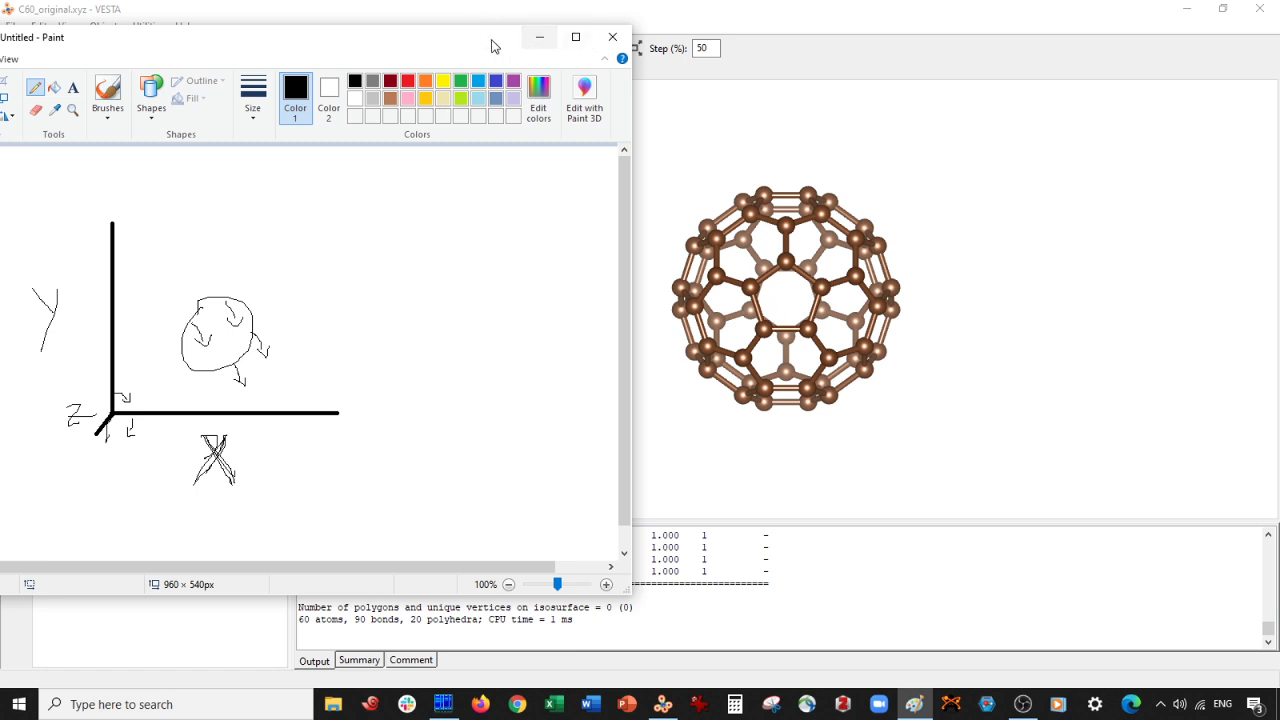
left_click(539, 37)
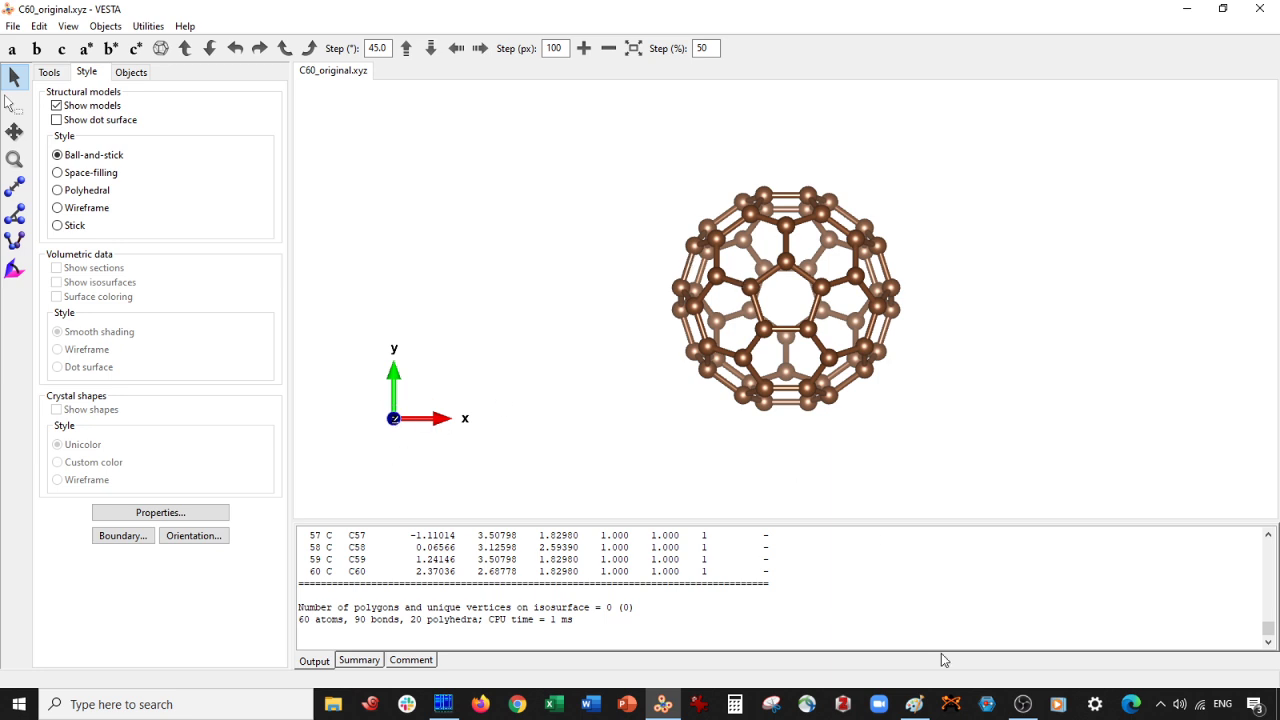
- Restore and reposition the sketch a few times, then close Paint without saving
left_click(914, 704)
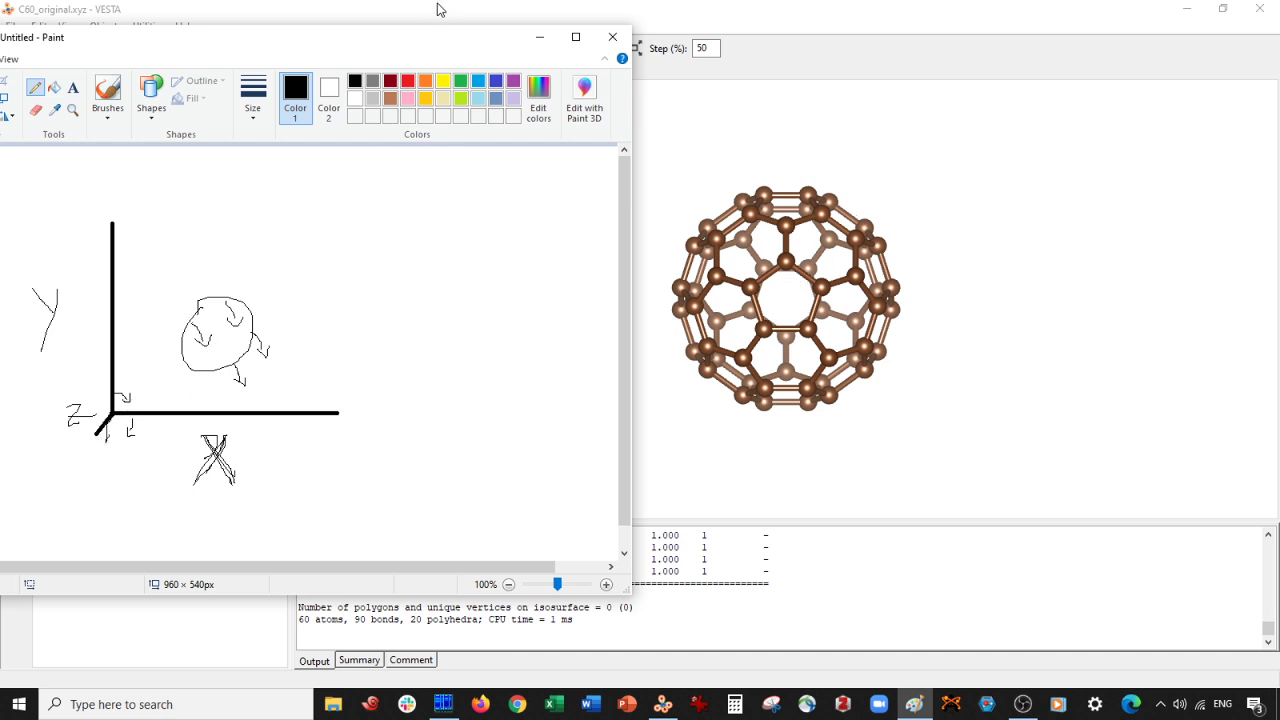
left_click_drag(386, 43, 1005, 42)
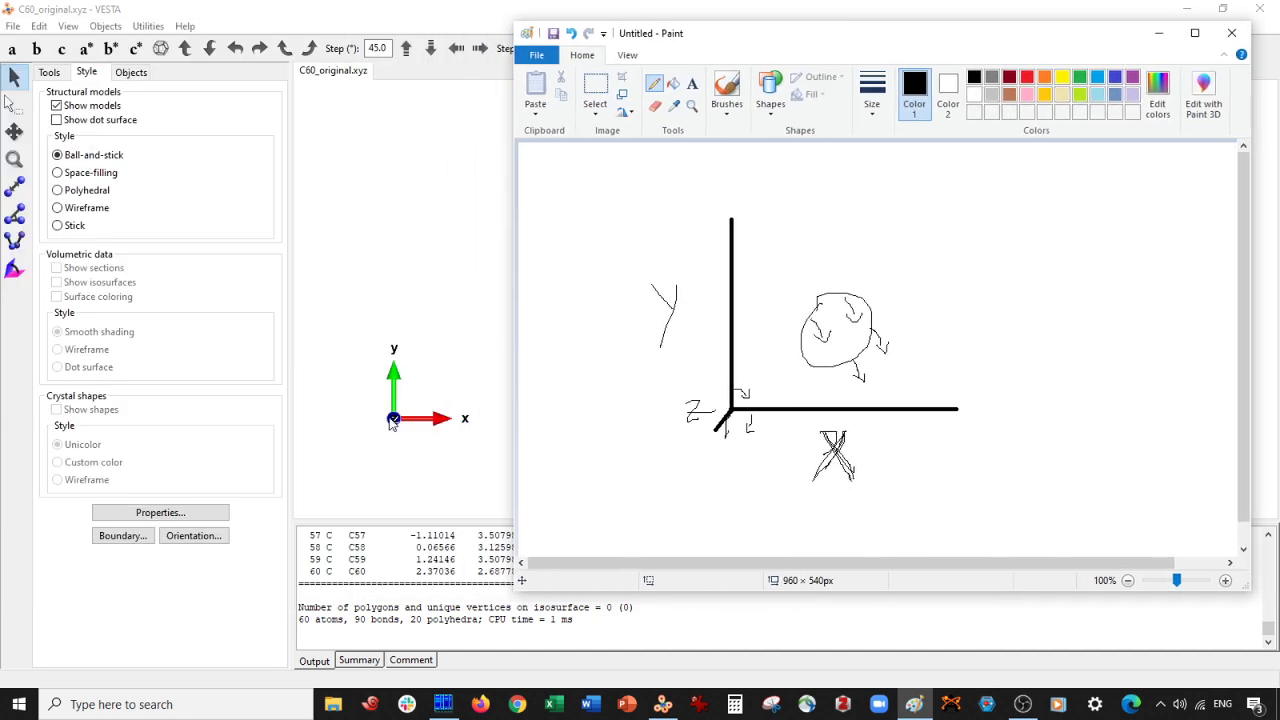
mouse_move(847, 33)
left_mouse_down()
mouse_move(349, 240)
mouse_move(286, 101)
left_mouse_up()
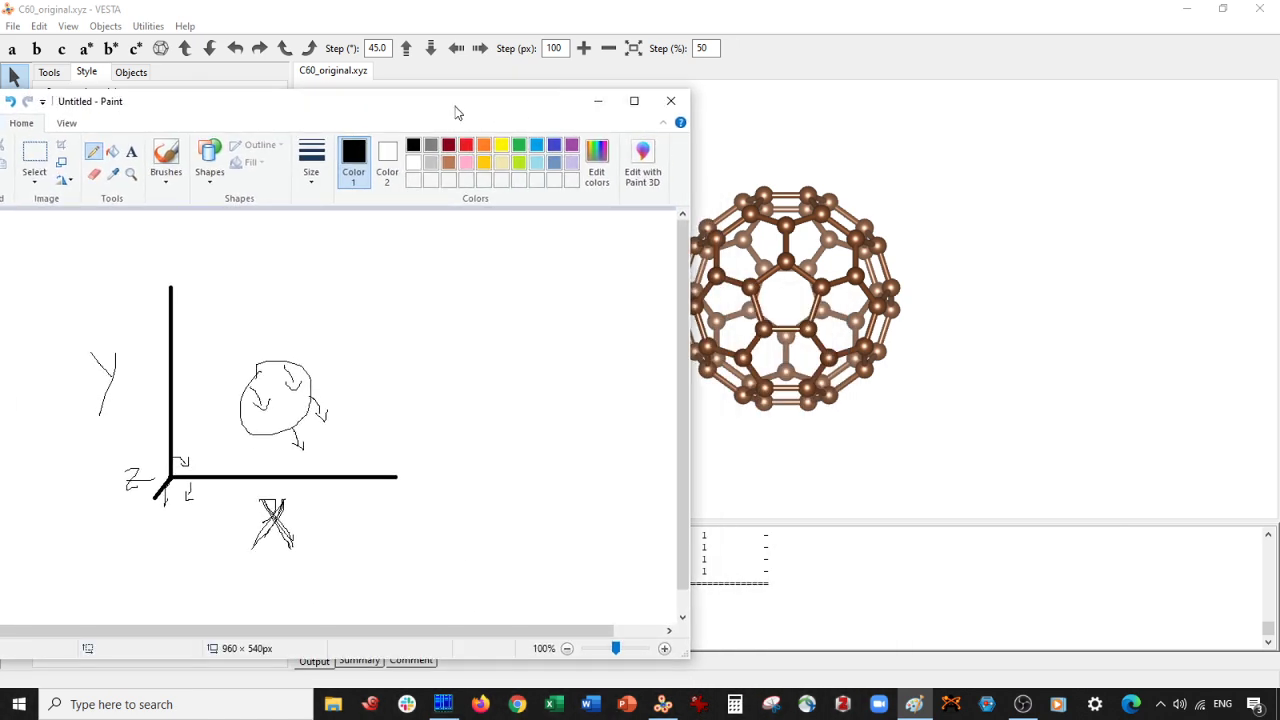
left_click(597, 101)
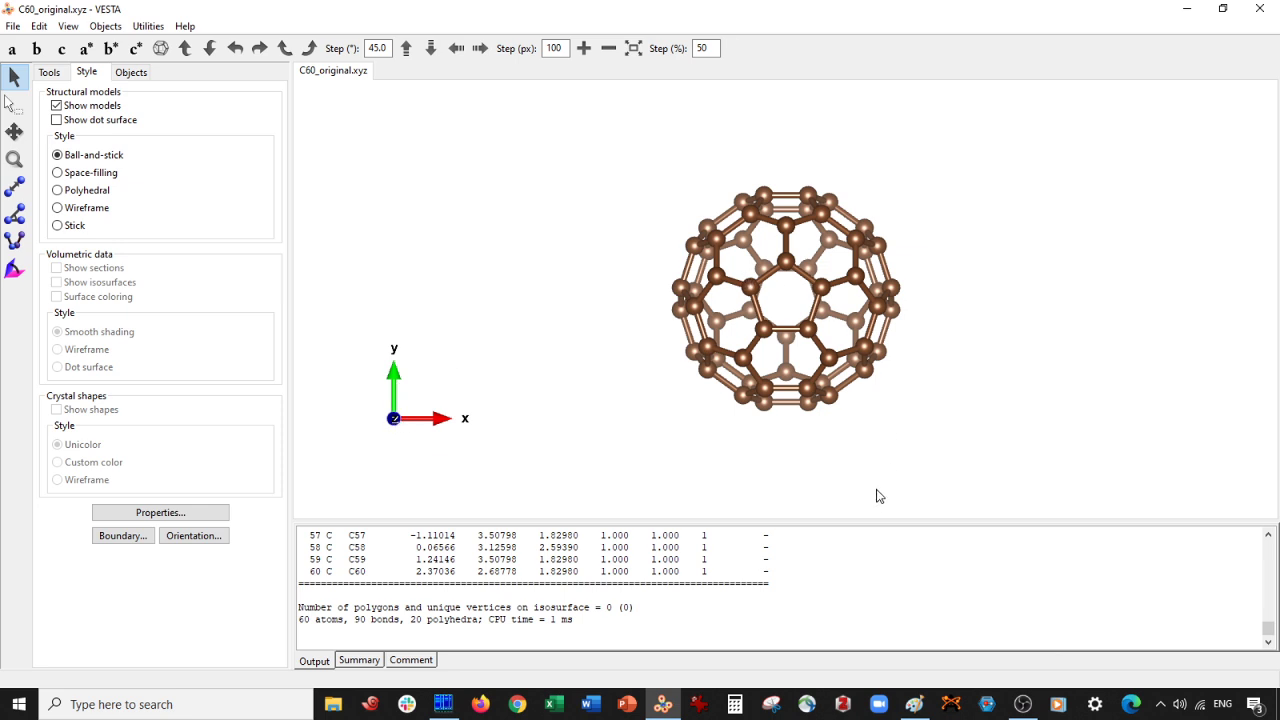
left_click(914, 704)
mouse_move(466, 128)
left_mouse_down()
mouse_move(549, 63)
mouse_move(572, 65)
left_mouse_up()
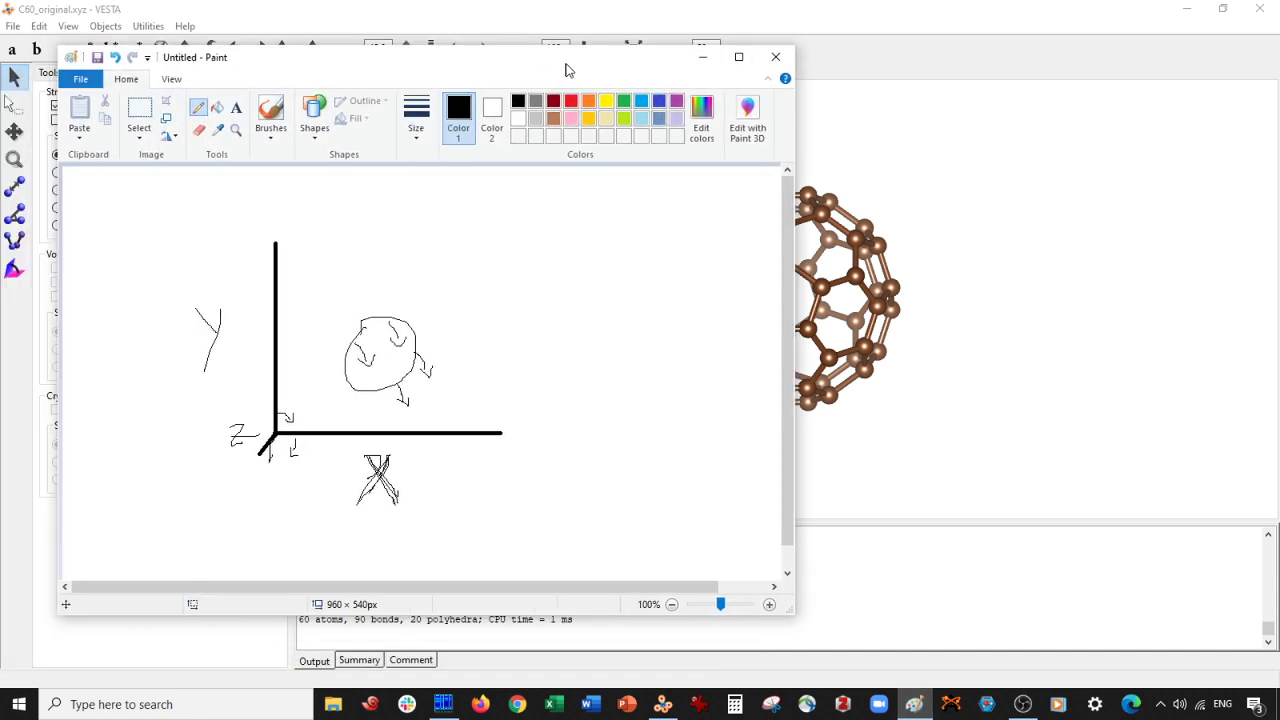
left_click(776, 57)
left_click(434, 344)
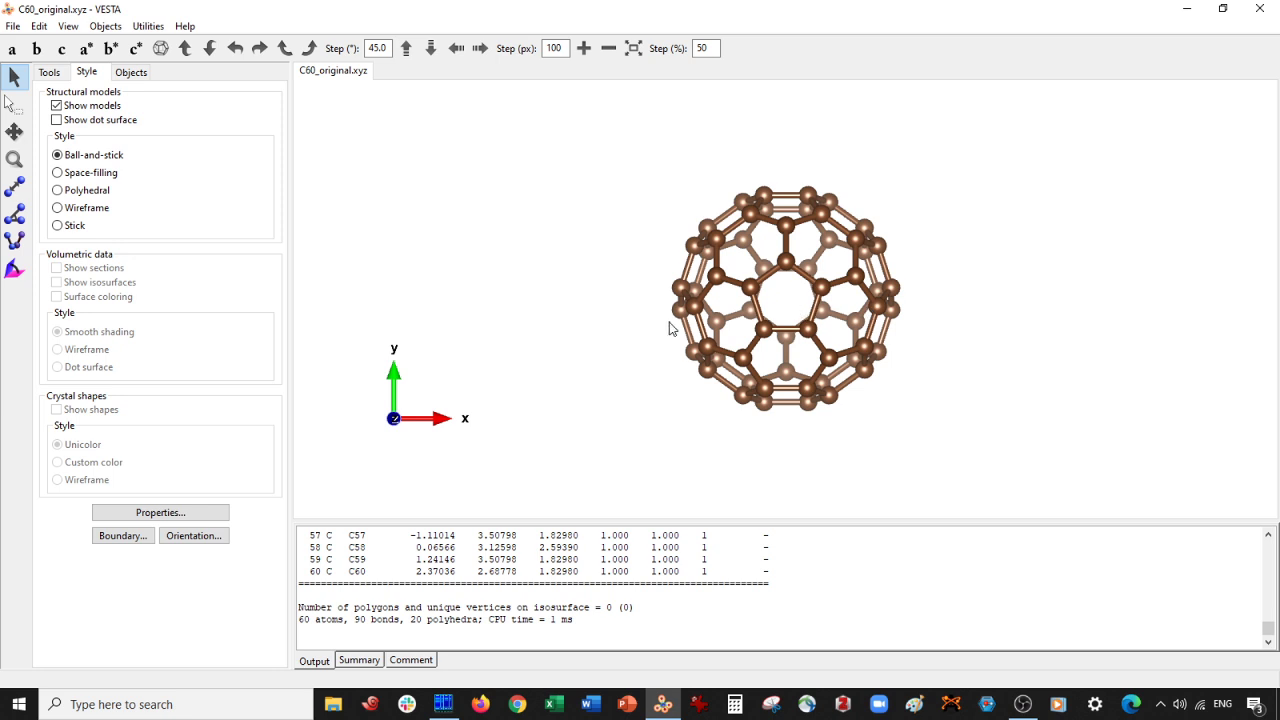
- Select atoms C19 and C28 in the c-axis view and copy C28's x-coordinate 3.54616
left_click(62, 49)
left_click(682, 312)
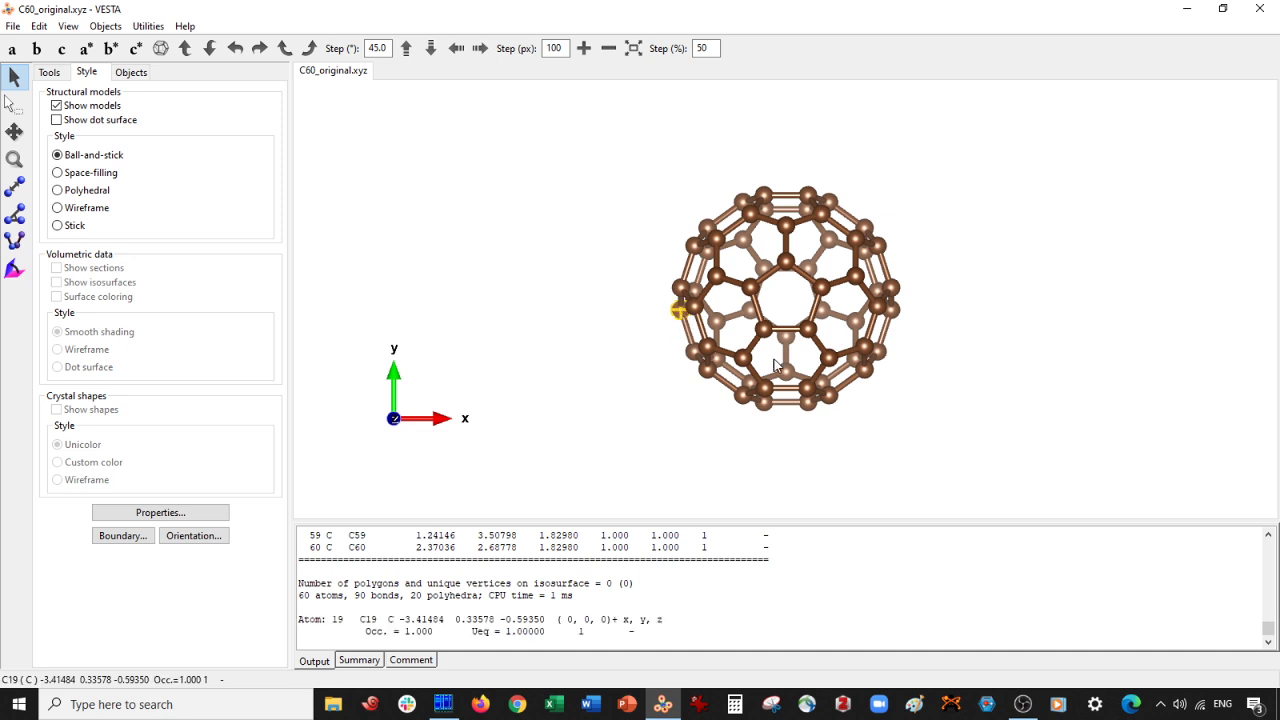
left_click(893, 311)
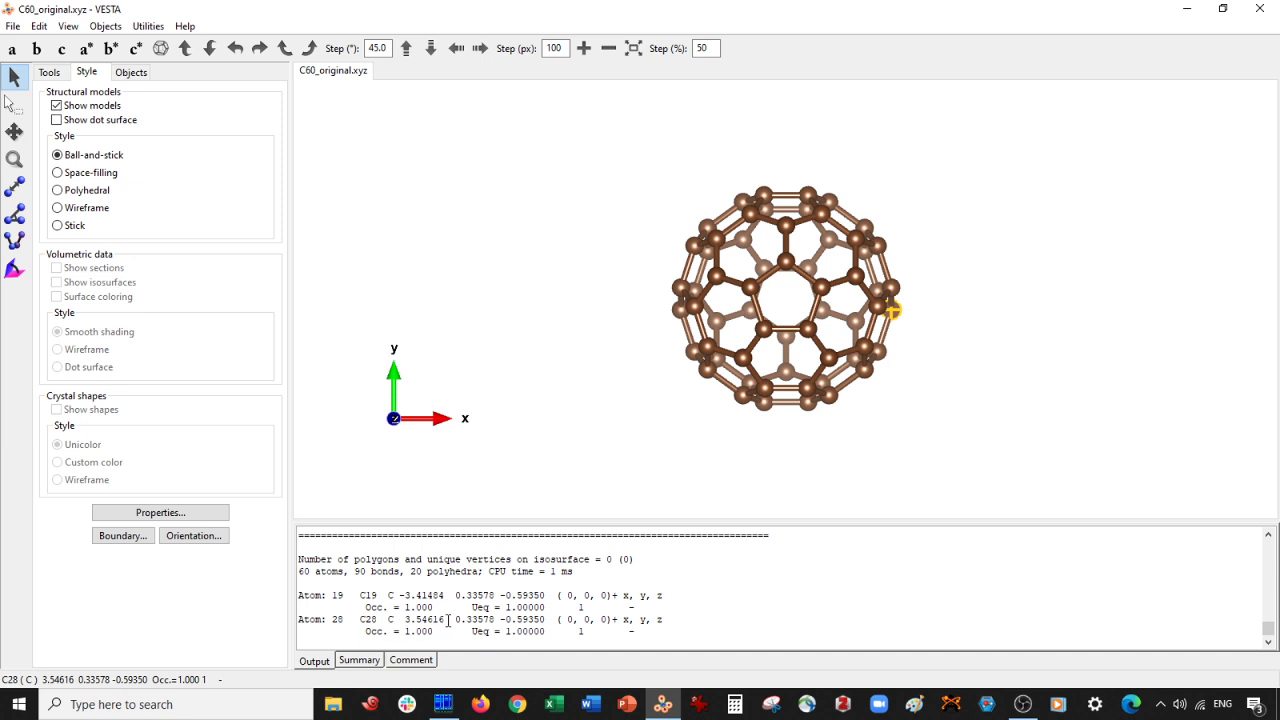
left_click_drag(446, 620, 404, 620)
right_click(418, 620)
left_click(457, 547)
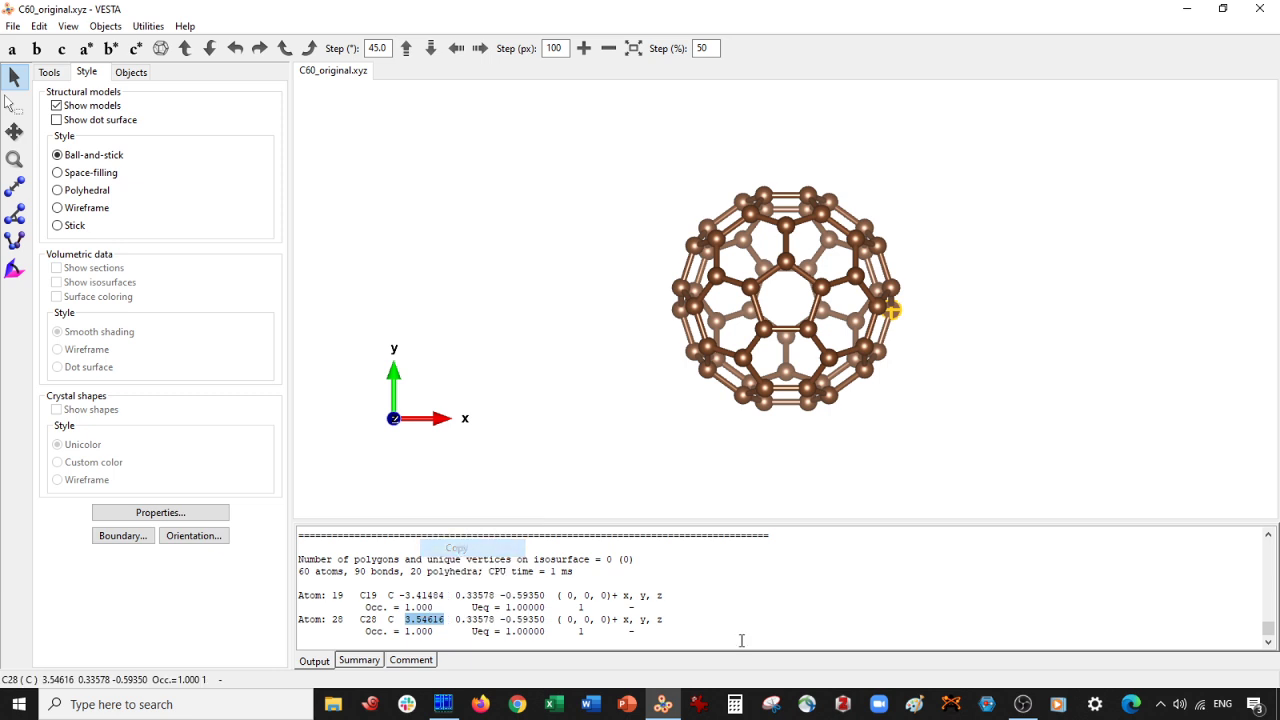
- In Calculator, add 3.54616 and C19's x-coordinate -3.41484 to get 0.13132
left_click(735, 704)
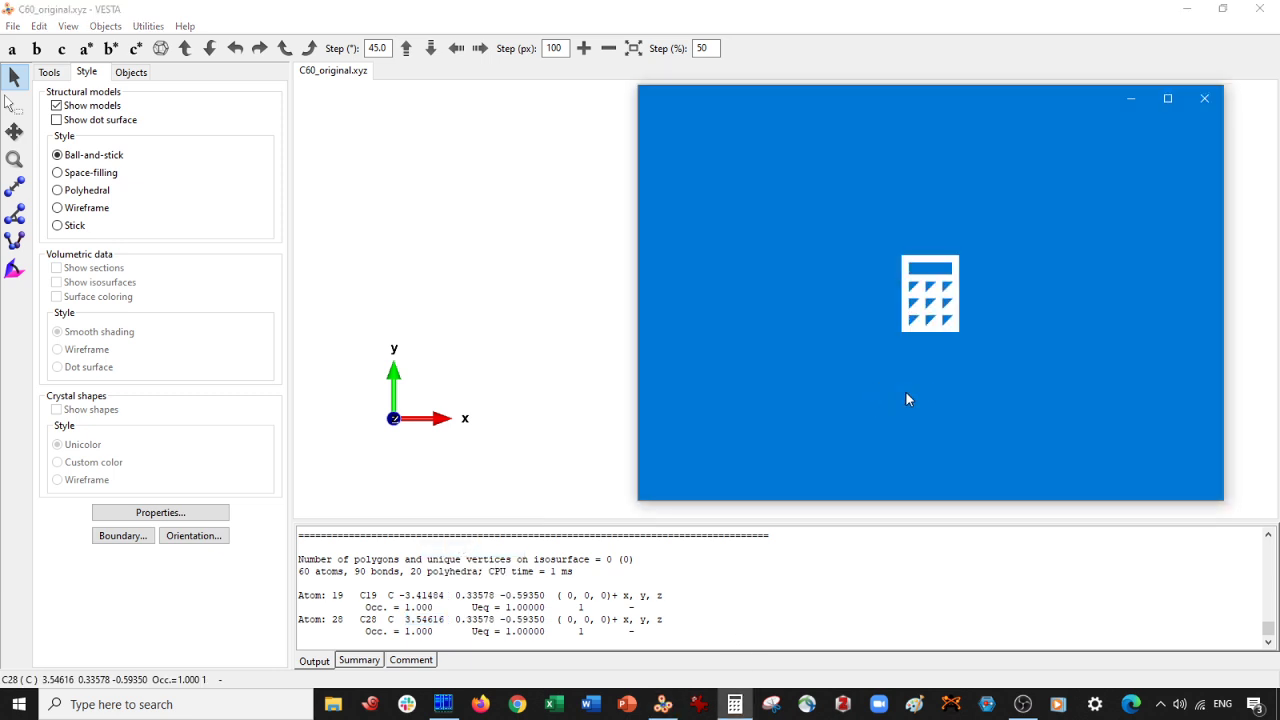
key("ctrl+v")
left_click(937, 452)
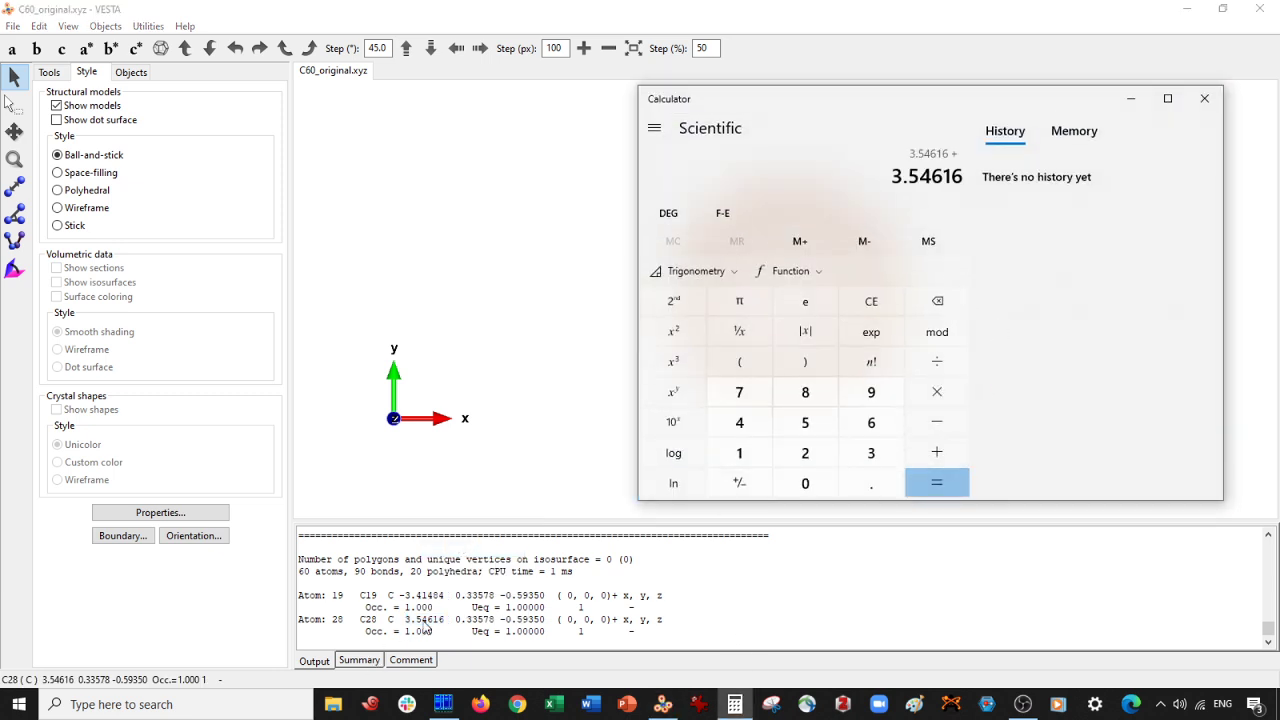
key("alt+Tab")
left_click_drag(445, 595, 405, 595)
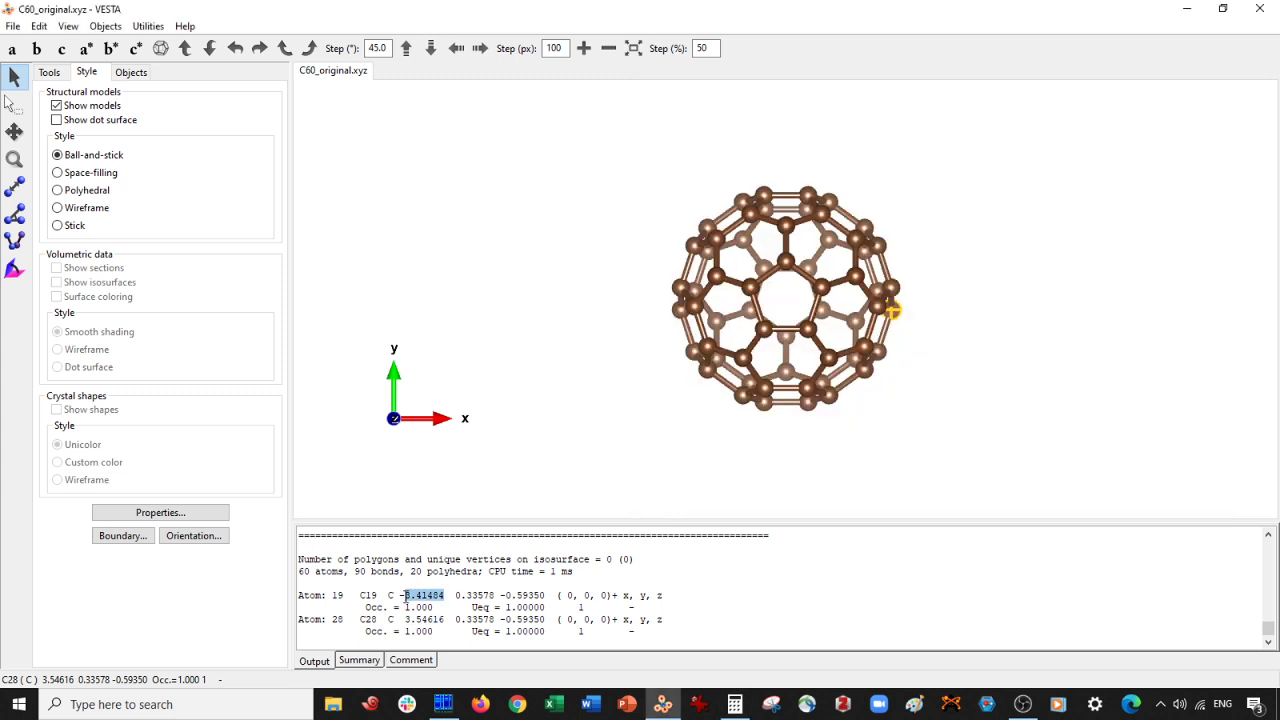
key("ctrl+c")
left_click(735, 704)
key("ctrl+v")
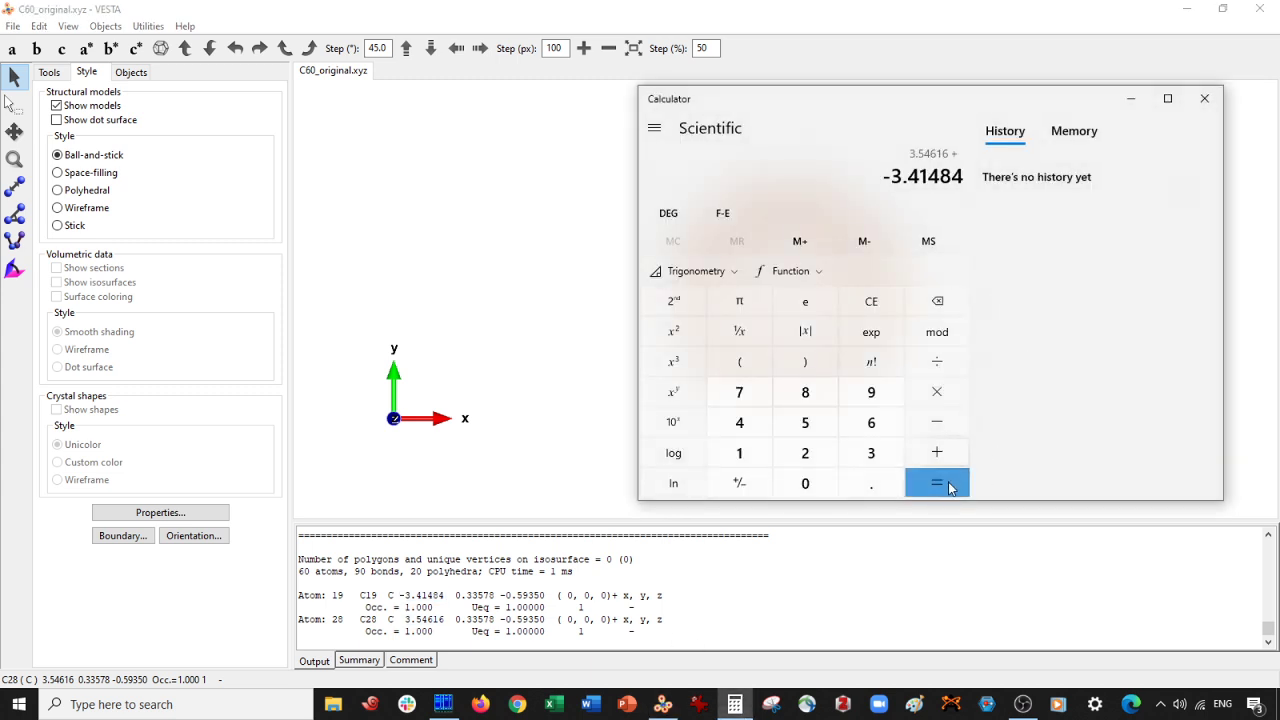
left_click(949, 484)
- Divide the sum by 2 for the cage centre x-coordinate 0.06566, then return to VESTA
left_click(937, 361)
left_click(805, 453)
left_click(934, 486)
left_click(503, 349)
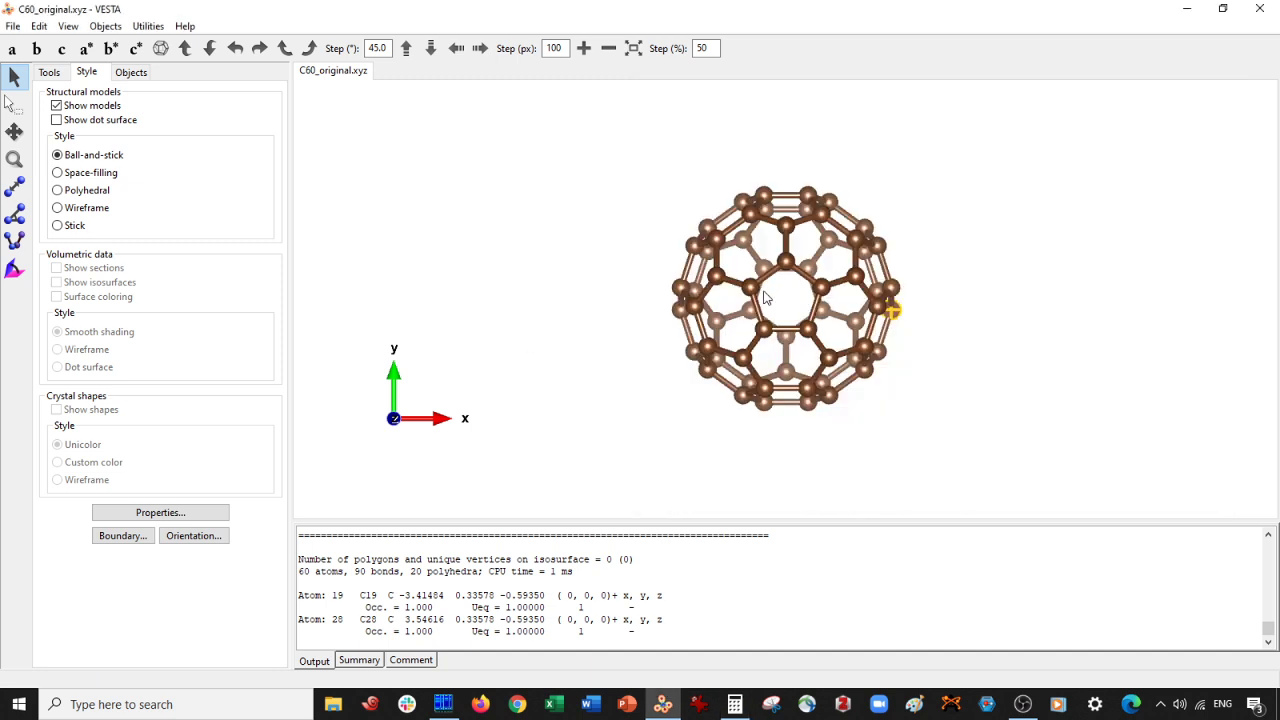
- In Edit Data, add a new atom 61 as Sr labelled Sr1 with x coordinate 0.065660
left_click(40, 26)
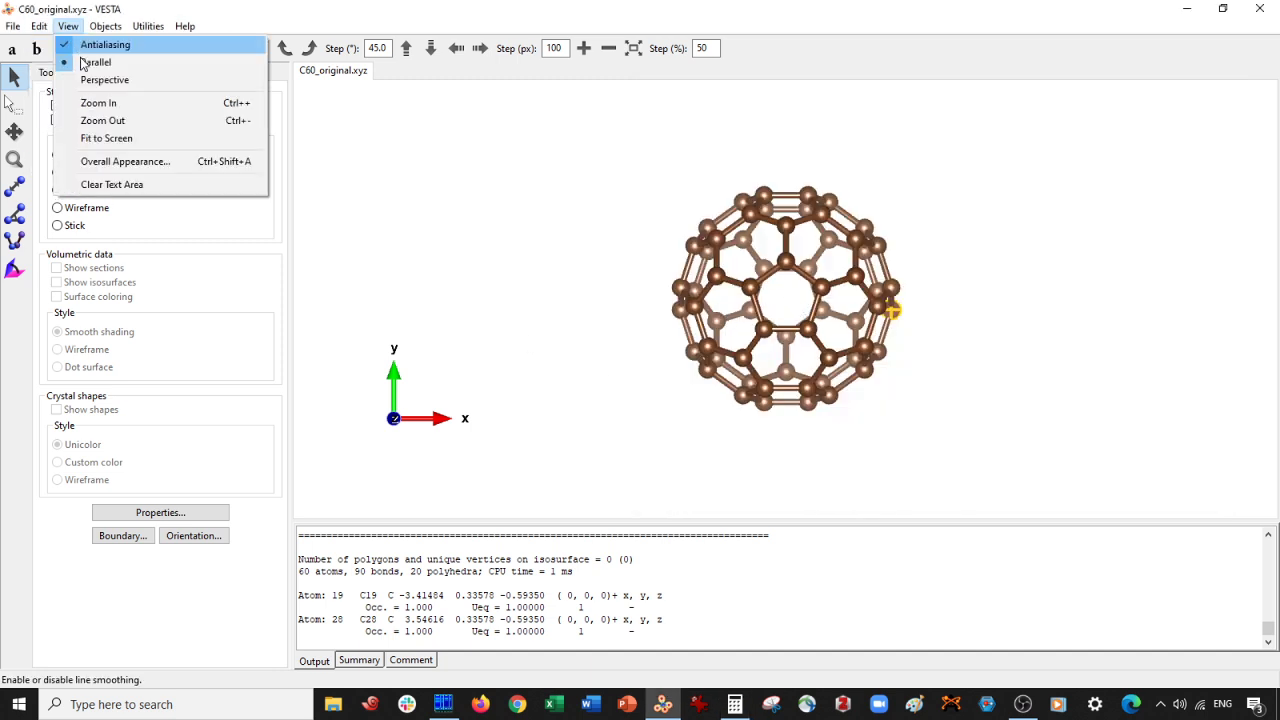
mouse_move(100, 85)
left_click(250, 121)
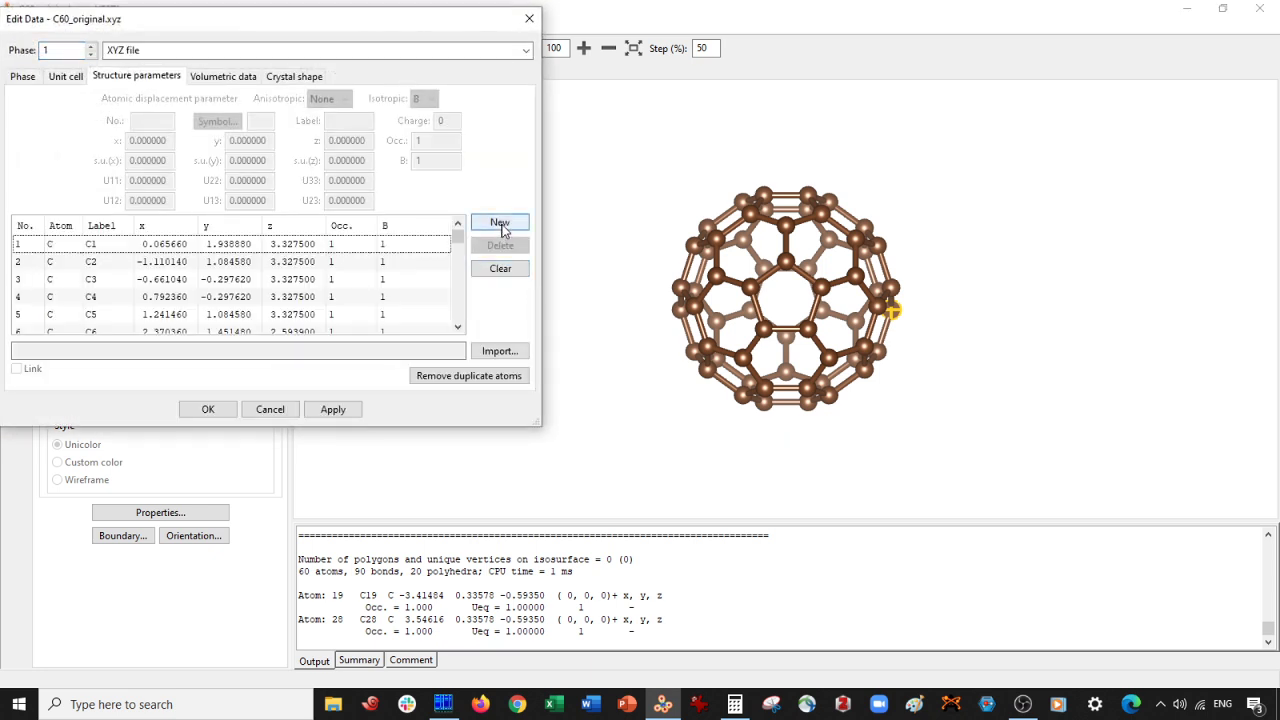
left_click(500, 222)
double_click(262, 121)
type("Sr")
key("Tab")
type("Sr1")
double_click(148, 140)
type("0.06566")
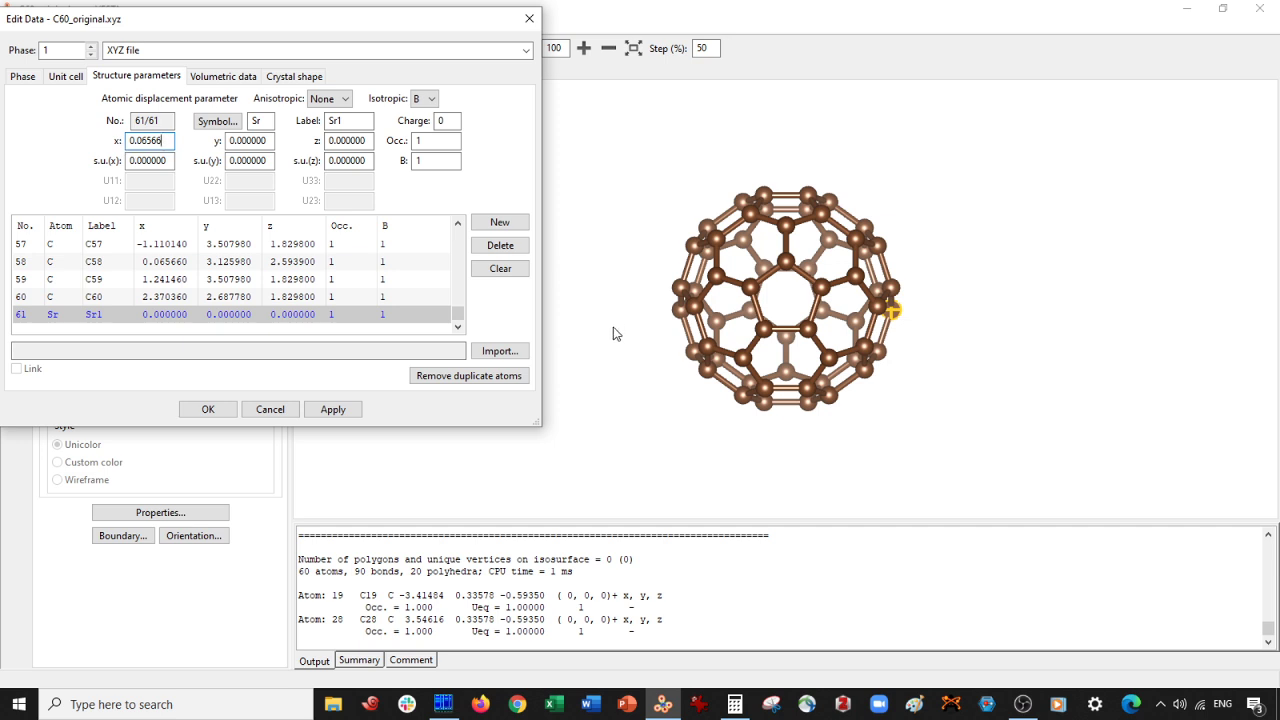
left_click(632, 362)
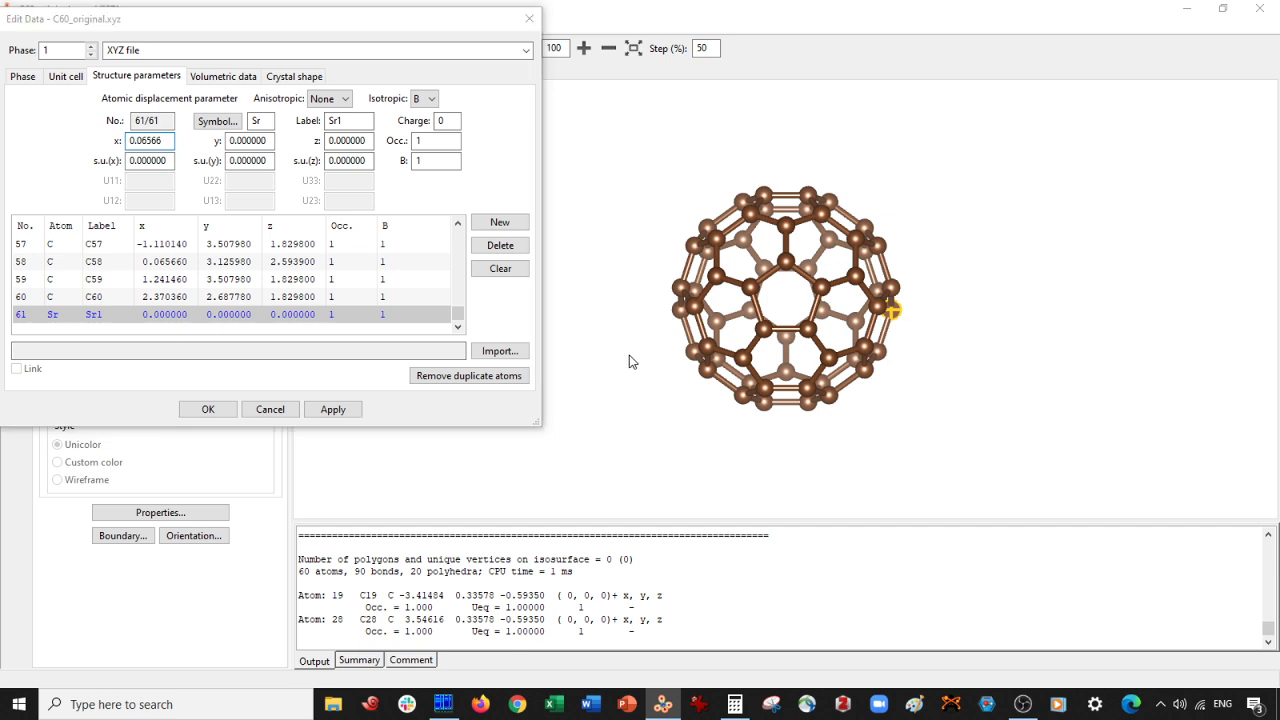
- Copy the y values of C23 (-2.72092) and C56 (4.12608) into Calculator and add them
left_click(766, 404)
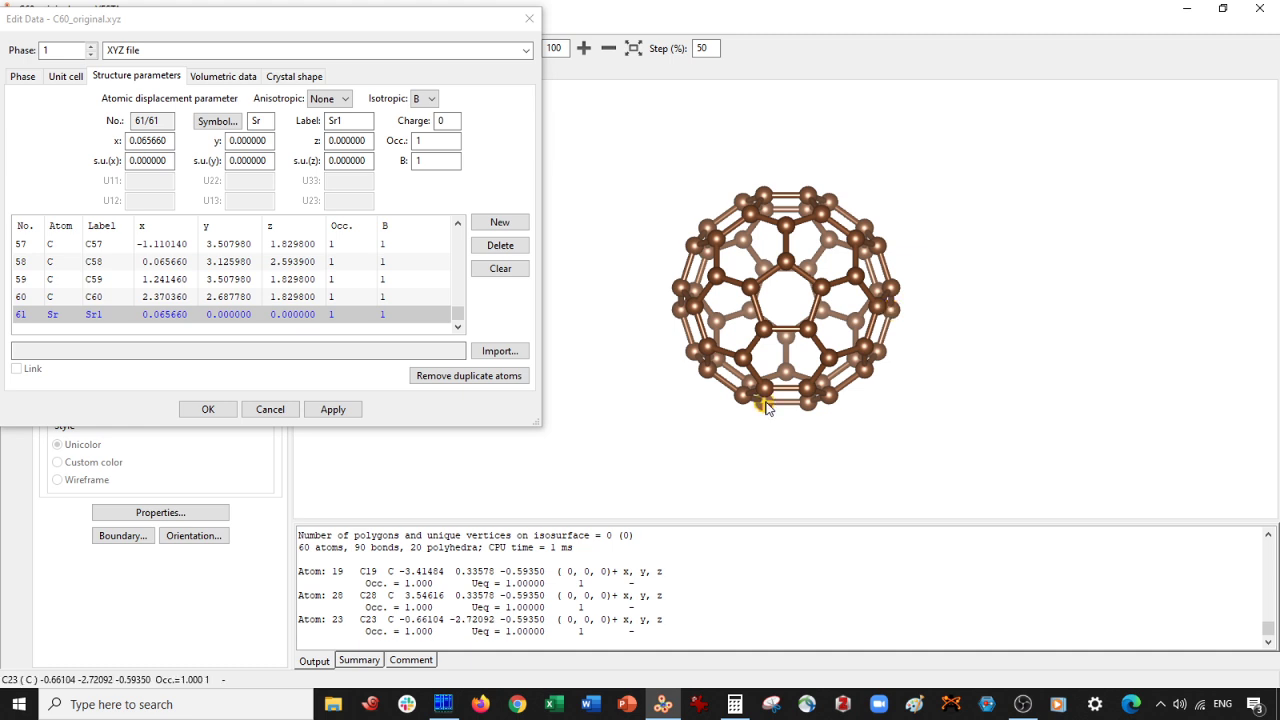
left_click(764, 195)
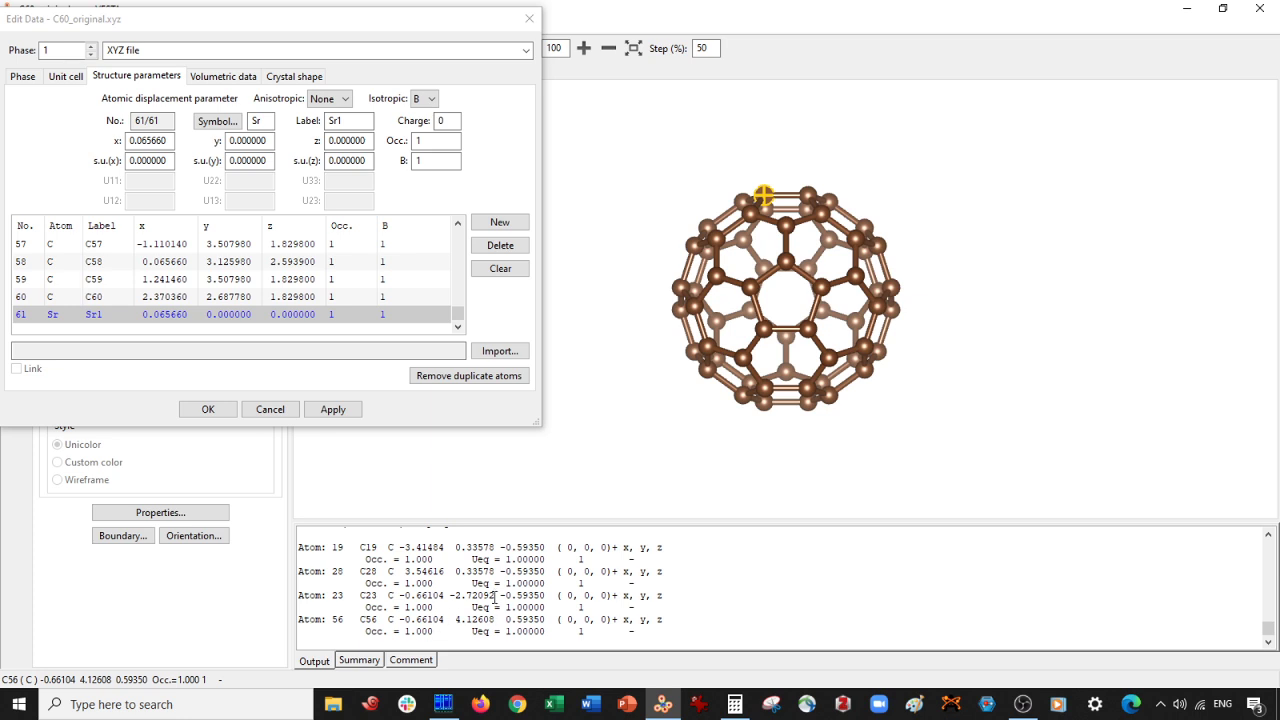
left_click_drag(496, 595, 448, 595)
left_click(735, 704)
left_click(871, 301)
key("ctrl+v")
left_click(937, 453)
left_click(496, 619)
left_click_drag(496, 619, 451, 619)
key("ctrl+c")
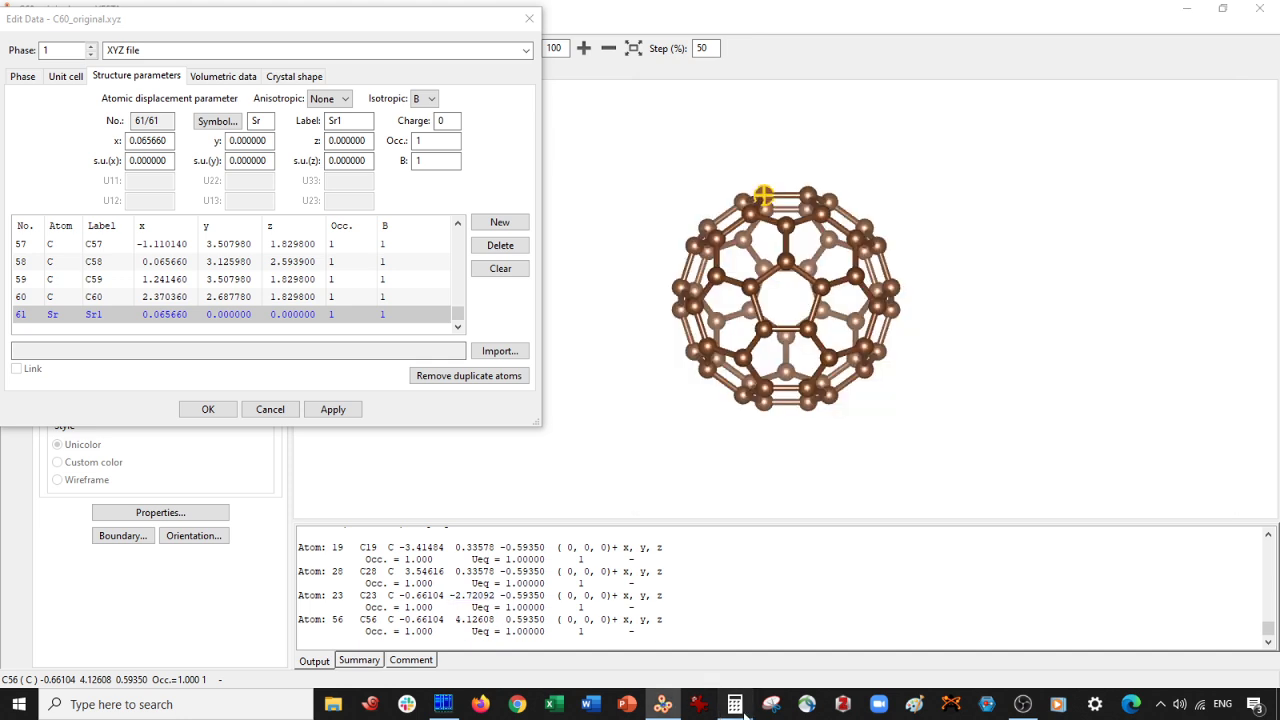
left_click(735, 704)
key("ctrl+v")
- Average them to 0.70258 and paste that as the Sr atom's y coordinate
left_click(937, 483)
left_click(937, 361)
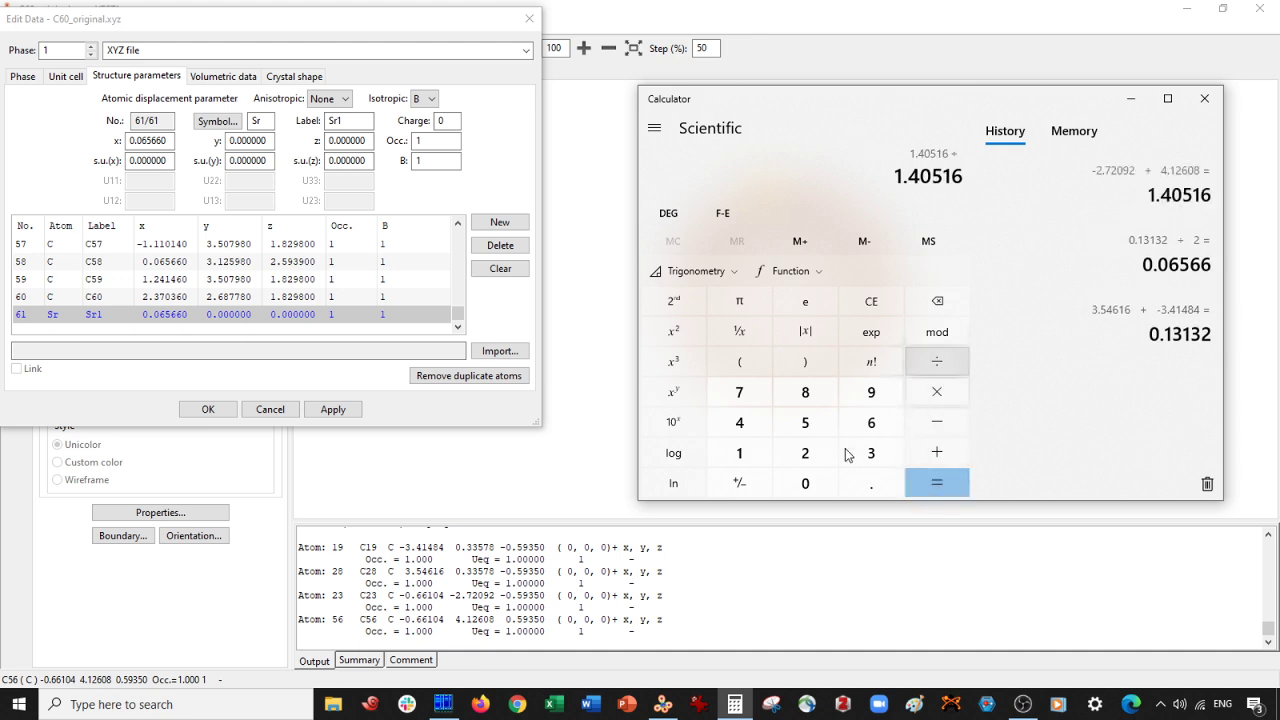
left_click(805, 453)
left_click(937, 483)
key("ctrl+c")
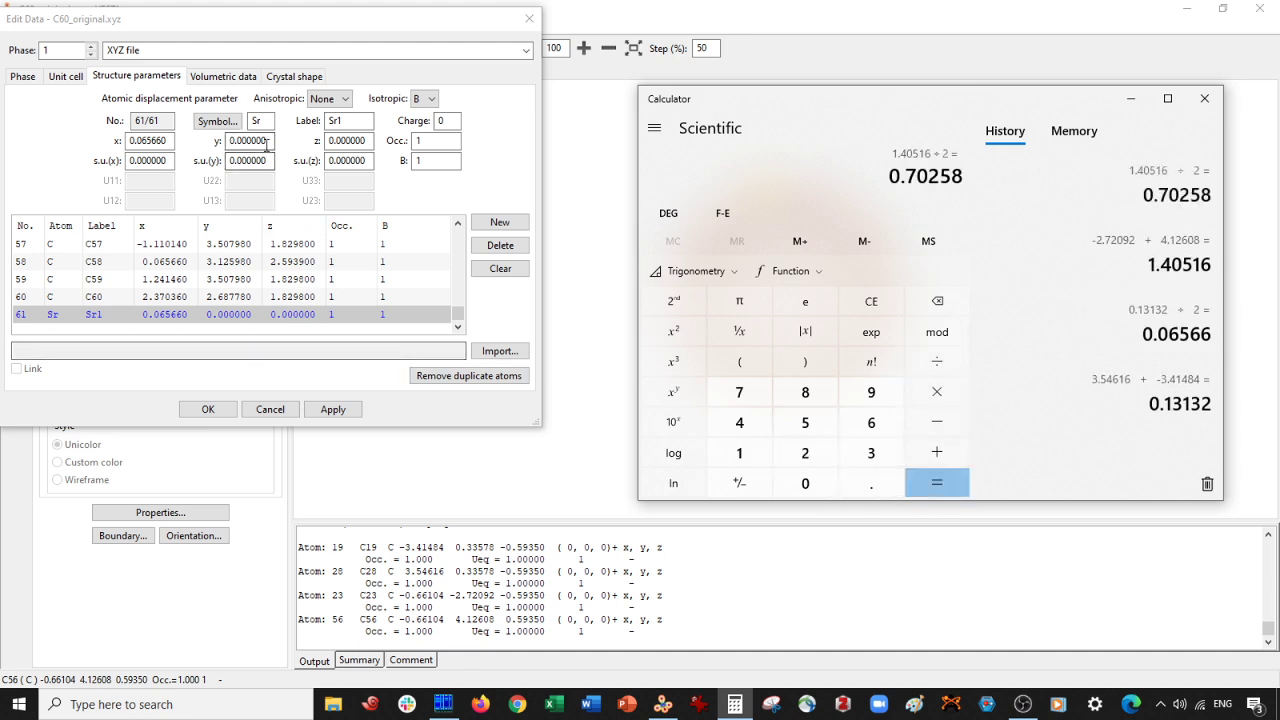
double_click(248, 140)
key("ctrl+v")
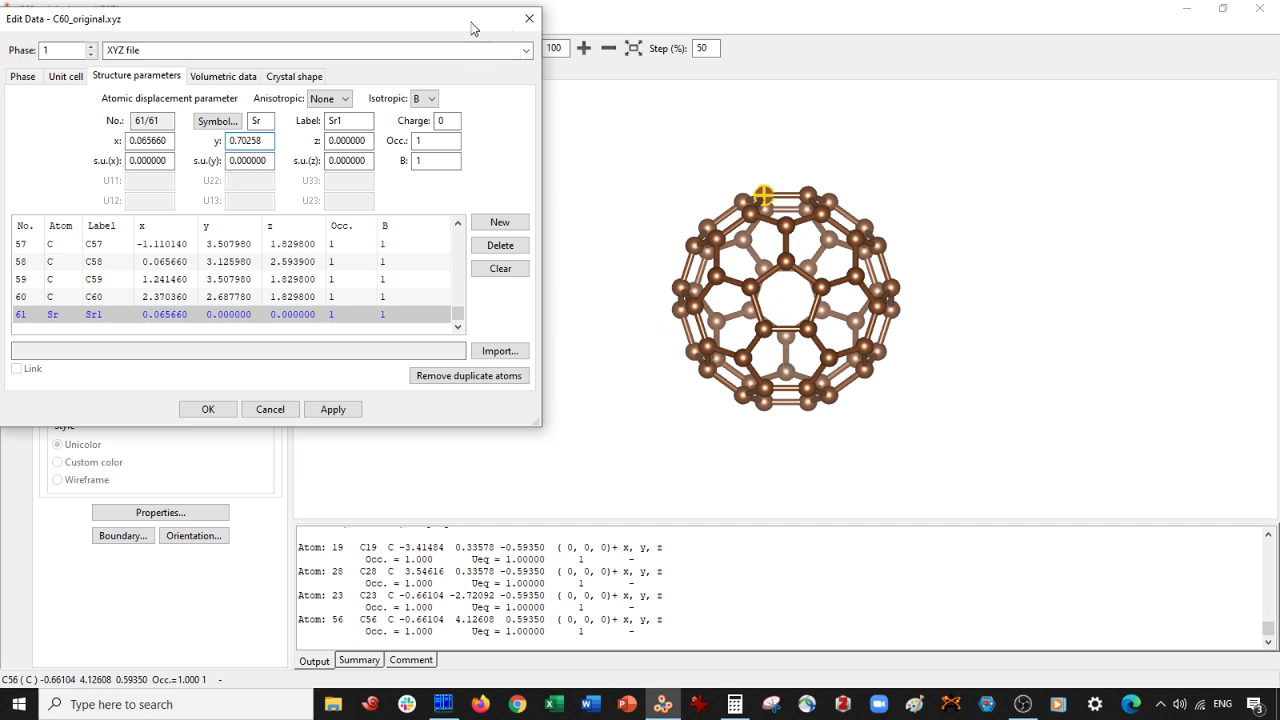
- Apply the Sr position, rotate to confirm Sr sits inside the cage, then view along c
left_click(333, 412)
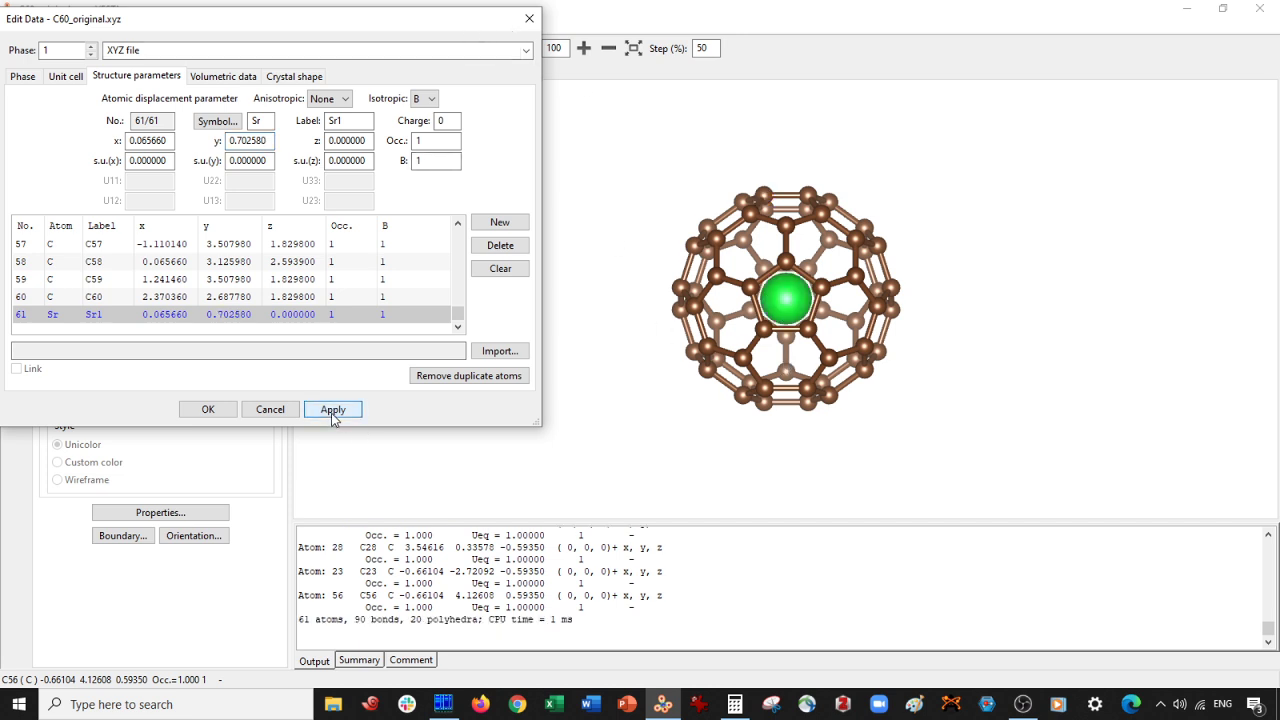
left_click_drag(260, 18, 249, 237)
left_click(532, 194)
mouse_move(532, 194)
left_mouse_down()
mouse_move(634, 206)
mouse_move(514, 194)
mouse_move(530, 180)
left_mouse_up()
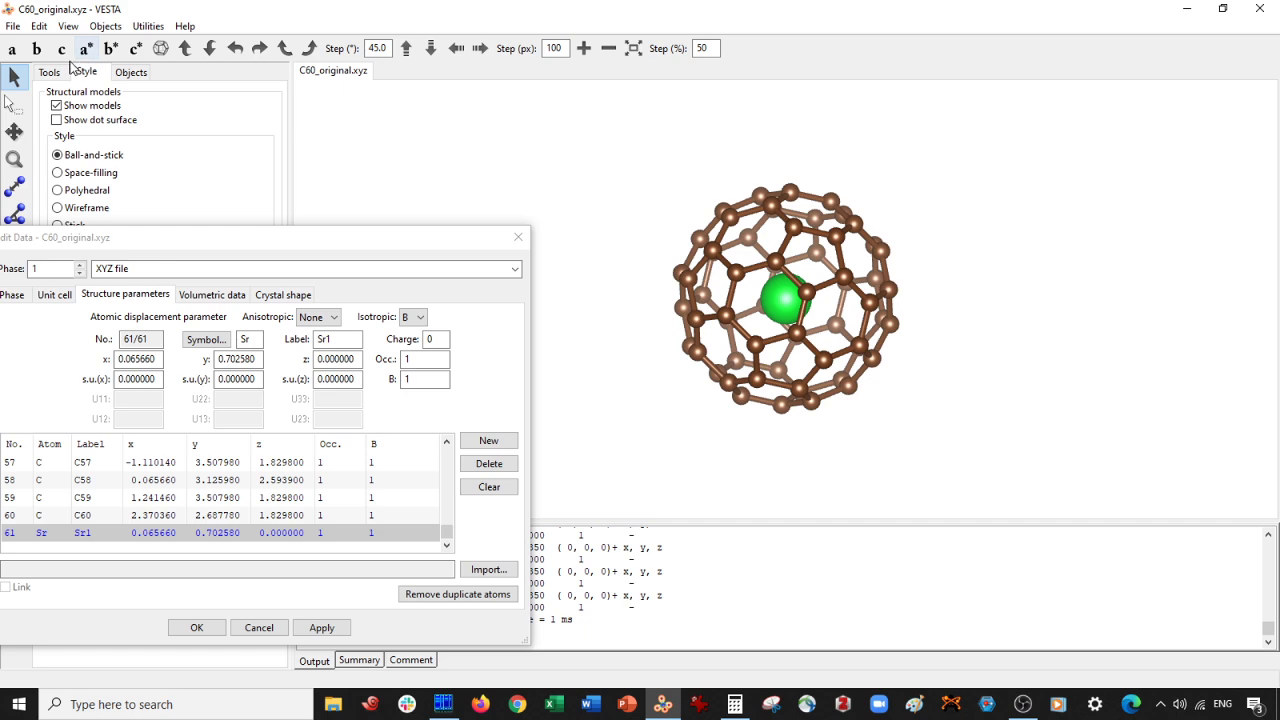
left_click(61, 48)
left_click_drag(426, 238, 521, 141)
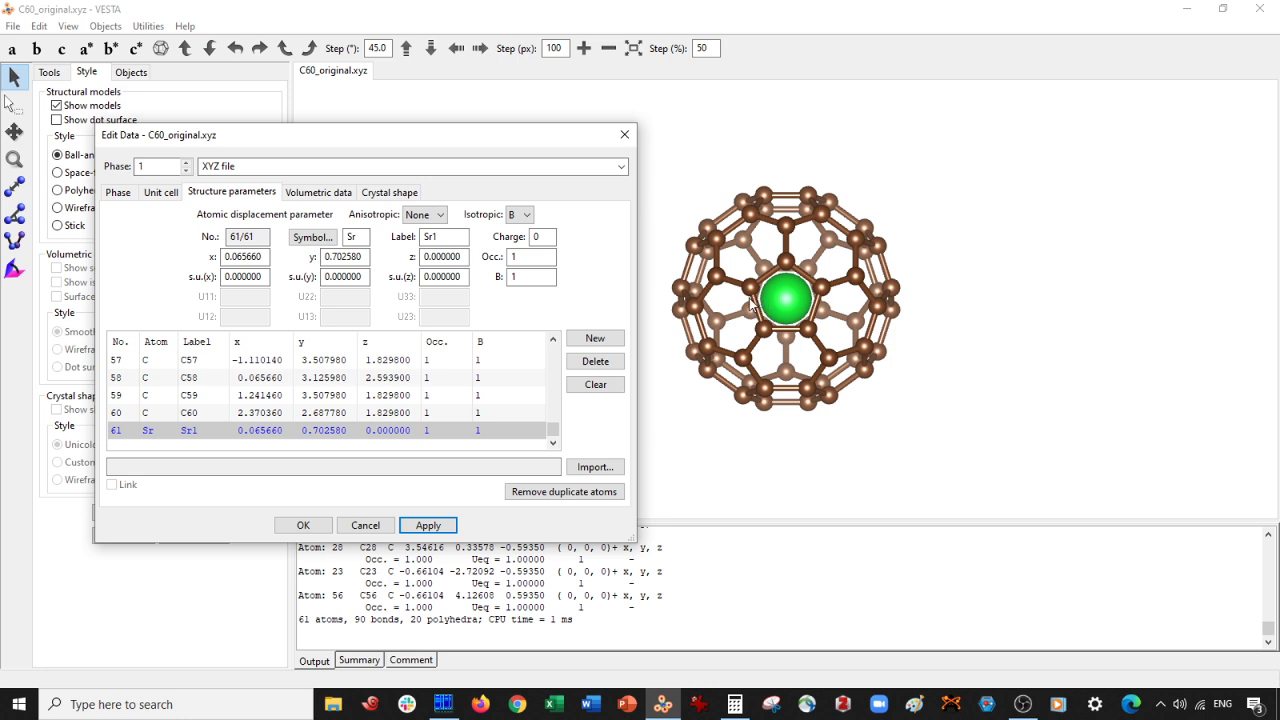
- Re-apply and confirm the edits with OK, then zoom the 61-atom model
left_click(420, 528)
left_click(316, 529)
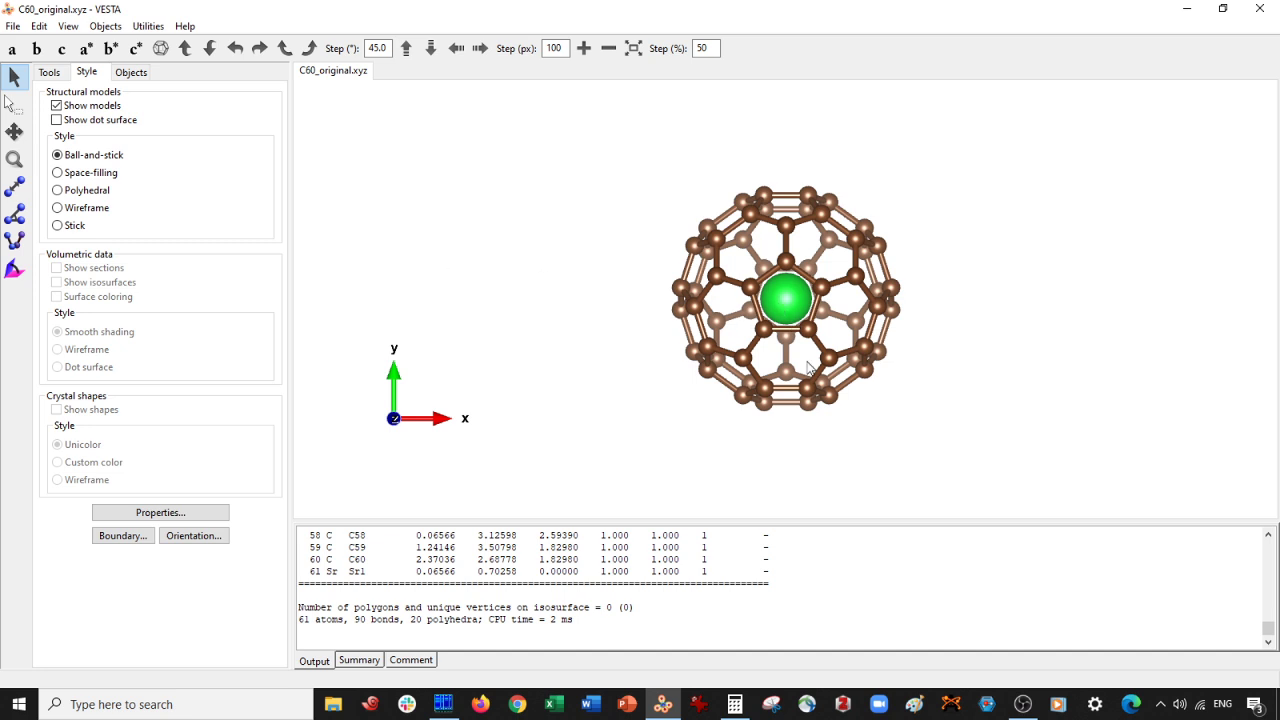
scroll(714, 330, "up", 2)
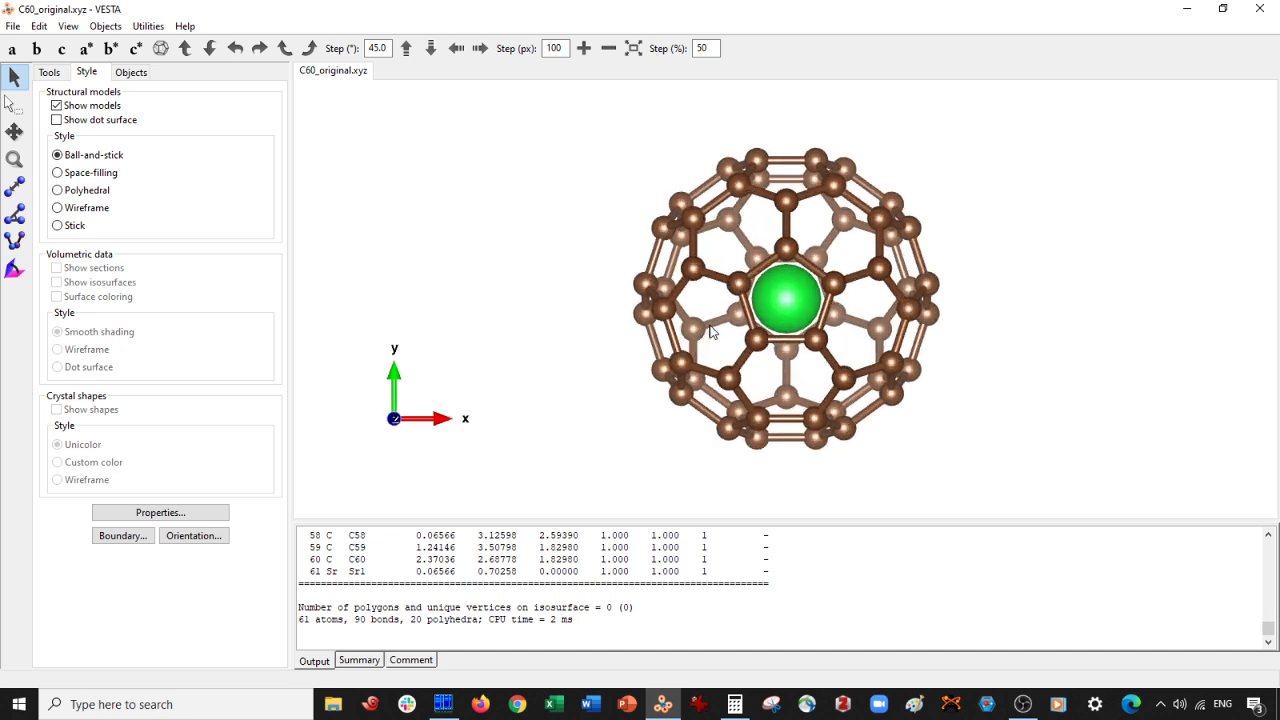
scroll(578, 336, "down", 2)
scroll(563, 353, "down", 1)
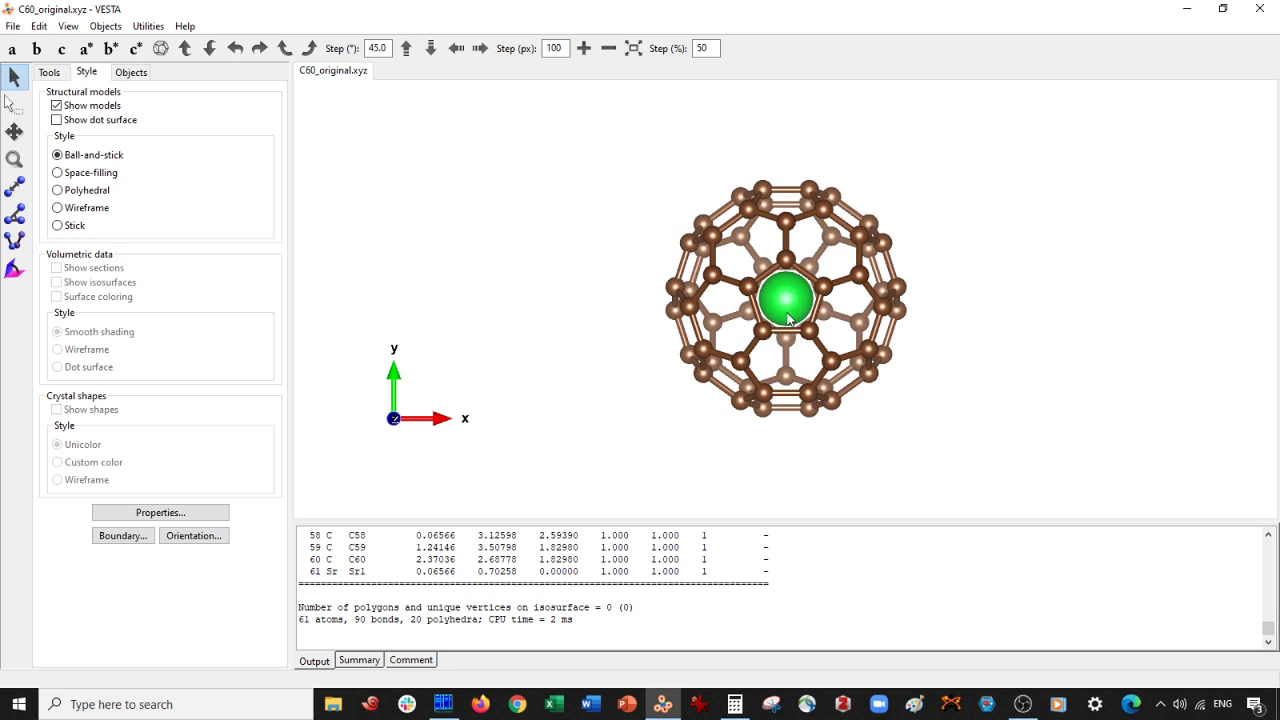
left_click(13, 26)
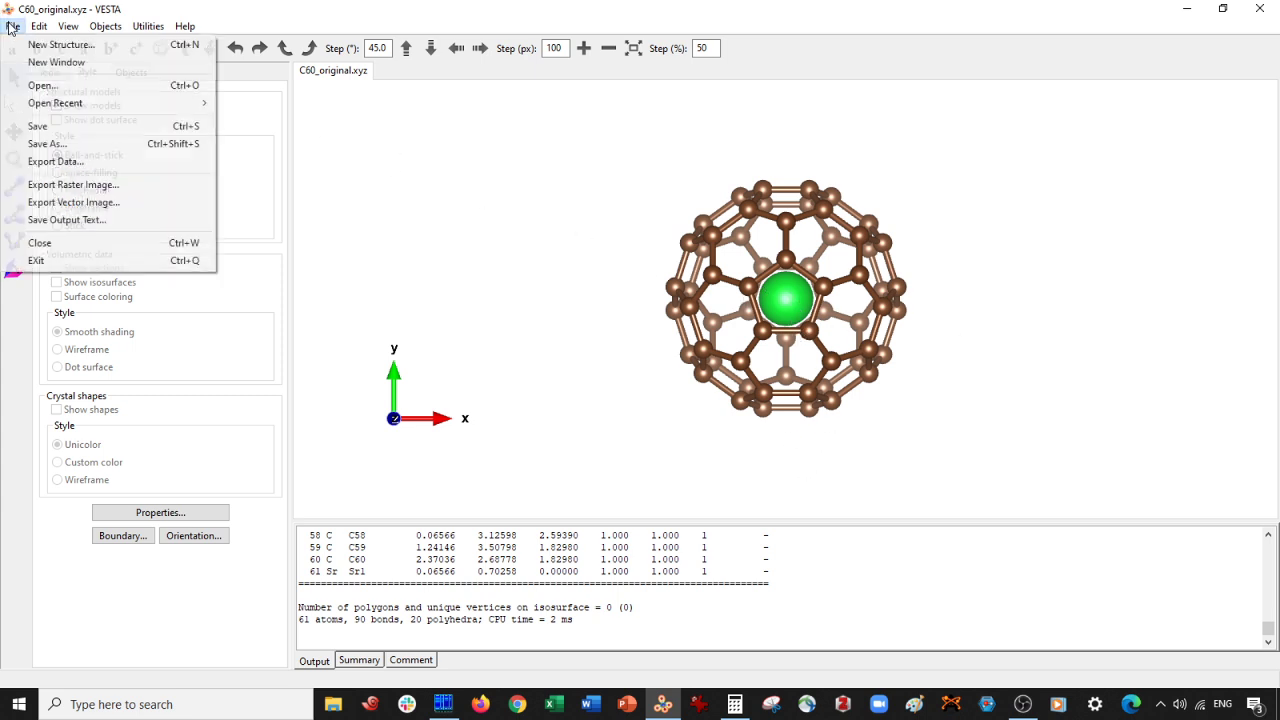
- Export the structure as XYZ file C60_Sr.xyz without hidden atoms, then find it in the file manager
left_click(57, 162)
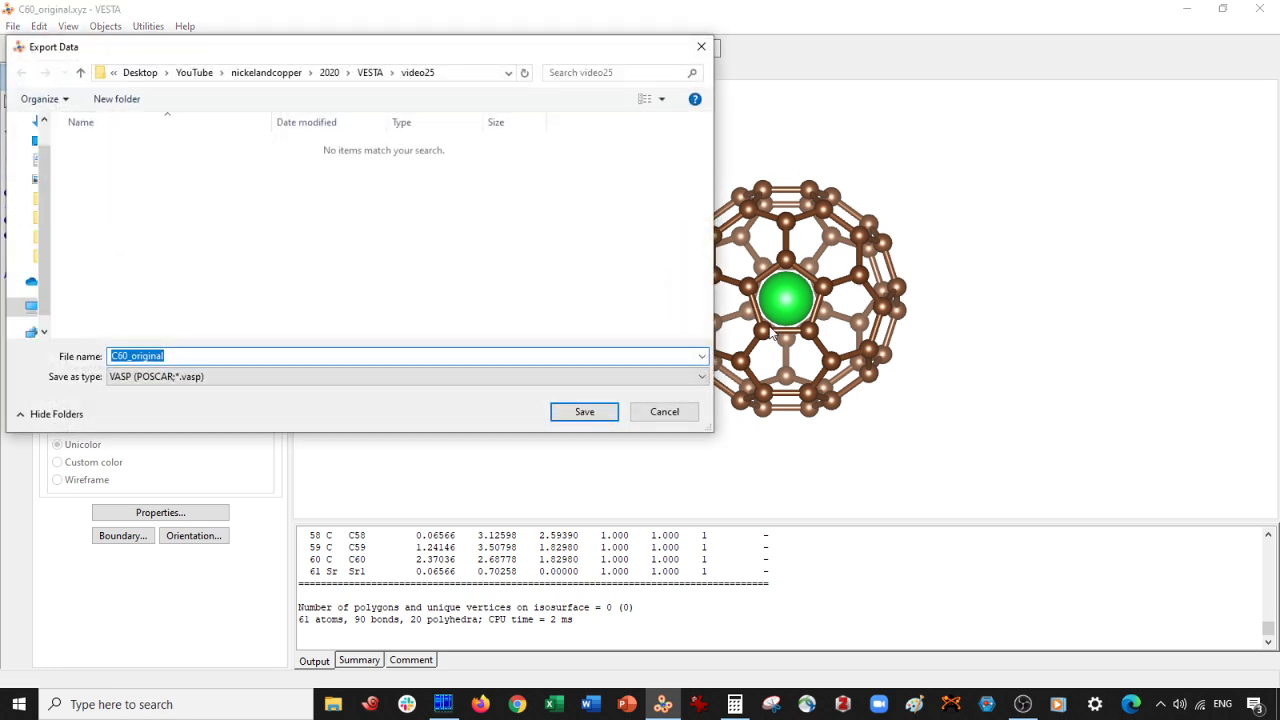
left_click(166, 378)
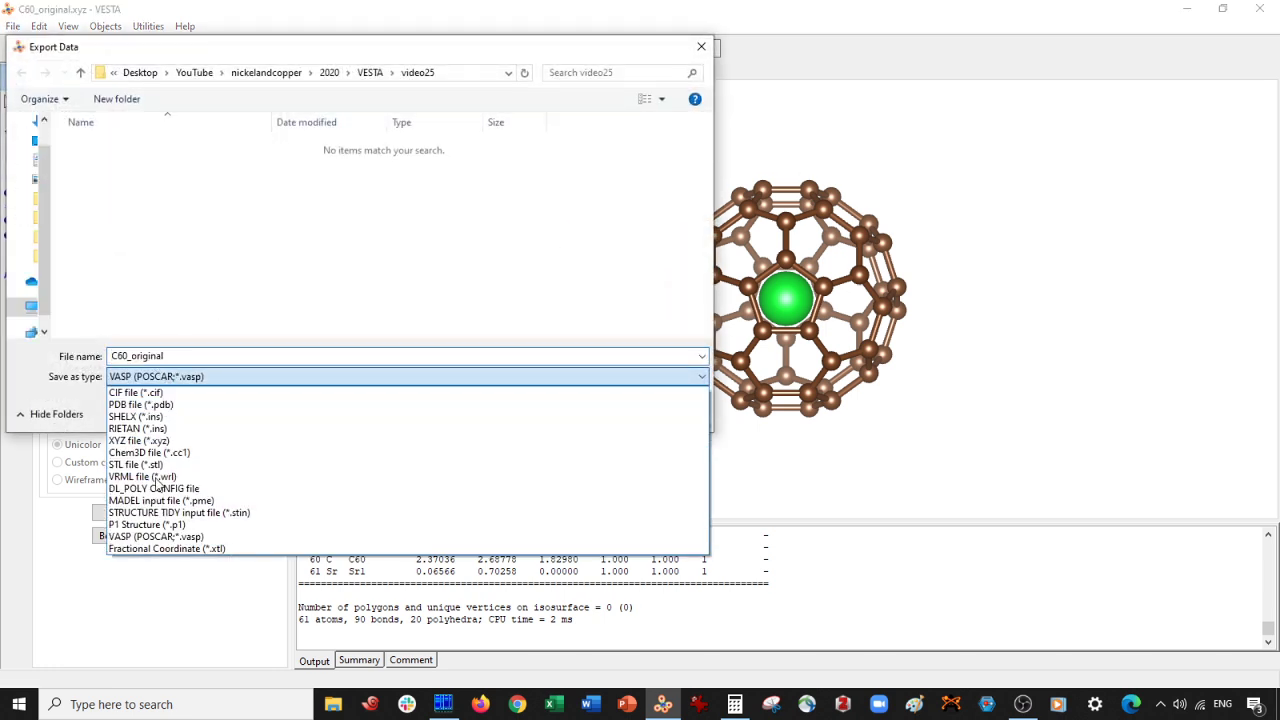
left_click(138, 440)
left_click(185, 356)
left_click_drag(195, 358, 132, 368)
type("Sr")
double_click(125, 356)
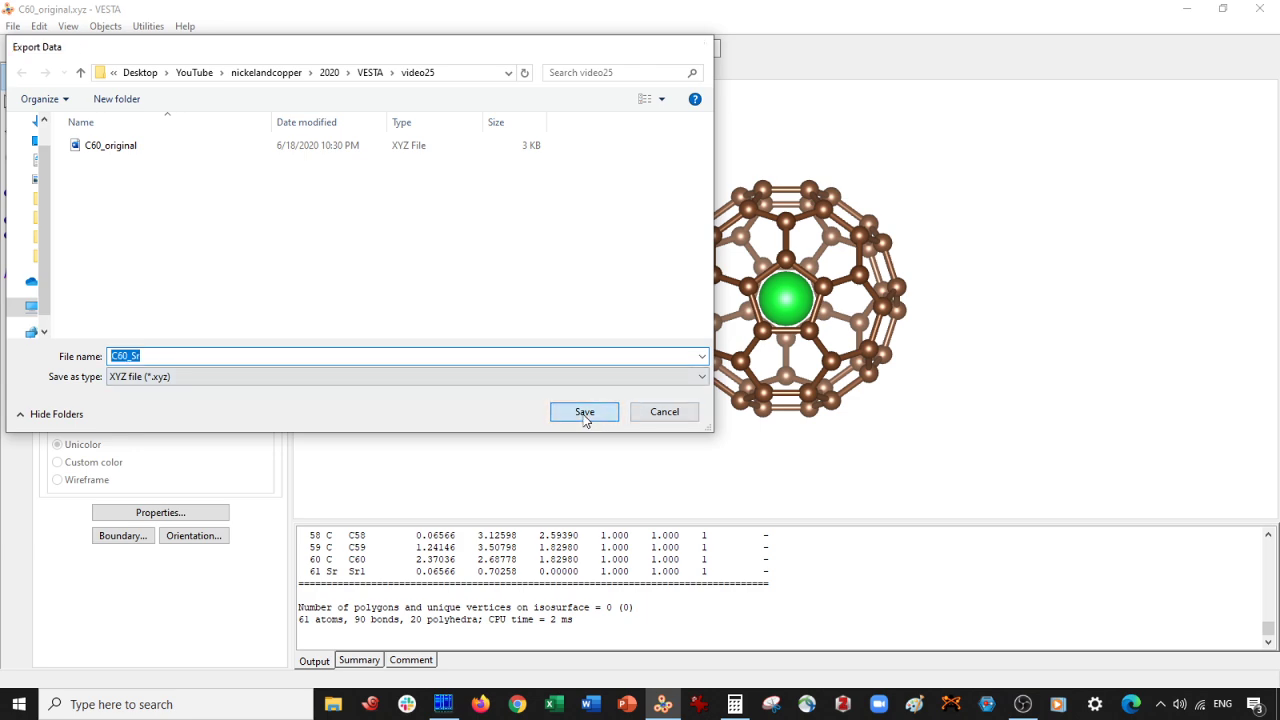
left_click(585, 418)
left_click(746, 364)
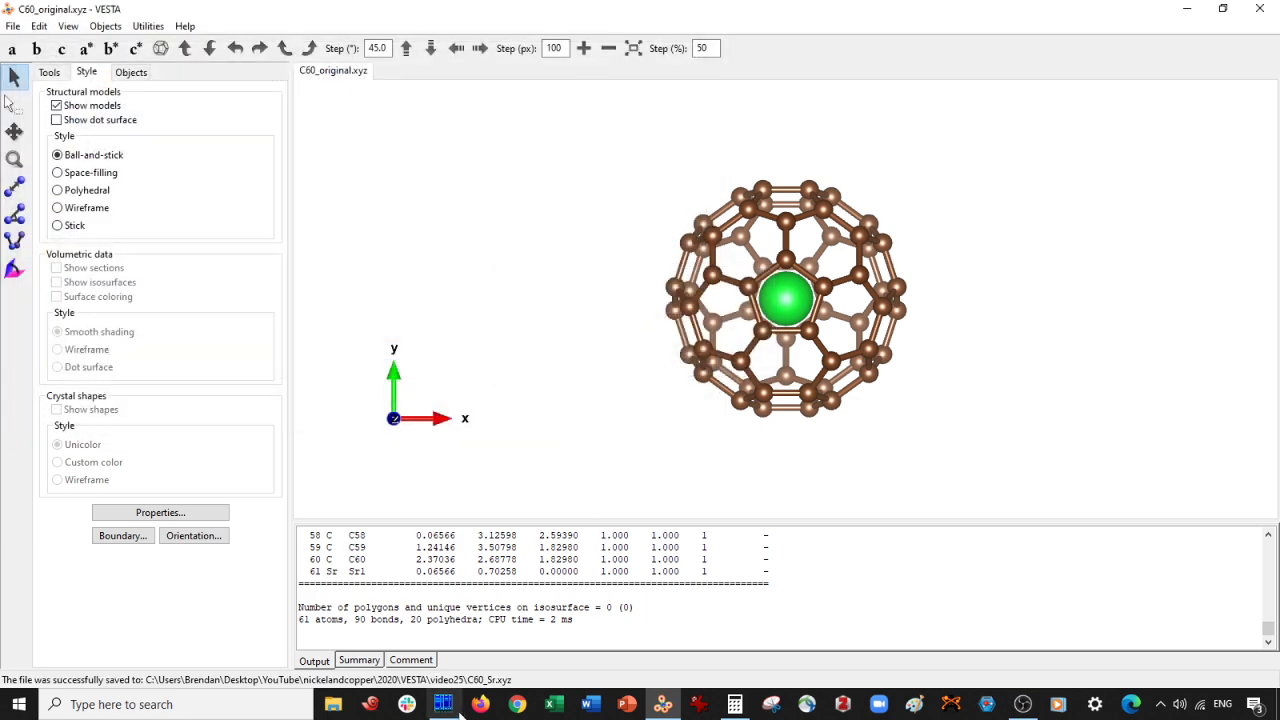
left_click(459, 707)
left_click(719, 108)
- Replace the title line of C60_Sr.xyz with 'C60_Sr' and save it
left_click(715, 87)
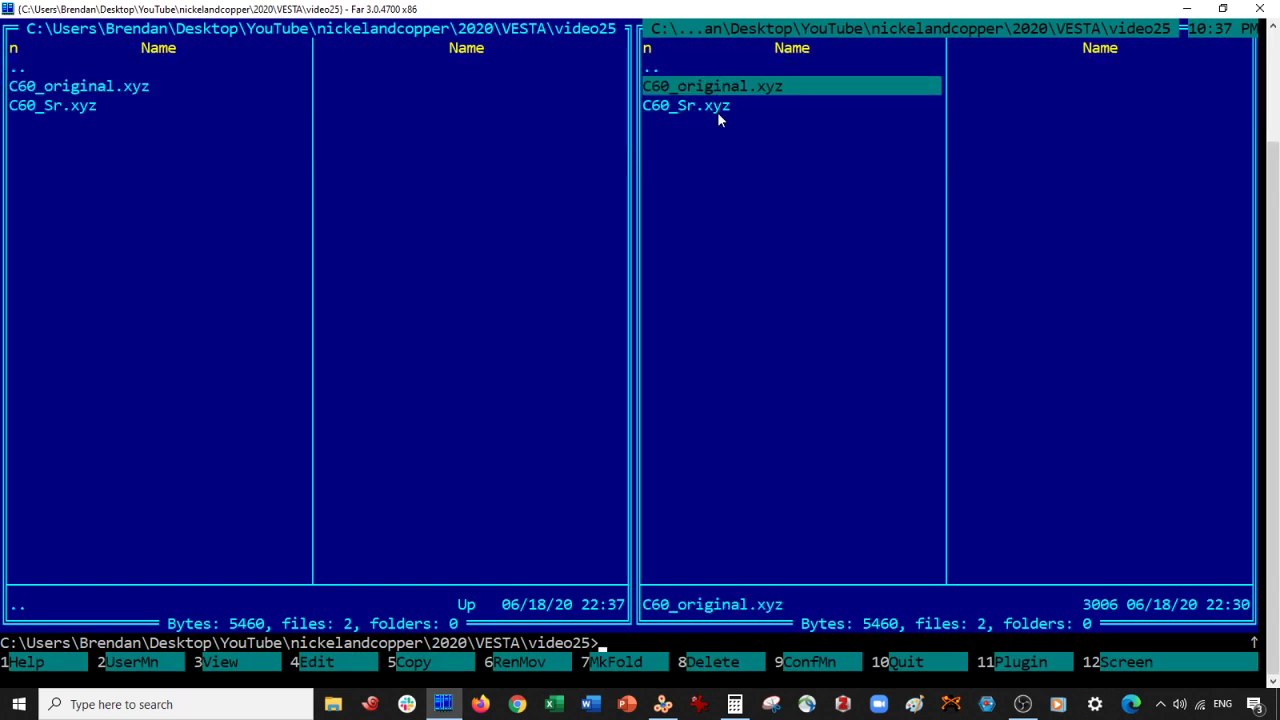
left_click(675, 108)
key("F4")
left_click(3, 68)
key("shift+Down")
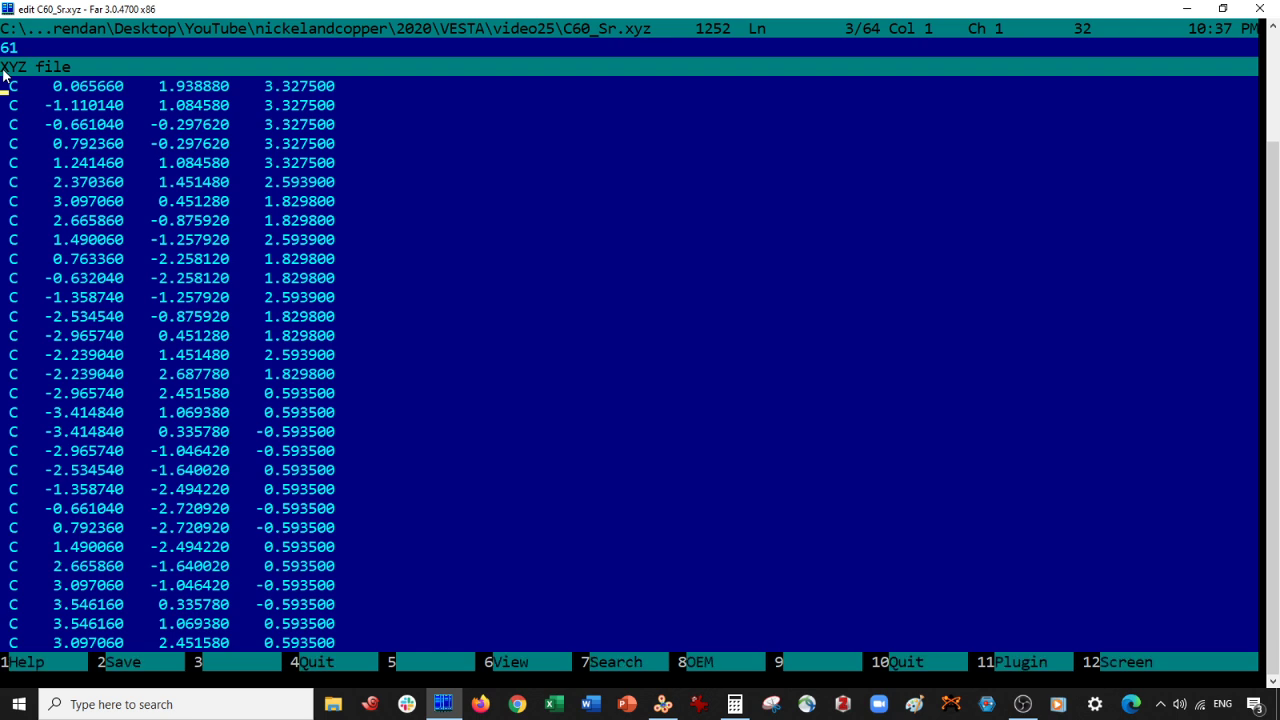
key("Delete")
key("Return")
key("Up")
type("C60_Sr")
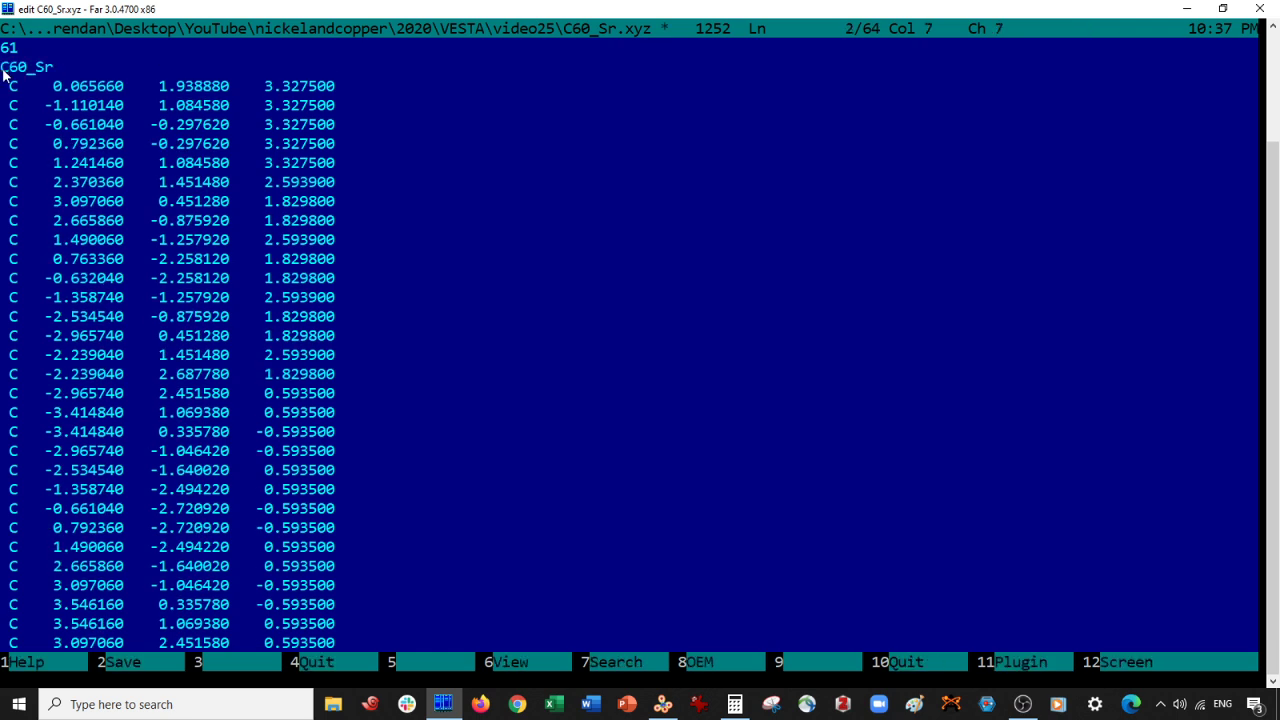
key("F10")
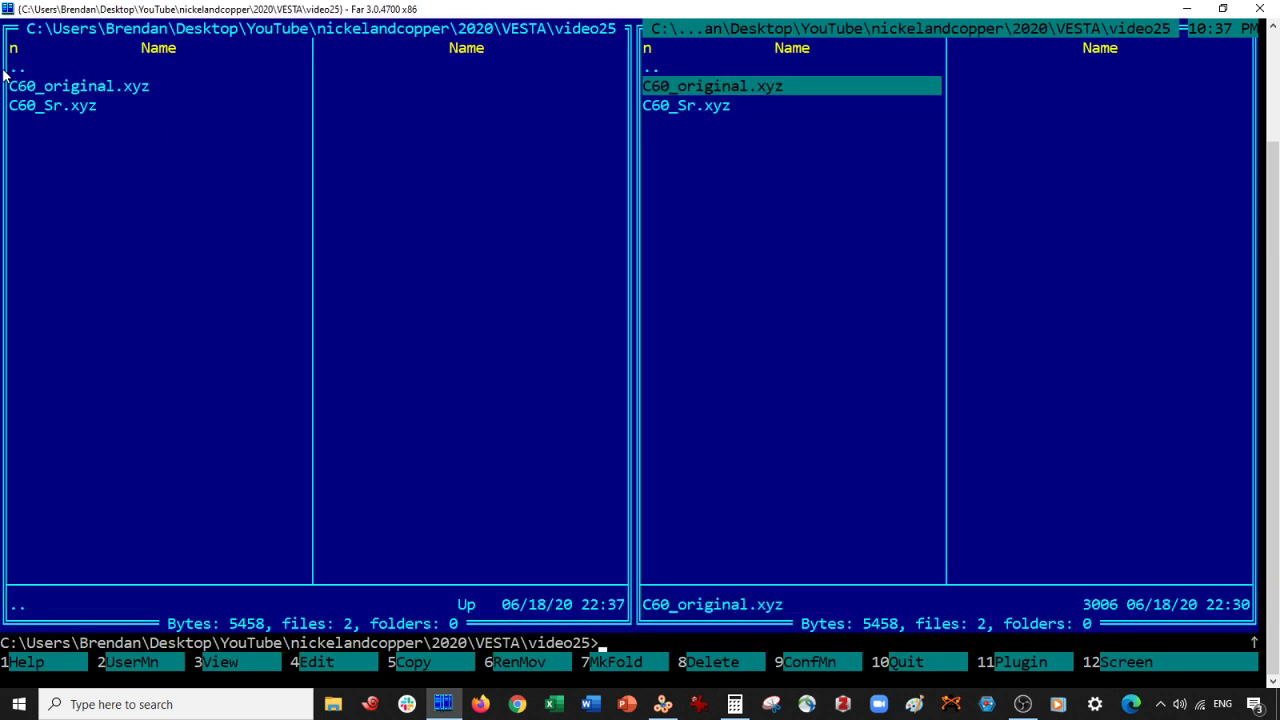
- Put 'C60 original' on the title line of C60_original.xyz and close it
key("F4")
key("Home")
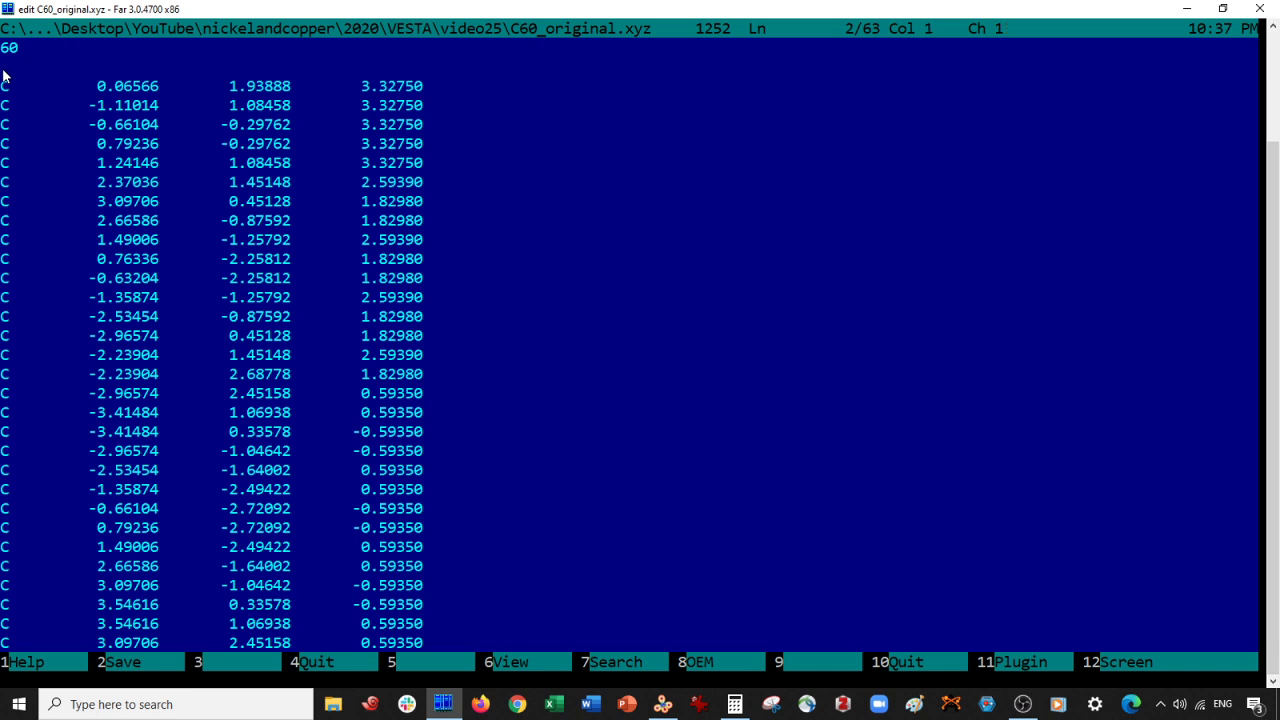
type("C60 original")
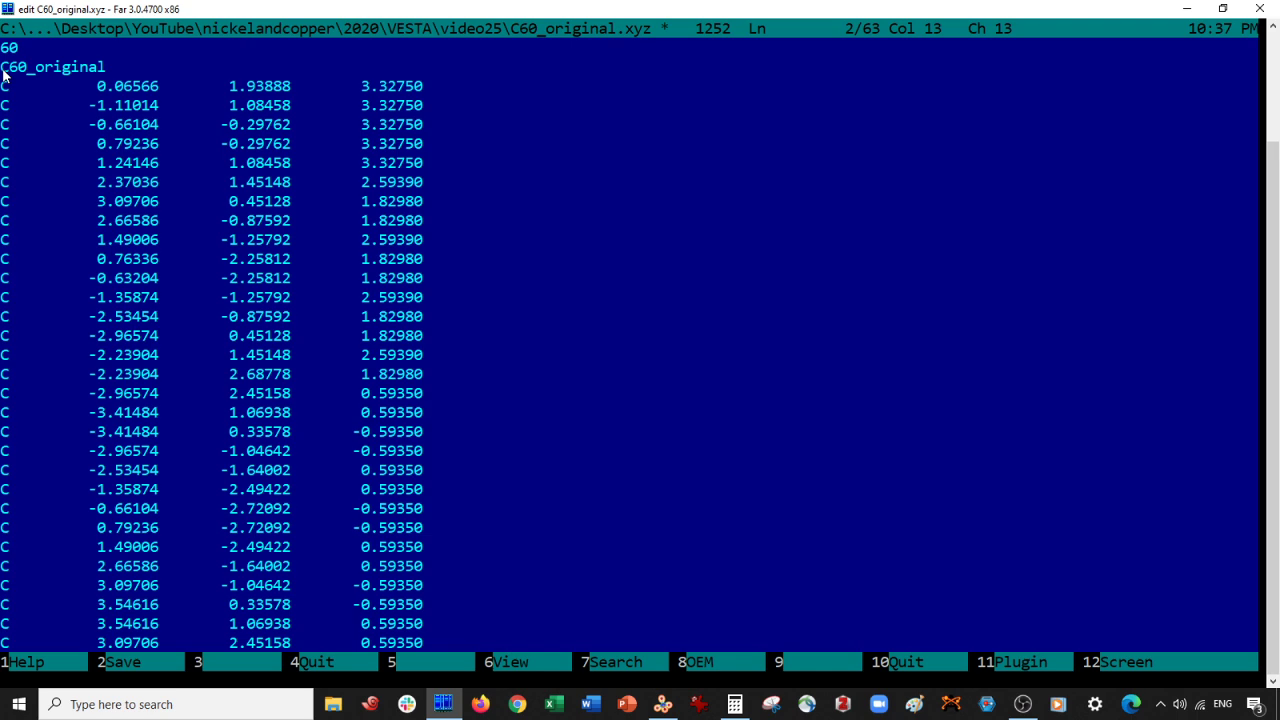
key("Escape")
- Close the current structure without saving and open C60_original.xyz to check the empty cage
left_click(663, 704)
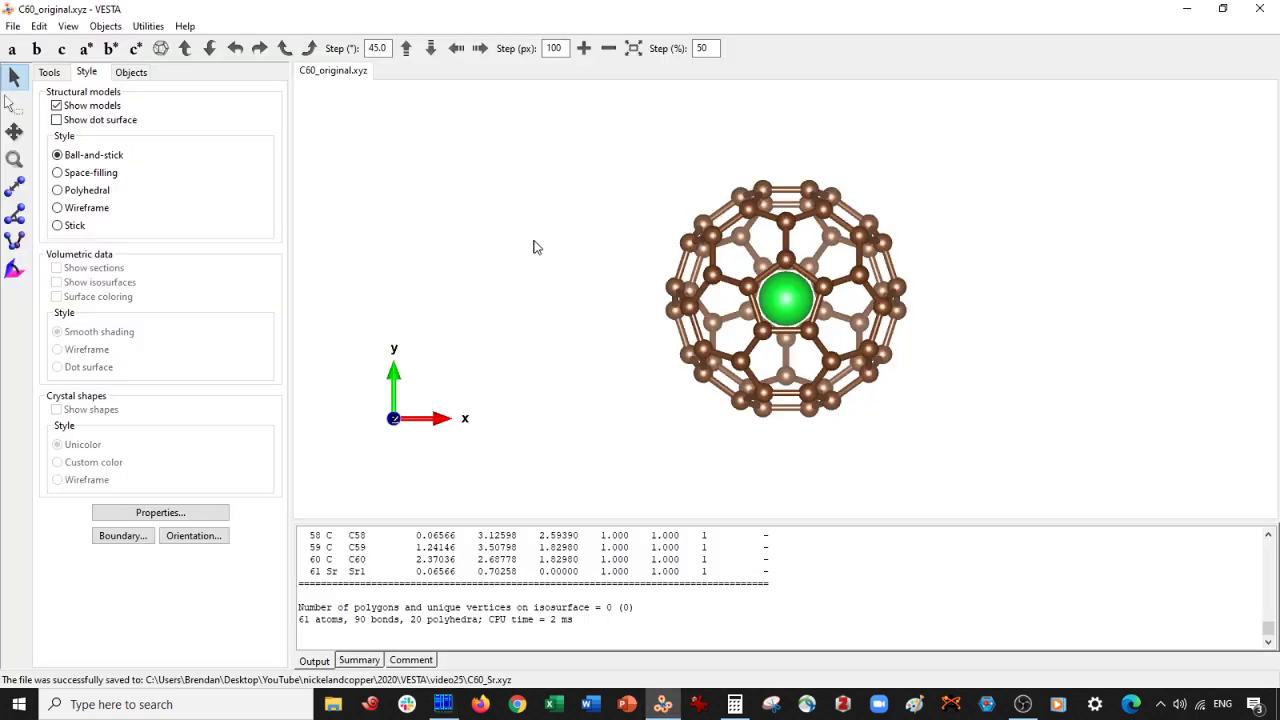
key("ctrl+w")
key("n")
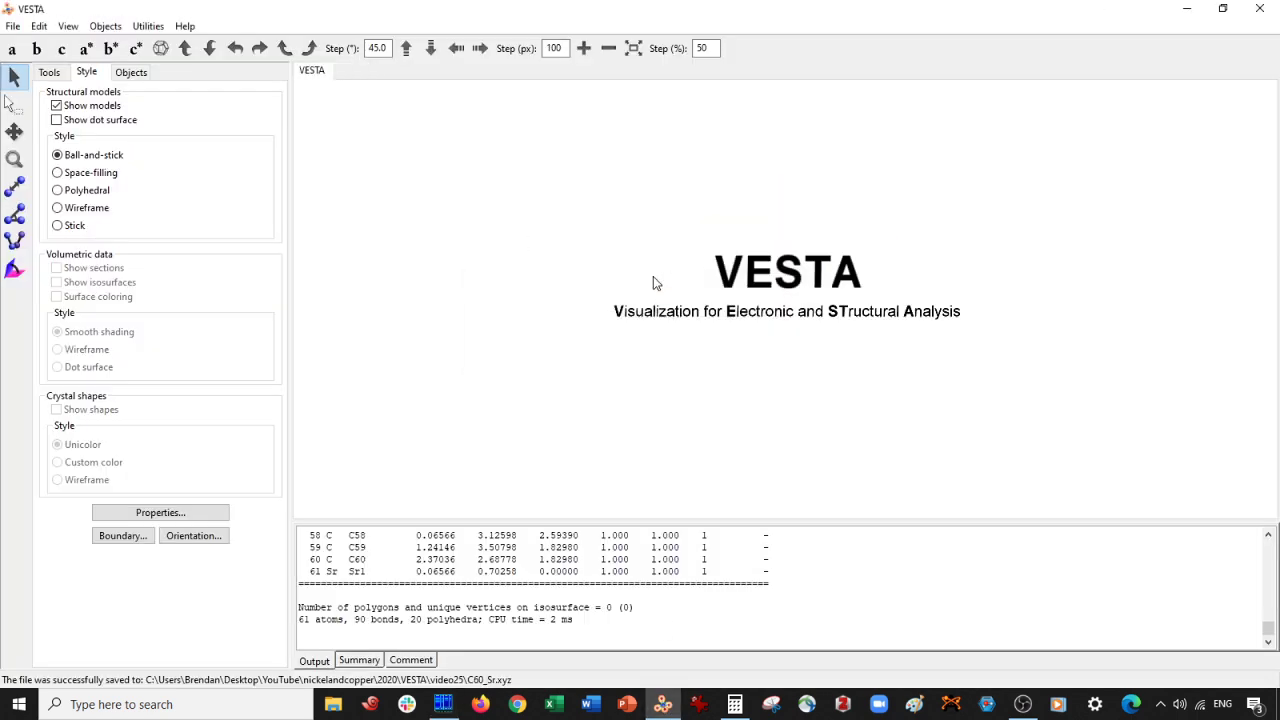
key("ctrl+o")
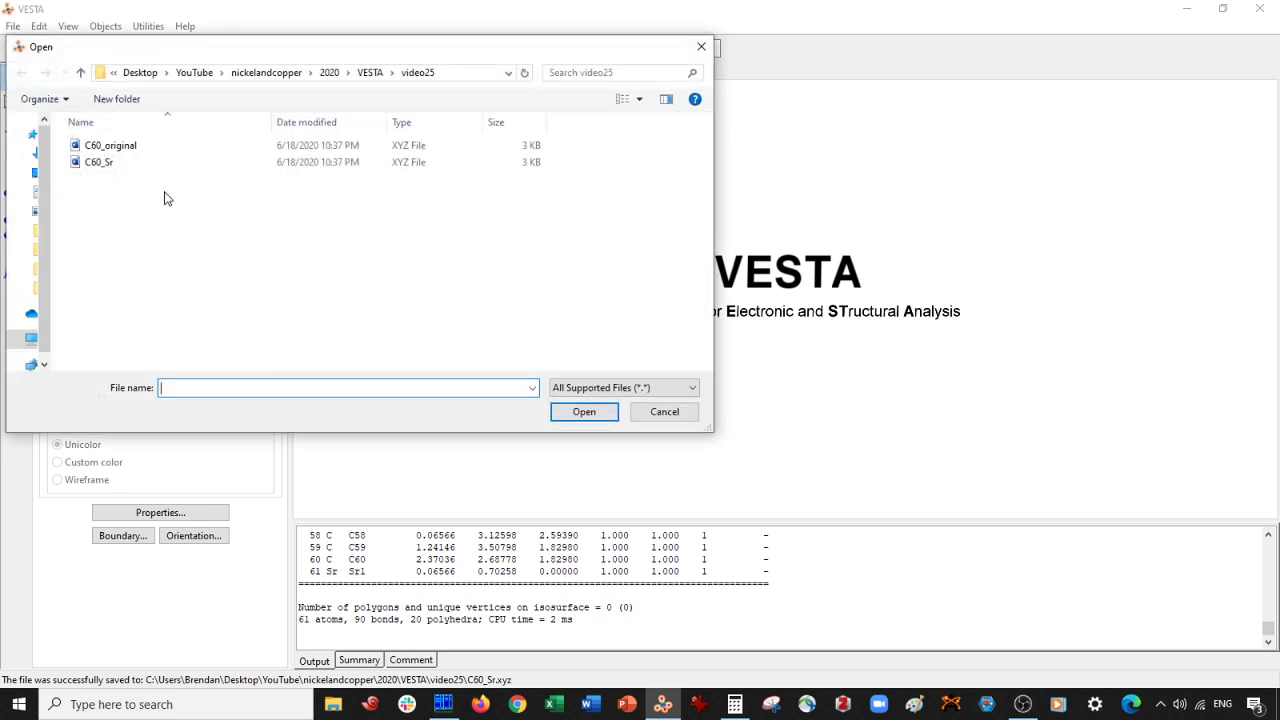
double_click(146, 150)
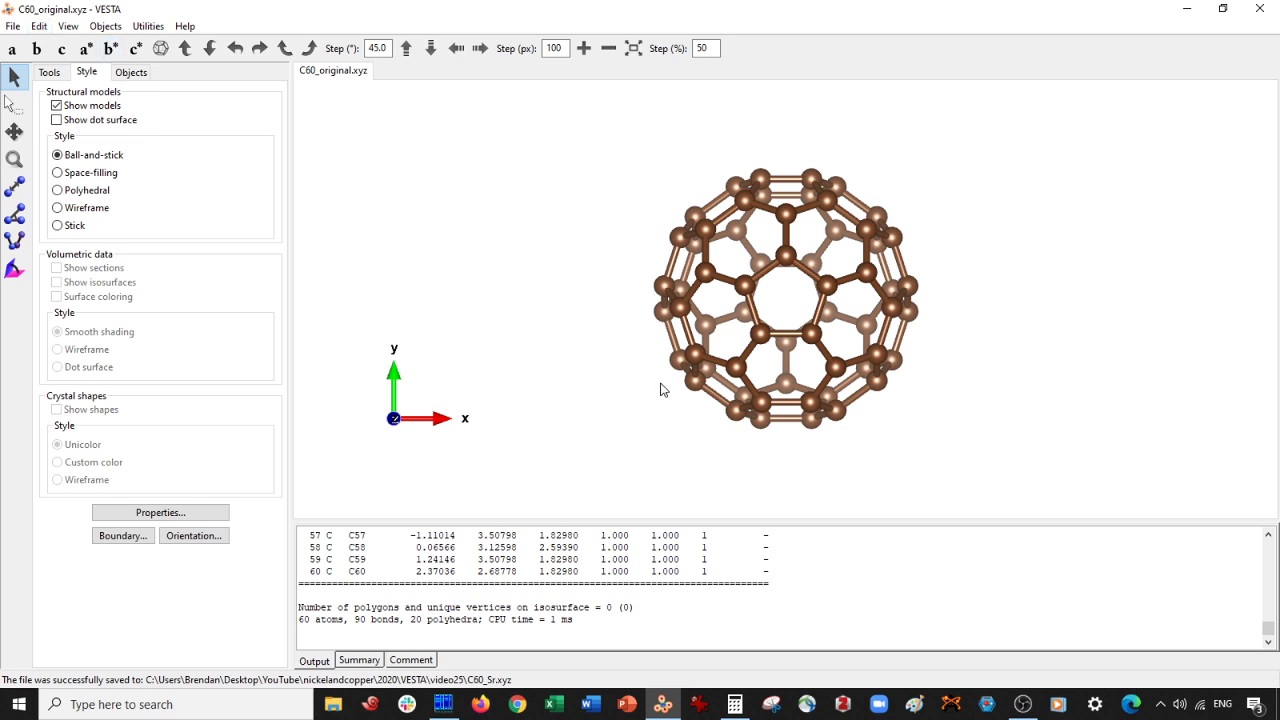
- Close C60_original and open C60_Sr.xyz with its Sr atom
key("ctrl+w")
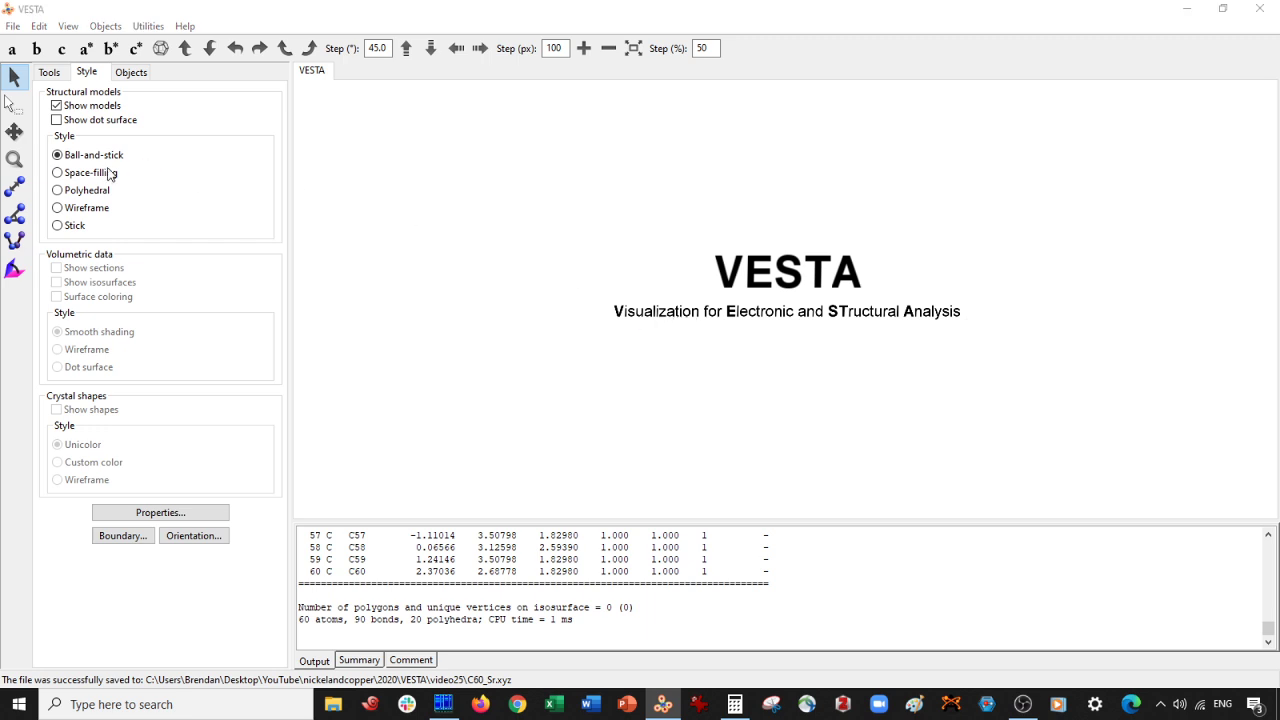
key("ctrl+o")
double_click(106, 163)
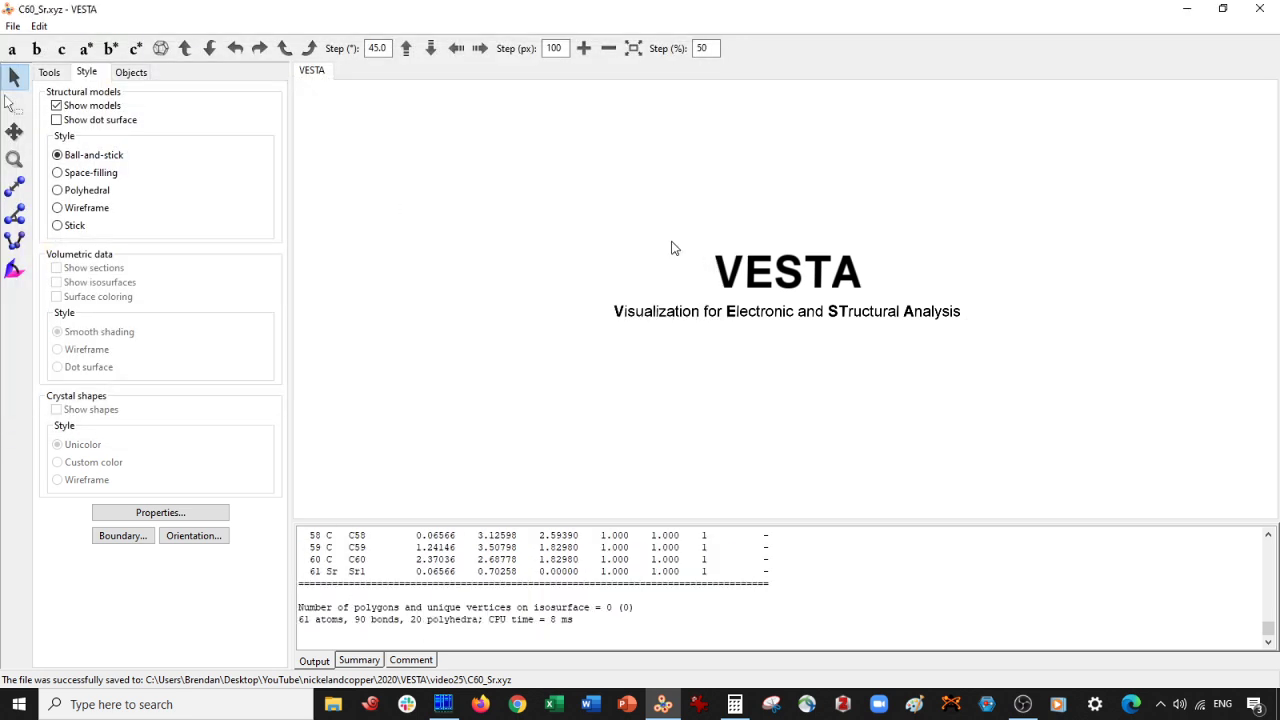
left_click(39, 26)
mouse_move(98, 88)
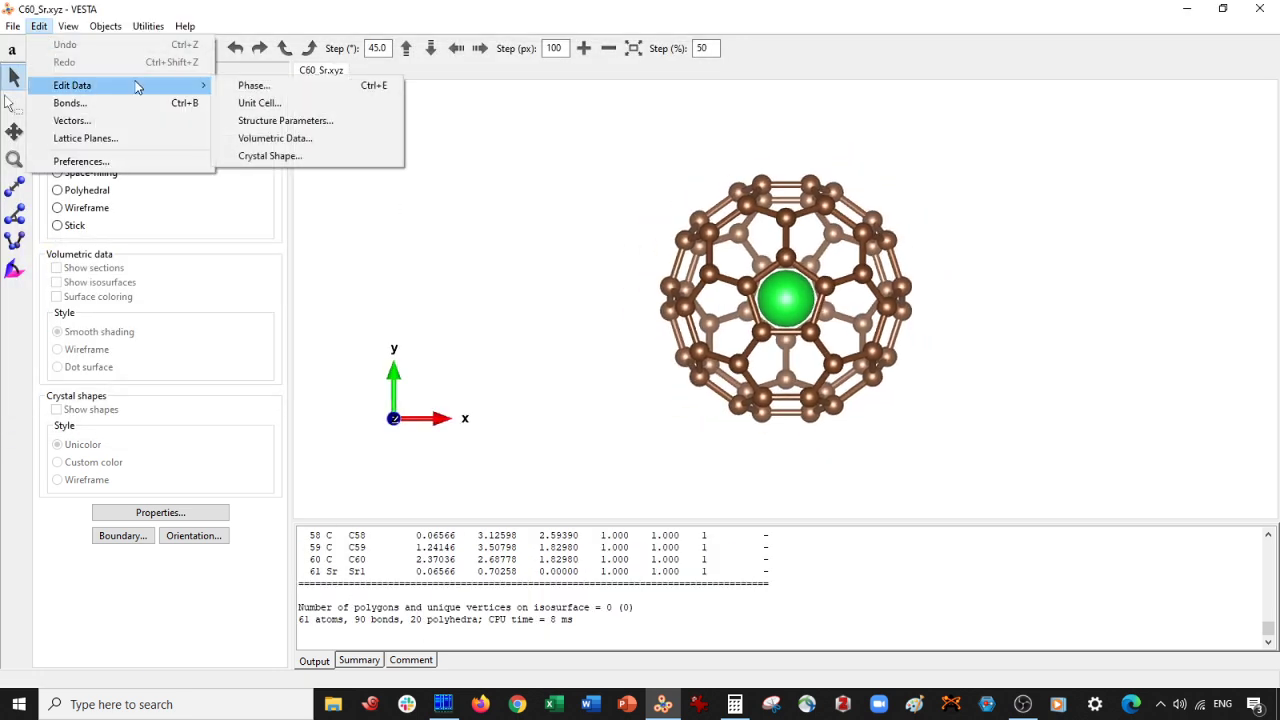
left_click(258, 103)
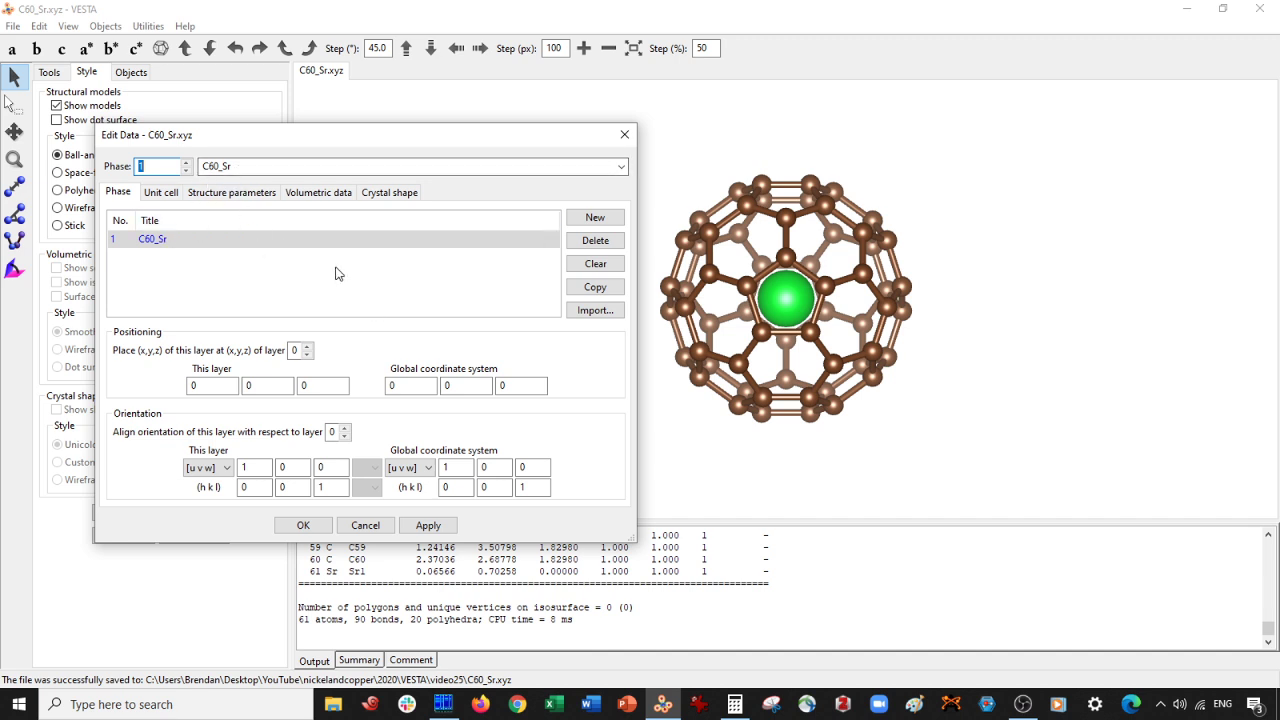
left_click_drag(540, 138, 486, 111)
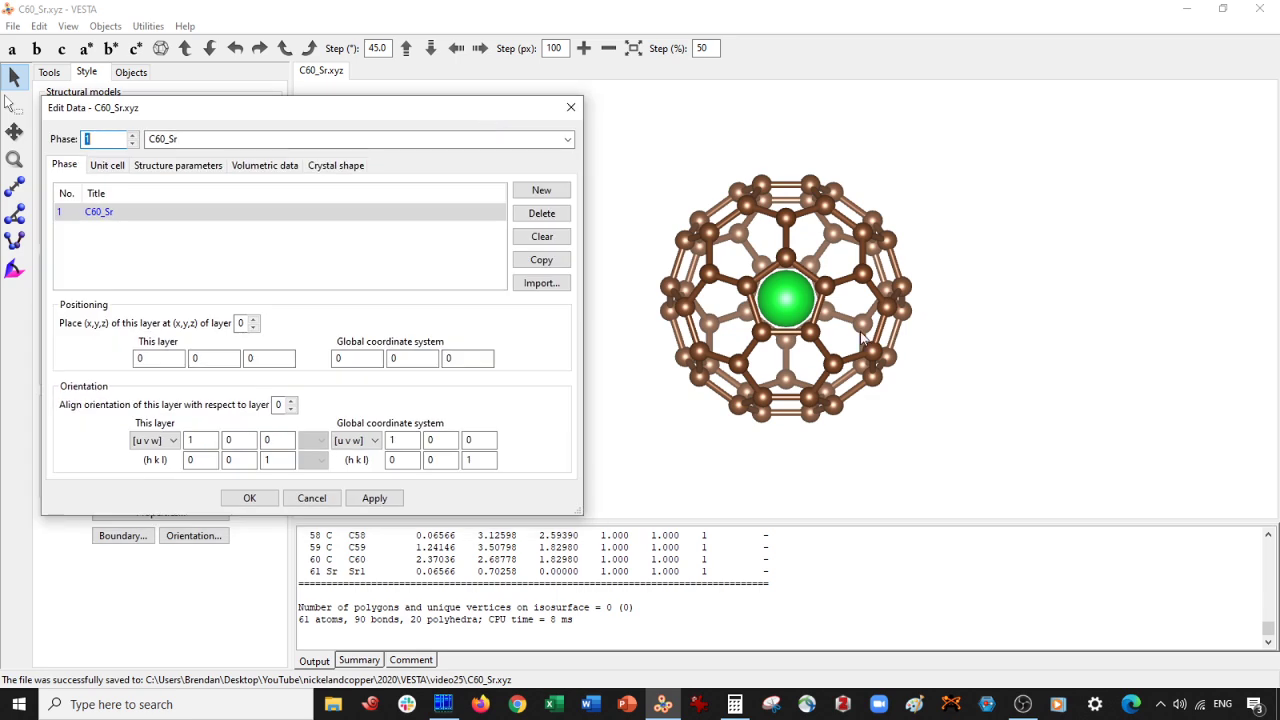
scroll(893, 340, "down", 3)
scroll(893, 340, "up", 3)
left_click_drag(850, 336, 771, 330)
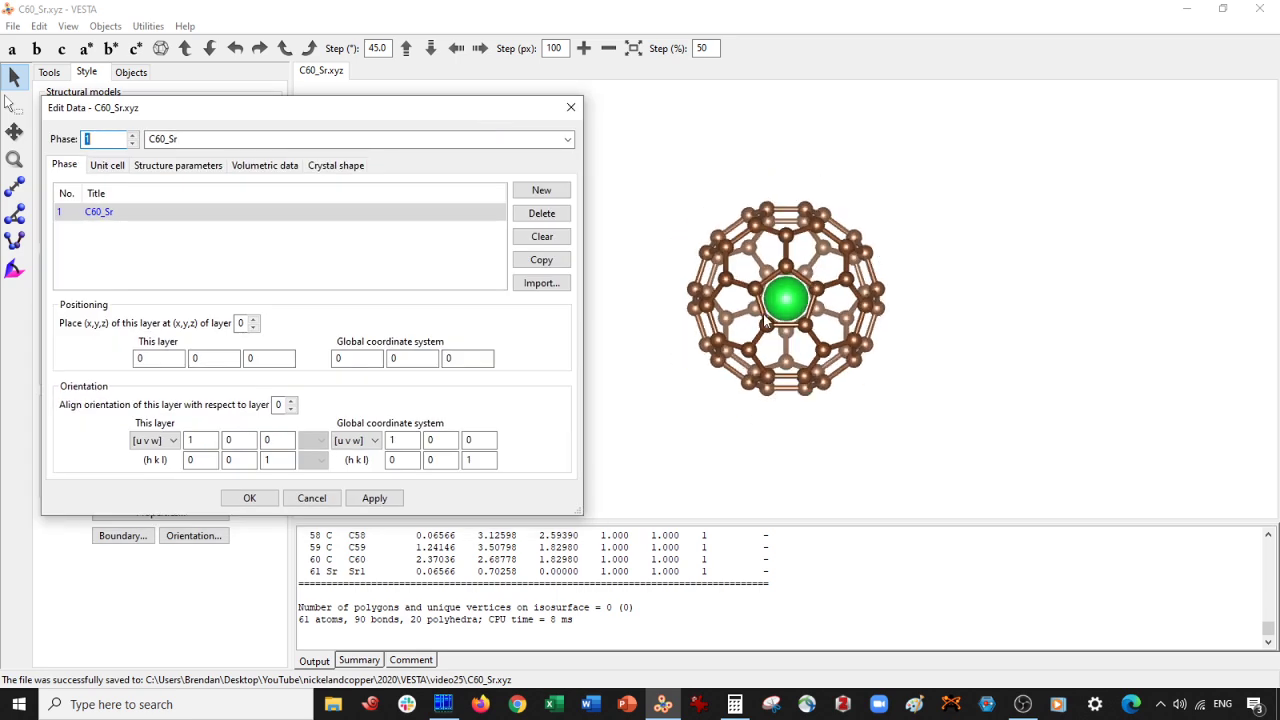
mouse_move(500, 117)
left_mouse_down()
mouse_move(763, 86)
mouse_move(532, 84)
mouse_move(484, 111)
left_mouse_up()
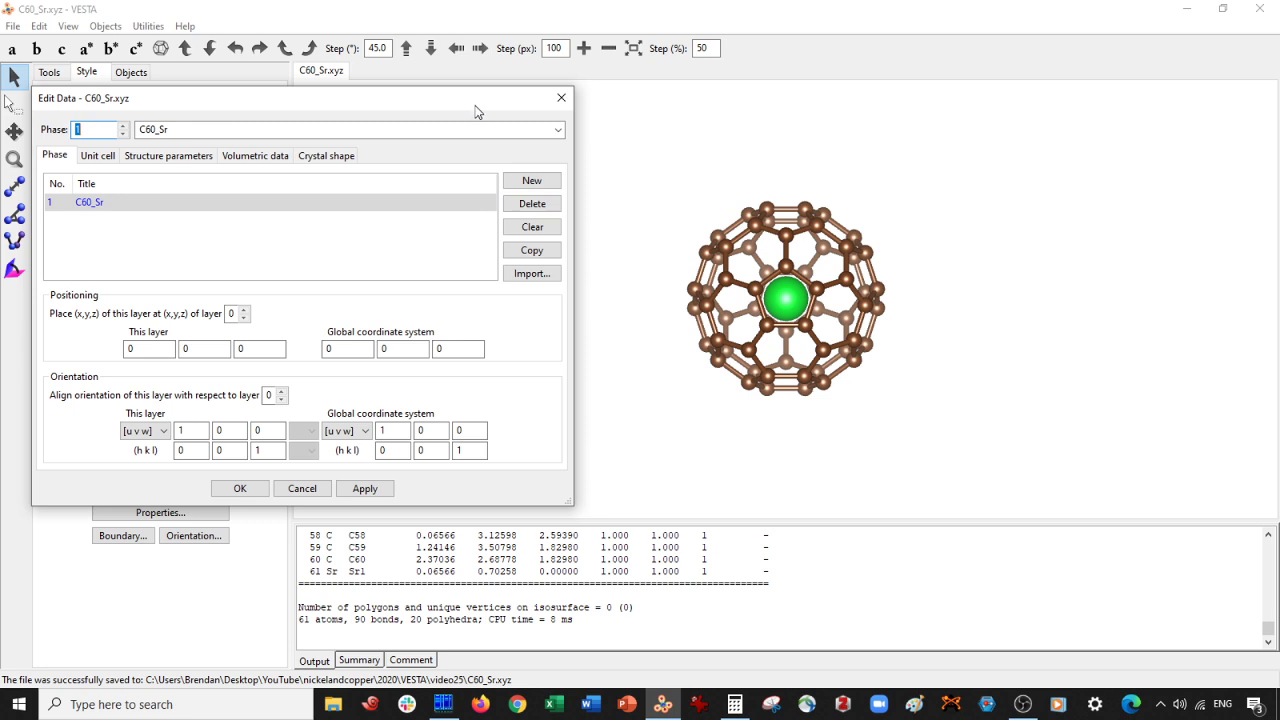
left_click_drag(476, 112, 977, 145)
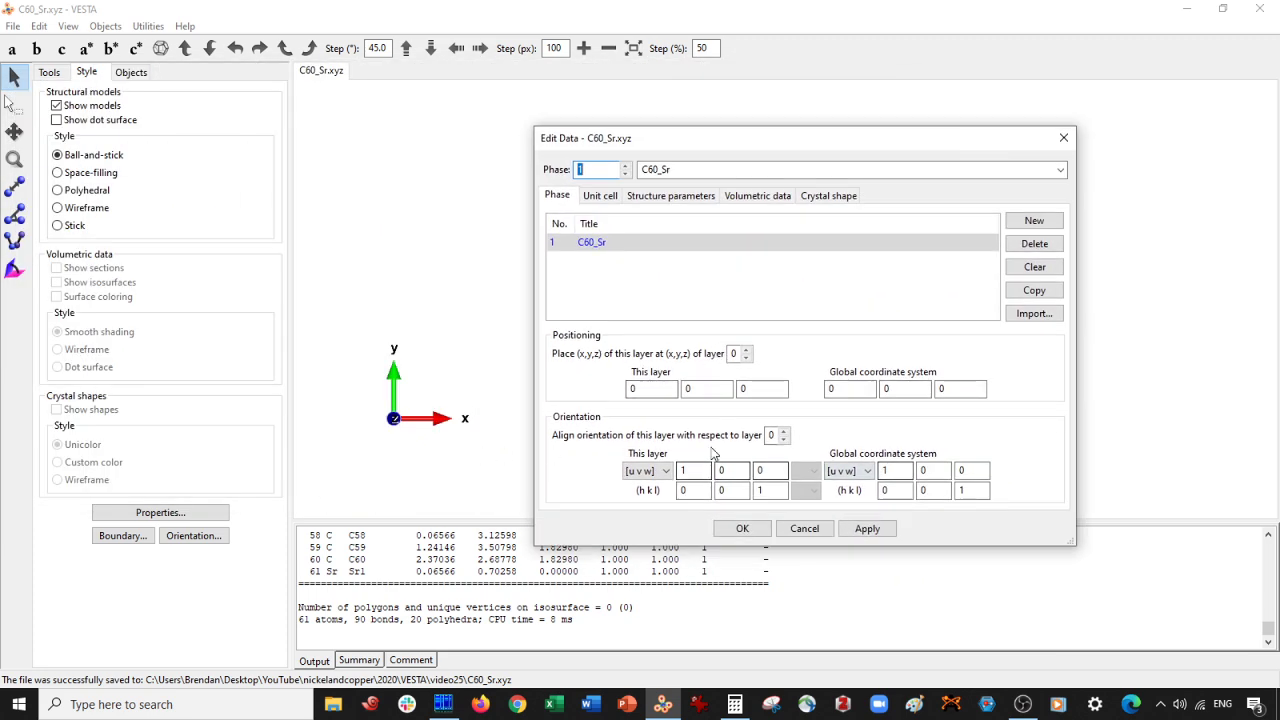
left_click_drag(893, 142, 453, 102)
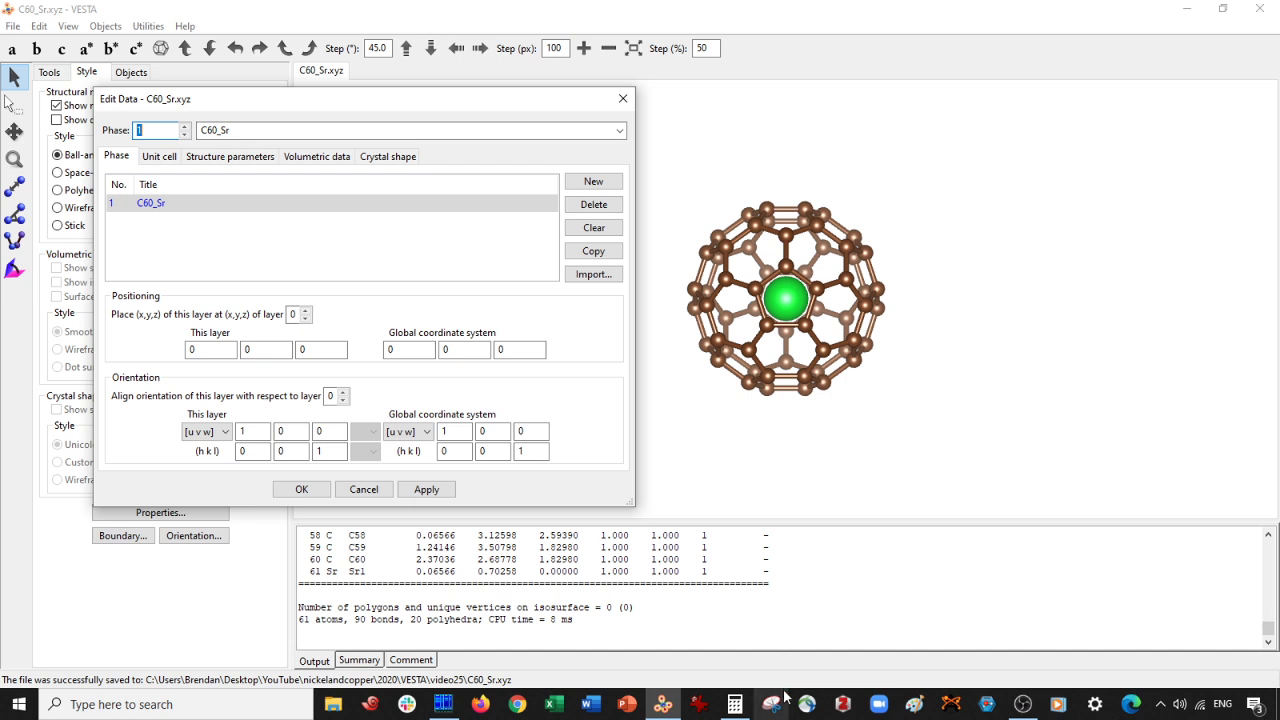
- In Paint, sketch a cos/sin rotation matrix times column vector (1, 0, 0), plus a row vector below
left_click(914, 704)
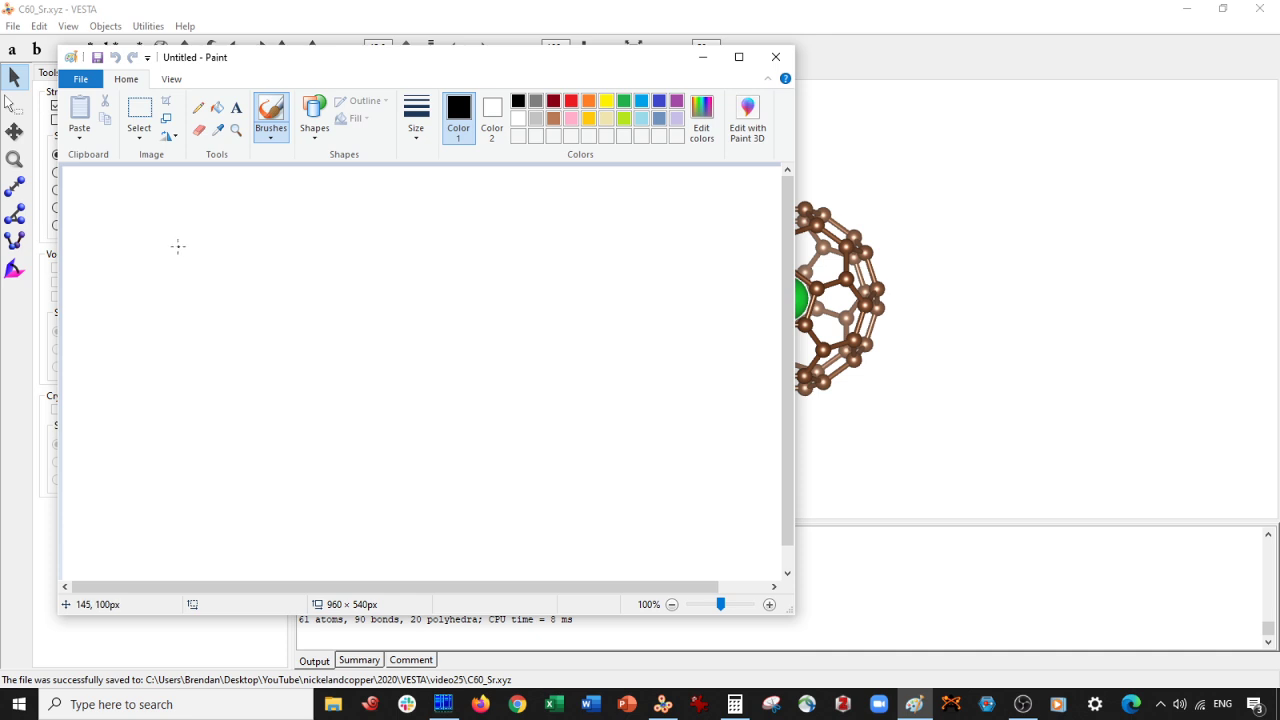
left_click_drag(135, 248, 141, 344)
mouse_move(166, 287)
left_mouse_down()
mouse_move(166, 322)
mouse_move(200, 345)
mouse_move(196, 220)
mouse_move(228, 218)
mouse_move(209, 219)
mouse_move(215, 346)
left_mouse_up()
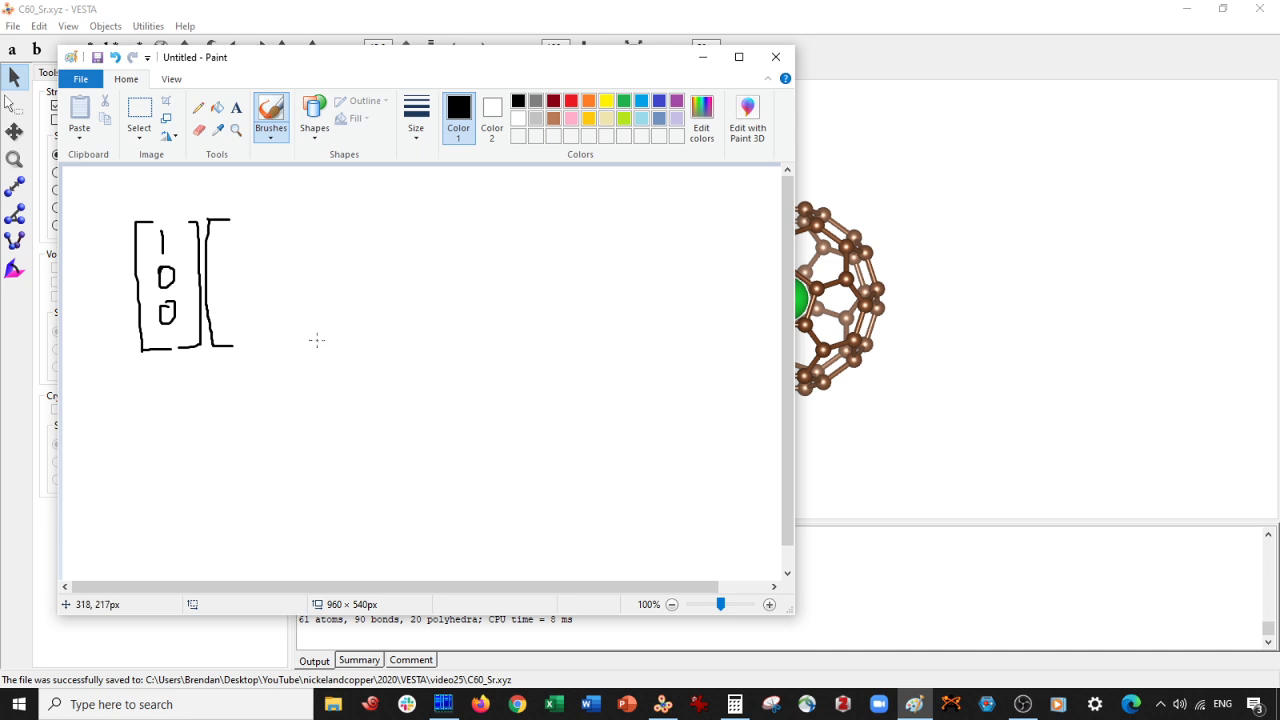
mouse_move(334, 345)
left_mouse_down()
mouse_move(363, 254)
mouse_move(331, 212)
left_mouse_up()
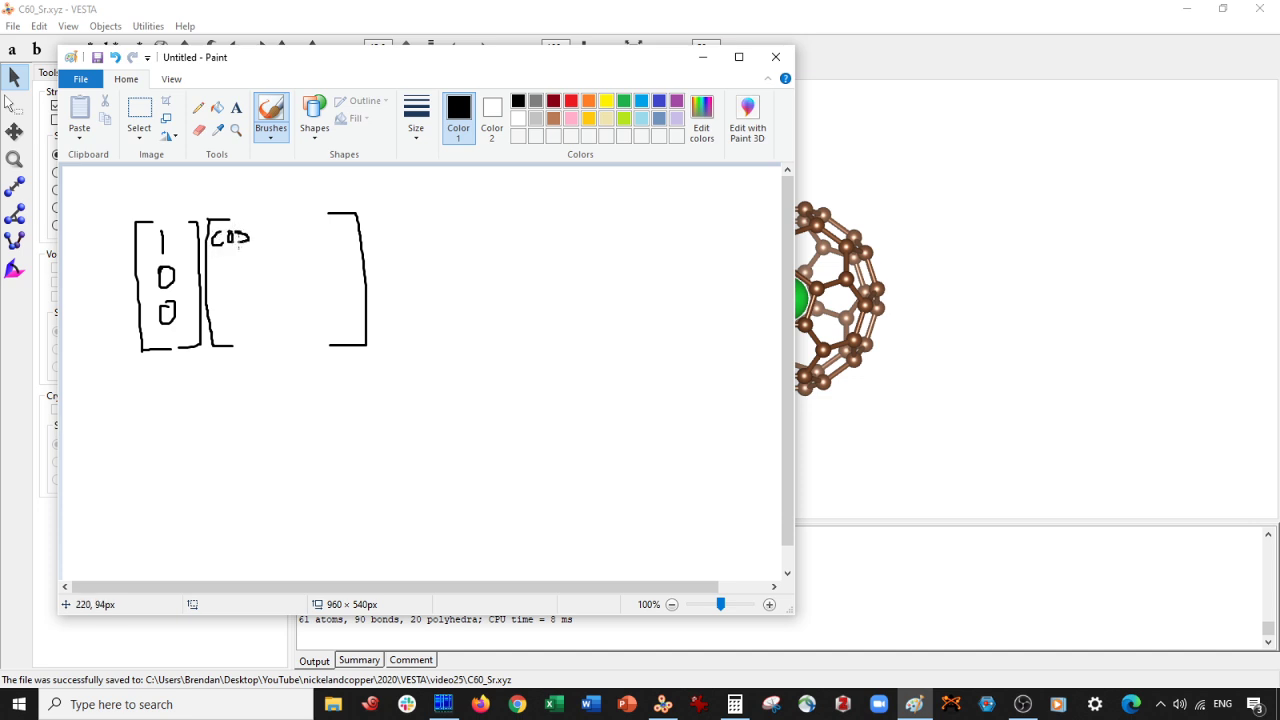
mouse_move(258, 228)
left_mouse_down()
mouse_move(264, 251)
mouse_move(306, 238)
left_mouse_up()
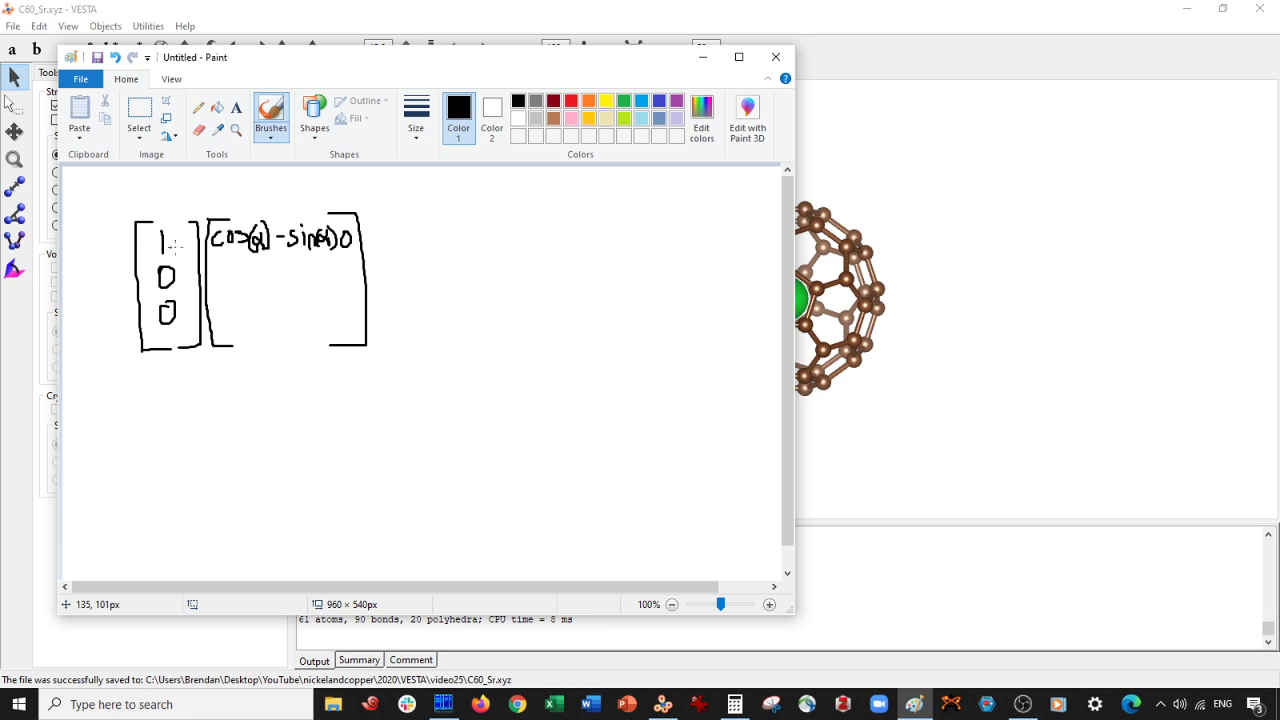
mouse_move(143, 223)
left_mouse_down()
mouse_move(188, 268)
mouse_move(165, 218)
mouse_move(358, 218)
mouse_move(302, 255)
mouse_move(203, 238)
mouse_move(226, 220)
left_mouse_up()
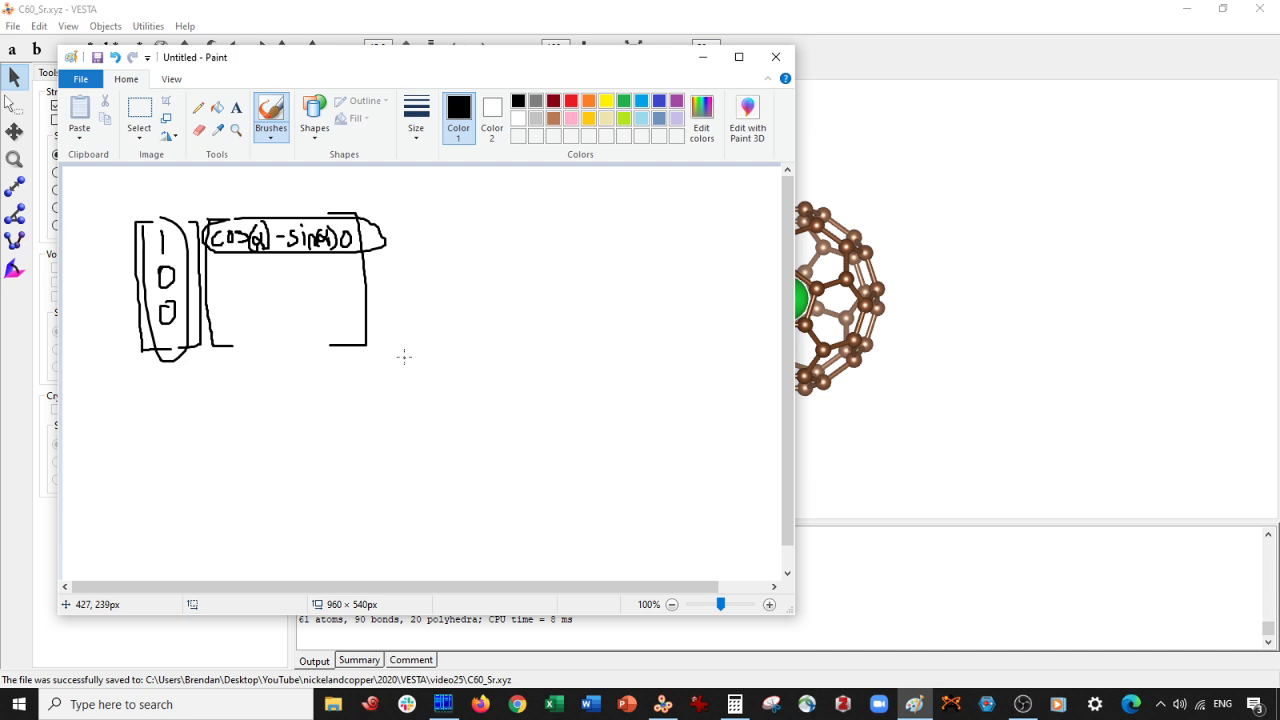
mouse_move(131, 258)
left_mouse_down()
mouse_move(153, 302)
mouse_move(158, 337)
left_mouse_up()
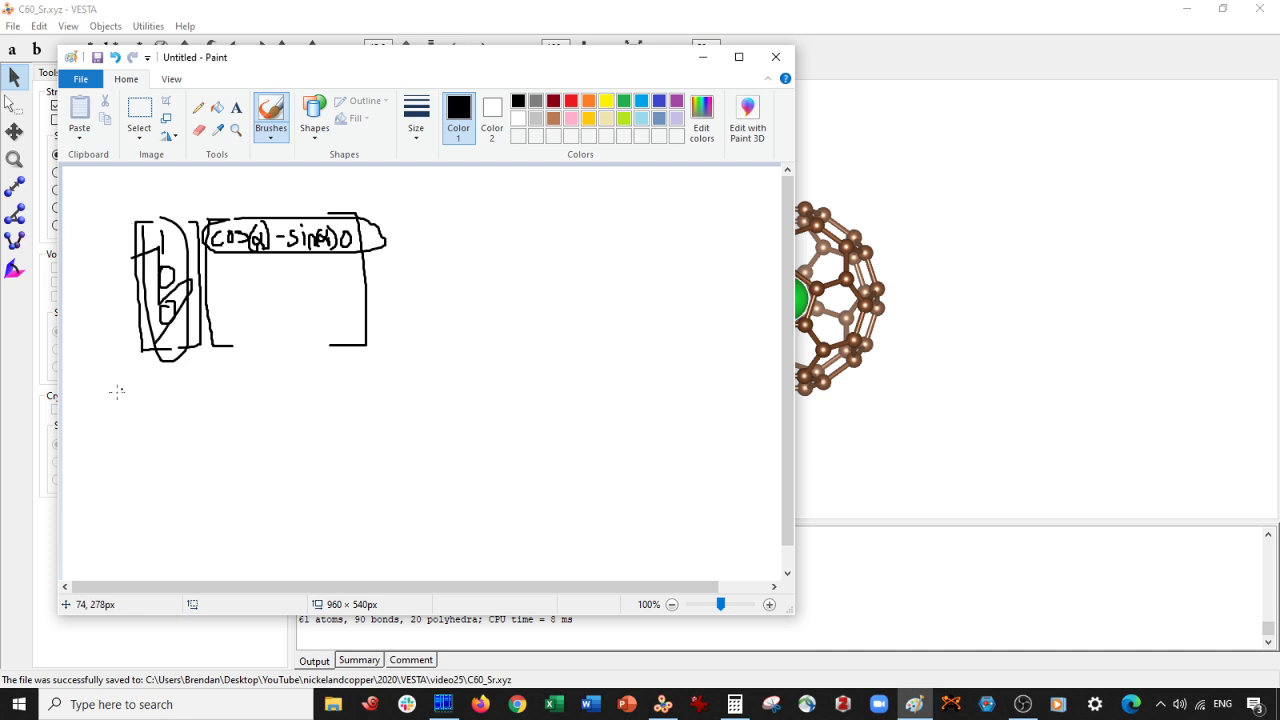
left_click_drag(99, 390, 106, 441)
mouse_move(164, 404)
left_mouse_down()
mouse_move(217, 429)
mouse_move(246, 400)
left_mouse_up()
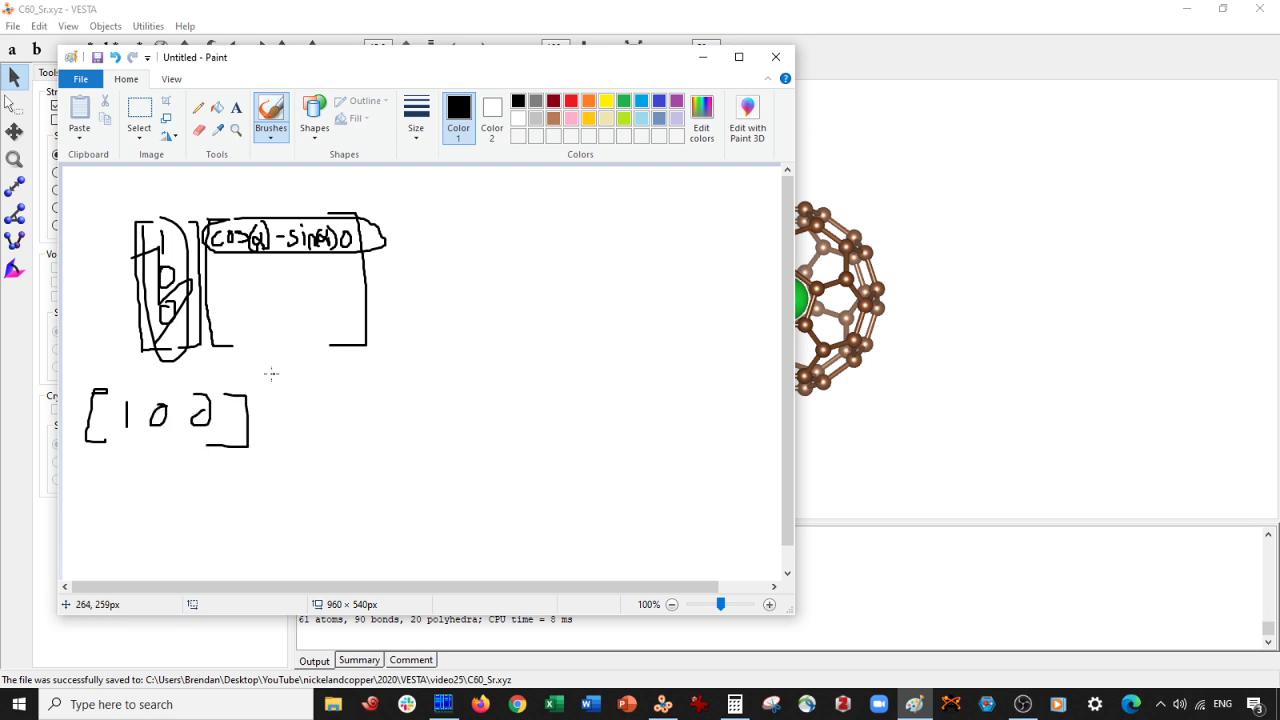
mouse_move(208, 245)
left_mouse_down()
mouse_move(250, 356)
mouse_move(210, 208)
left_mouse_up()
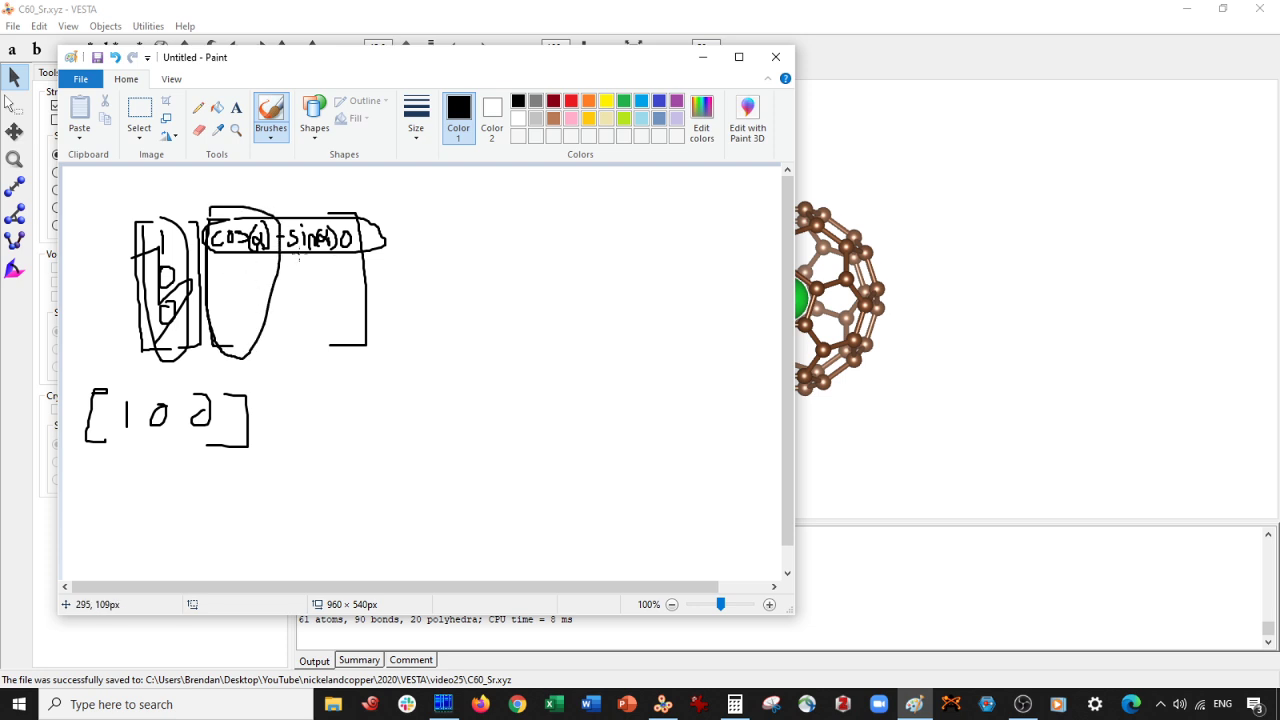
mouse_move(226, 264)
left_mouse_down()
mouse_move(238, 295)
mouse_move(241, 268)
mouse_move(255, 294)
mouse_move(263, 266)
mouse_move(256, 280)
mouse_move(265, 269)
mouse_move(271, 285)
mouse_move(310, 280)
mouse_move(341, 340)
left_mouse_up()
- Complete the matrix's second row, mark the vector entries and draw an equals sign
left_click_drag(324, 284, 332, 284)
left_click_drag(341, 276, 336, 286)
mouse_move(287, 320)
left_mouse_down()
mouse_move(297, 313)
mouse_move(233, 304)
left_mouse_up()
left_click_drag(308, 258, 330, 286)
left_click_drag(132, 258, 180, 232)
left_click_drag(158, 278, 178, 250)
left_click_drag(154, 322, 184, 274)
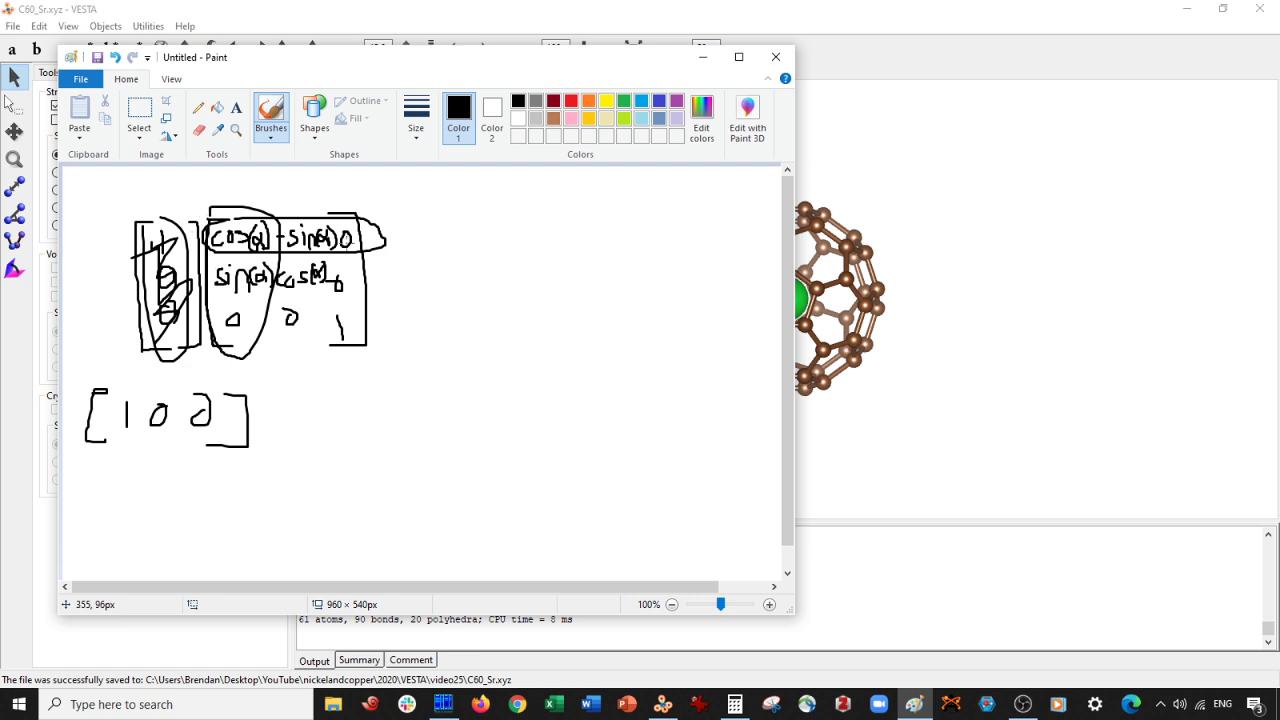
left_click_drag(382, 283, 403, 283)
left_click_drag(382, 272, 403, 271)
mouse_move(142, 244)
left_mouse_down()
mouse_move(152, 222)
mouse_move(186, 240)
left_mouse_up()
mouse_move(129, 378)
left_mouse_down()
mouse_move(147, 345)
mouse_move(145, 429)
mouse_move(127, 441)
mouse_move(120, 401)
mouse_move(142, 437)
left_mouse_up()
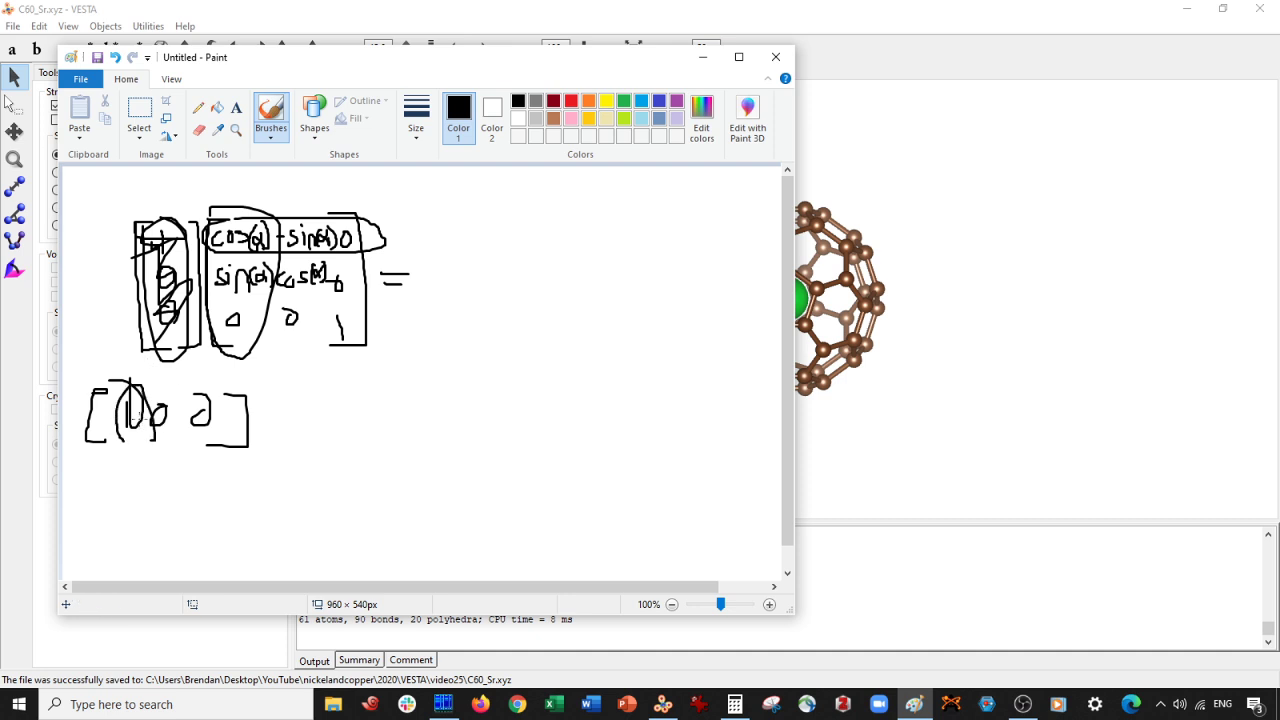
left_click_drag(228, 363, 265, 371)
- Write 'cos(α) + sin(α)' after the equals sign, then close Paint without saving
mouse_move(466, 270)
left_mouse_down()
mouse_move(460, 297)
mouse_move(492, 283)
mouse_move(504, 300)
mouse_move(540, 304)
left_mouse_up()
mouse_move(576, 282)
left_mouse_down()
mouse_move(562, 292)
mouse_move(578, 296)
left_mouse_up()
mouse_move(594, 266)
left_mouse_down()
mouse_move(608, 288)
mouse_move(592, 306)
left_mouse_up()
mouse_move(534, 322)
left_mouse_down()
mouse_move(534, 342)
mouse_move(548, 336)
left_mouse_up()
mouse_move(466, 371)
left_mouse_down()
mouse_move(450, 405)
mouse_move(592, 396)
mouse_move(620, 419)
left_mouse_up()
left_click(476, 360)
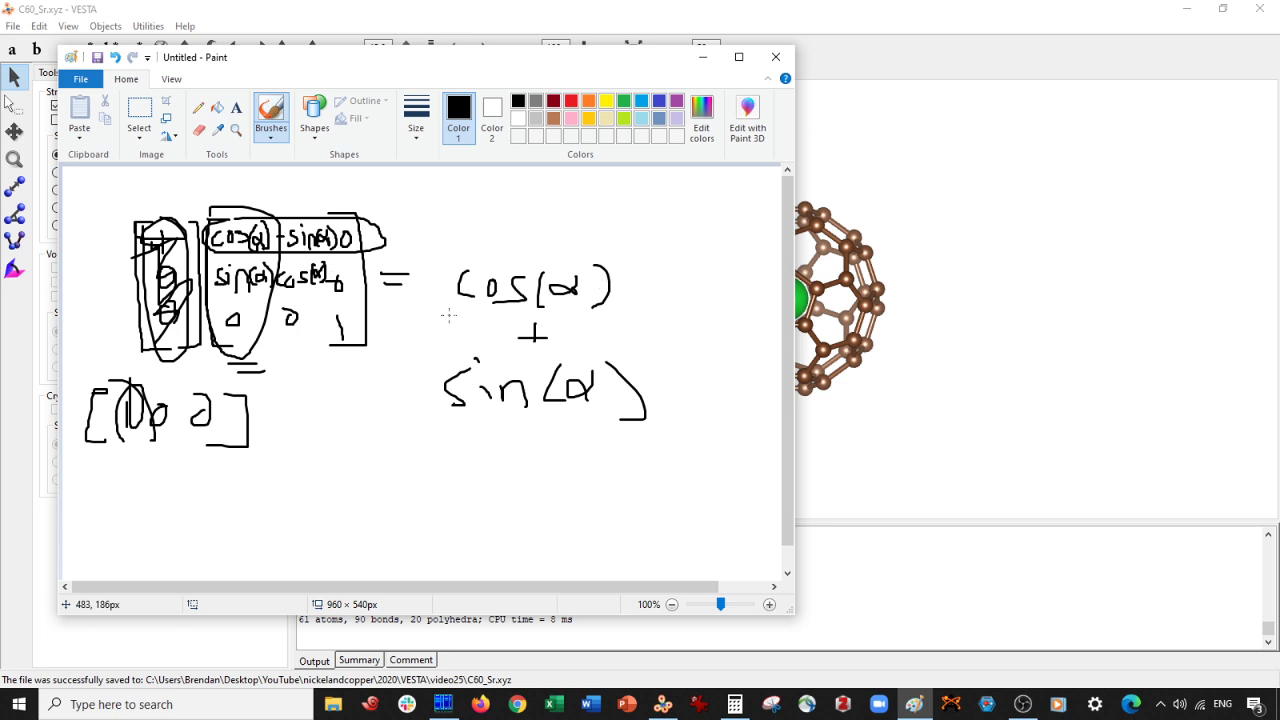
left_click(775, 57)
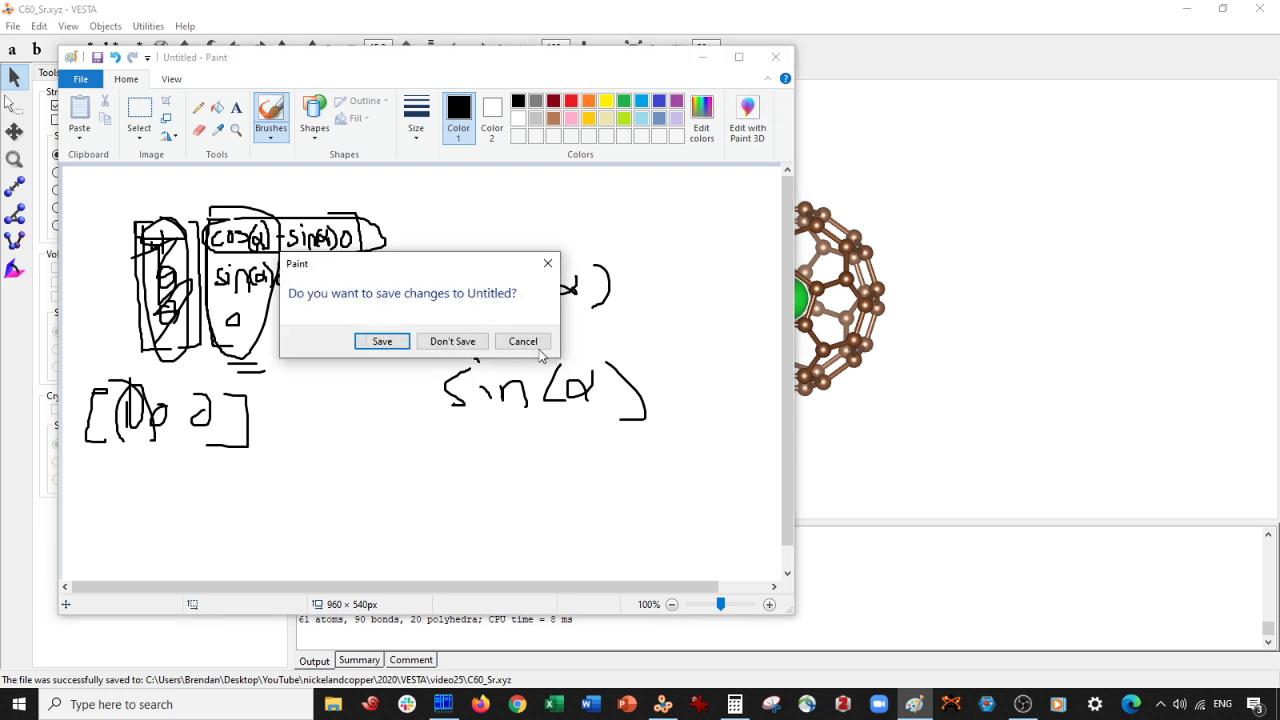
left_click(455, 341)
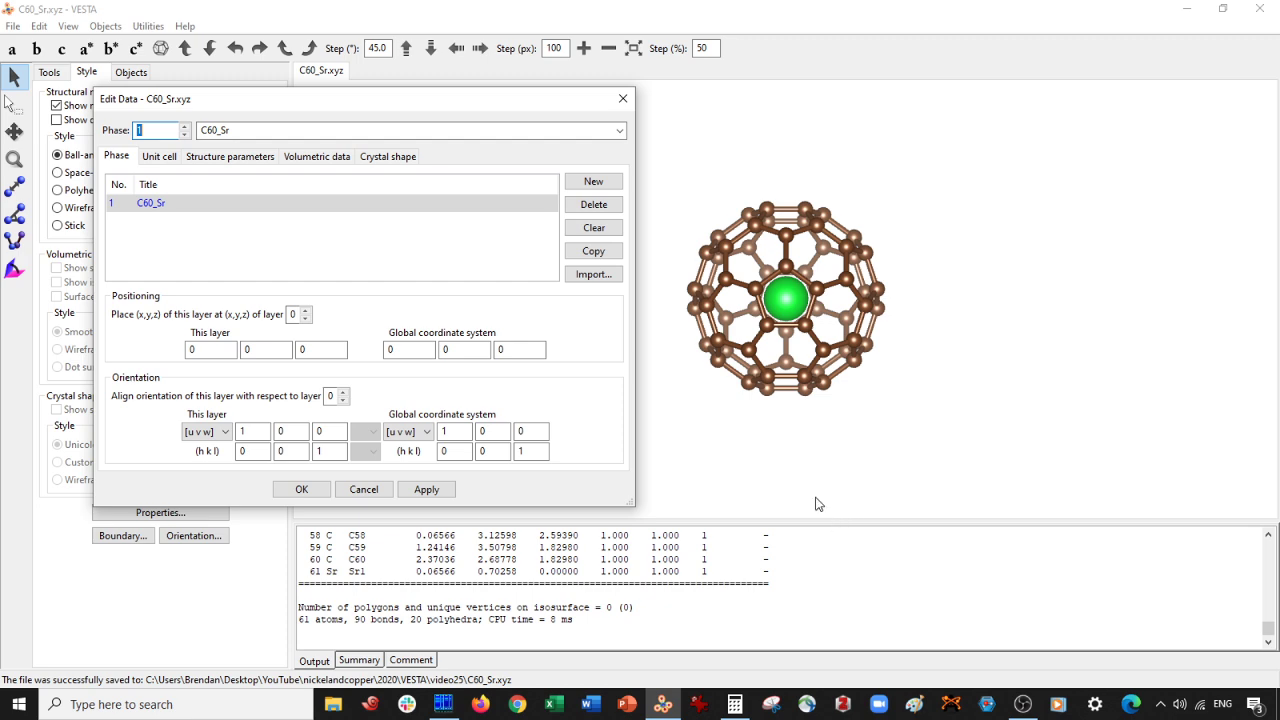
- Shift the Edit Data dialog slightly to the right
left_click_drag(475, 100, 512, 91)
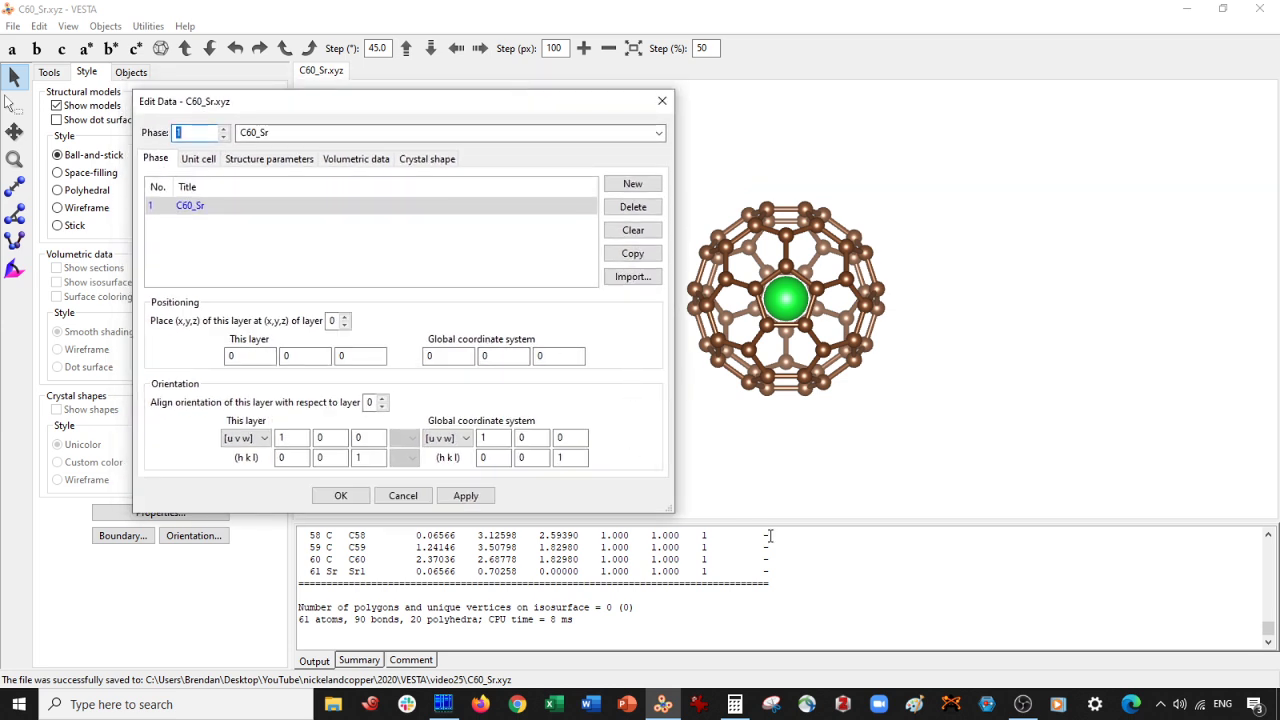
- Restart Calculator with an empty history and compute cos(36) ≈ 0.809017
left_click(735, 704)
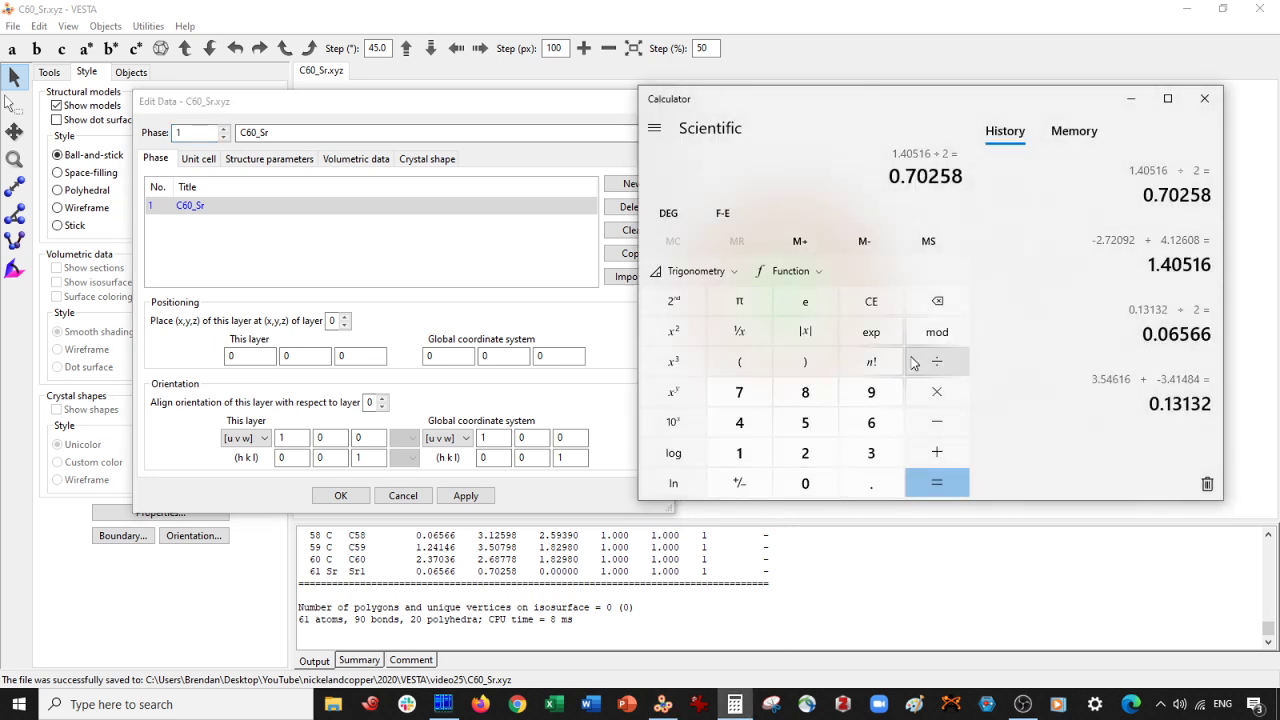
left_click(1204, 98)
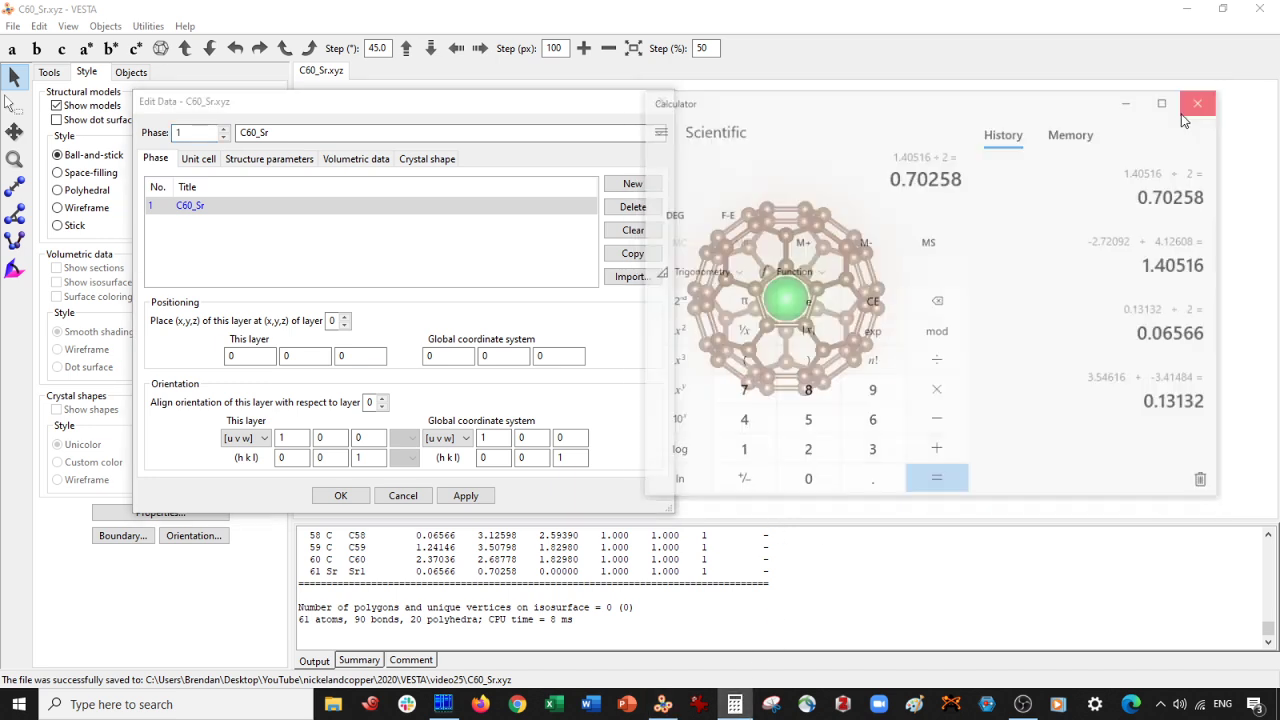
left_click(736, 704)
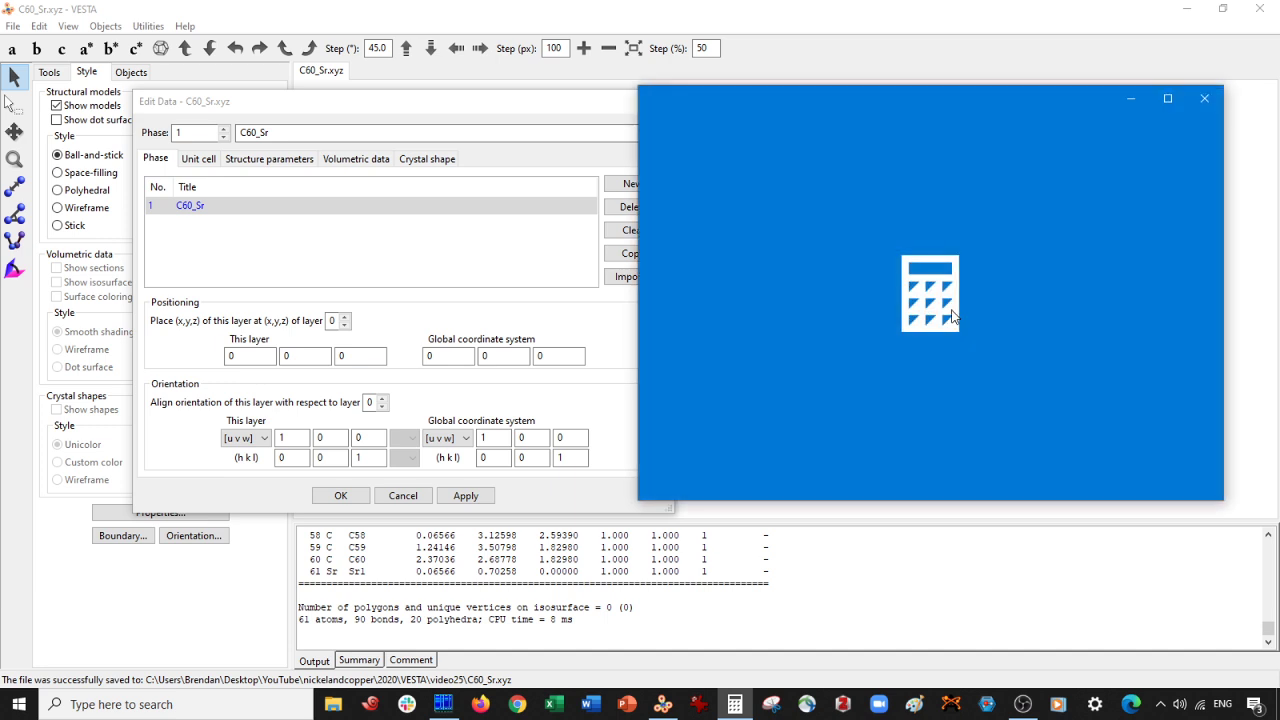
left_click_drag(932, 94, 986, 103)
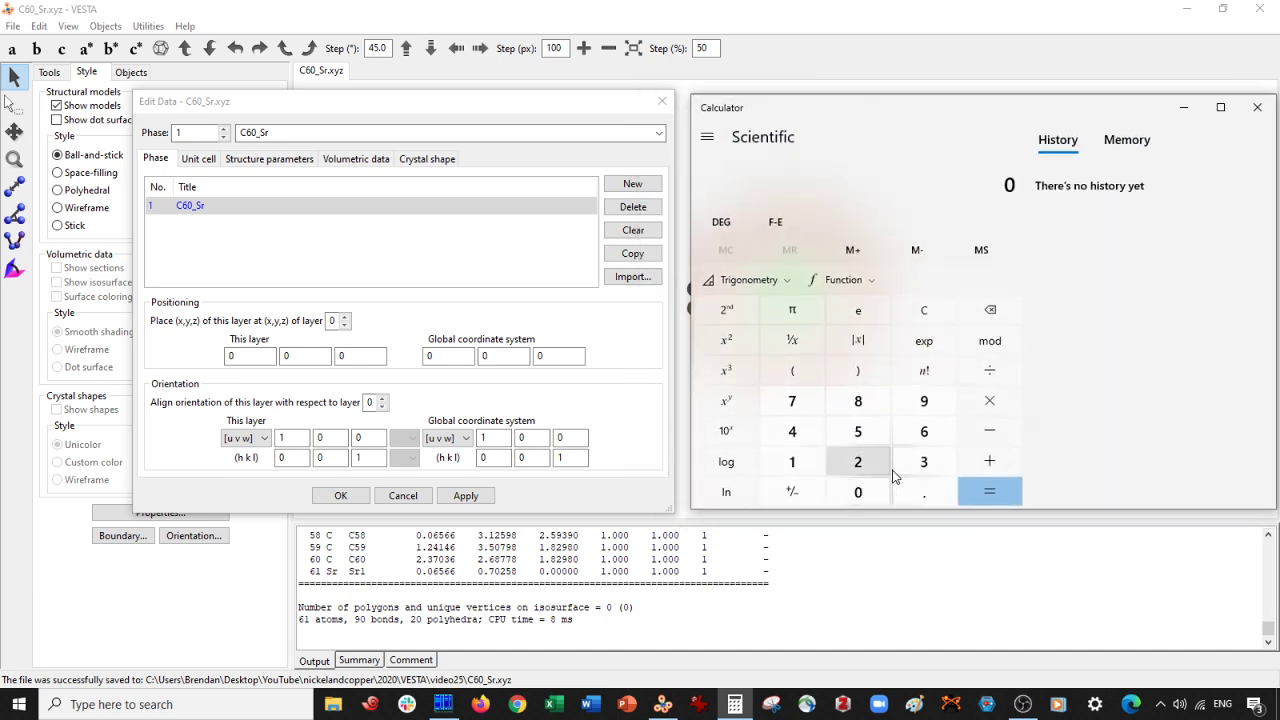
left_click(922, 462)
left_click(923, 431)
left_click(749, 280)
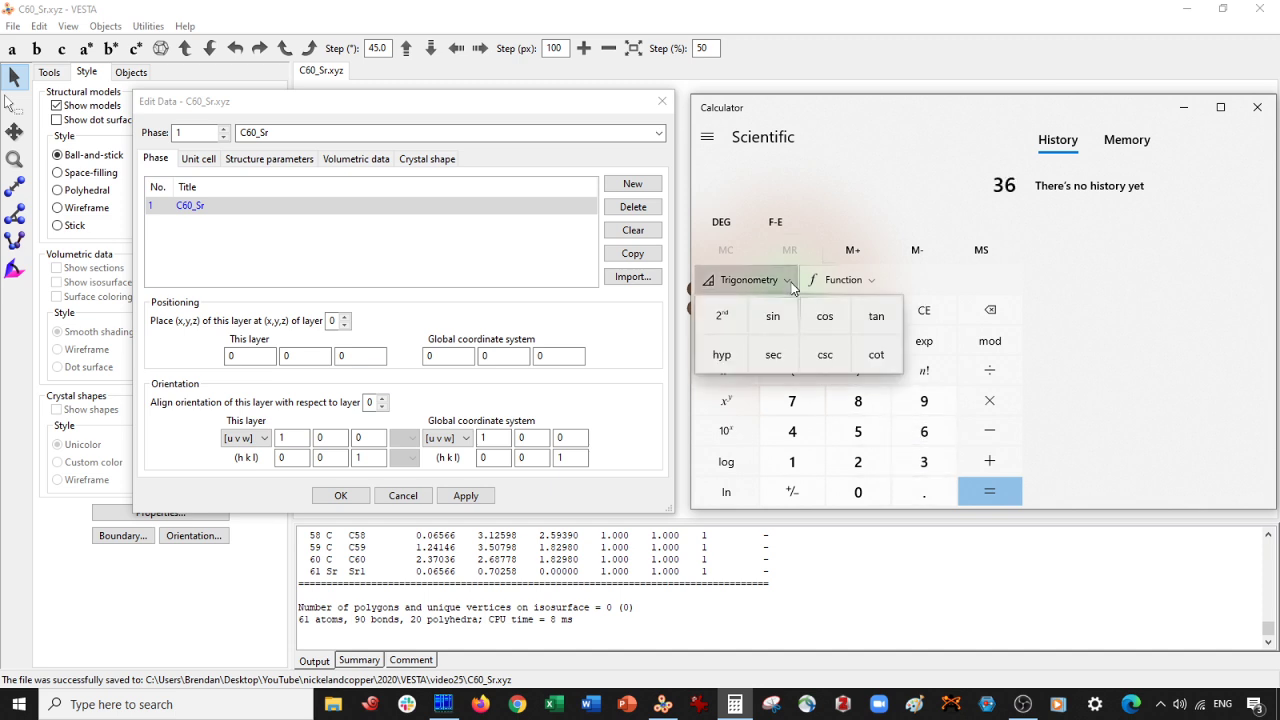
left_click(810, 325)
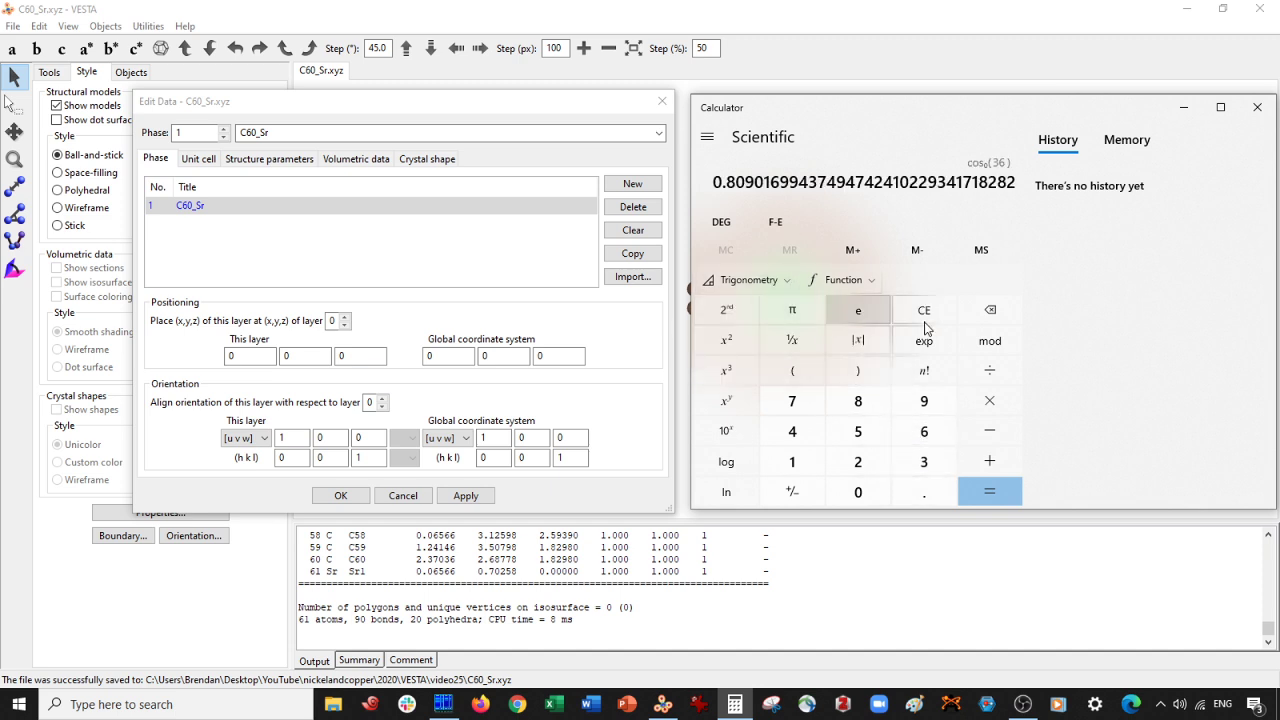
left_click(1003, 492)
- Compute sin(36) ≈ 0.587785 and select the cosine result 0.809016
left_click(923, 462)
left_click(923, 431)
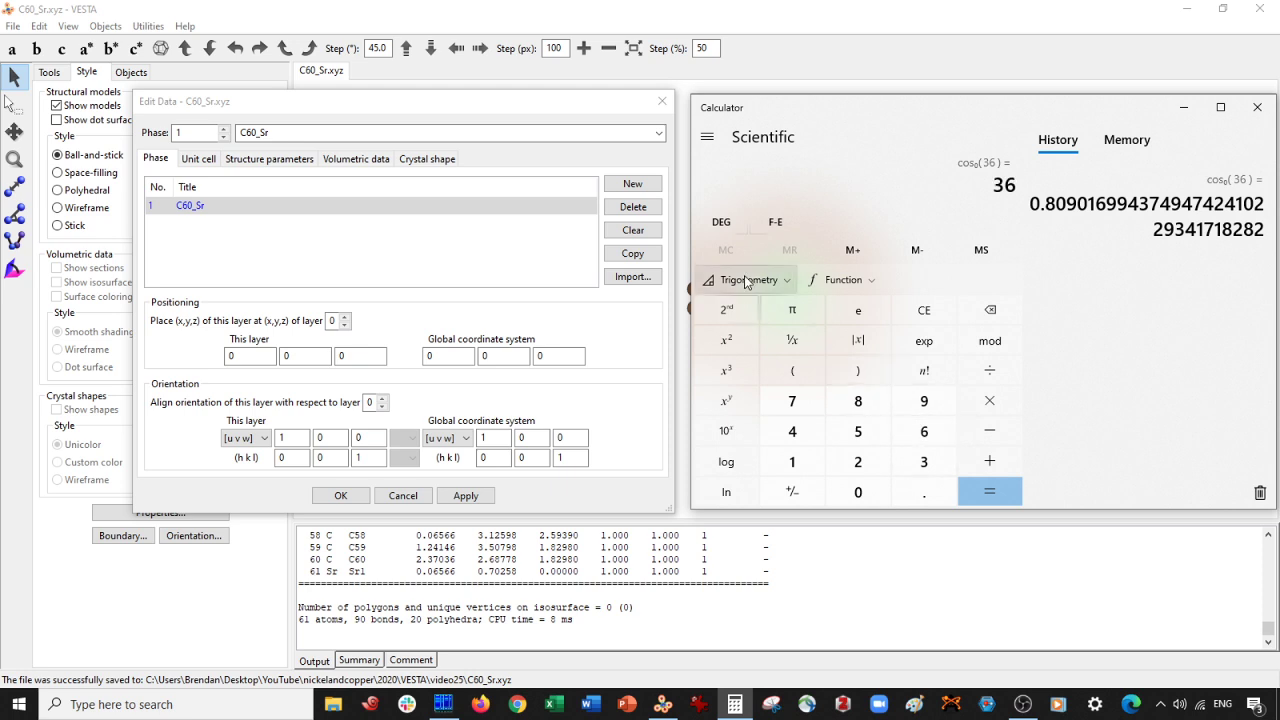
left_click(757, 283)
left_click(773, 316)
left_click(989, 492)
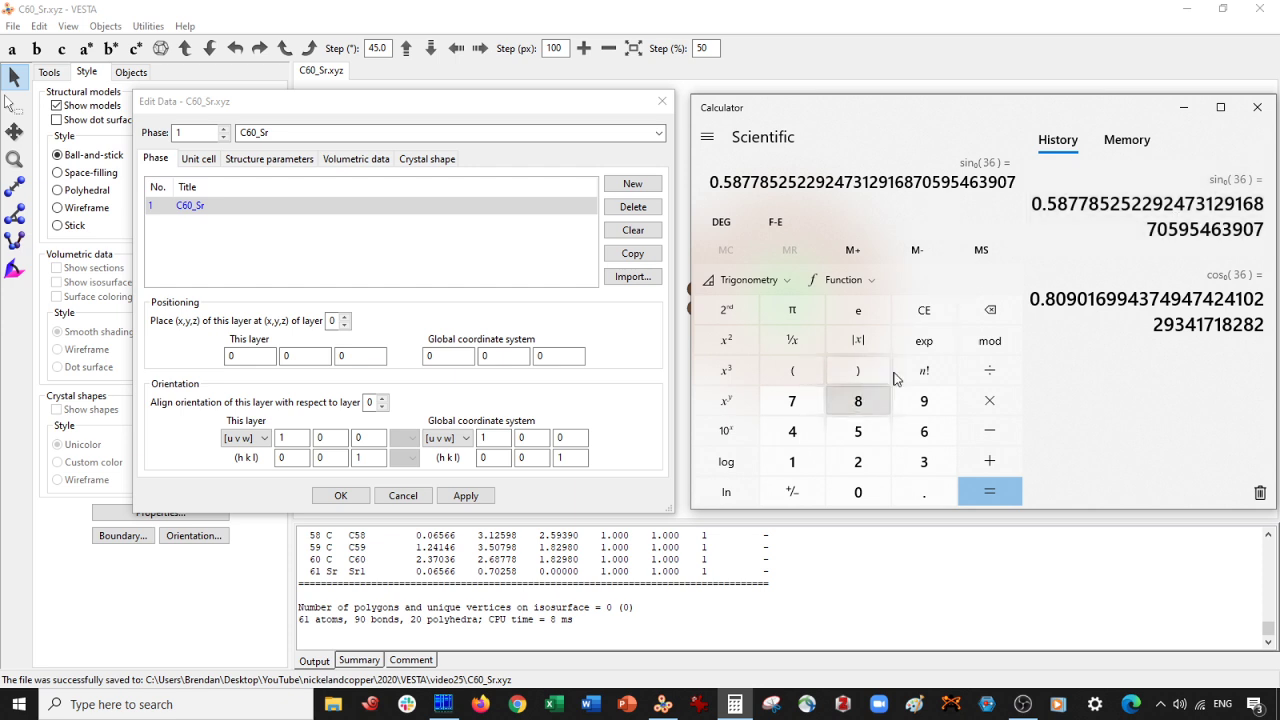
left_click_drag(1031, 299, 1108, 299)
key("ctrl+c")
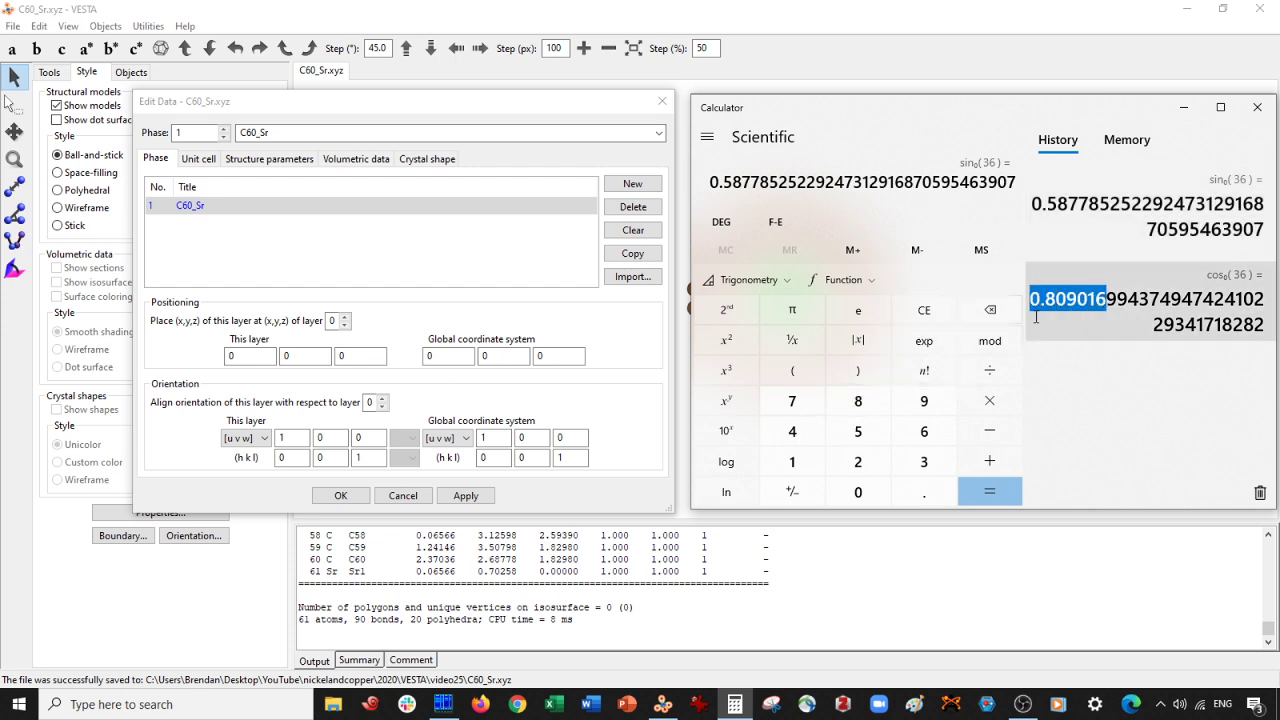
- Set the global orientation u to 0.809016 and v to 0.58778 from Calculator's results
left_click_drag(505, 438, 449, 445)
key("ctrl+v")
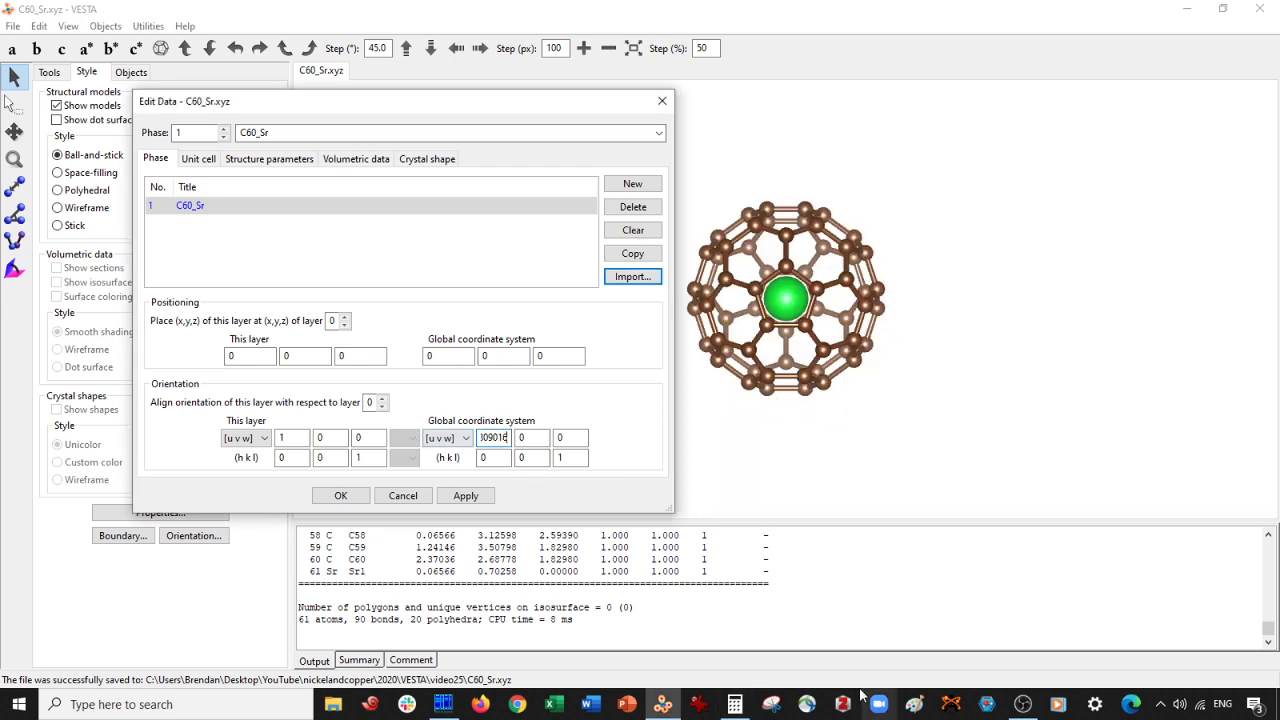
left_click(735, 704)
left_click_drag(1037, 213, 1099, 205)
key("ctrl+c")
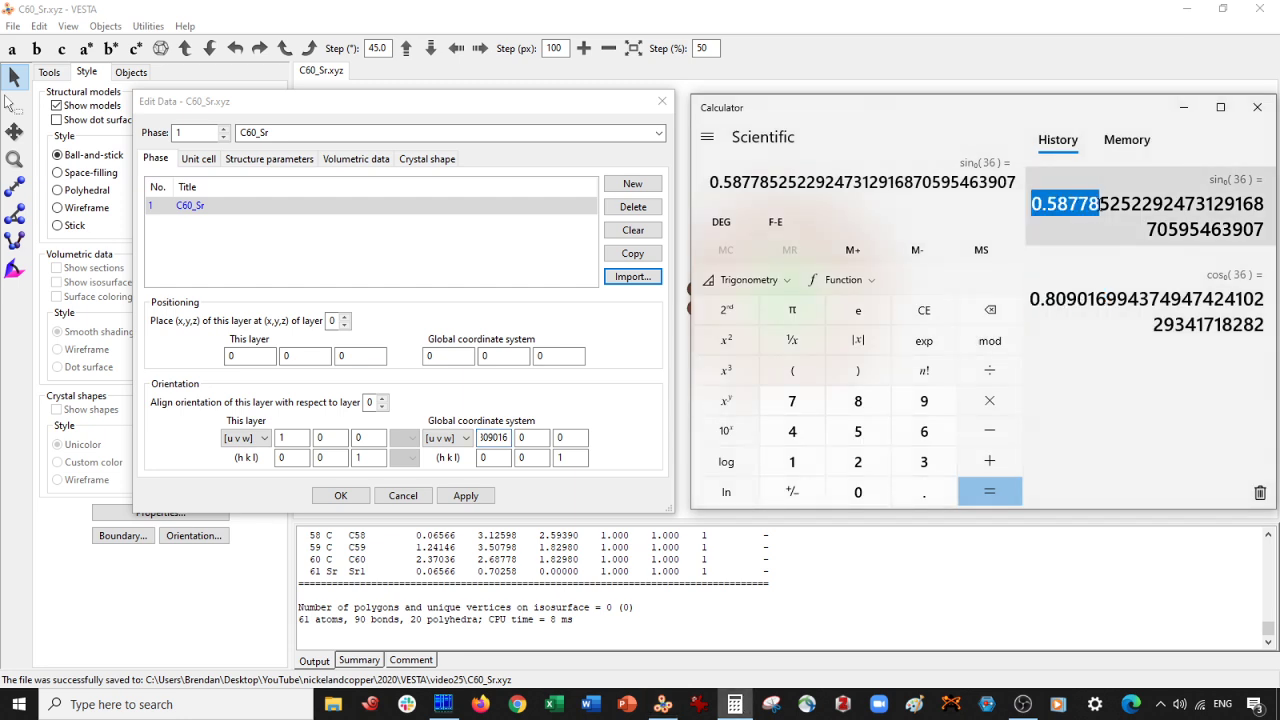
left_click_drag(527, 443, 518, 444)
key("ctrl+v")
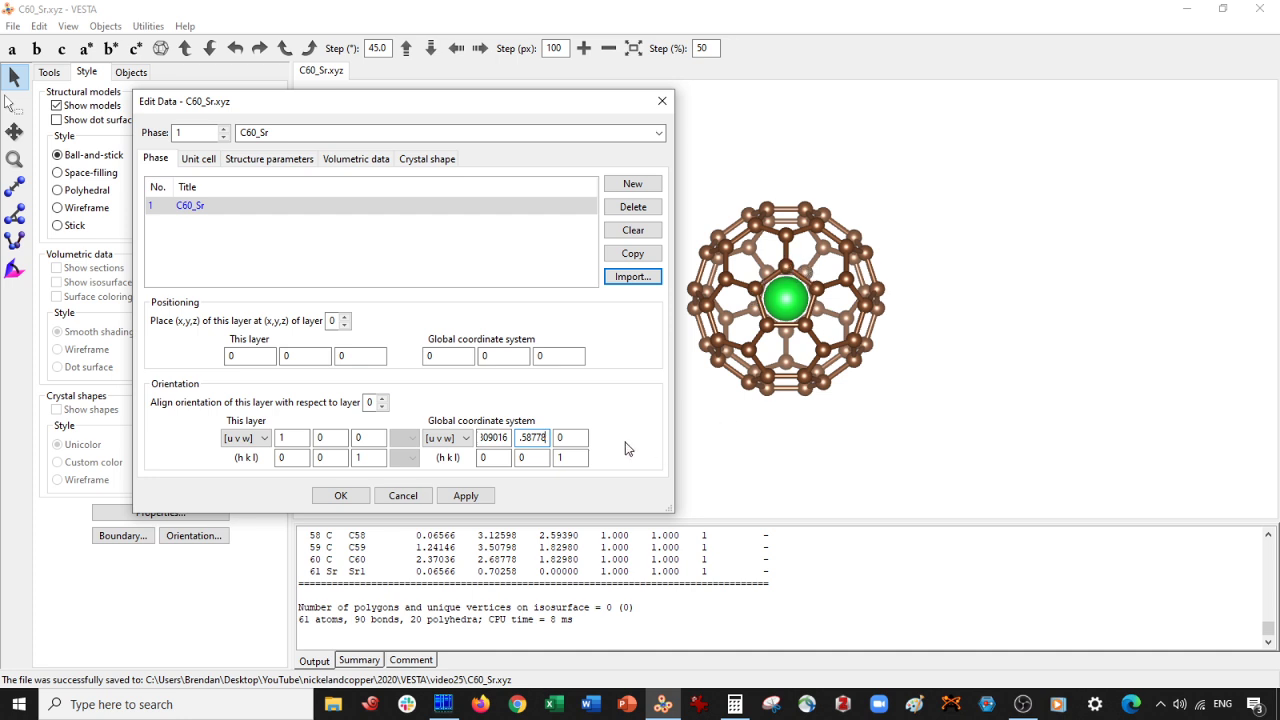
- Apply the [0.809016 0.58778 0] orientation to the cage and close the phase editor
left_click(466, 496)
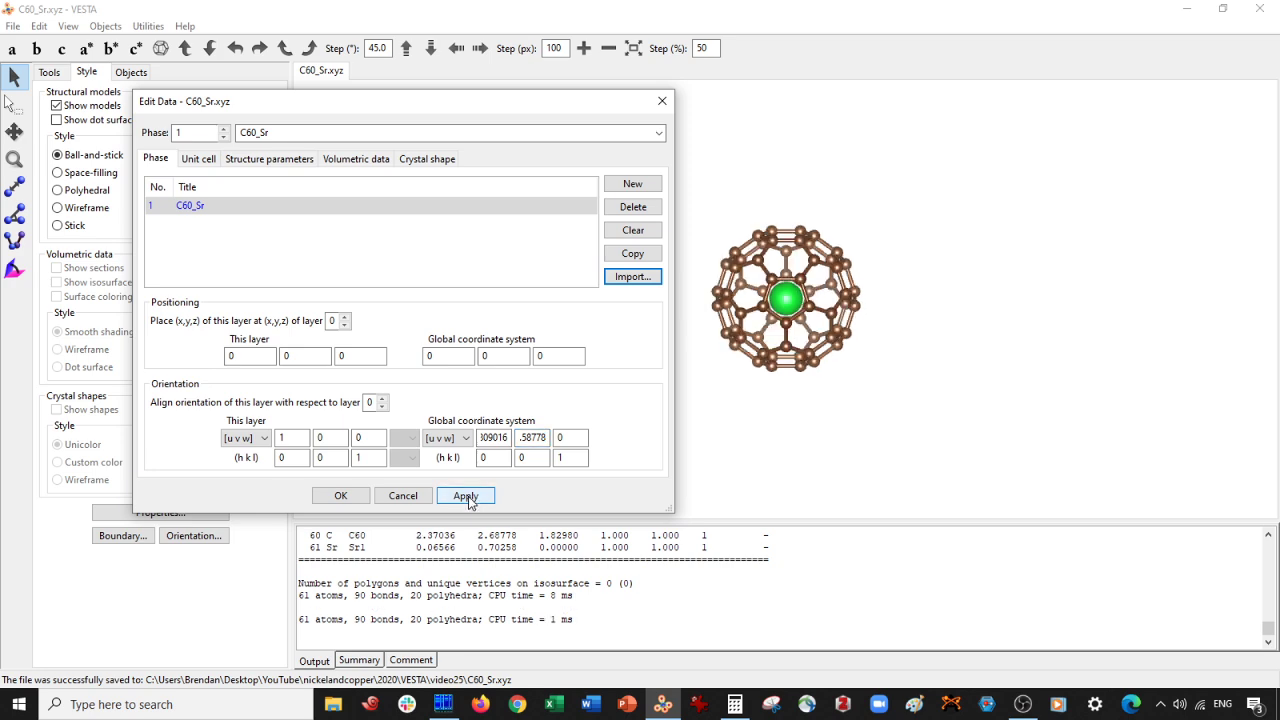
left_click_drag(726, 406, 745, 385)
scroll(745, 385, "up", 5)
left_click_drag(633, 107, 504, 69)
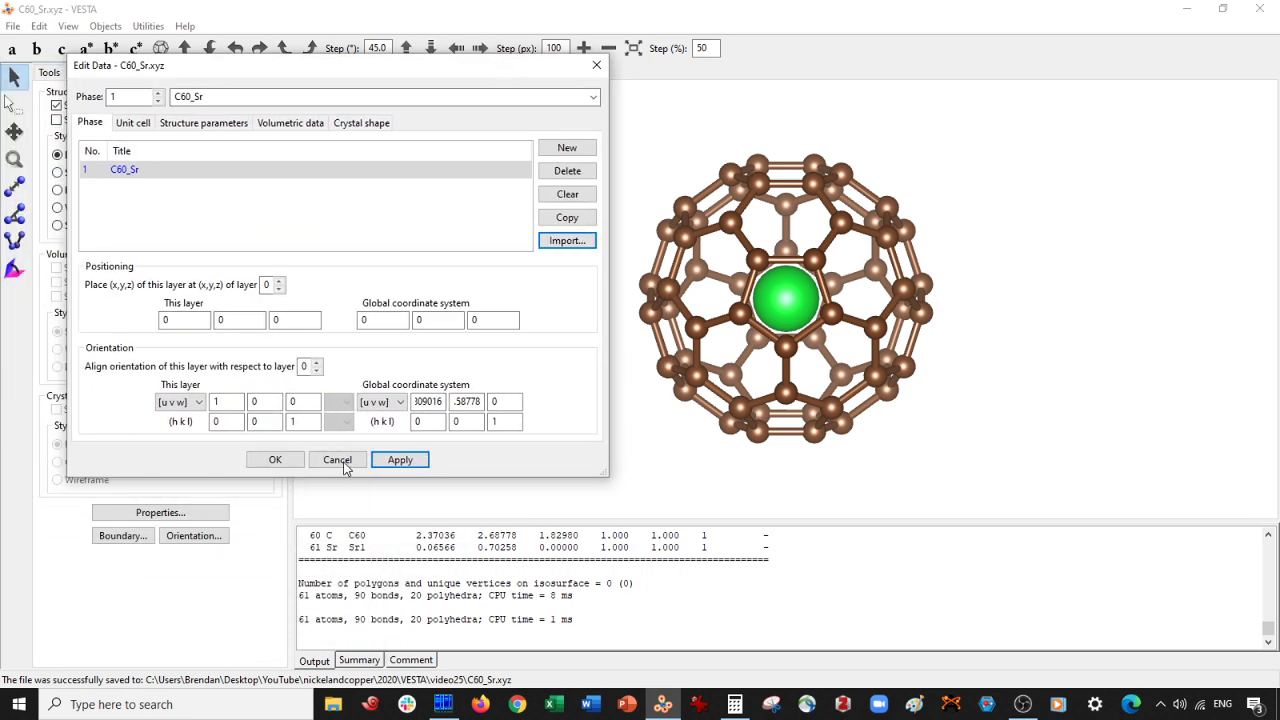
left_click(272, 461)
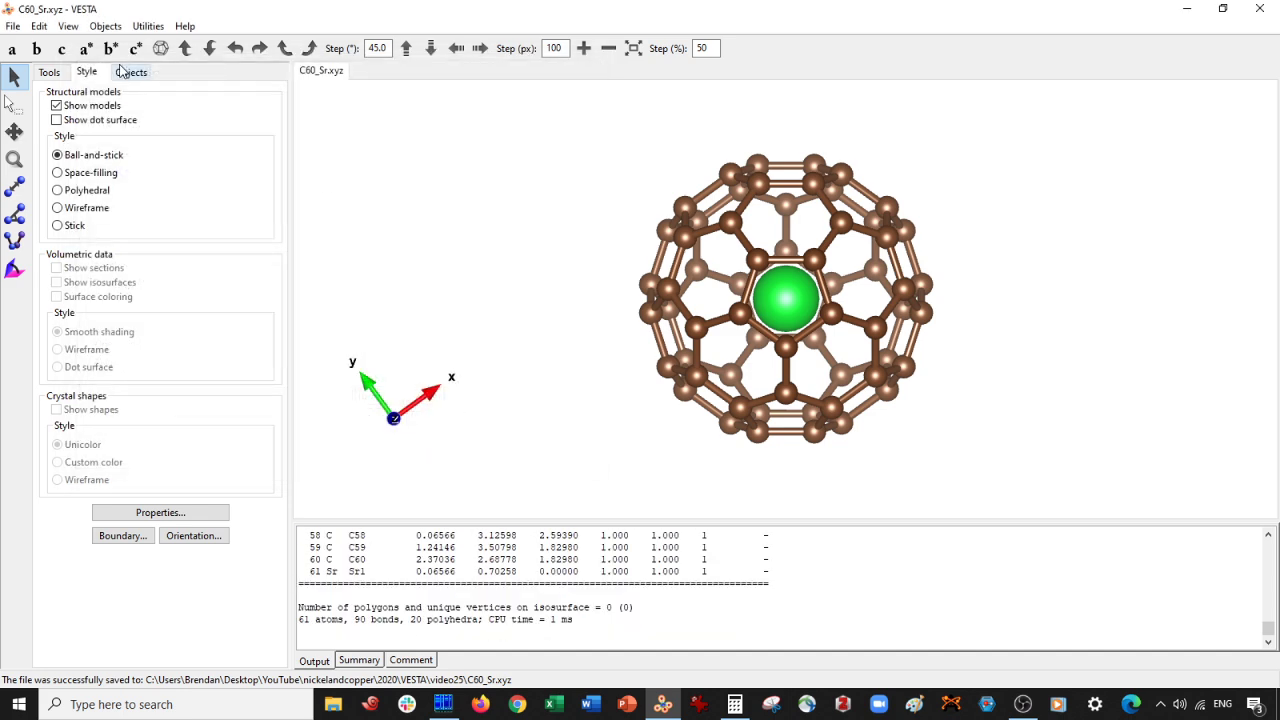
- Export the structure as C60_Sr_rotate_shift.xyz, copying the new name and keeping hidden atoms
left_click(39, 26)
mouse_move(13, 26)
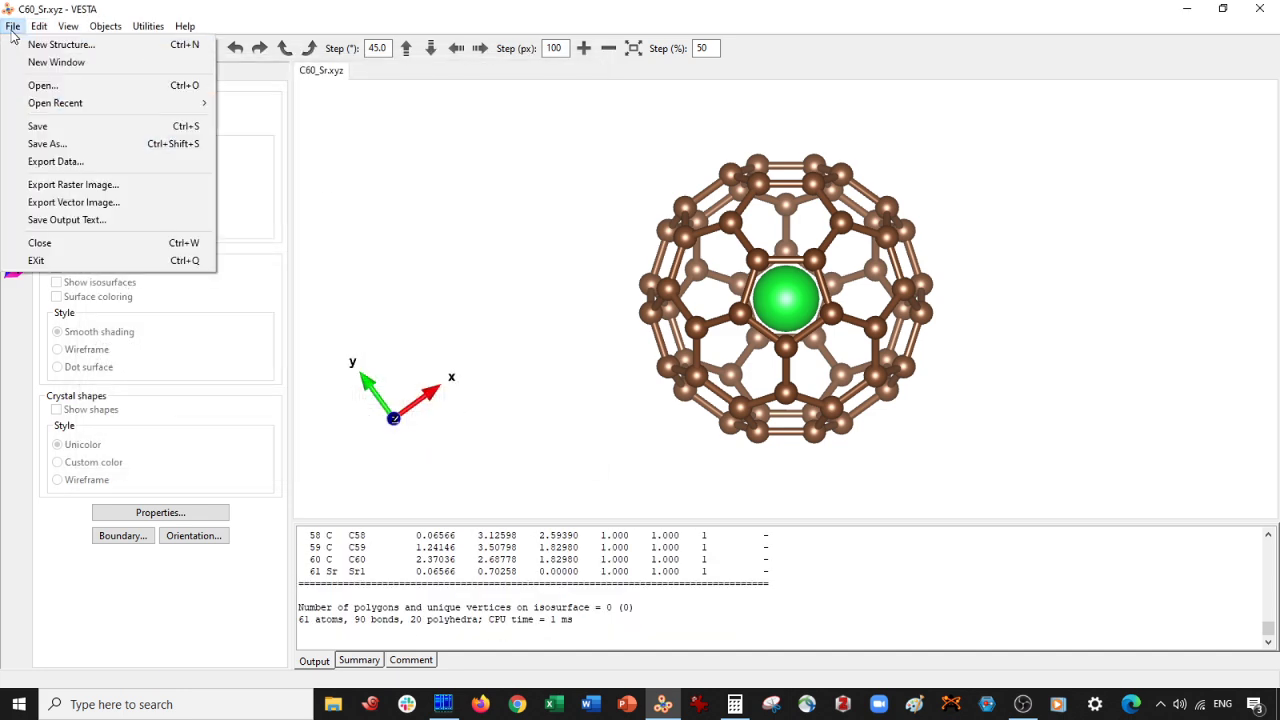
left_click(42, 163)
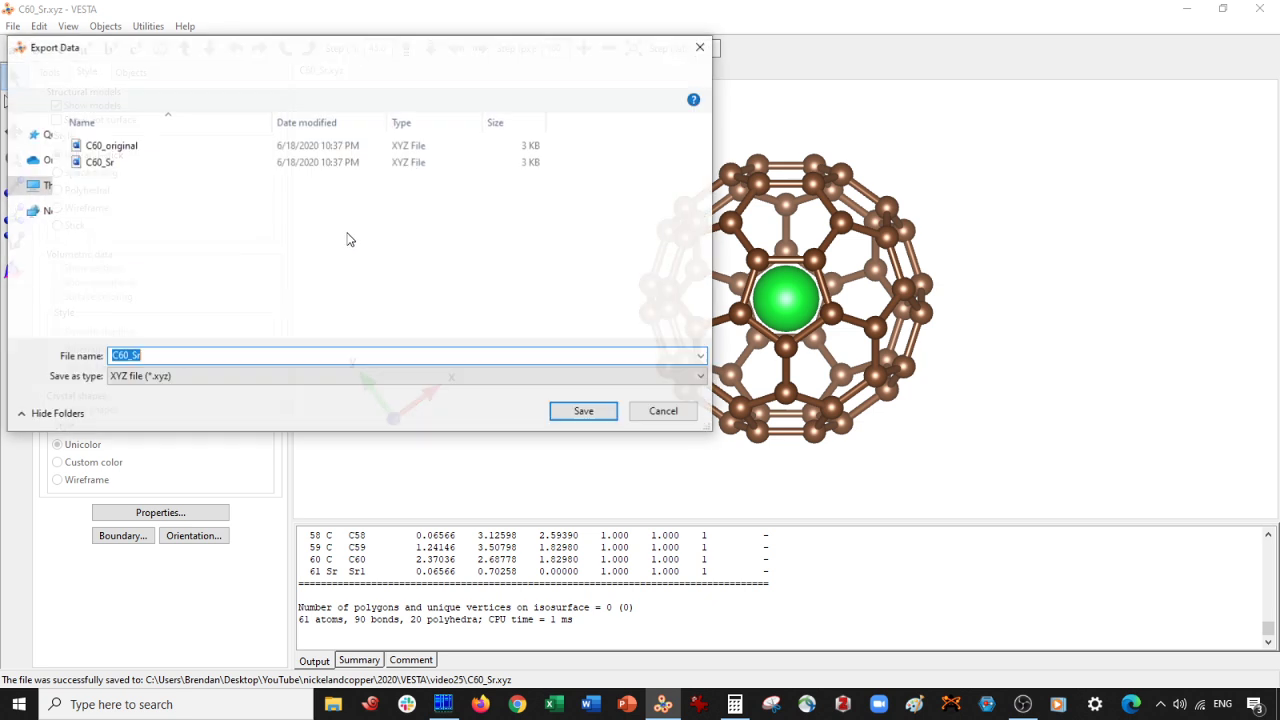
left_click(110, 170)
left_click(168, 357)
type("_ro")
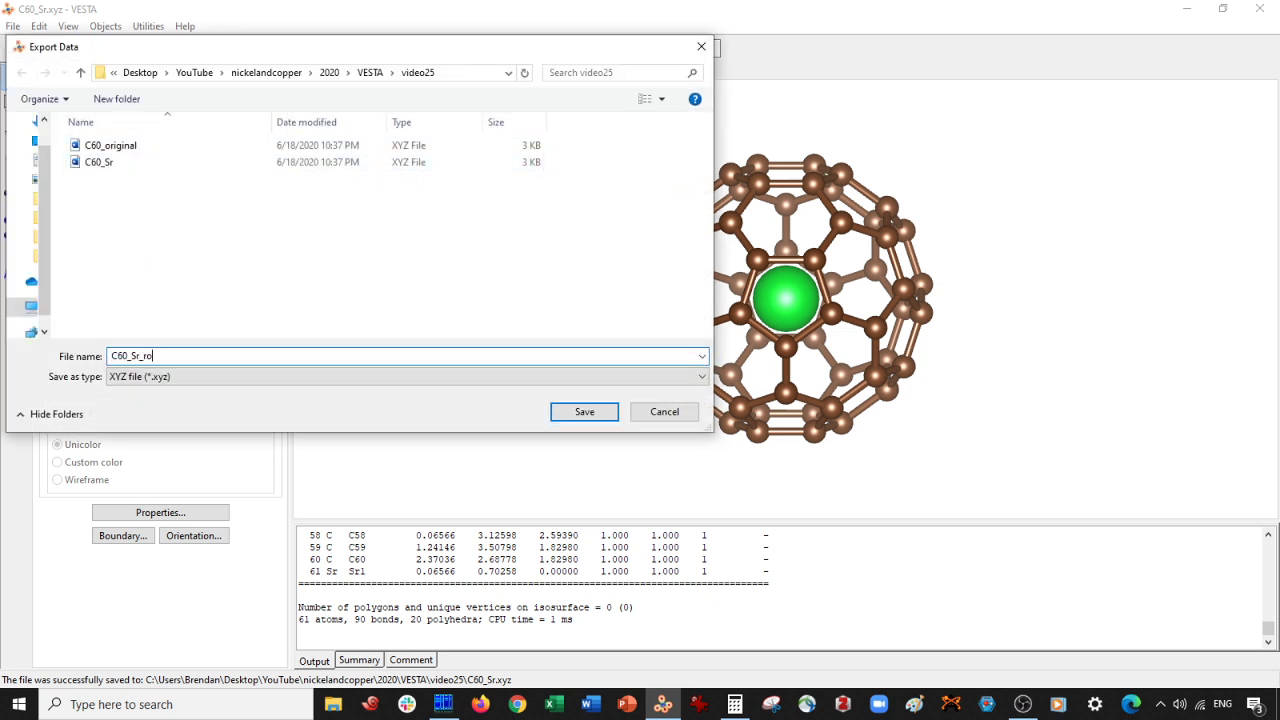
type("tate_shif")
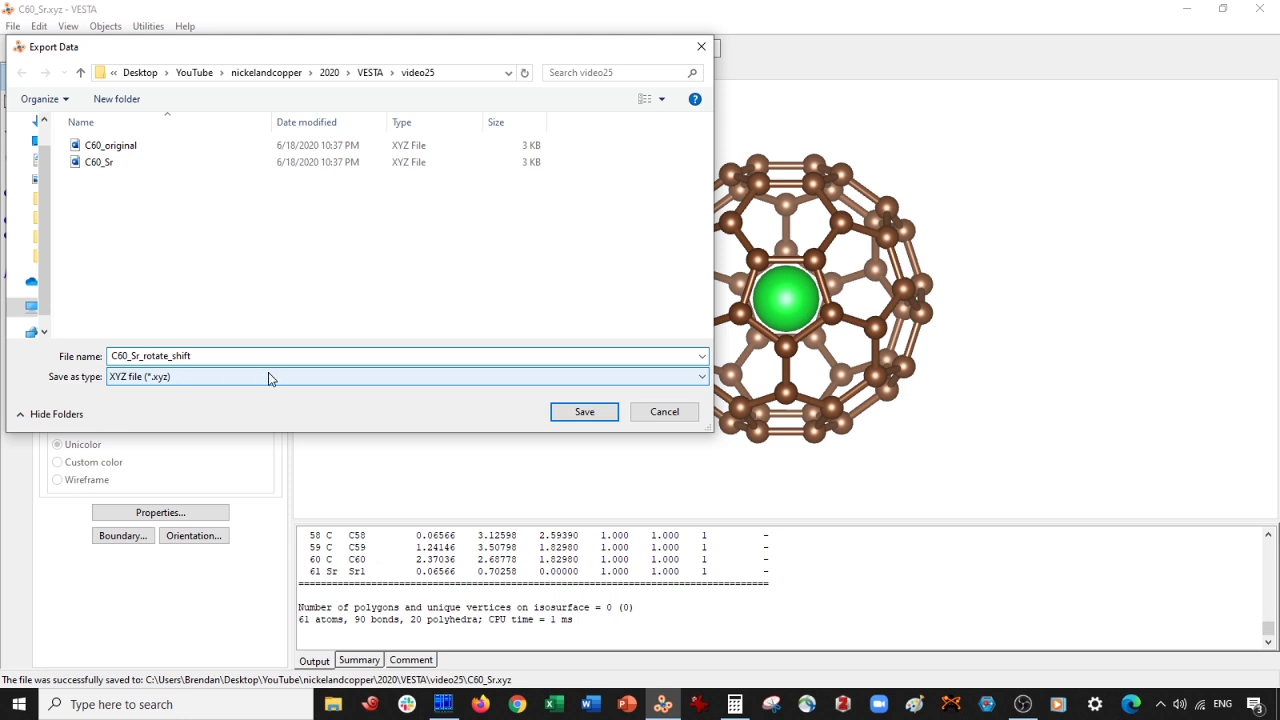
type("t")
key("ctrl+a")
key("ctrl+c")
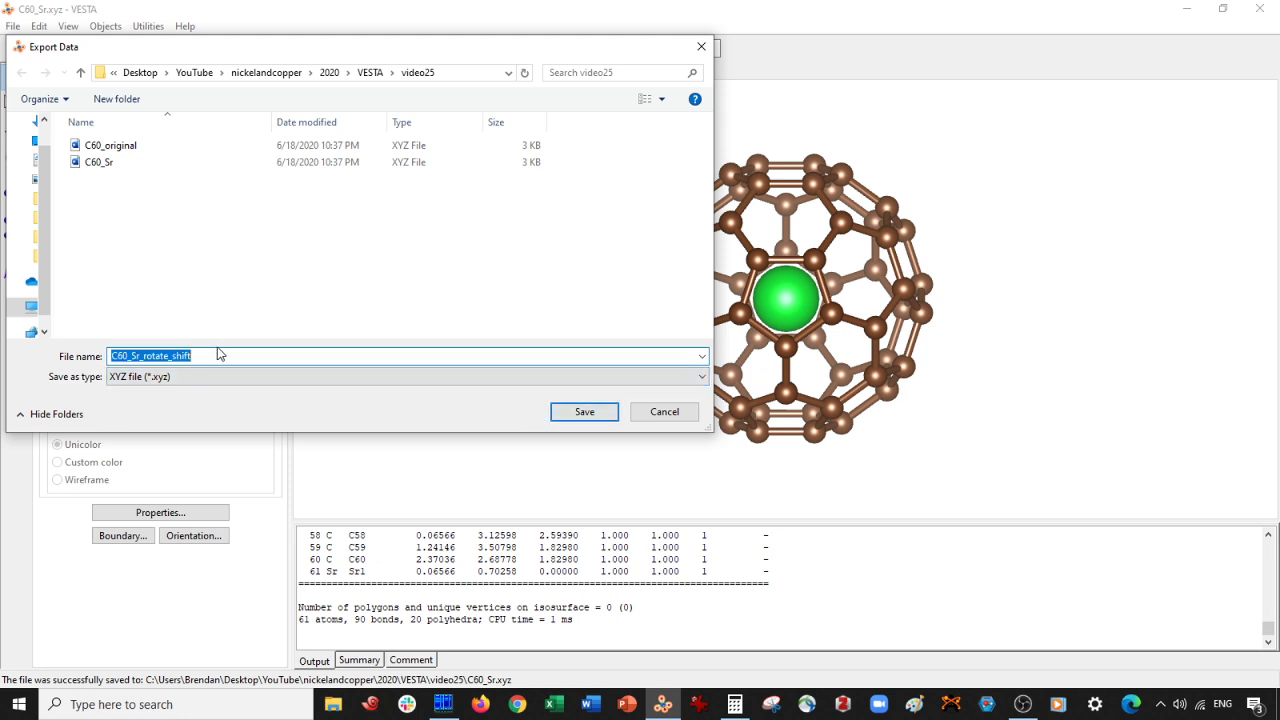
left_click(584, 411)
left_click(743, 370)
left_click(443, 704)
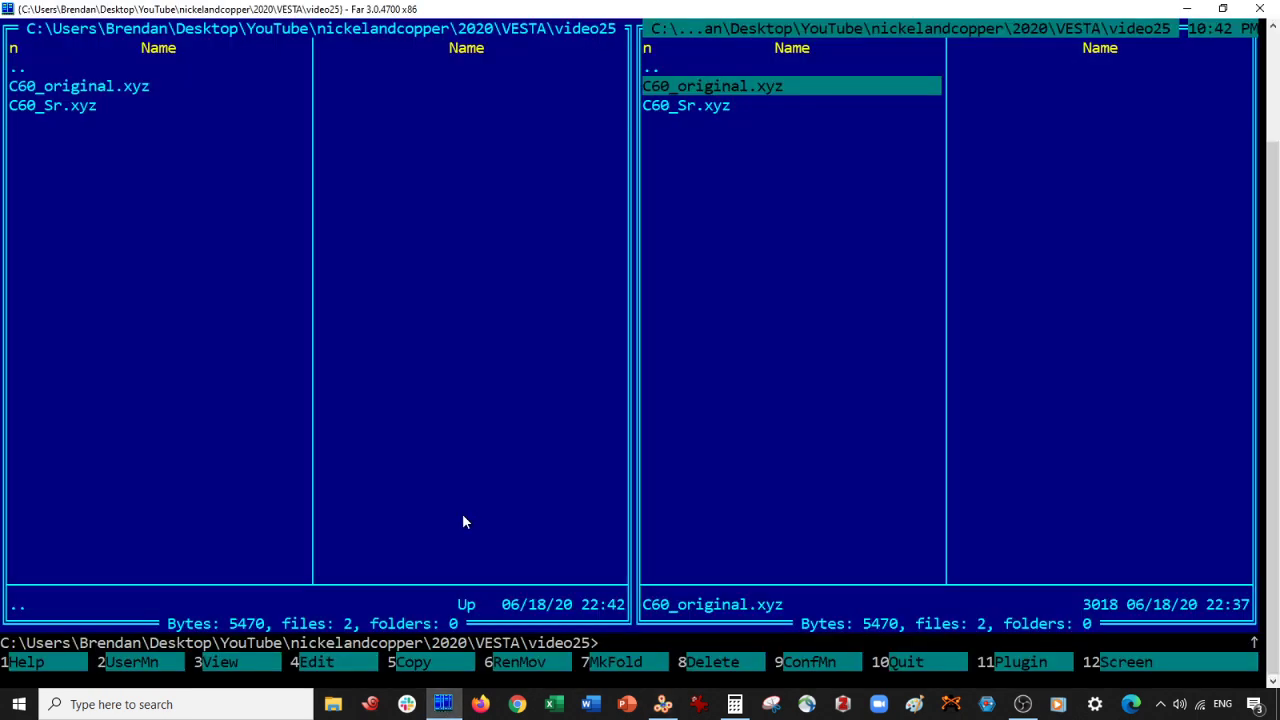
- Replace the title line of C60_Sr_rotate_shift.xyz with 'C60_Sr_rotate_shift' and save the file
left_click(720, 140)
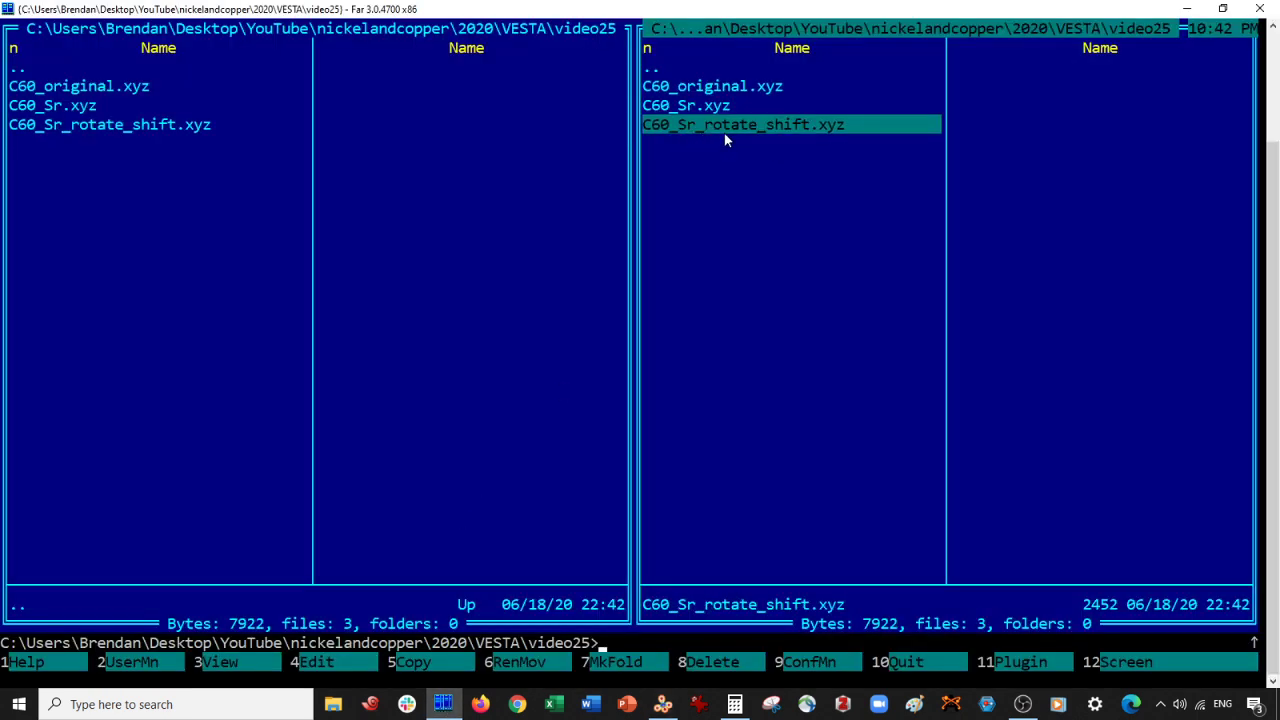
key("F4")
key("Down")
key("shift+Down")
key("ctrl+v")
key("Return")
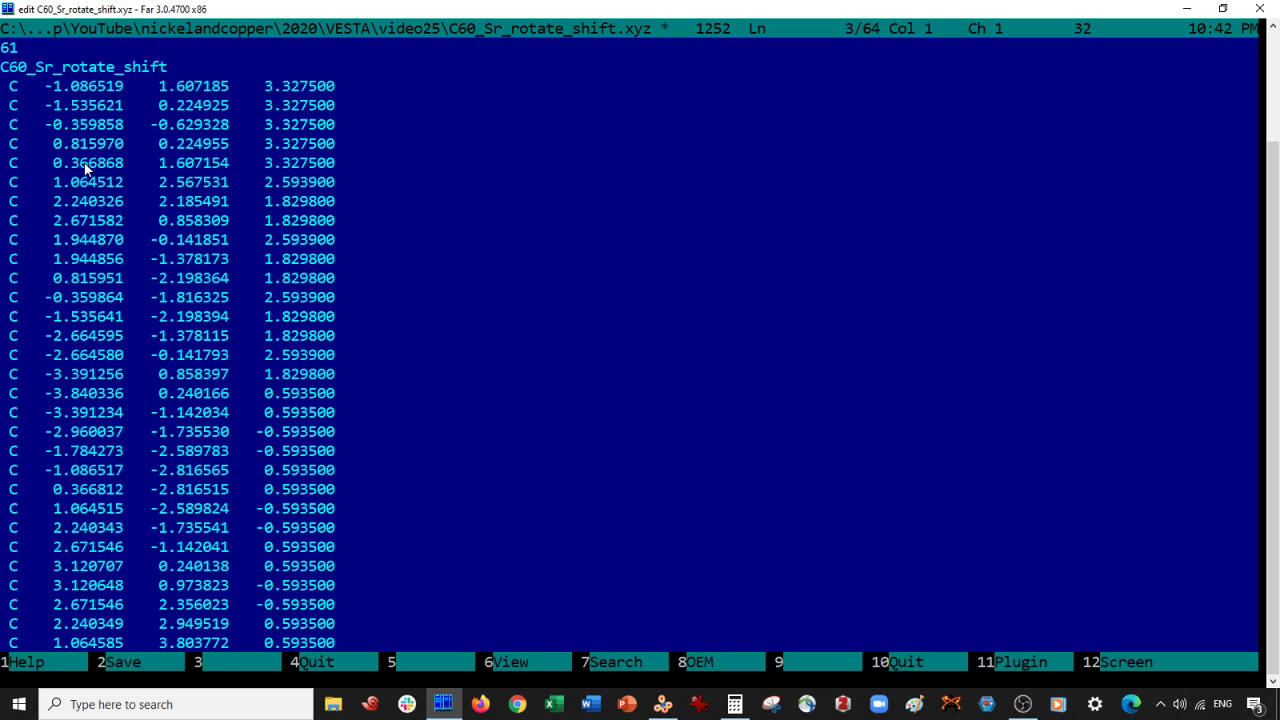
key("F2")
key("Escape")
left_click(663, 704)
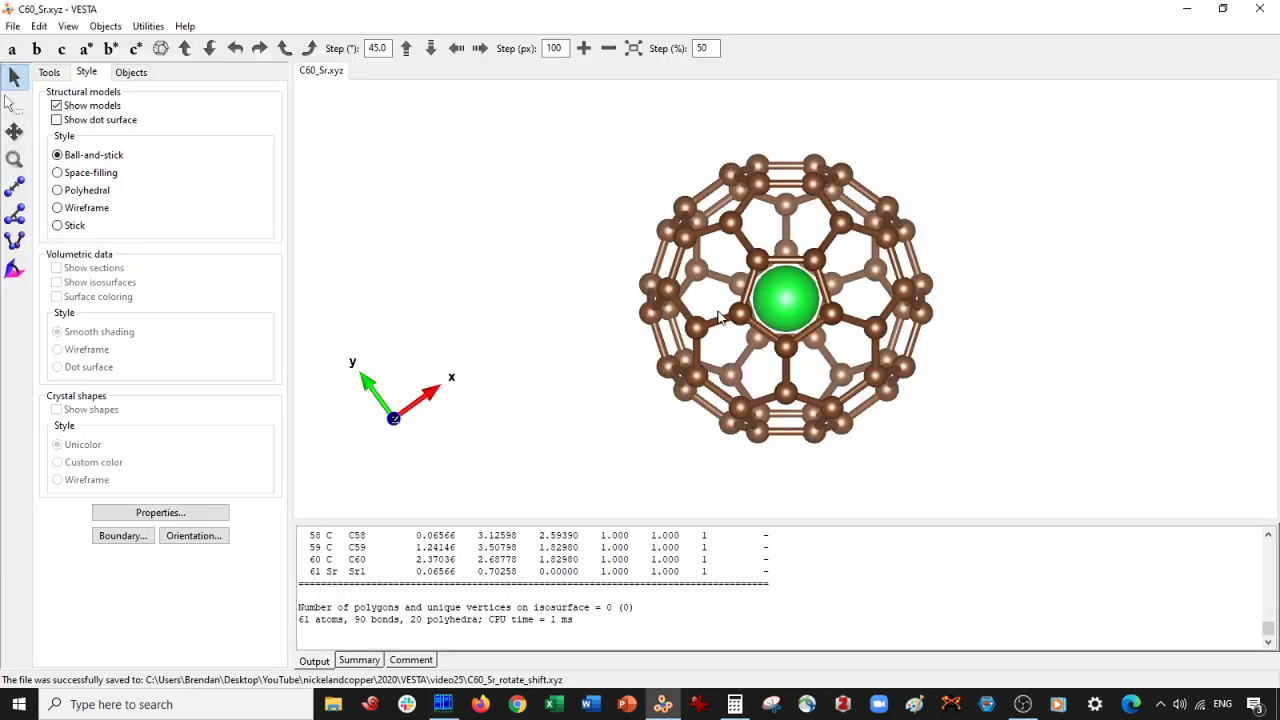
- Close the current structure without saving and reopen C60_Sr.xyz
scroll(725, 320, "down", 2)
key("ctrl+w")
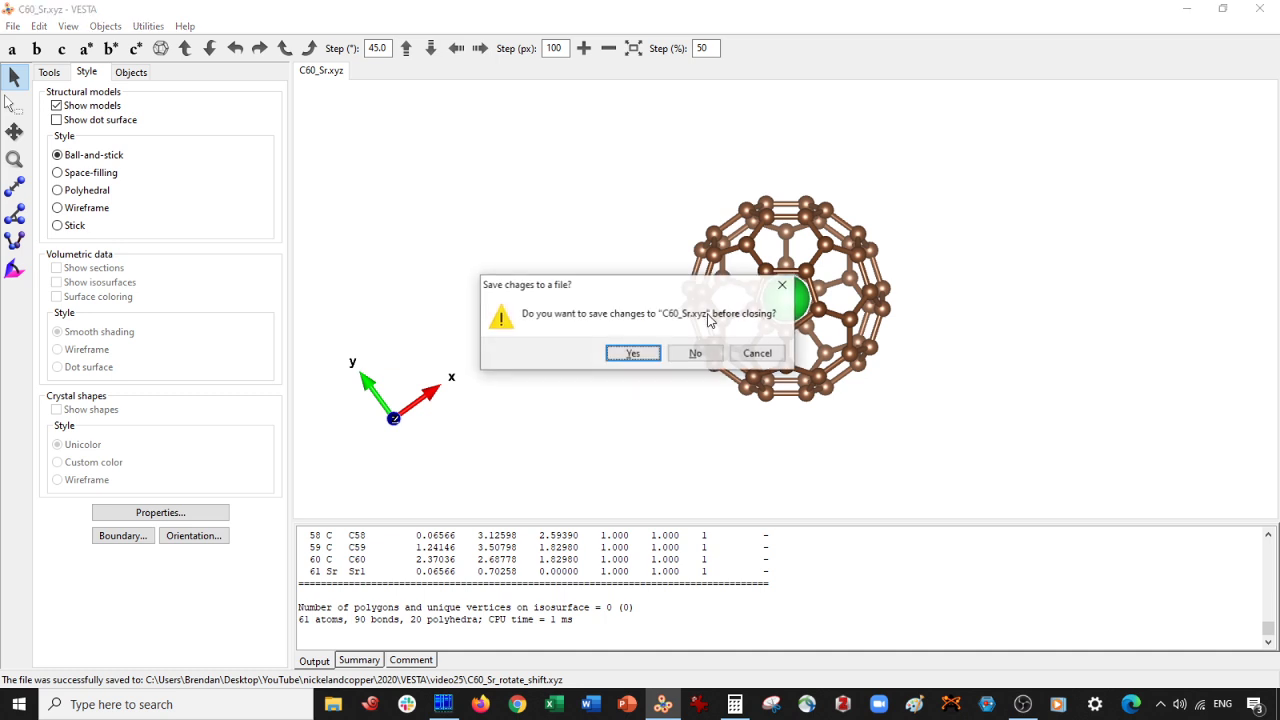
left_click(694, 352)
key("ctrl+o")
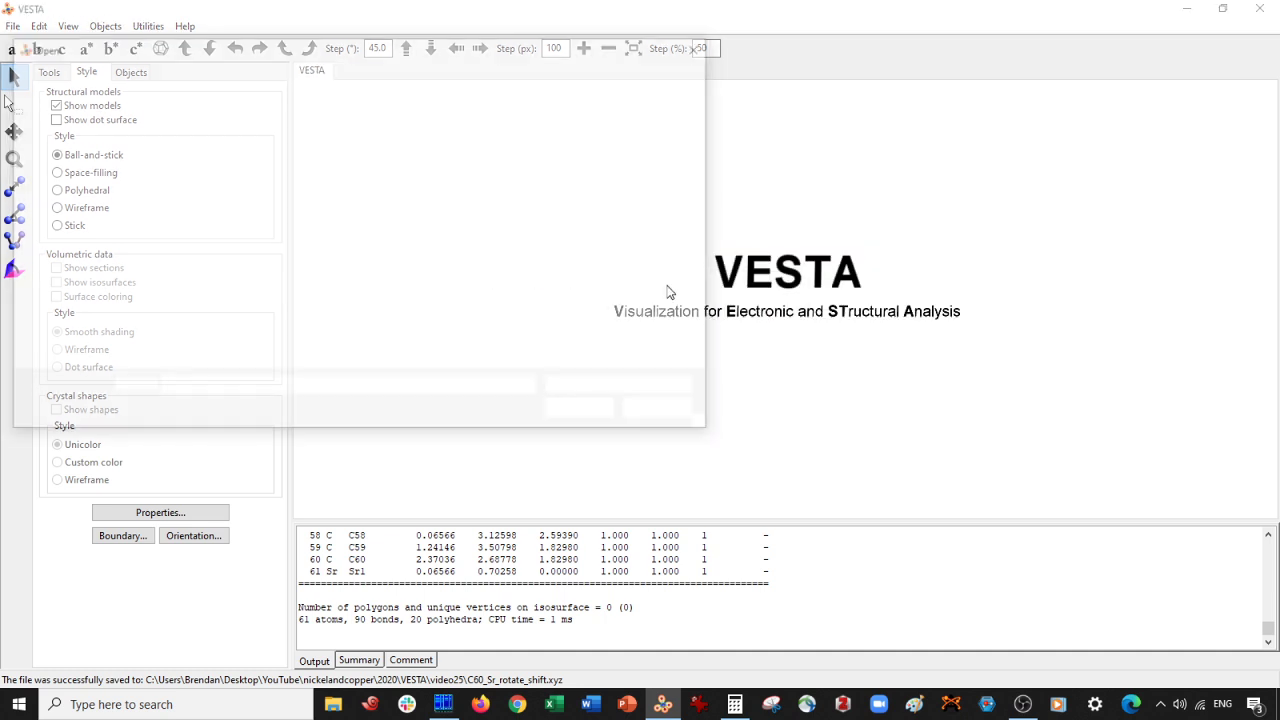
double_click(149, 166)
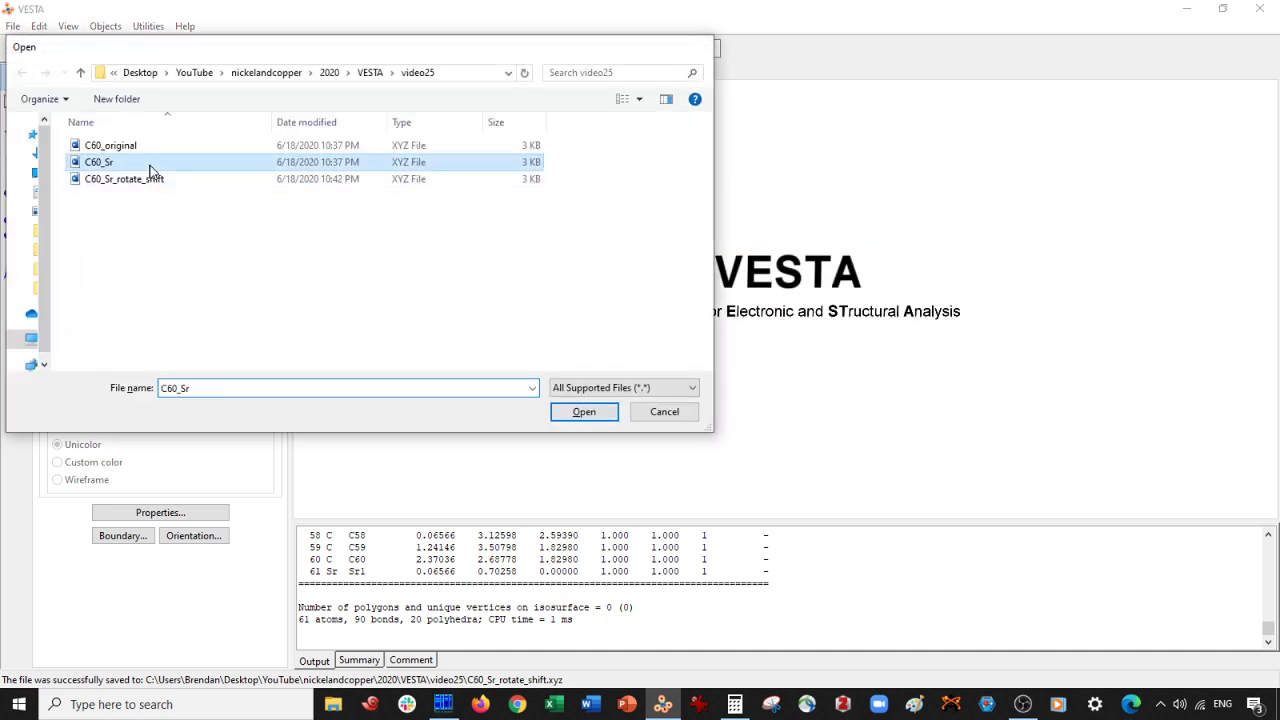
- Import C60_Sr_rotate_shift.xyz as phase 2 in Edit Data and apply it
scroll(679, 316, "down", 2)
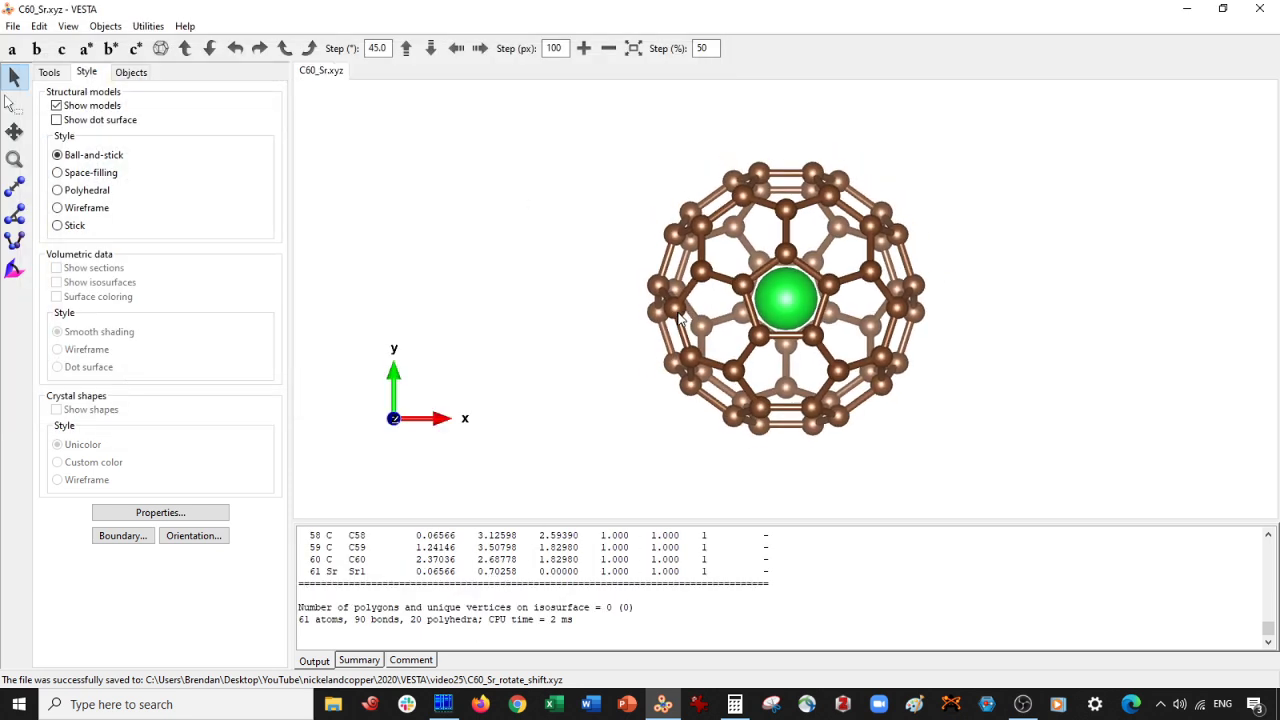
left_click(39, 26)
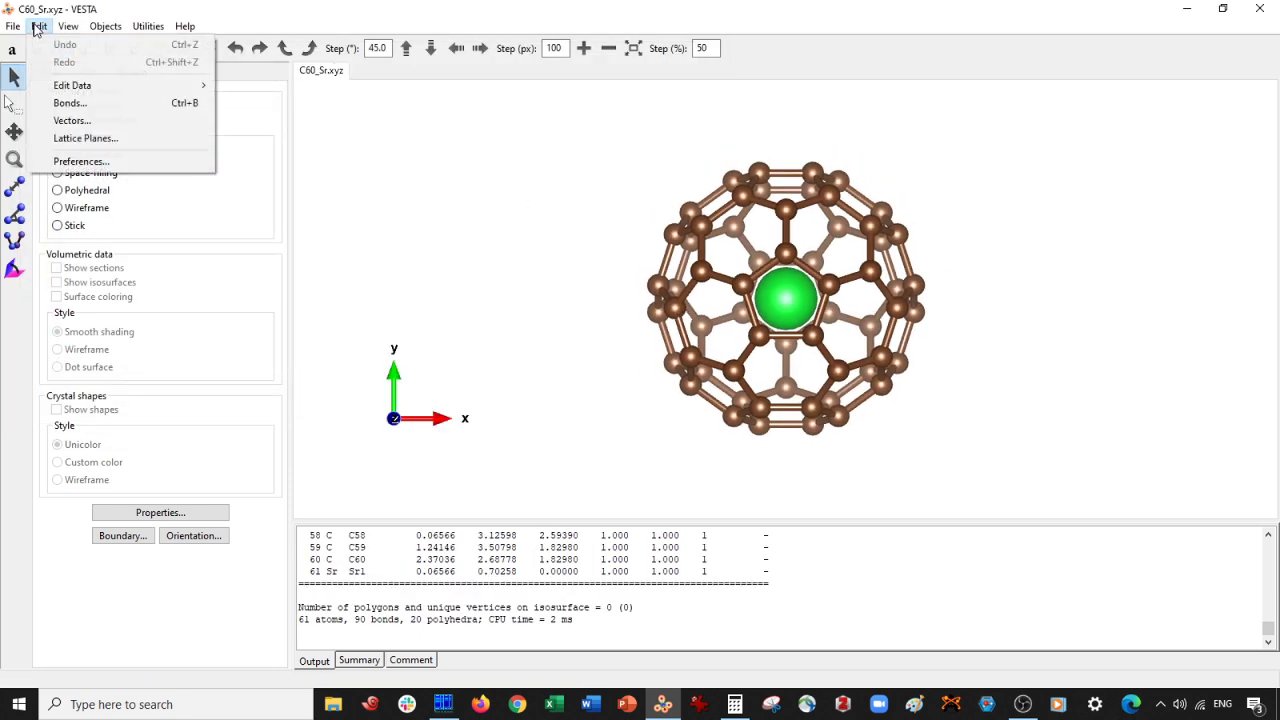
mouse_move(72, 85)
left_click(265, 86)
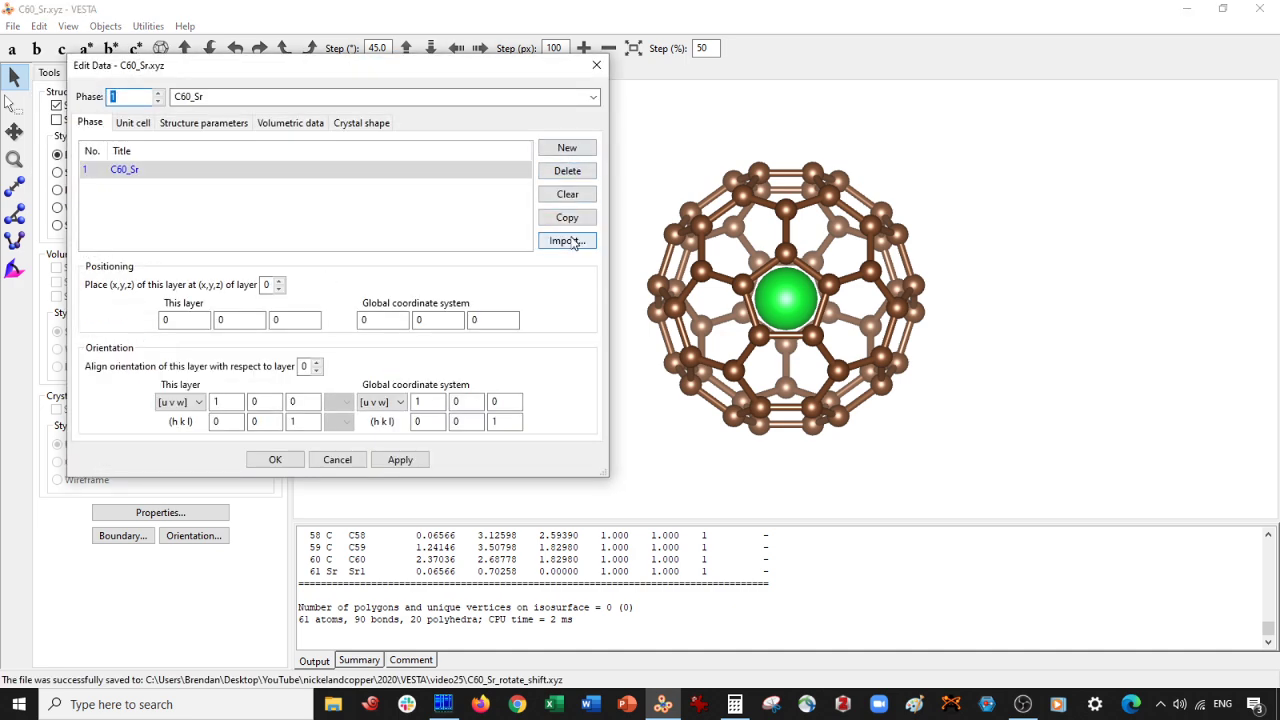
left_click(566, 241)
left_click(212, 228)
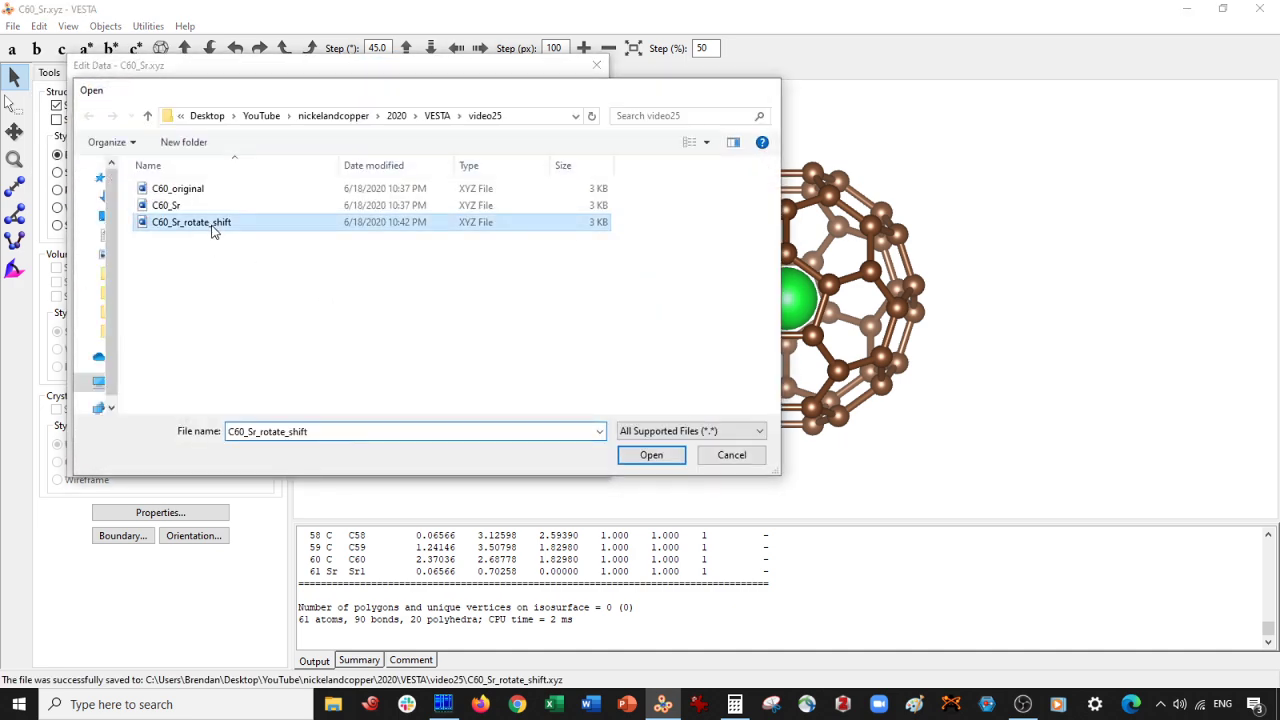
double_click(212, 224)
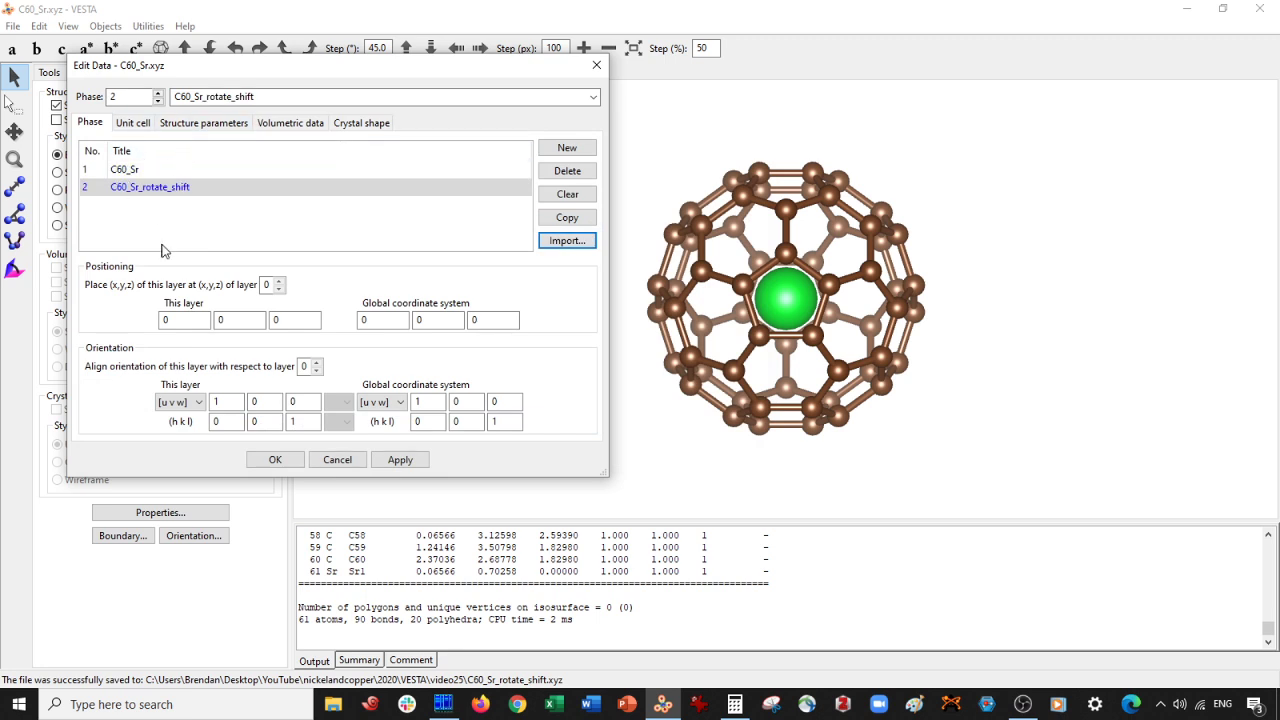
left_click(399, 460)
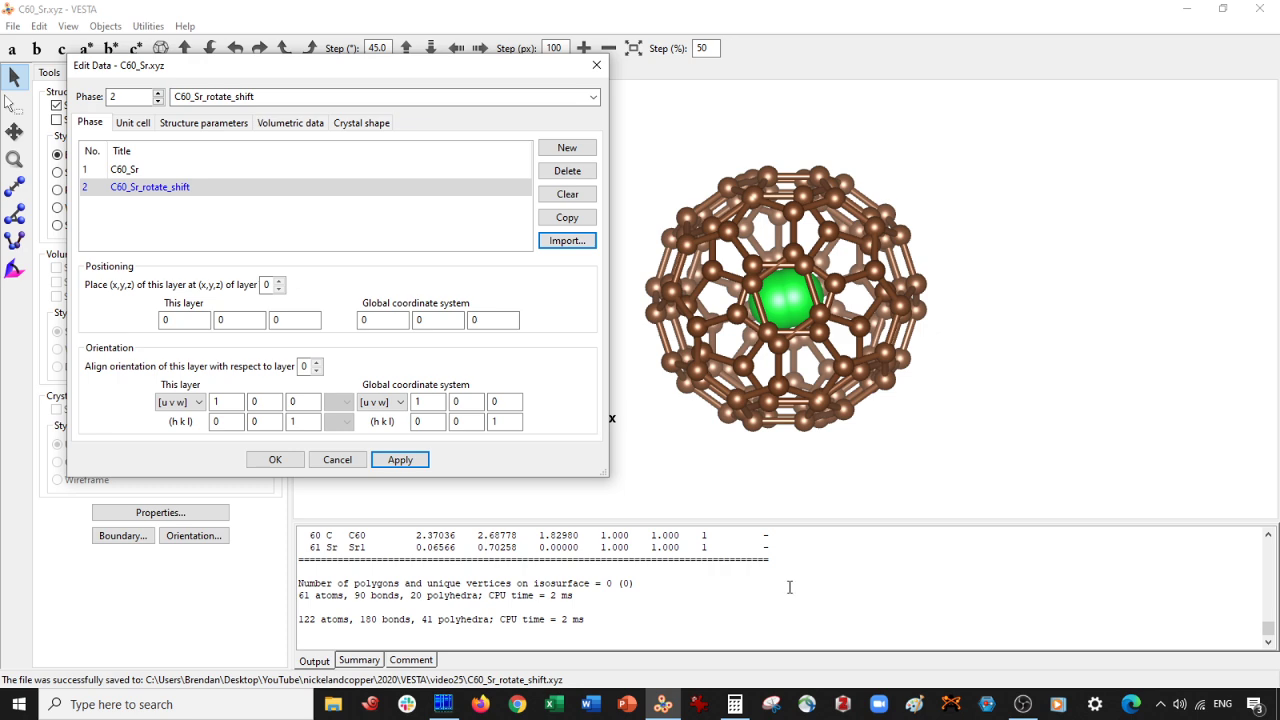
- Pick both Sr atoms to list their coordinates and select the y value 0.70258
left_click(735, 704)
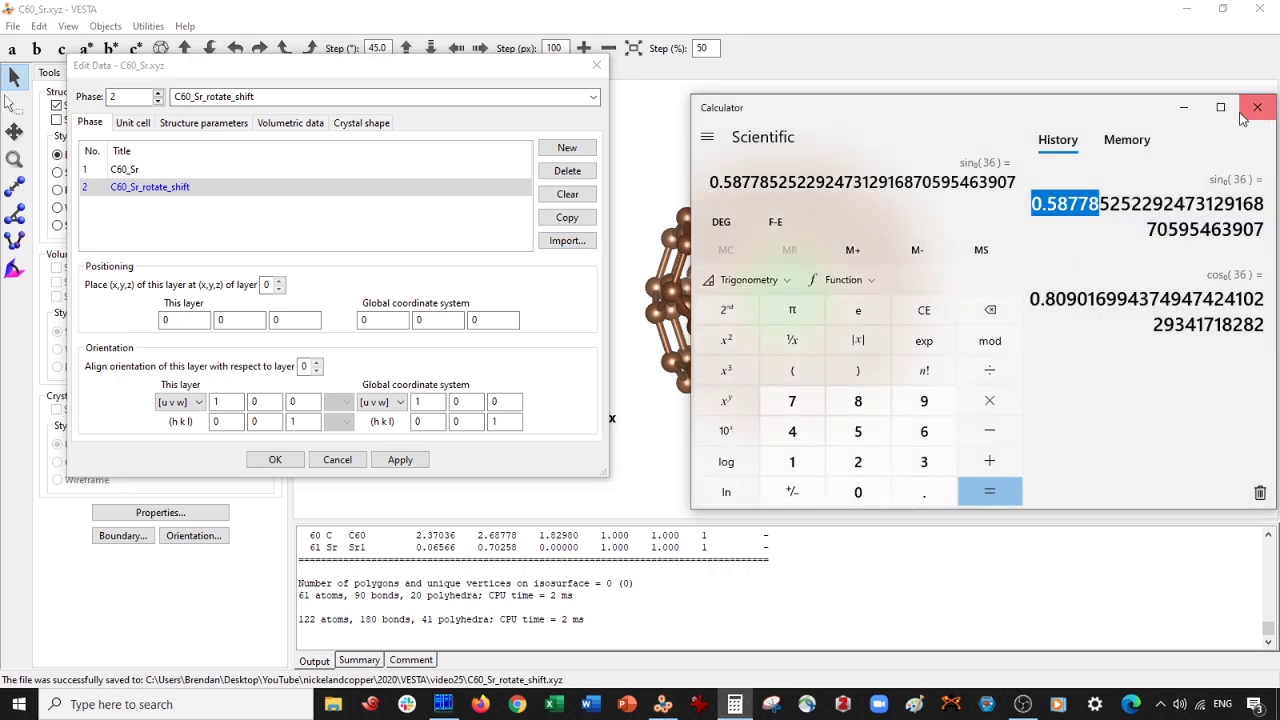
left_click(1257, 107)
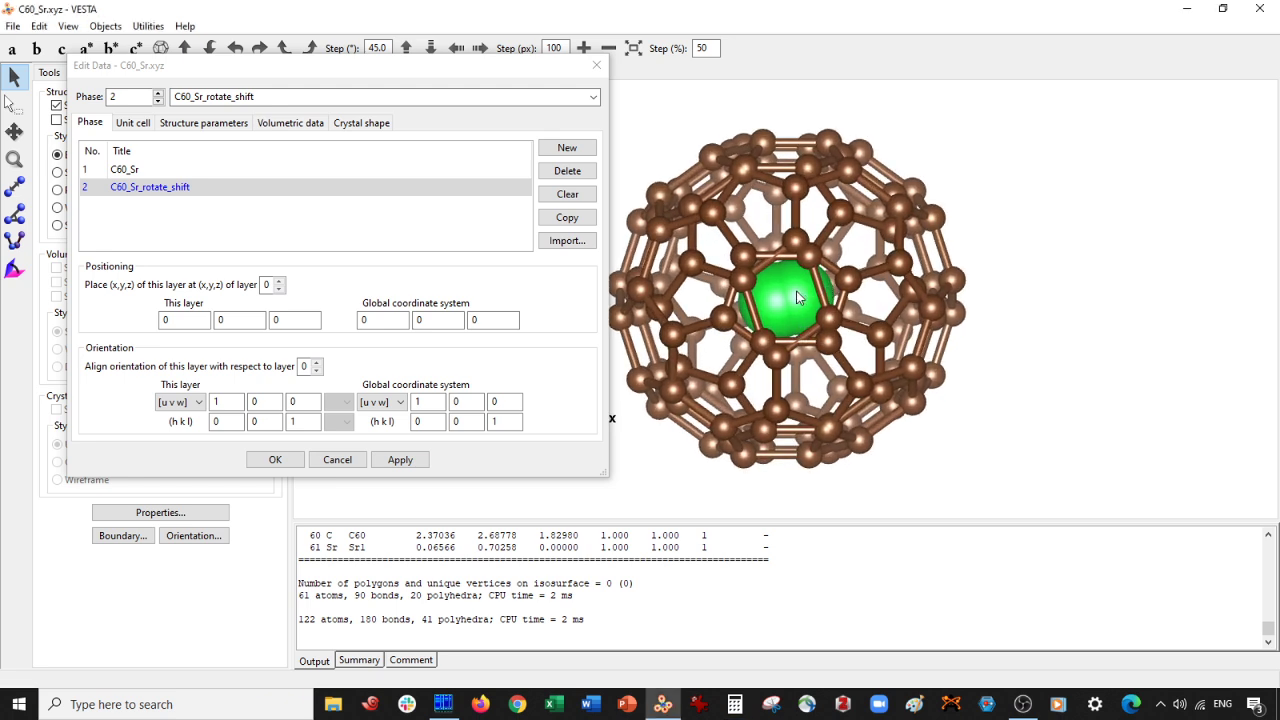
left_click(797, 292)
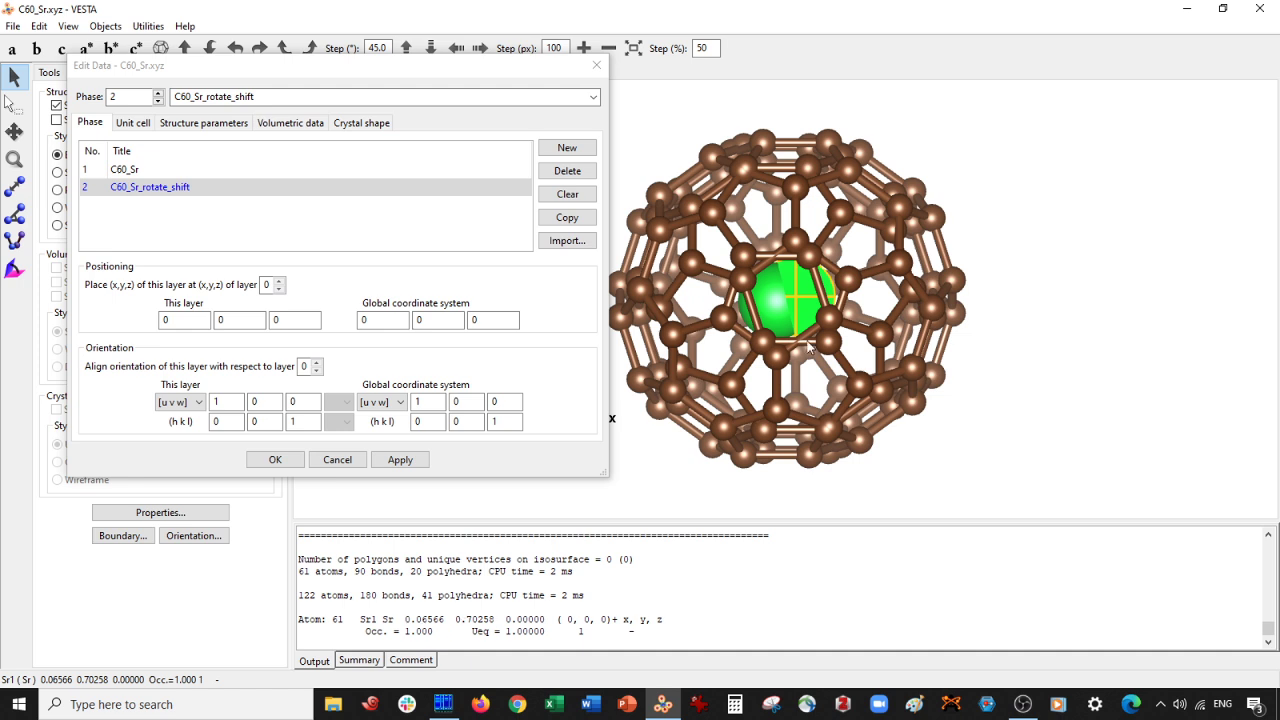
left_click(770, 308)
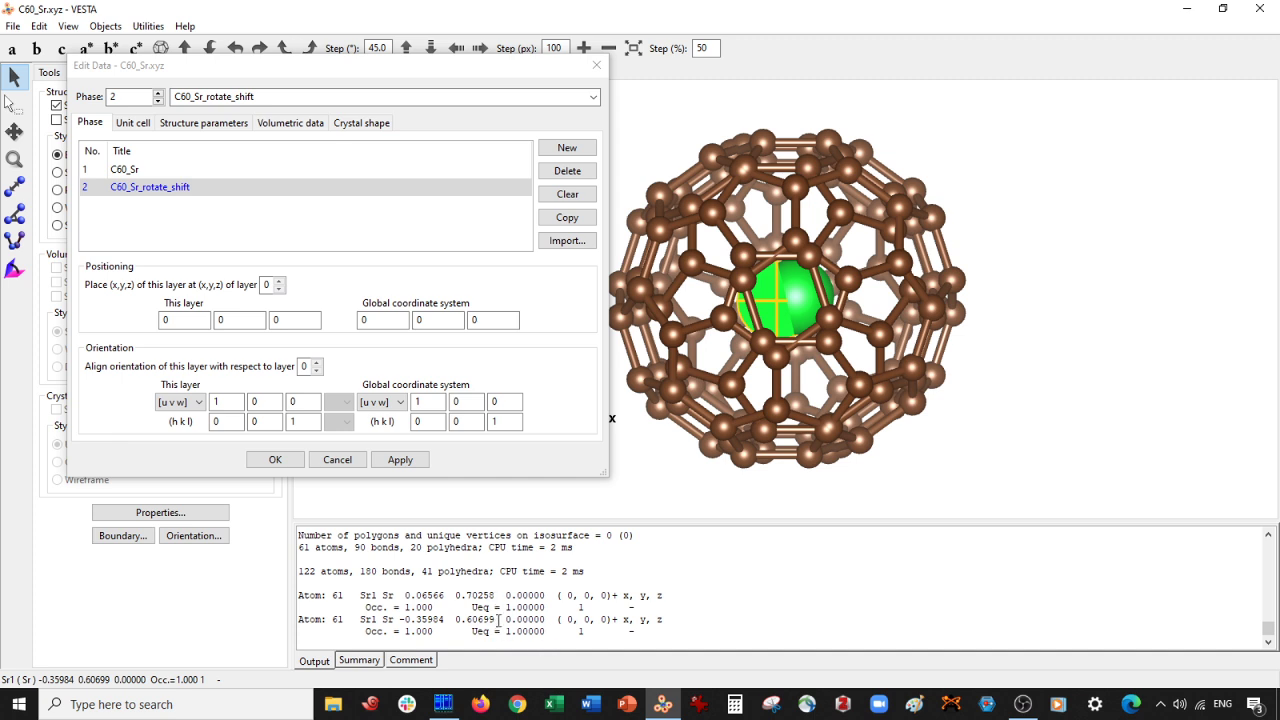
left_click_drag(493, 595, 456, 595)
key("ctrl+c")
left_click(735, 704)
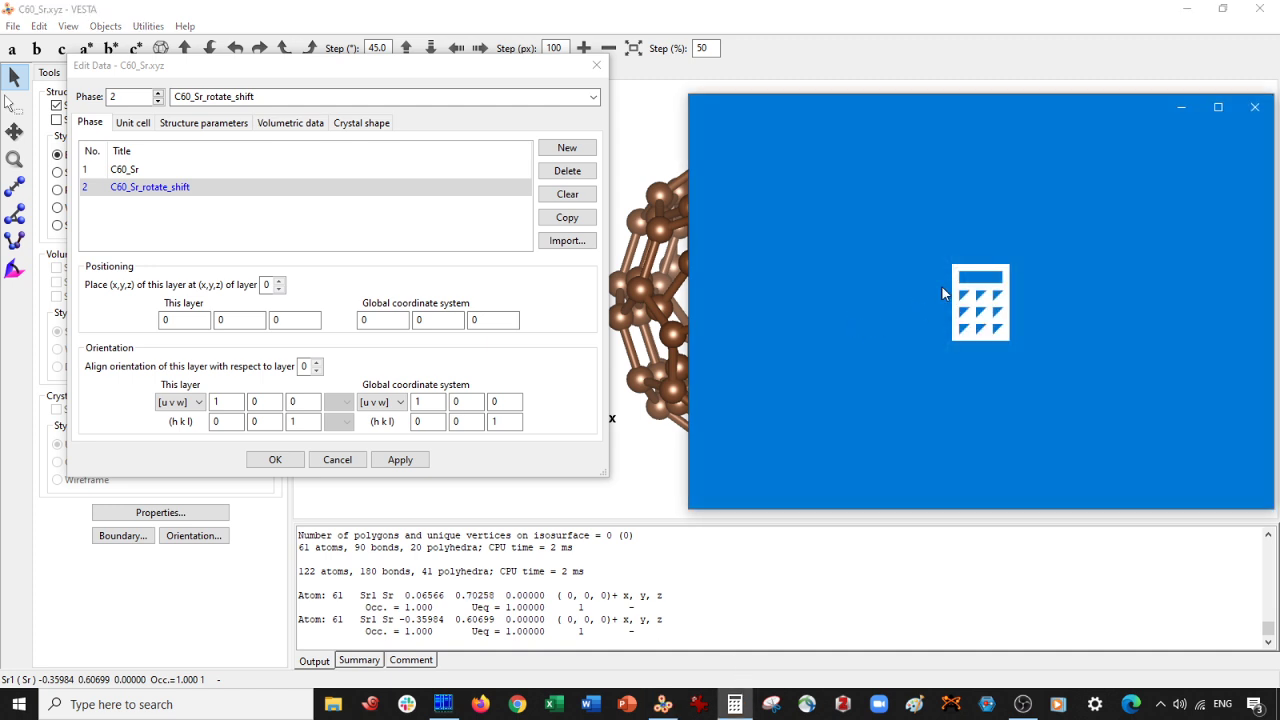
- Compute 0.70258 − 0.60699 in Calculator and enter 0.09559 as the y shift
key("ctrl+v")
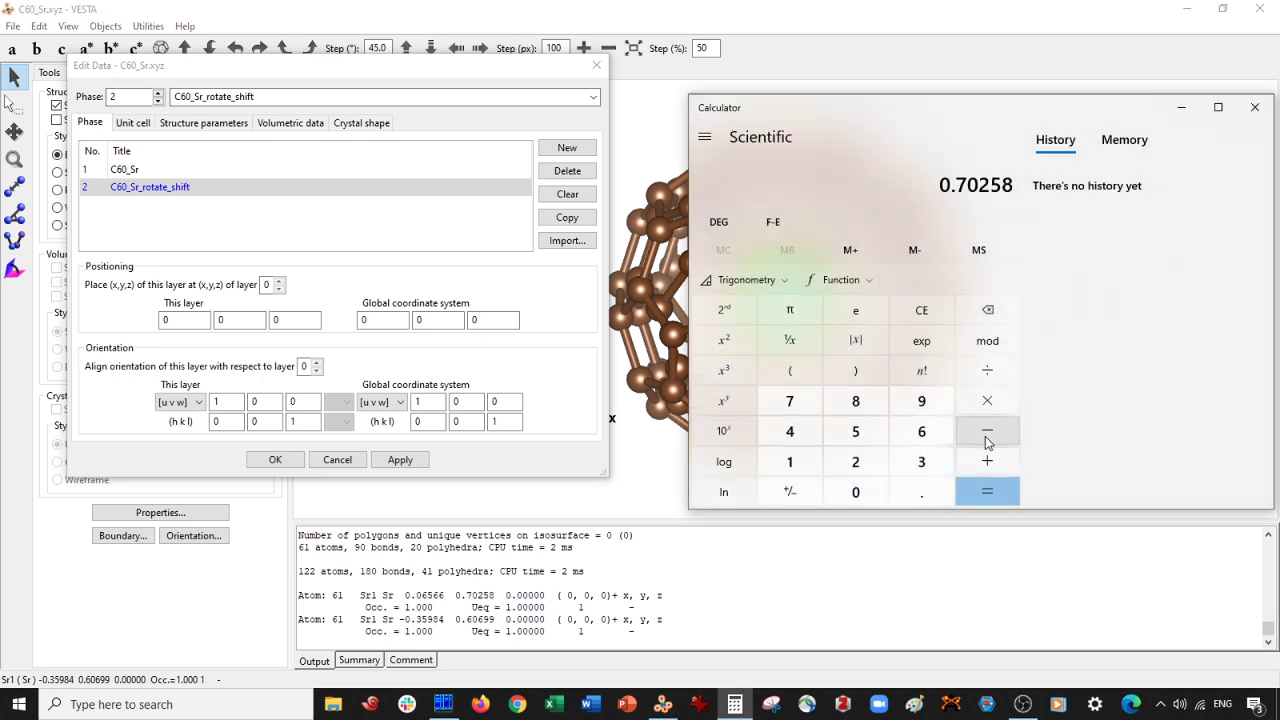
key("alt+Tab")
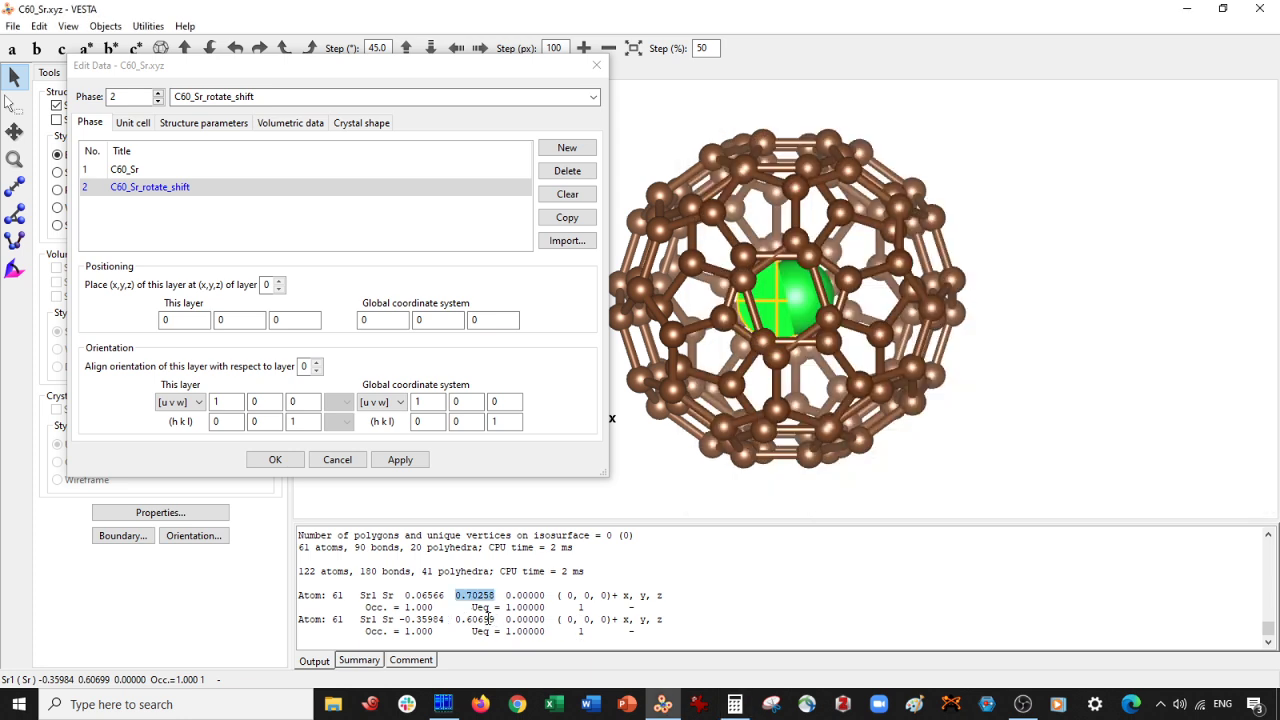
left_click_drag(496, 618, 458, 619)
key("ctrl+c")
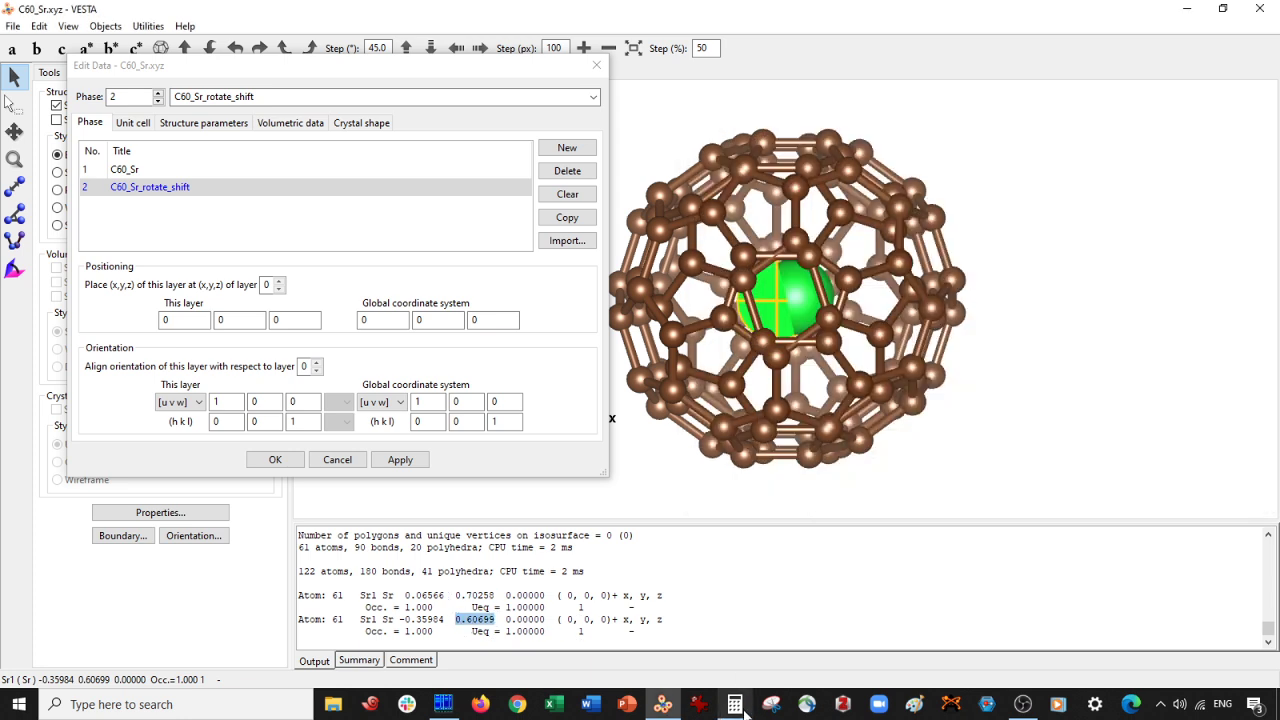
left_click(735, 704)
key("ctrl+v")
left_click(986, 491)
key("ctrl+c")
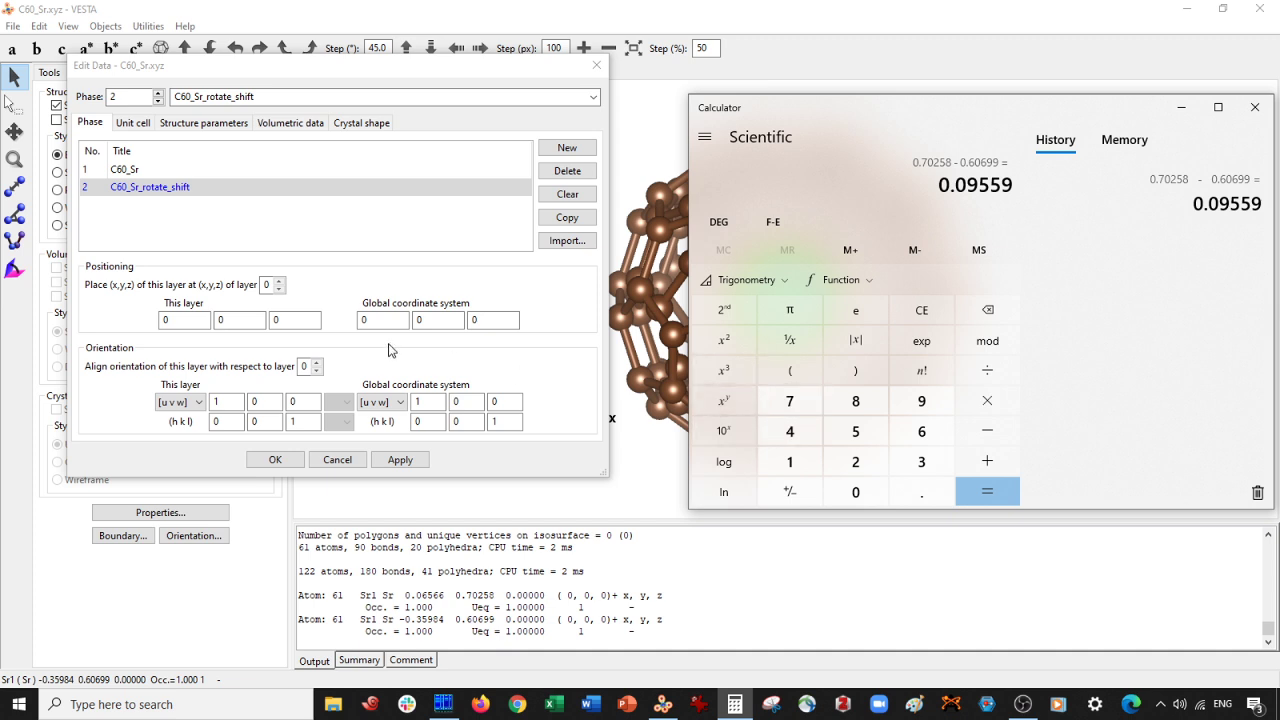
key("alt+Tab")
key("ctrl+v")
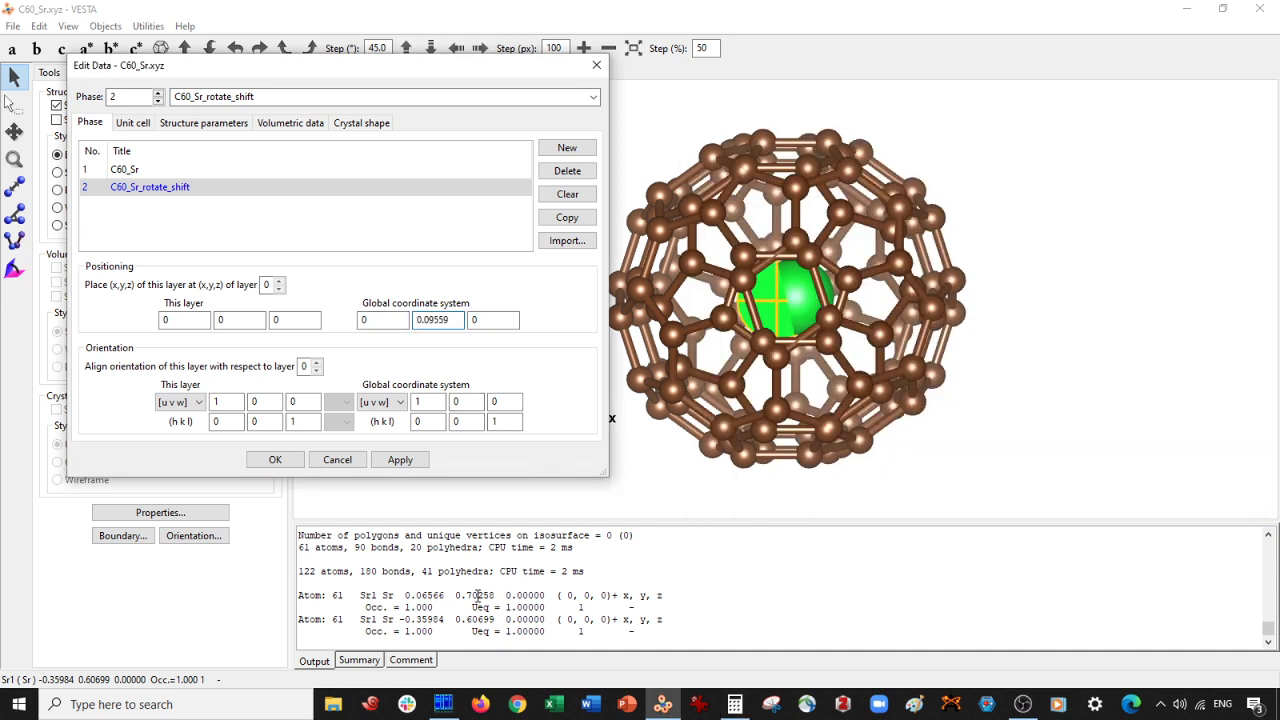
- Copy the first Sr x-coordinate 0.06566 into a fresh Calculator subtraction
left_click(432, 594)
left_click_drag(446, 595, 406, 595)
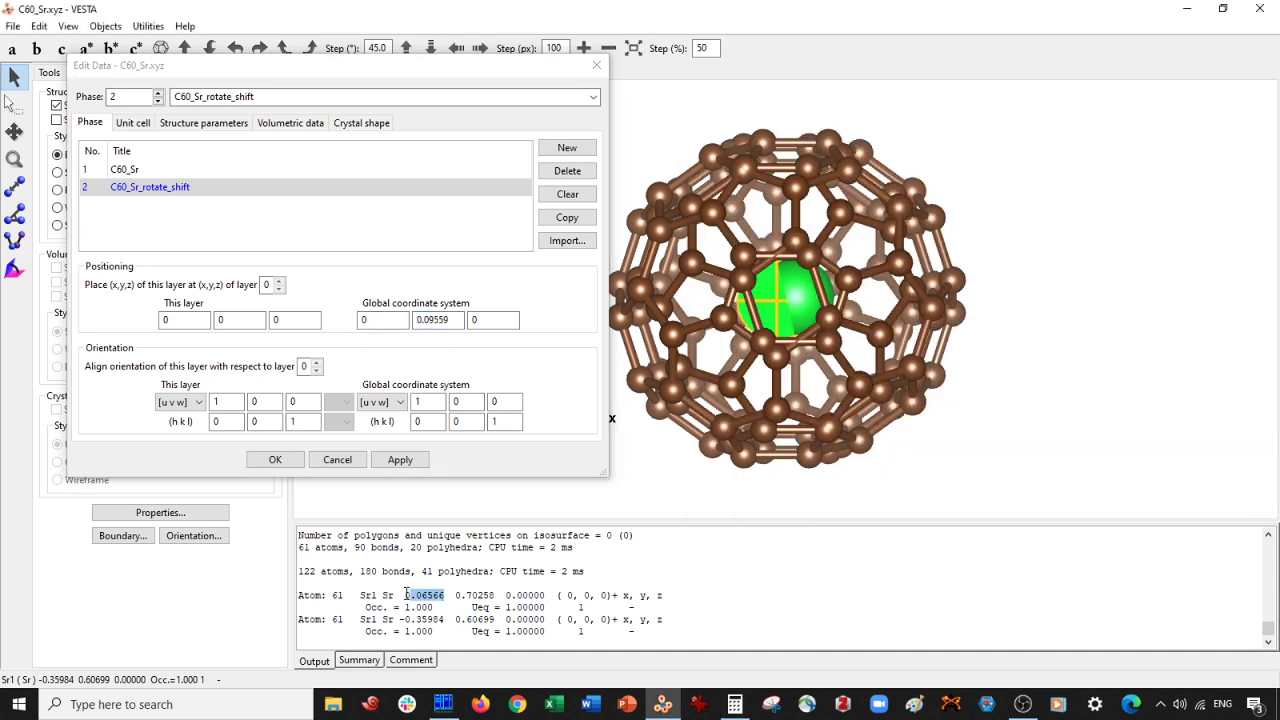
key("ctrl+c")
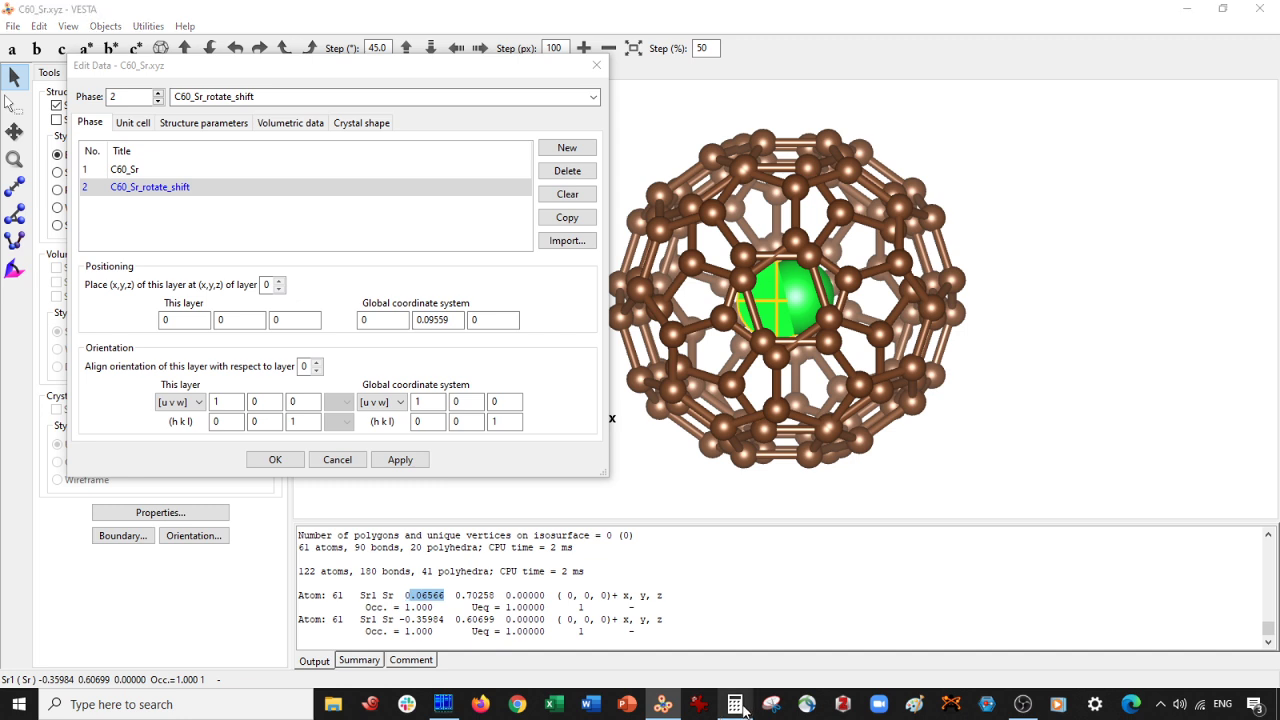
left_click(735, 704)
left_click(919, 314)
key("ctrl+v")
left_click(987, 430)
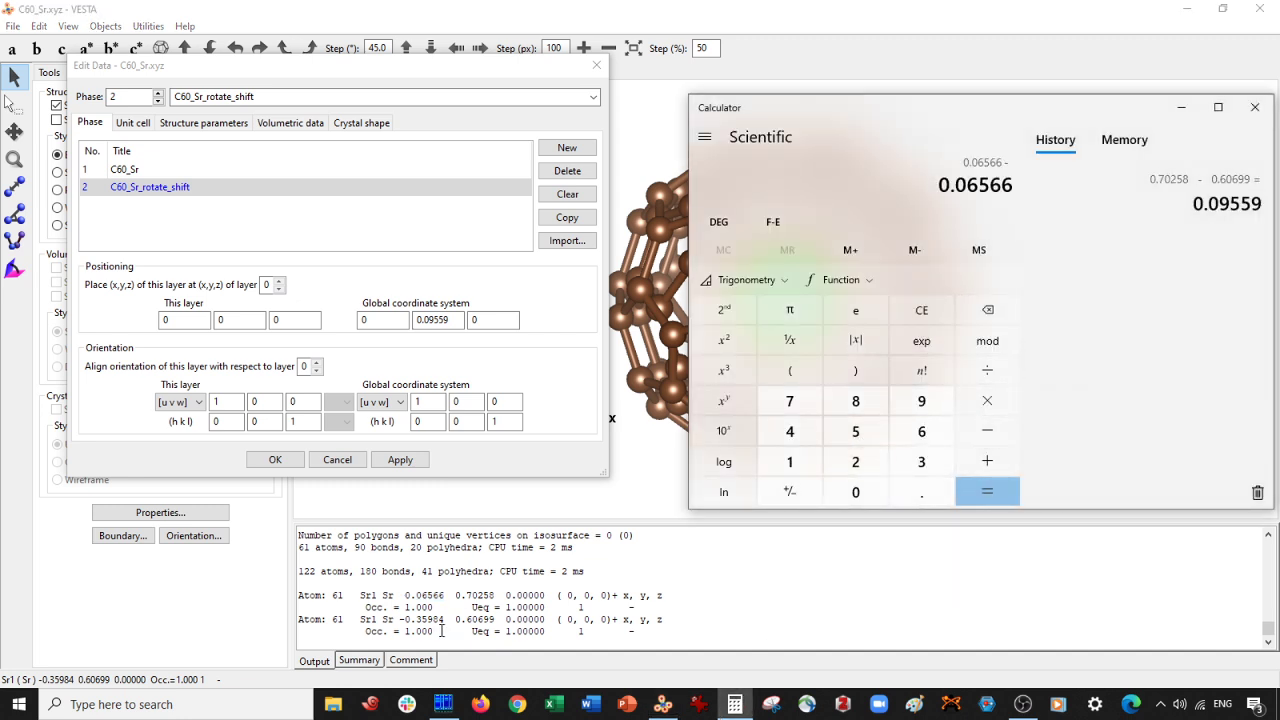
left_click(735, 704)
- Enter -0.35984 as the global x offset, apply, then remove its minus sign
left_click_drag(446, 620, 397, 621)
key("ctrl+c")
double_click(383, 319)
key("ctrl+v")
left_click(400, 460)
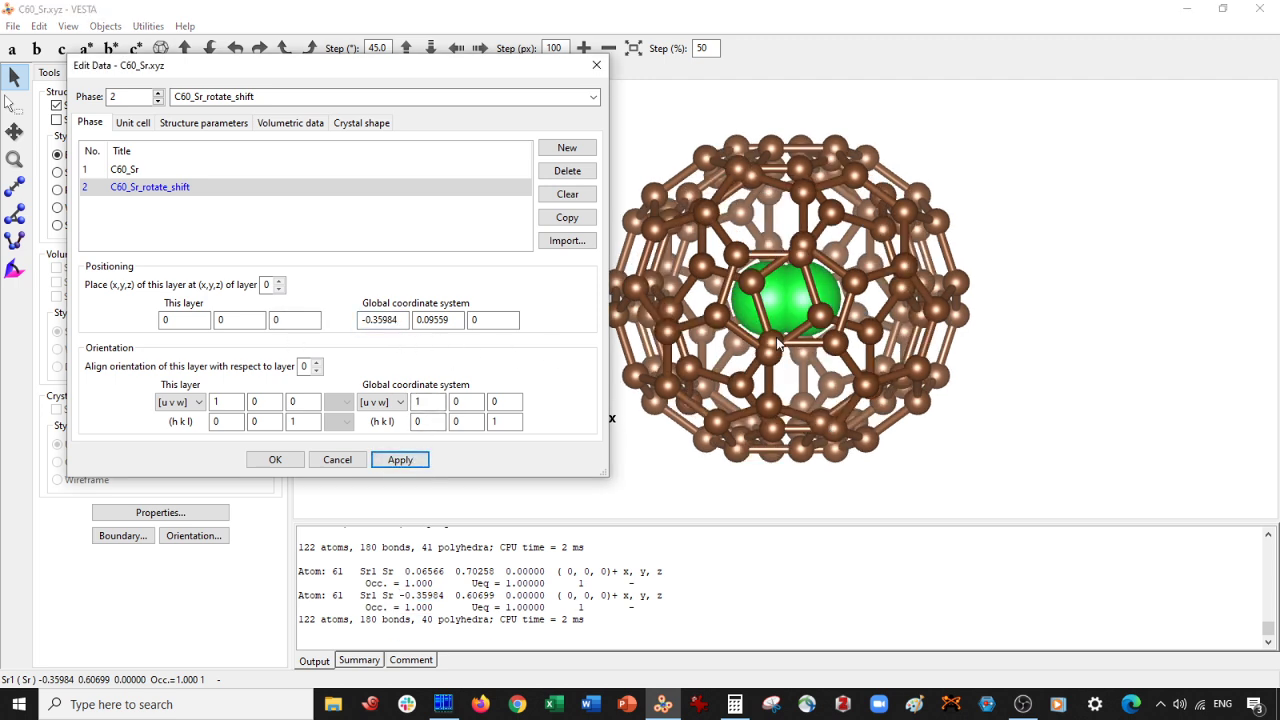
left_click(362, 319)
key("Delete")
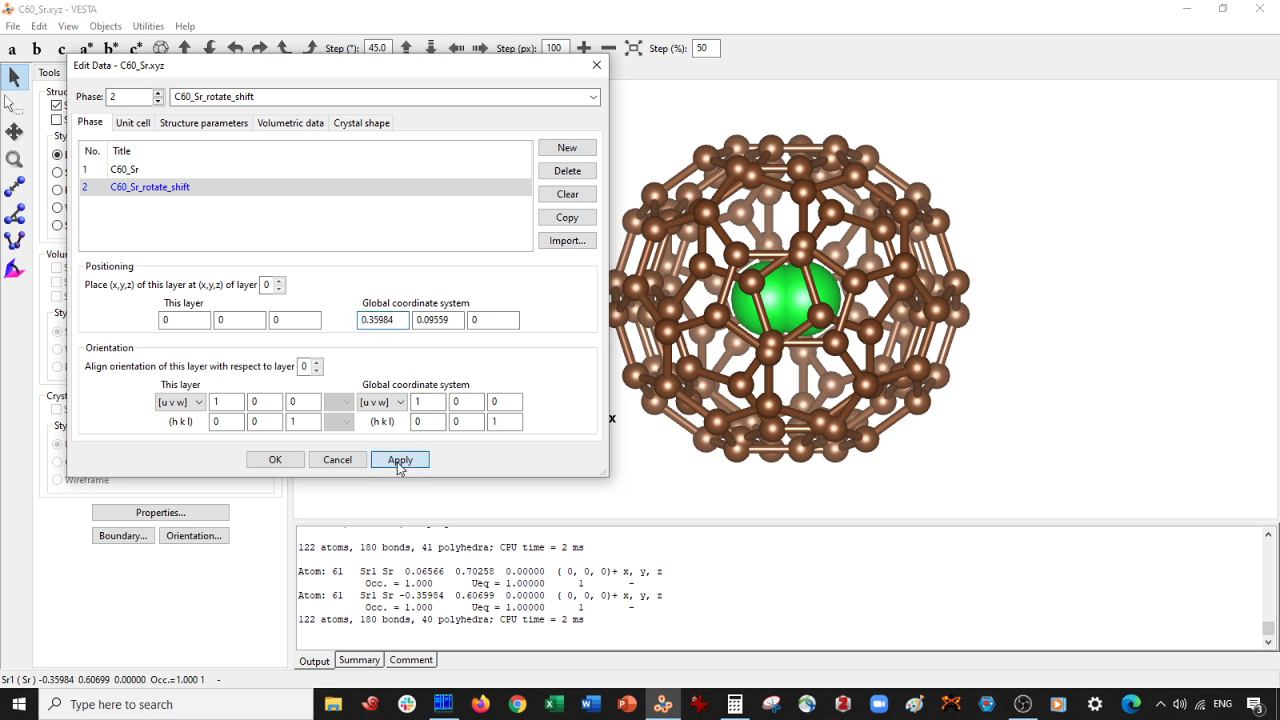
- Apply the 0.35984, 0.09559, 0 offset and rotate the view to verify the cages align
left_click(400, 459)
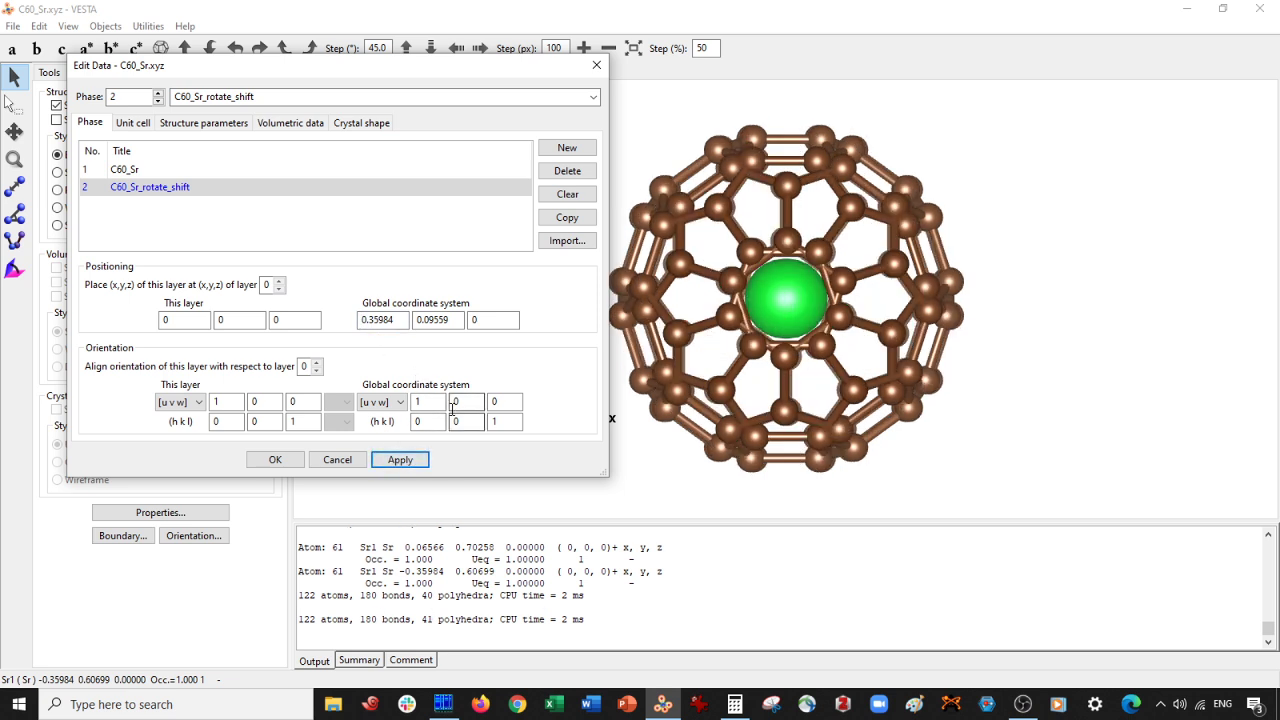
left_click(740, 705)
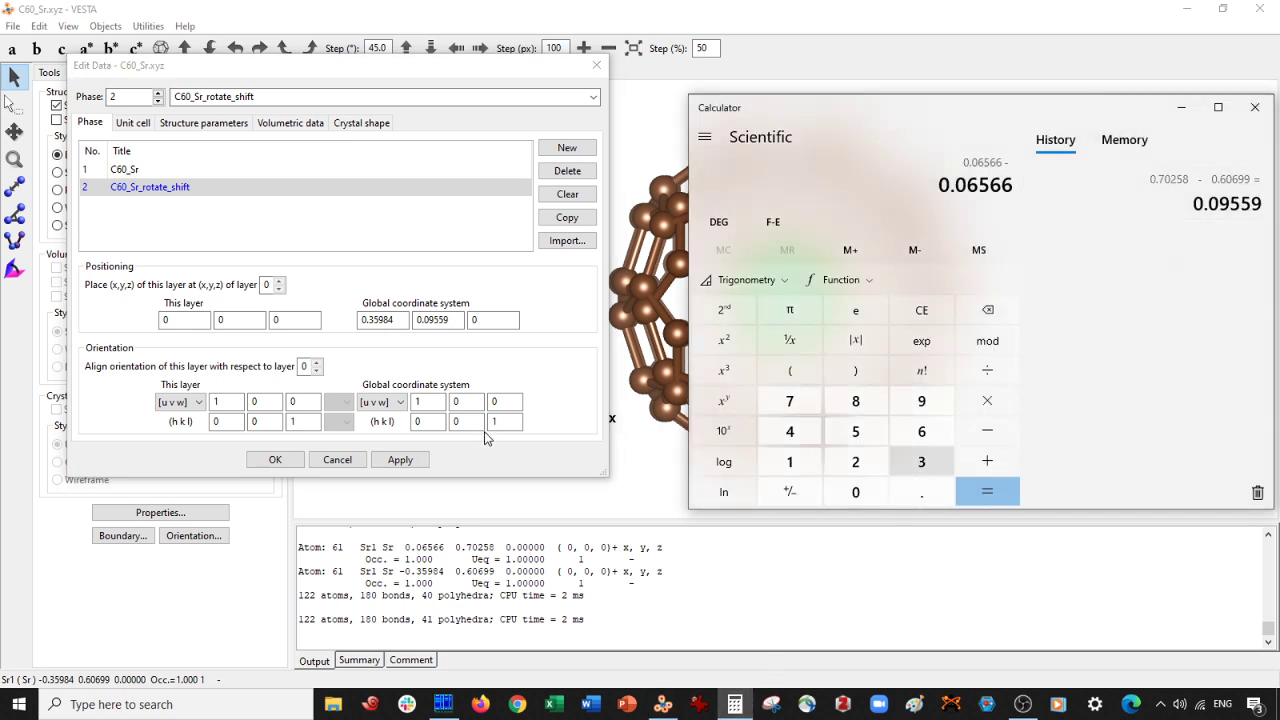
left_click_drag(984, 107, 789, 140)
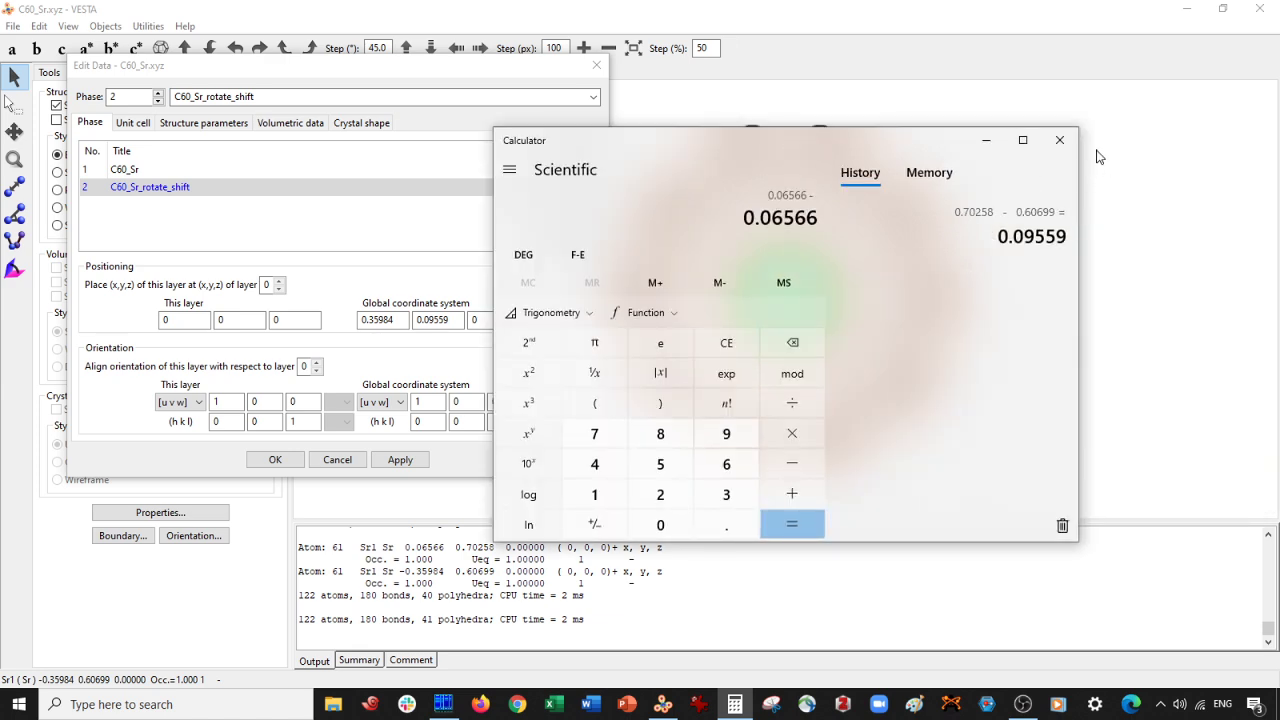
left_click(1060, 140)
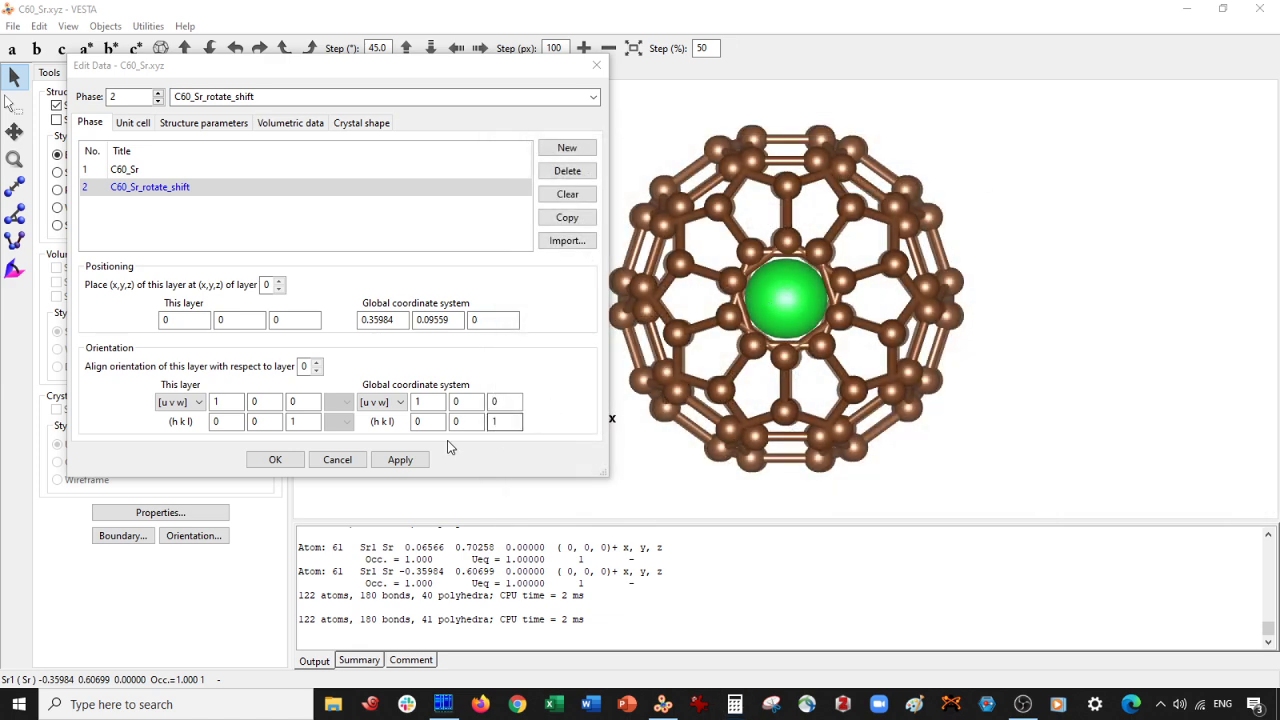
left_click_drag(619, 370, 741, 332)
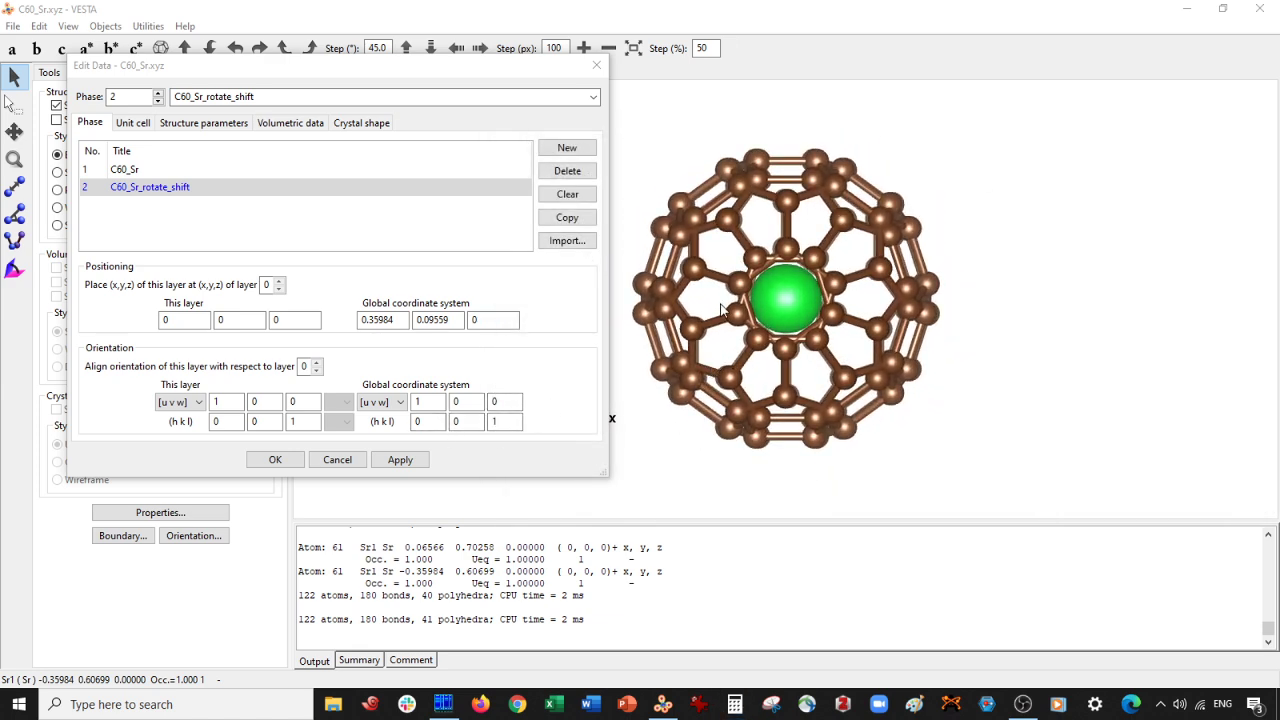
- Set phase 2's global z offset to 8, apply, inspect the stacked cages, and confirm
left_click(136, 190)
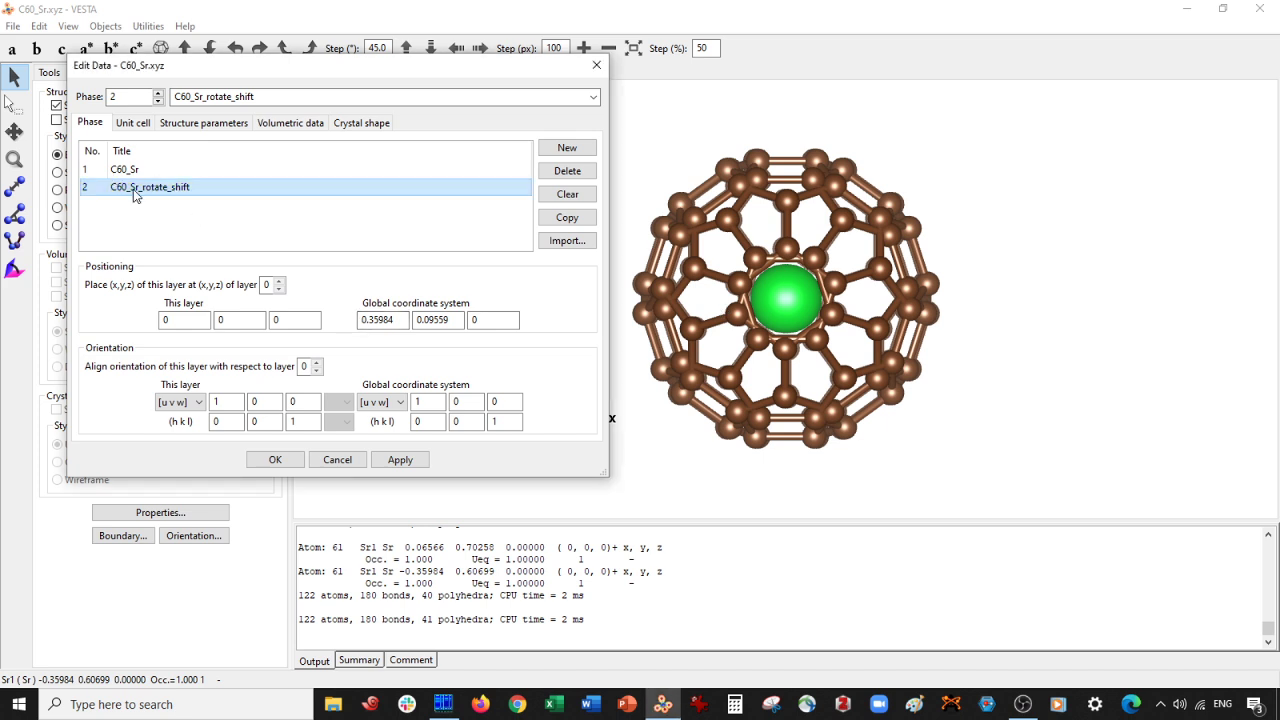
double_click(477, 320)
type("8")
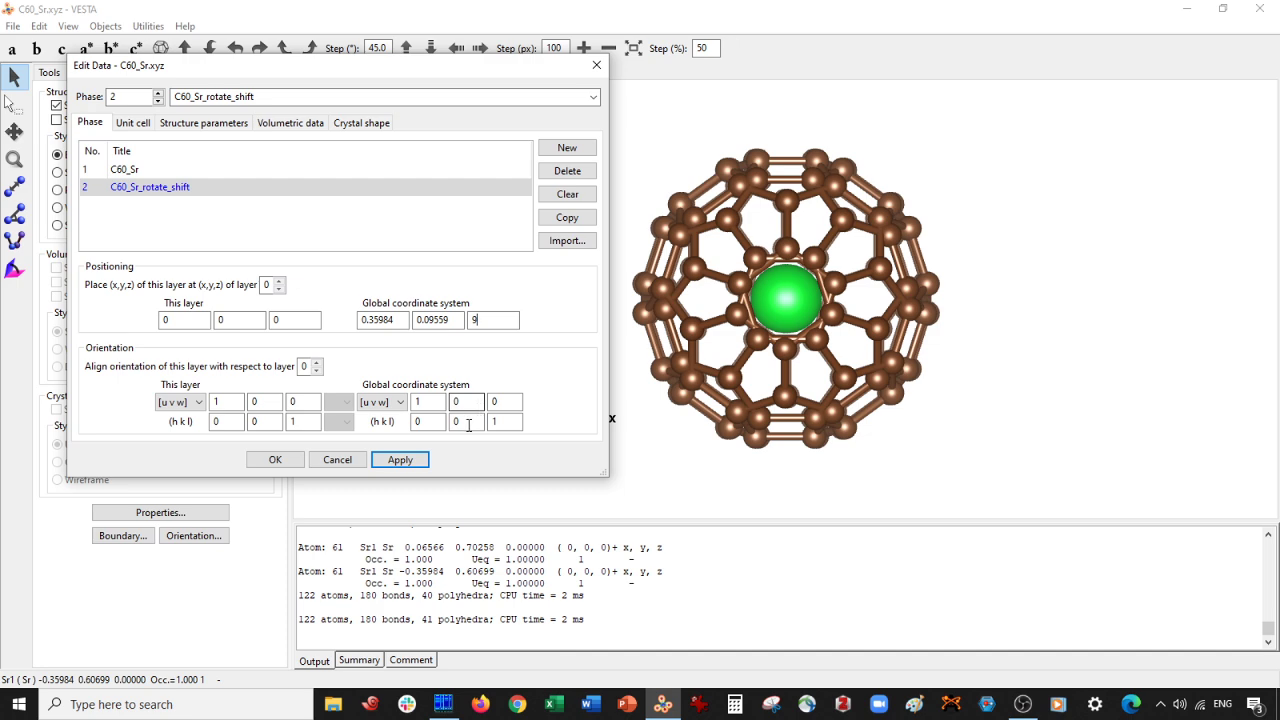
left_click(400, 459)
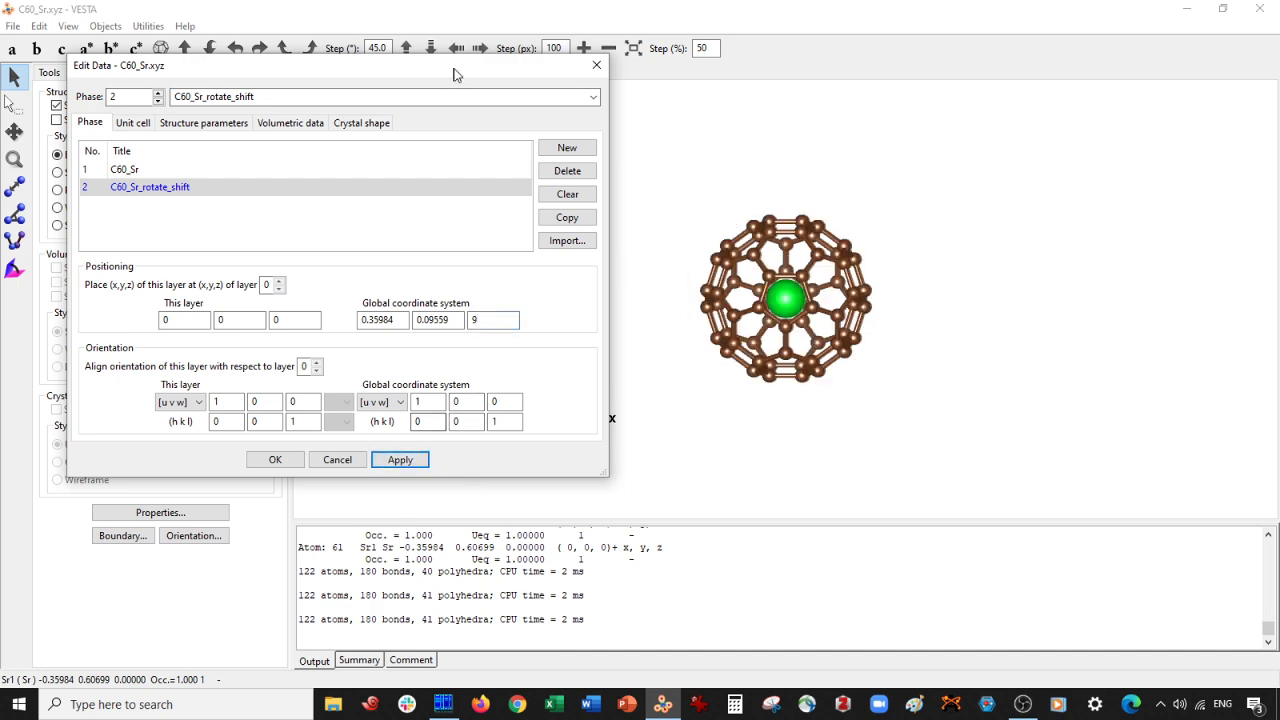
left_click_drag(453, 78, 400, 130)
left_click_drag(565, 165, 603, 180)
left_click_drag(661, 246, 706, 194)
scroll(880, 305, "up", 3)
scroll(692, 205, "down", 2)
left_click(220, 514)
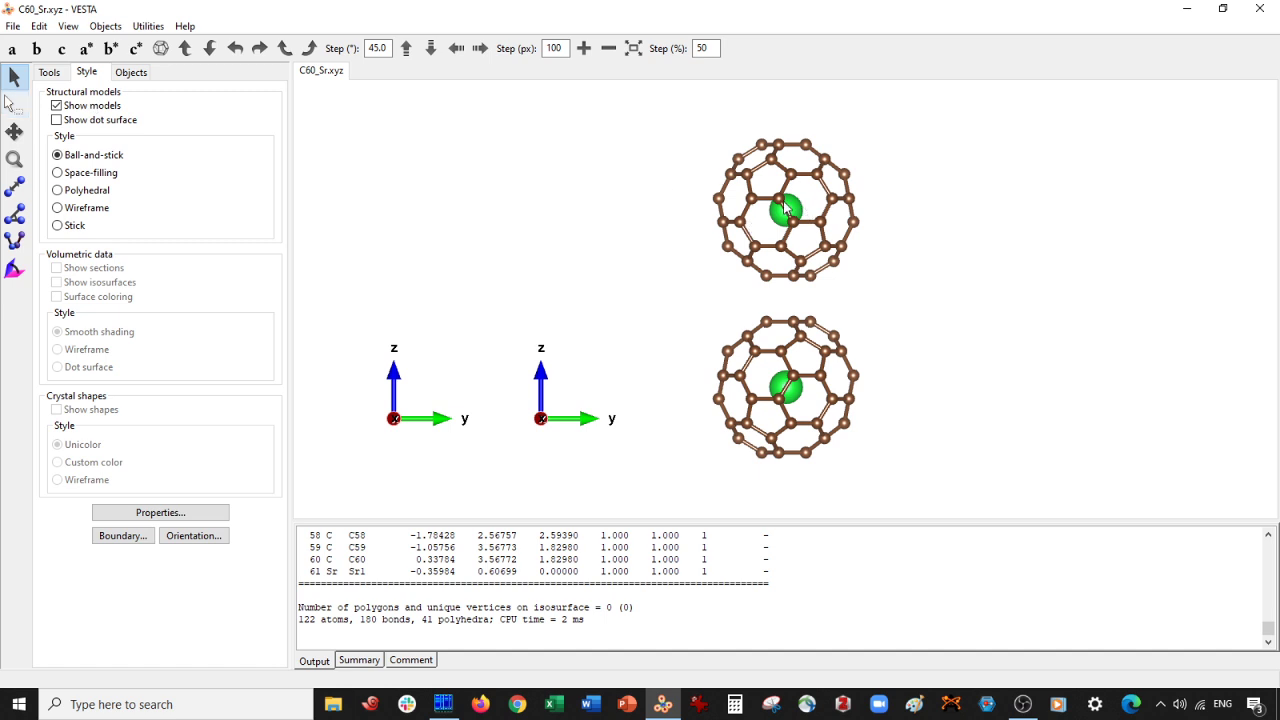
- Select the upper and lower Sr atoms and delete them
left_click(14, 103)
left_click(795, 205)
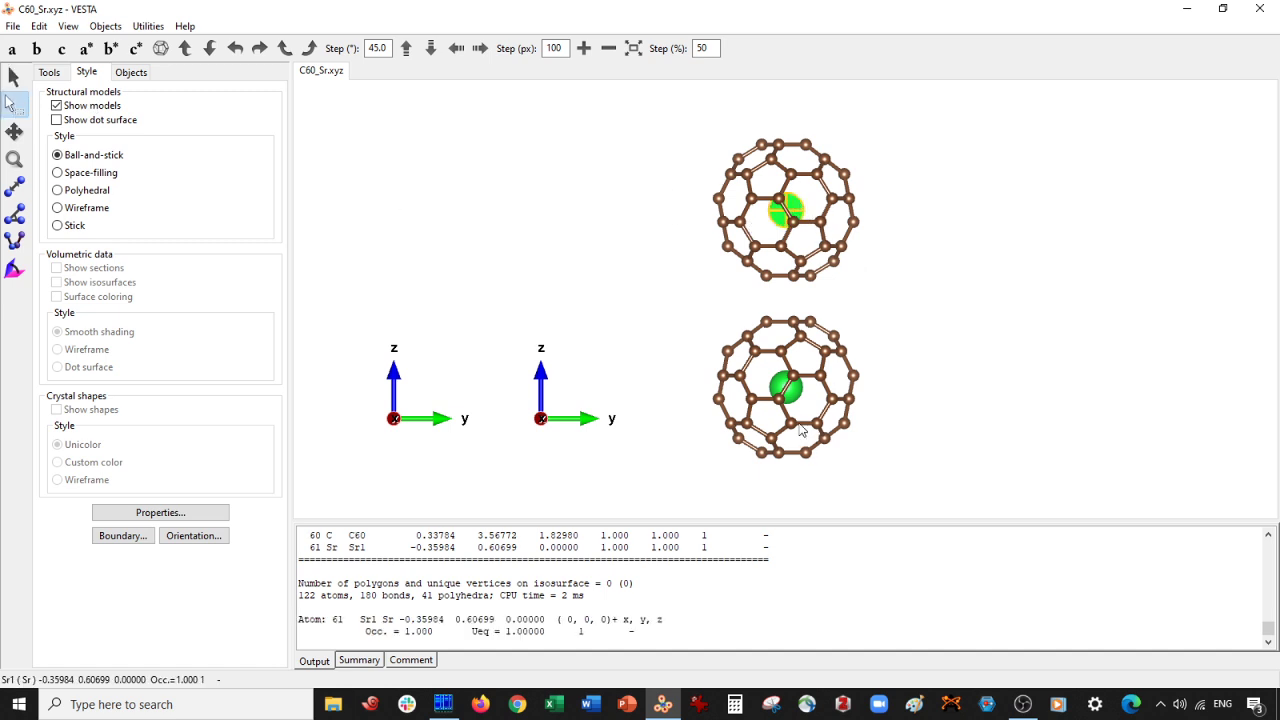
left_click(800, 396, "shift")
key("Delete")
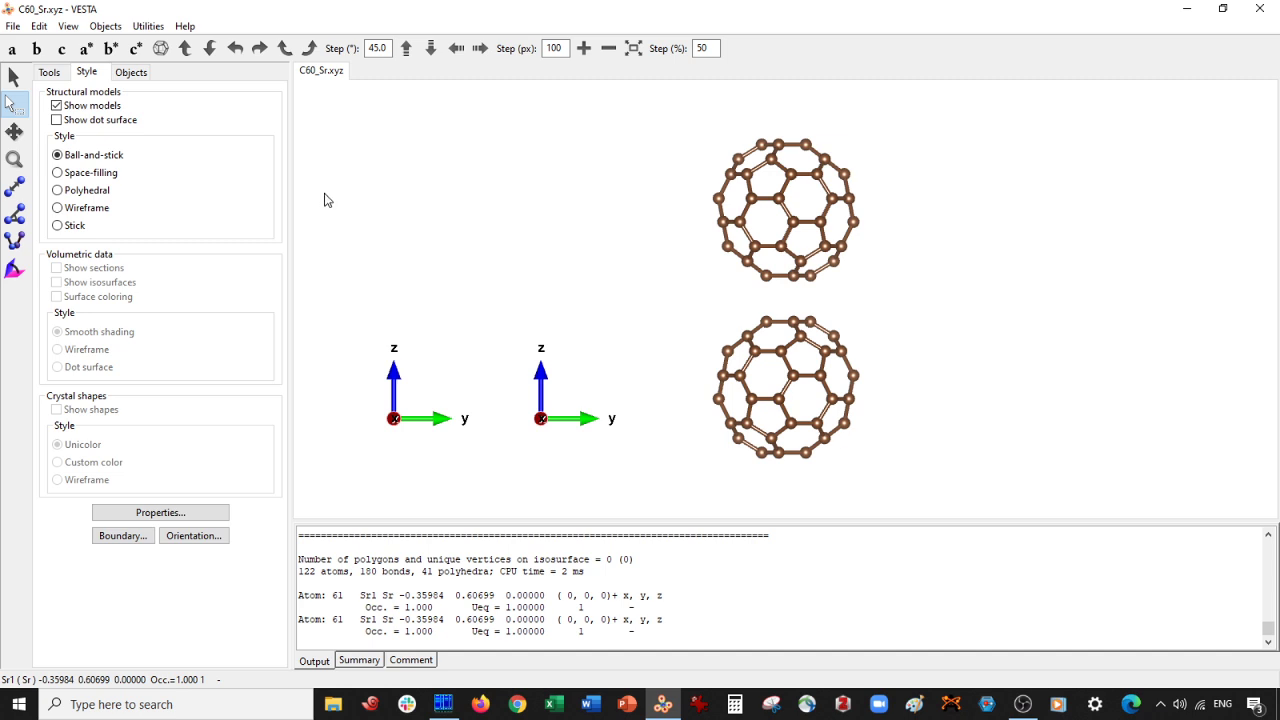
- Export the stacked cages as C60_hetero.xyz
left_click(13, 26)
left_click(60, 163)
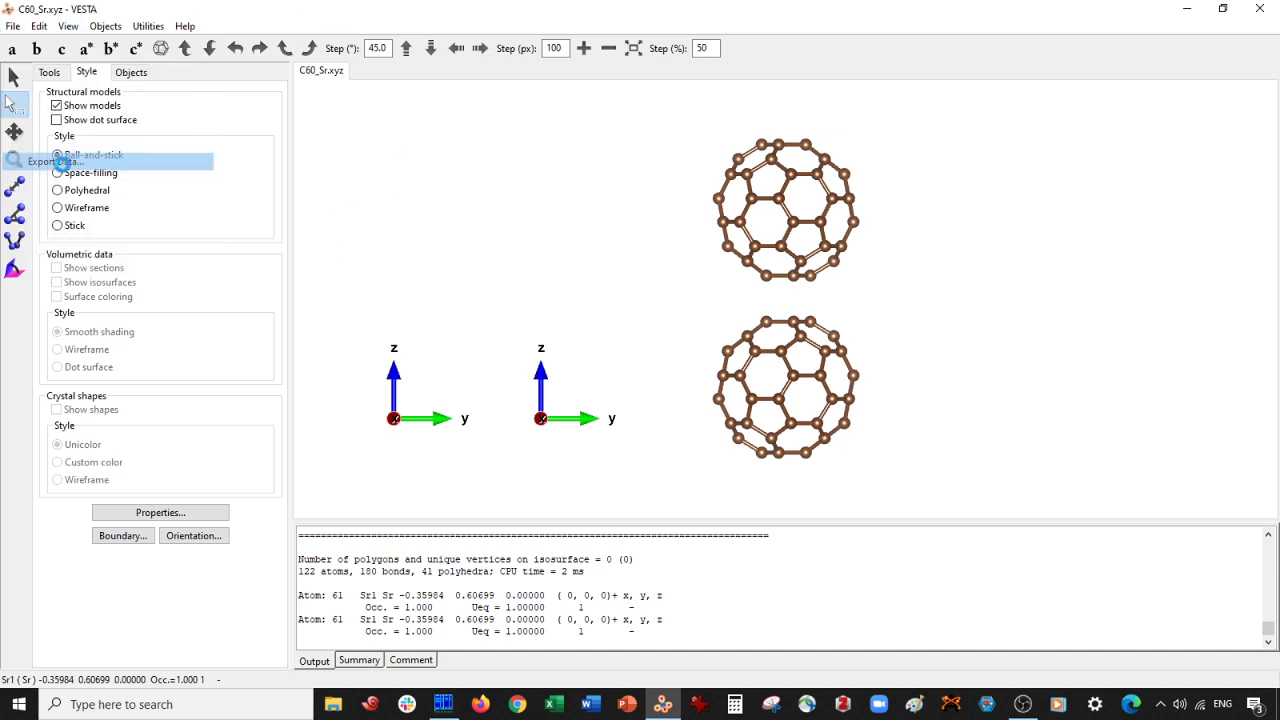
left_click(167, 356)
key("BackSpace")
key("BackSpace")
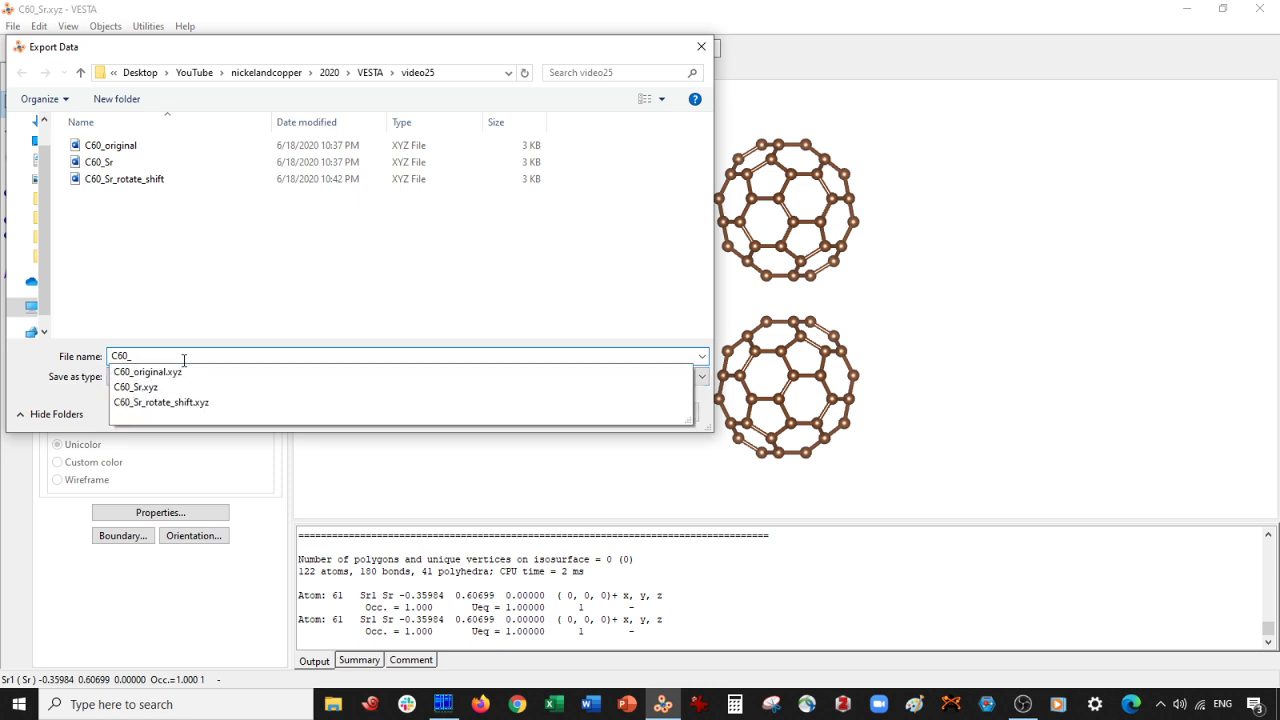
type("hetero")
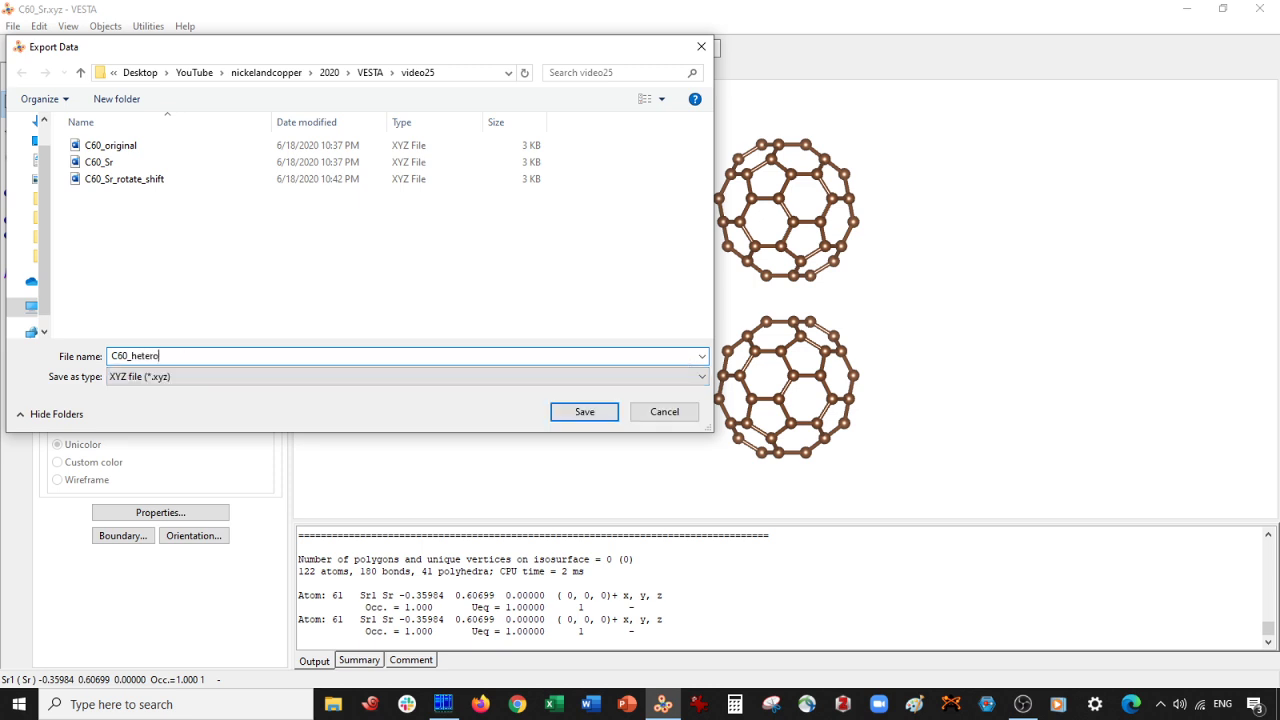
left_click(584, 411)
left_click(746, 362)
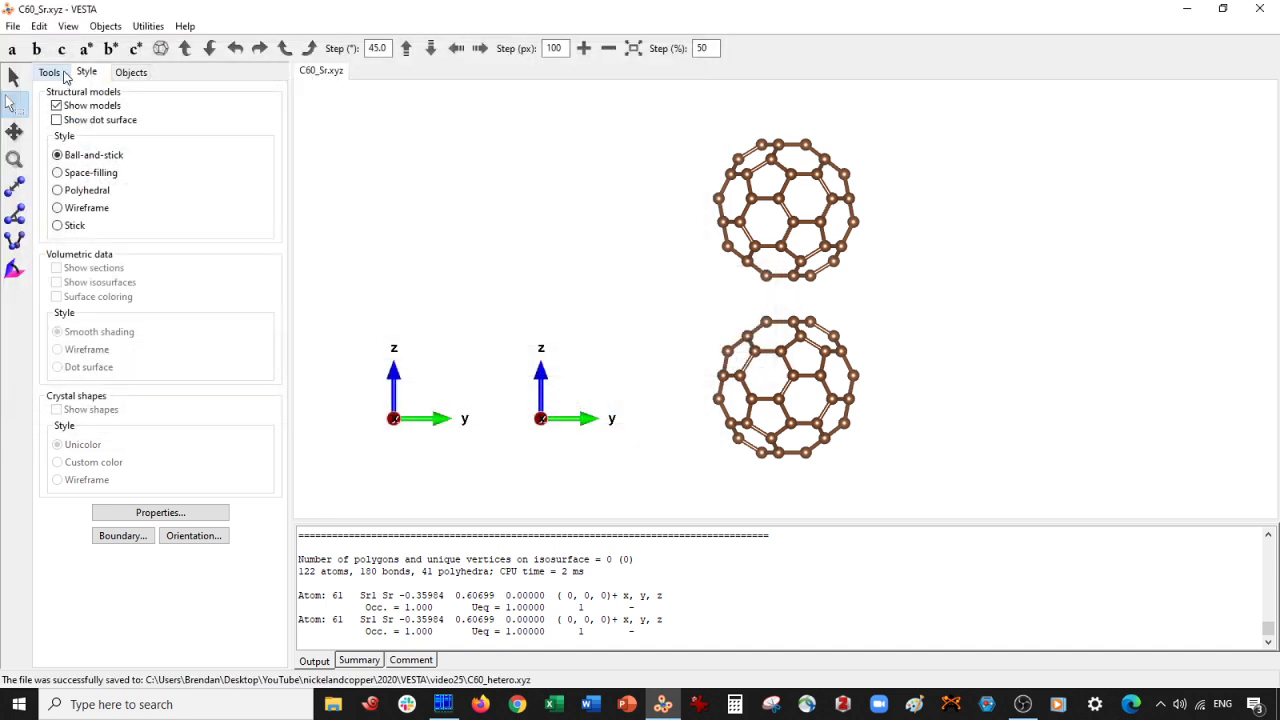
- Export C60_hetero.vasp as a Cartesian VASP POSCAR, then close the structure without saving
left_click(13, 26)
left_click(55, 161)
type("C60_hetero")
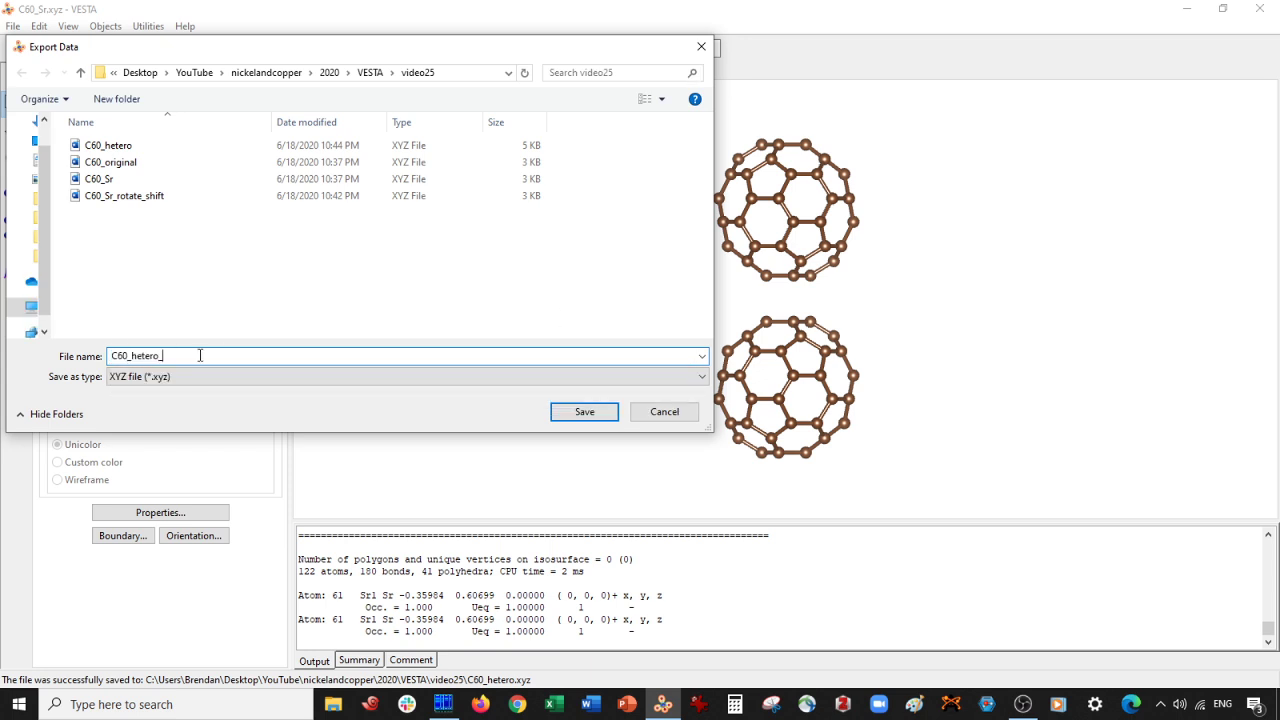
type(".v")
left_click(140, 377)
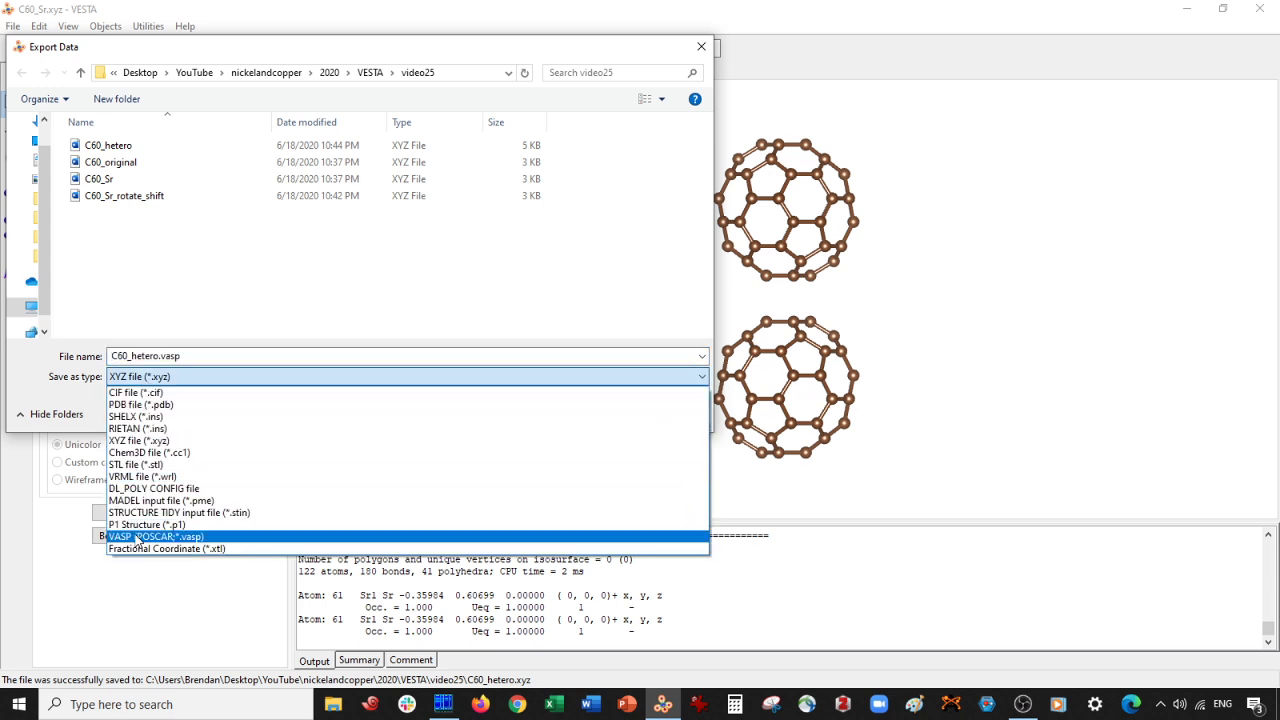
left_click(137, 537)
left_click(213, 356)
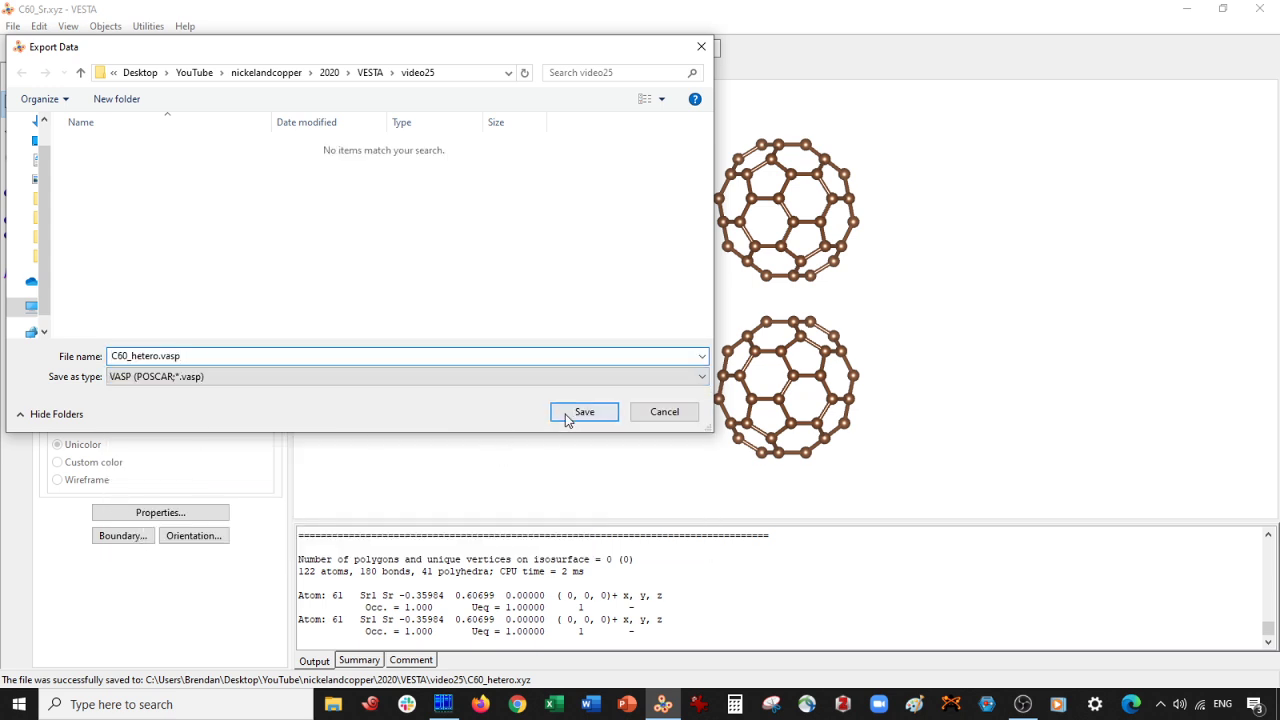
left_click(562, 420)
left_click(150, 142)
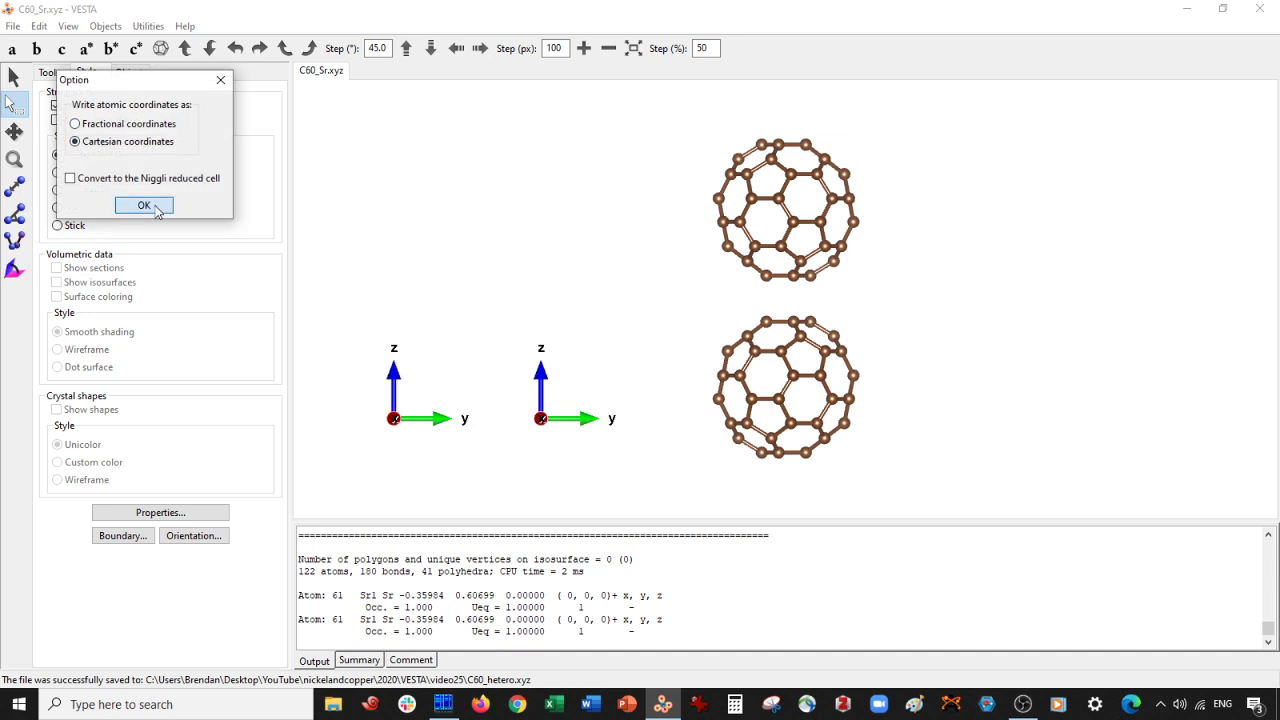
left_click(144, 205)
key("ctrl+w")
left_click(697, 352)
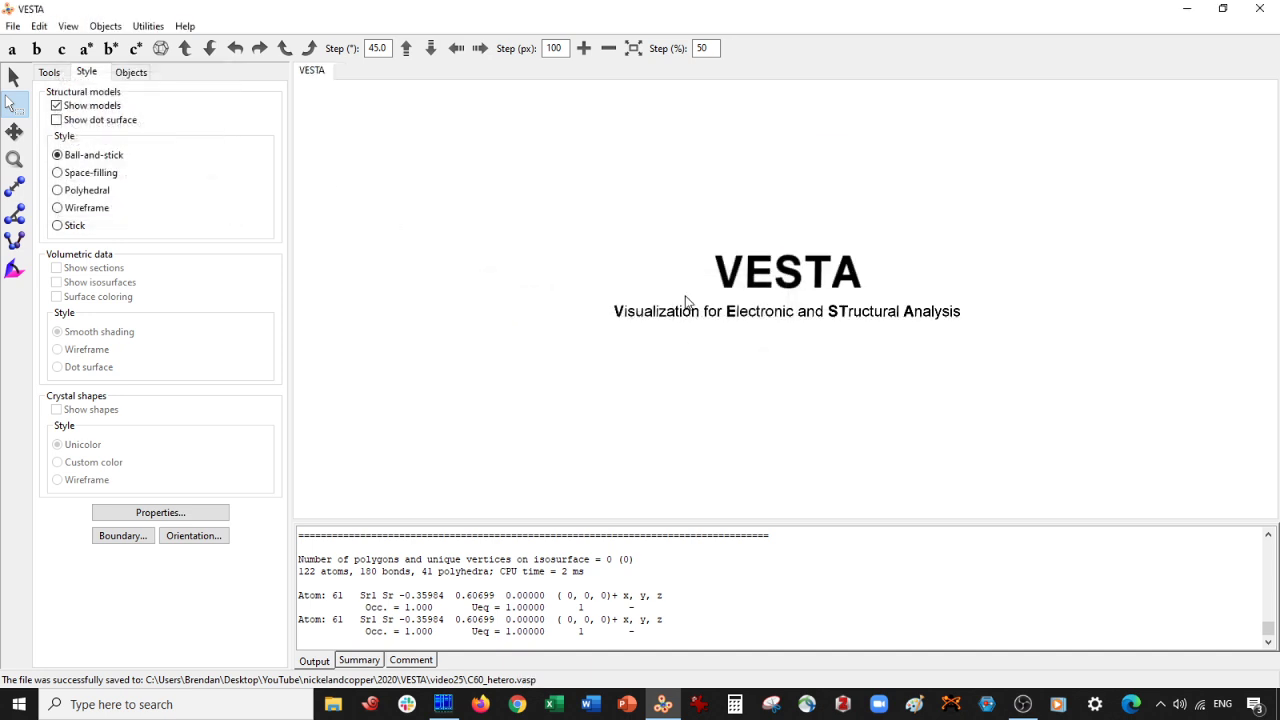
- Retitle C60_hetero.xyz to 'C60_hetero_rotate', copy the new title, and save the file
left_click(446, 706)
left_click(717, 112)
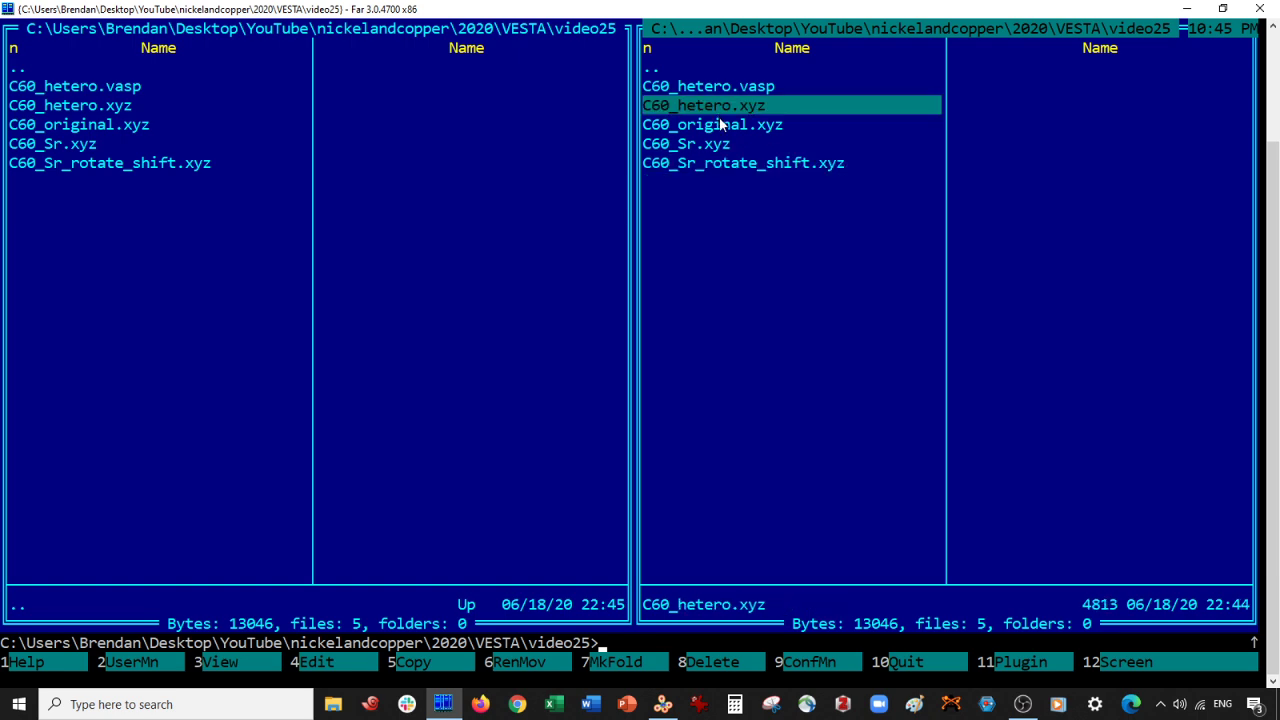
key("F4")
key("Down")
key("shift+Down")
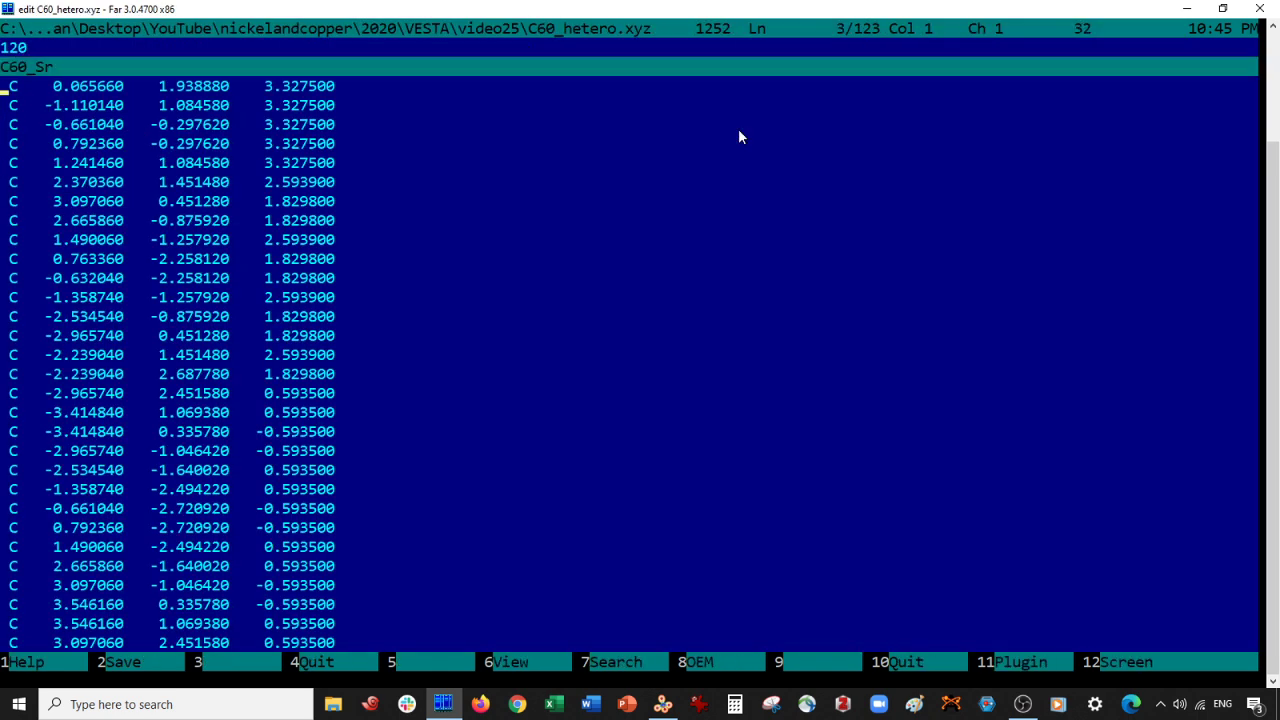
key("Delete")
key("Return")
key("Up")
type("C6")
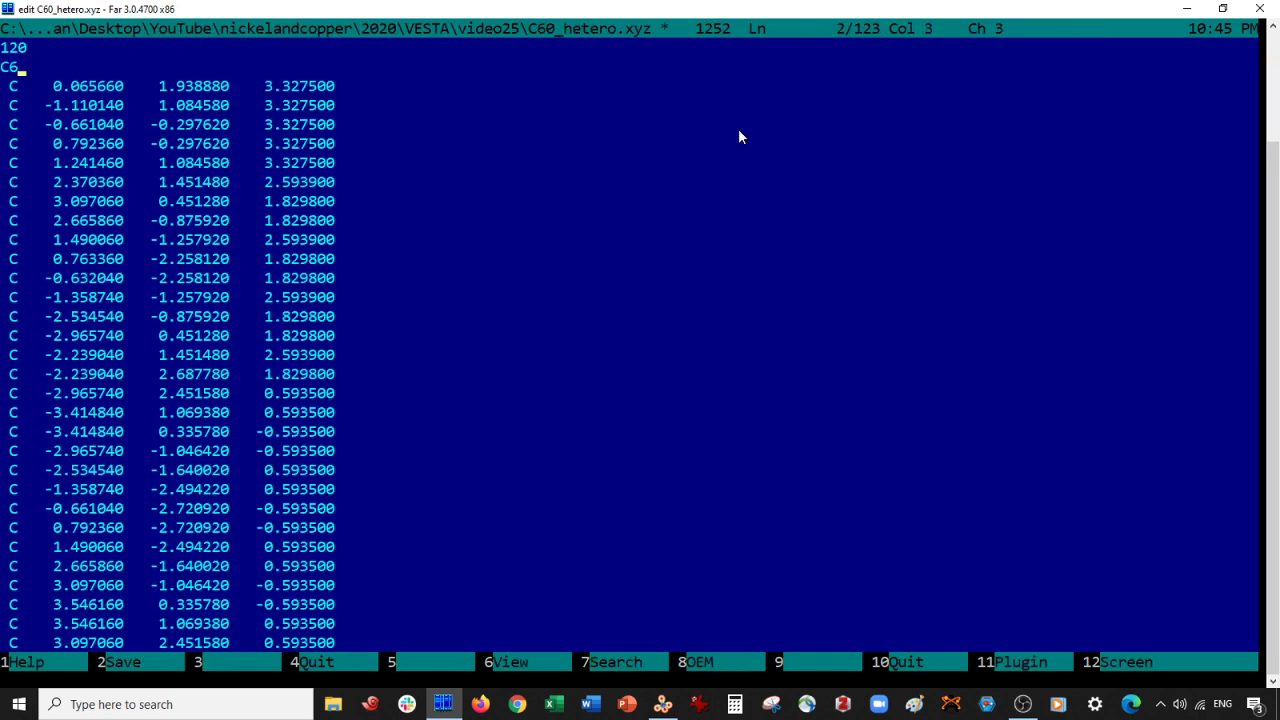
type("0_hetero_rotate")
left_click(3, 70)
key("shift+Down")
key("ctrl+c")
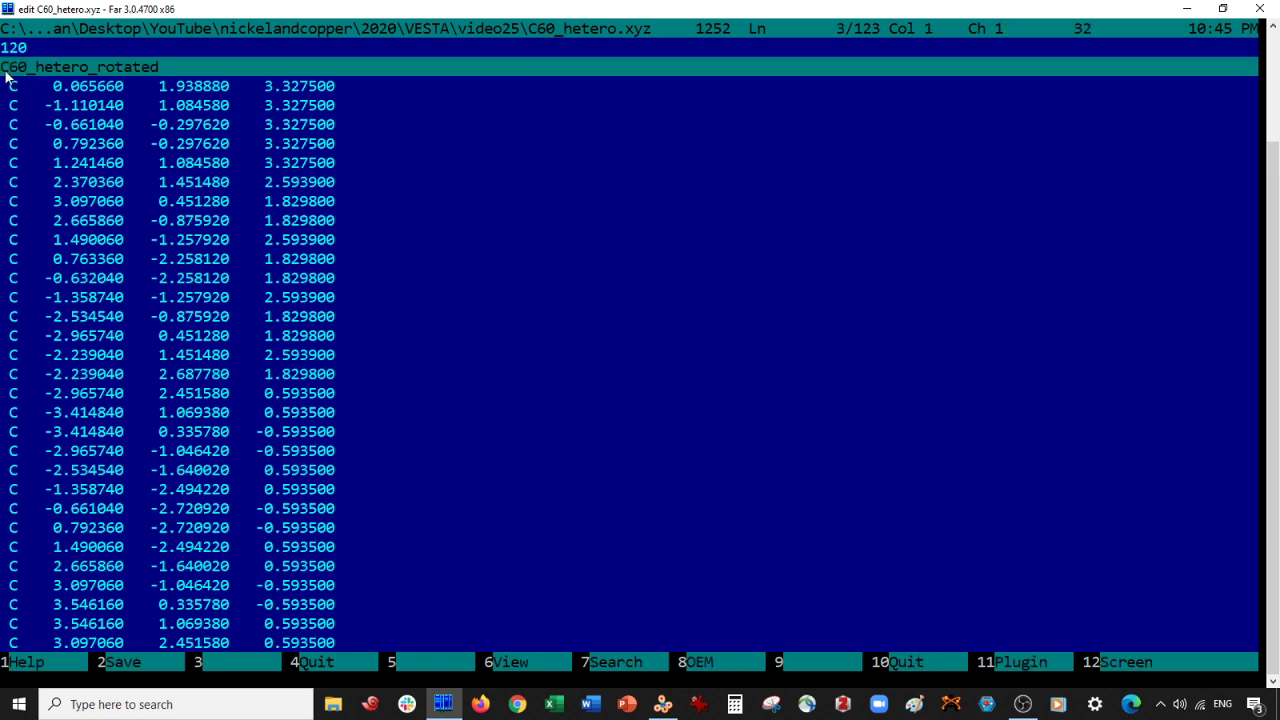
key("shift+F10")
- Replace the C60_Sr title in C60_hetero.vasp with the copied title
key("Up")
key("F4")
key("Up")
key("ctrl+y")
key("ctrl+v")
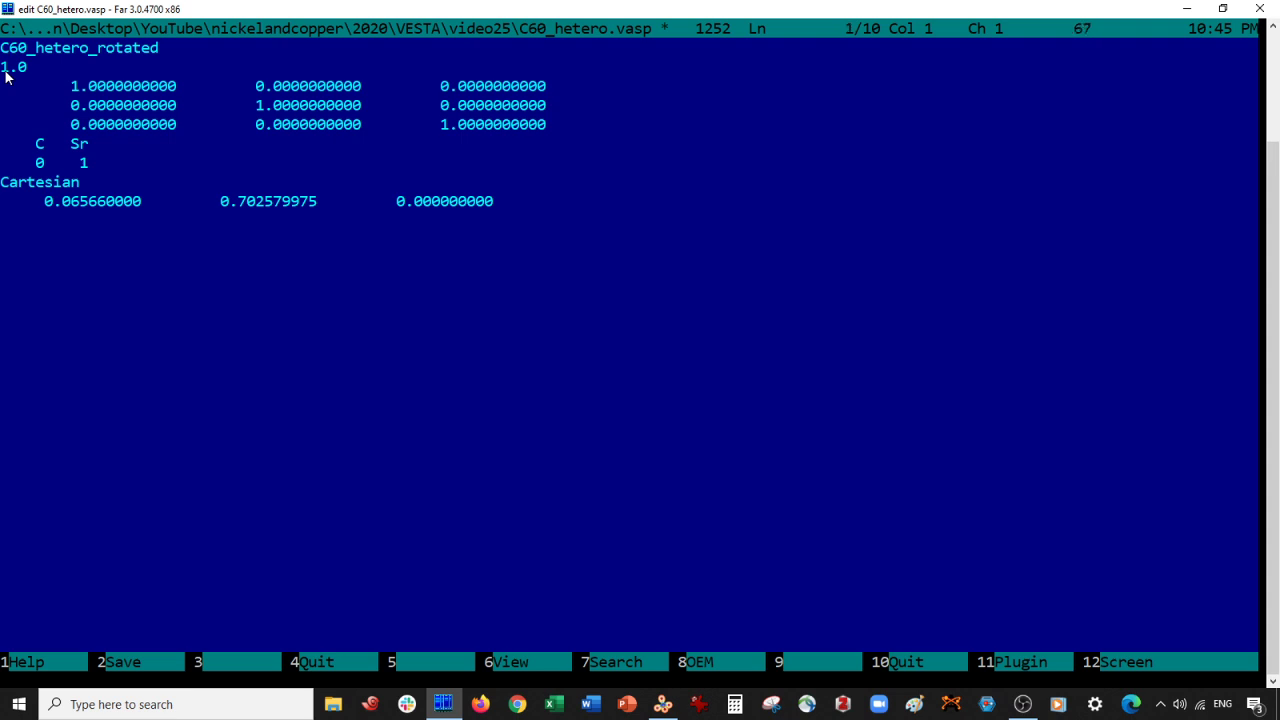
left_click(165, 53)
- Remove the Sr species, its count and the leftover Sr coordinate line from C60_hetero.vasp
left_click(77, 148)
key("alt+shift+Down")
key("alt+shift+Right")
key("alt+shift+Right")
key("Delete")
key("Left")
key("Left")
left_click(2, 204)
key("ctrl+y")
key("F10")
- Copy all of C60_hetero.xyz and paste its atom lines below Cartesian in C60_hetero.vasp
left_click(784, 108)
key("F4")
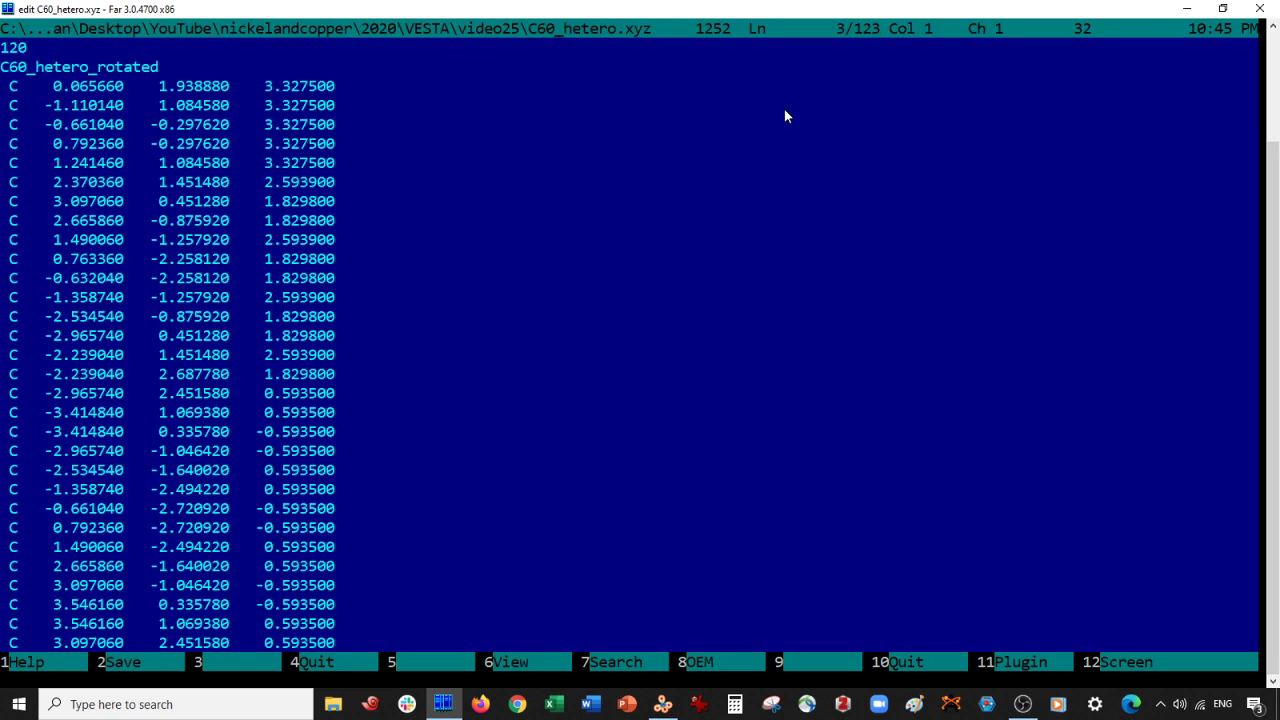
key("ctrl+a")
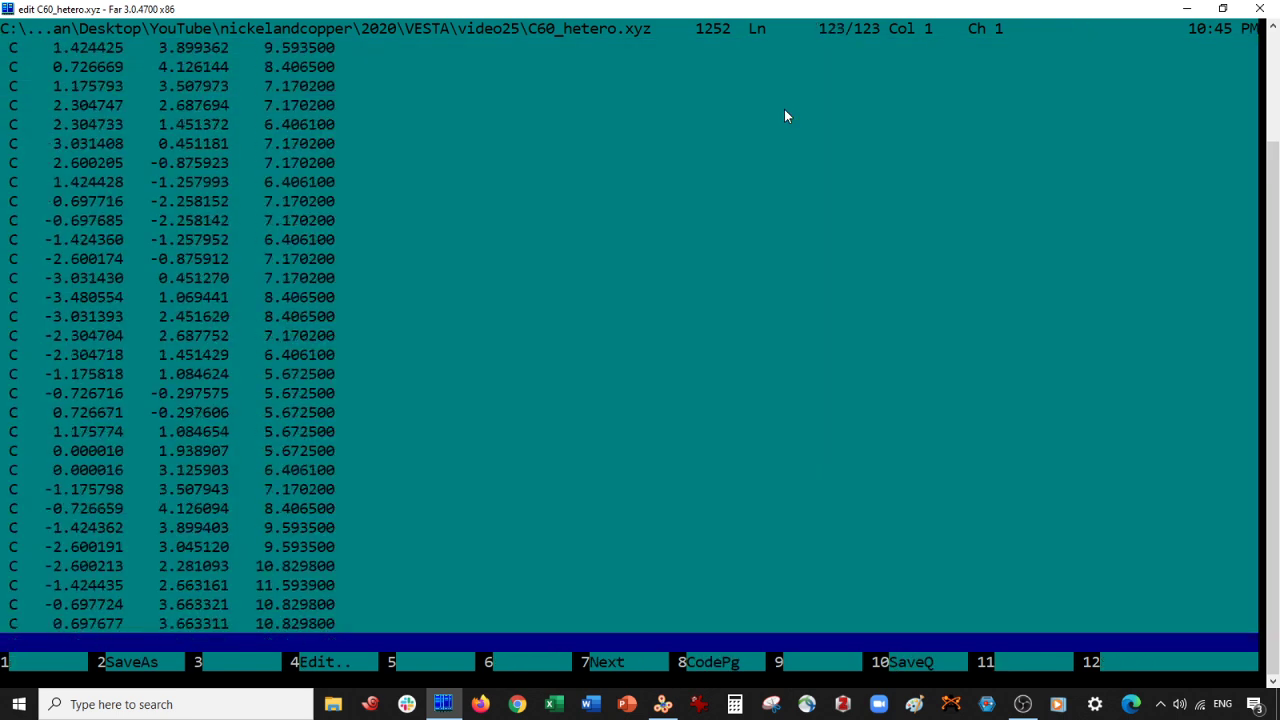
key("F10")
key("Up")
key("F4")
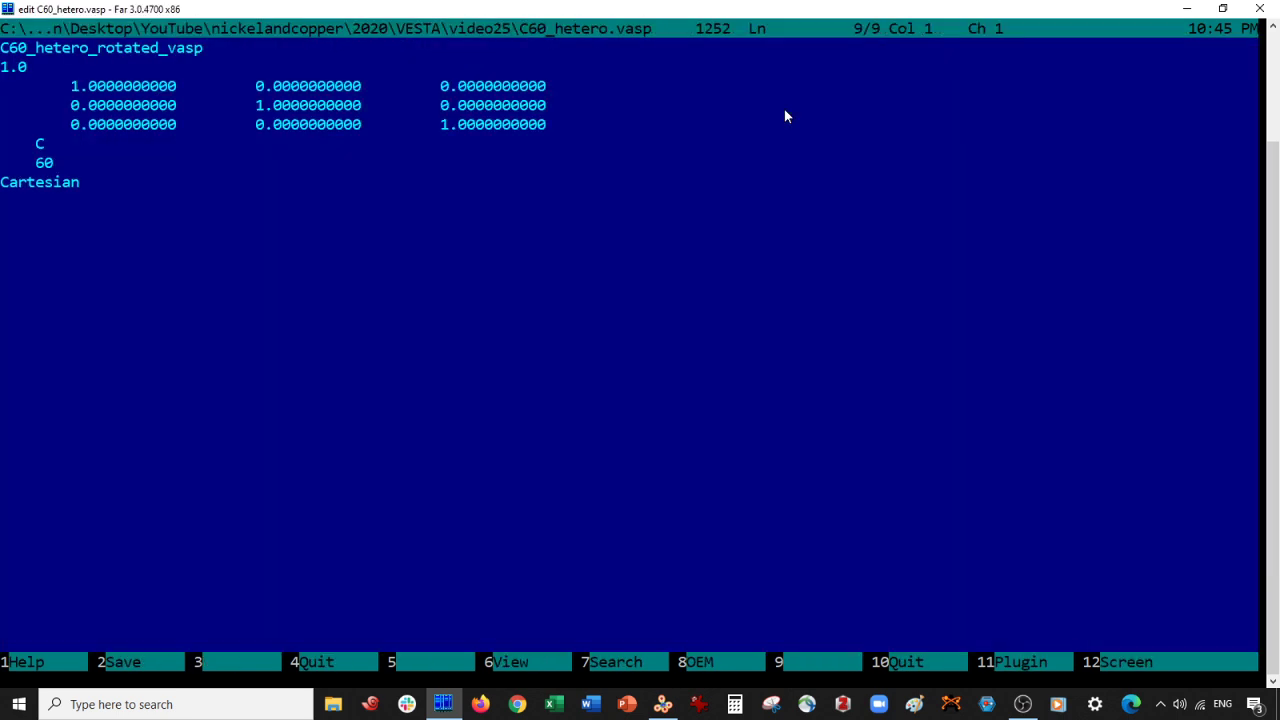
key("ctrl+v")
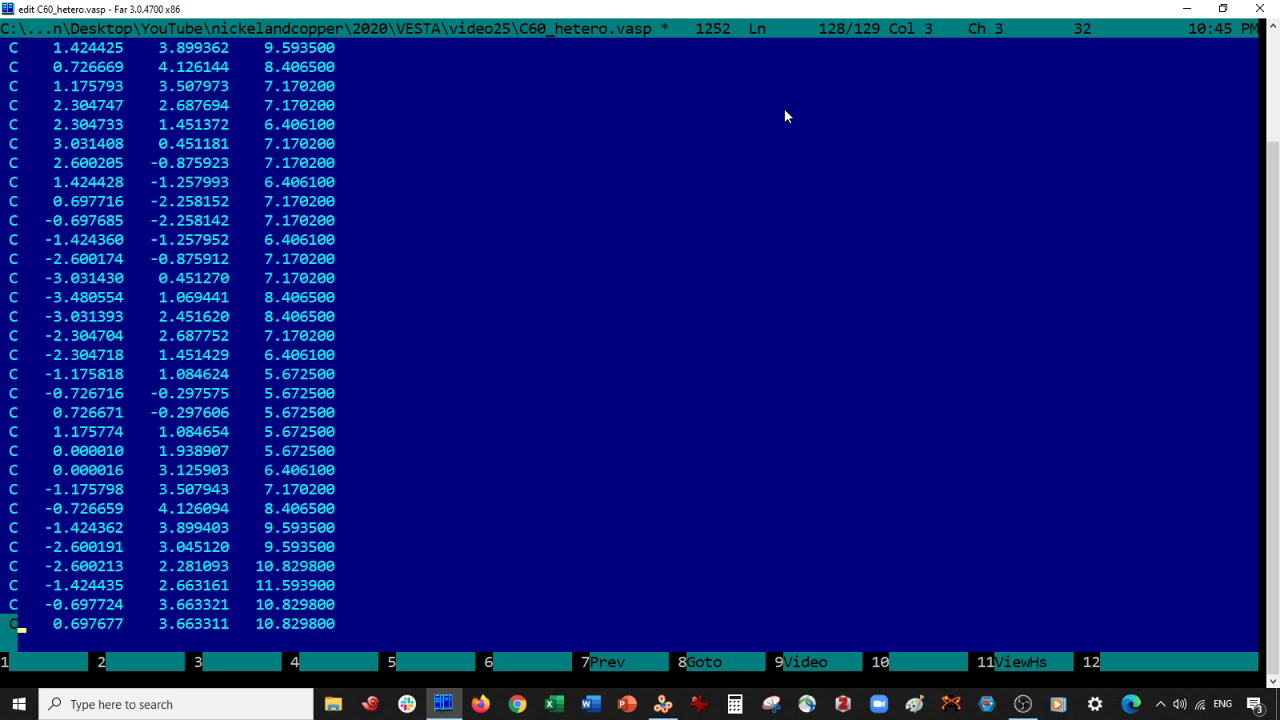
- Delete the leading C label column from every pasted atom line
key("alt+shift+Right")
key("alt+shift+Up")
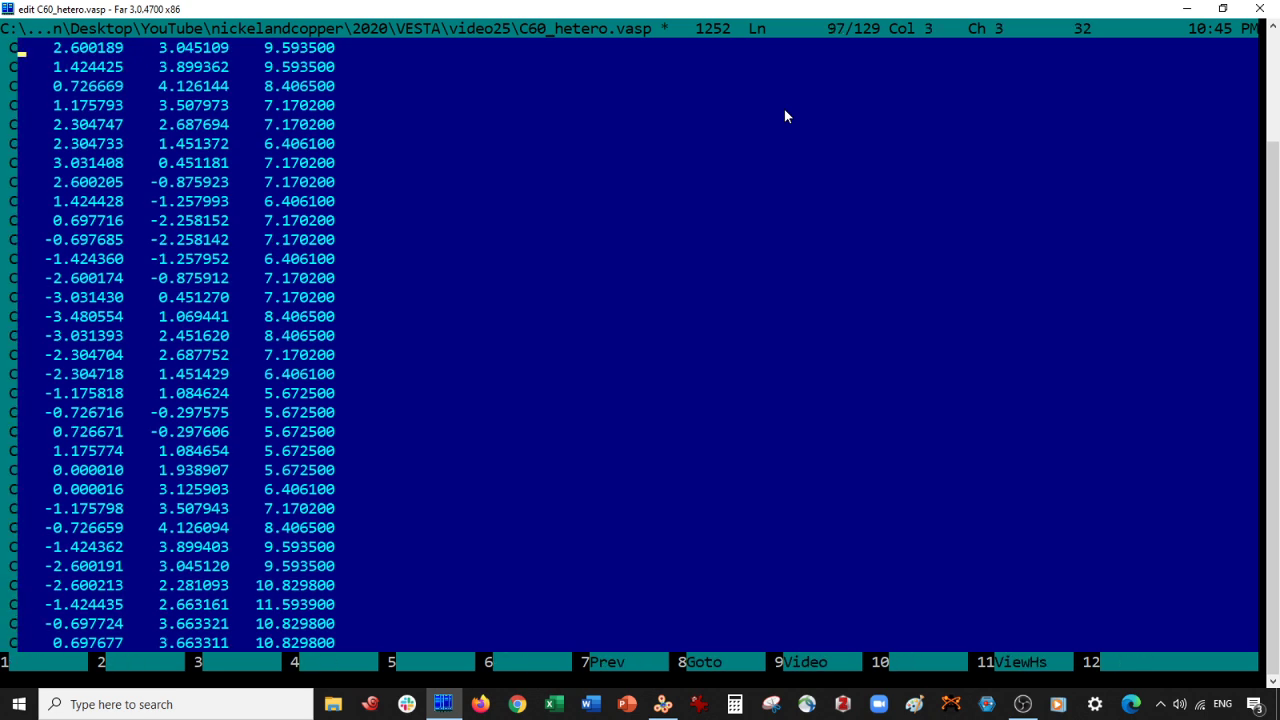
key("alt+shift+Up")
key("alt+shift+Up")
key("alt+shift+Up")
key("alt+shift+Down")
key("alt+shift+Down")
key("alt+shift+Down")
key("alt+shift+Down")
key("alt+shift+Down")
key("alt+shift+Down")
key("alt+shift+Down")
key("alt+shift+Down")
key("alt+shift+Right")
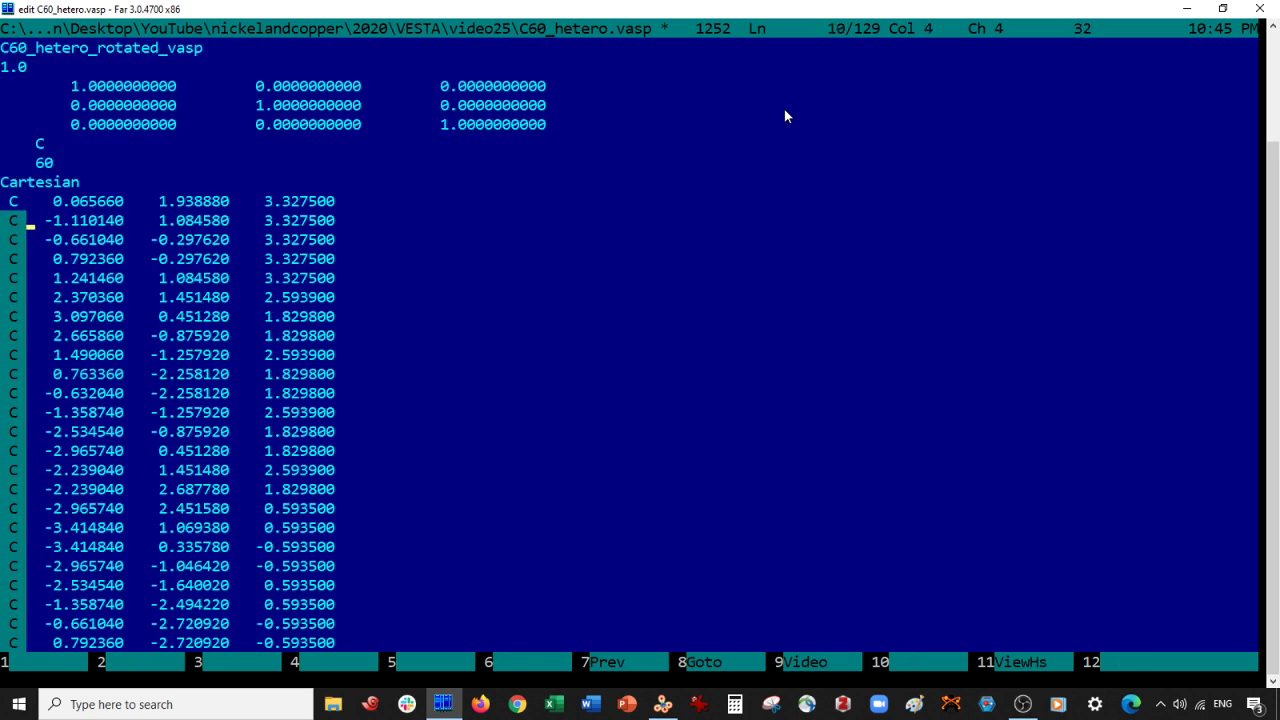
key("Delete")
- Change the carbon atom count from 60 to 120
left_click(38, 166)
key("BackSpace")
type("12")
key("Delete")
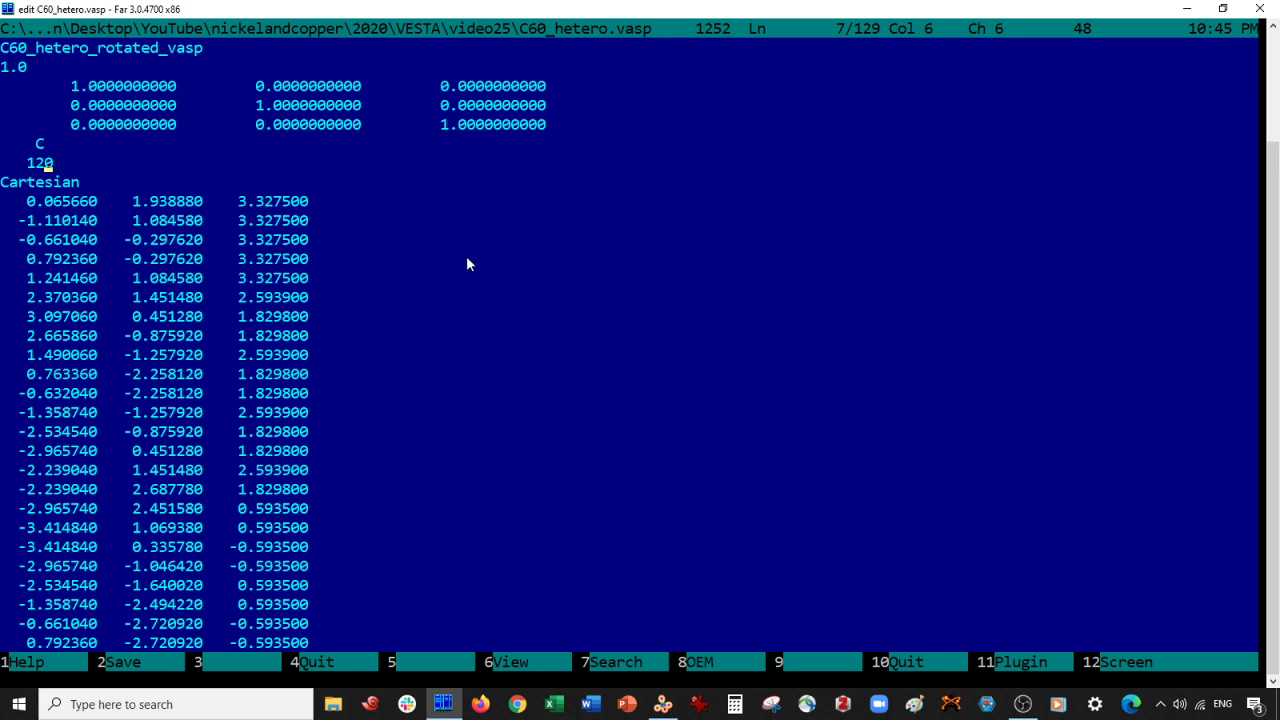
left_click(662, 704)
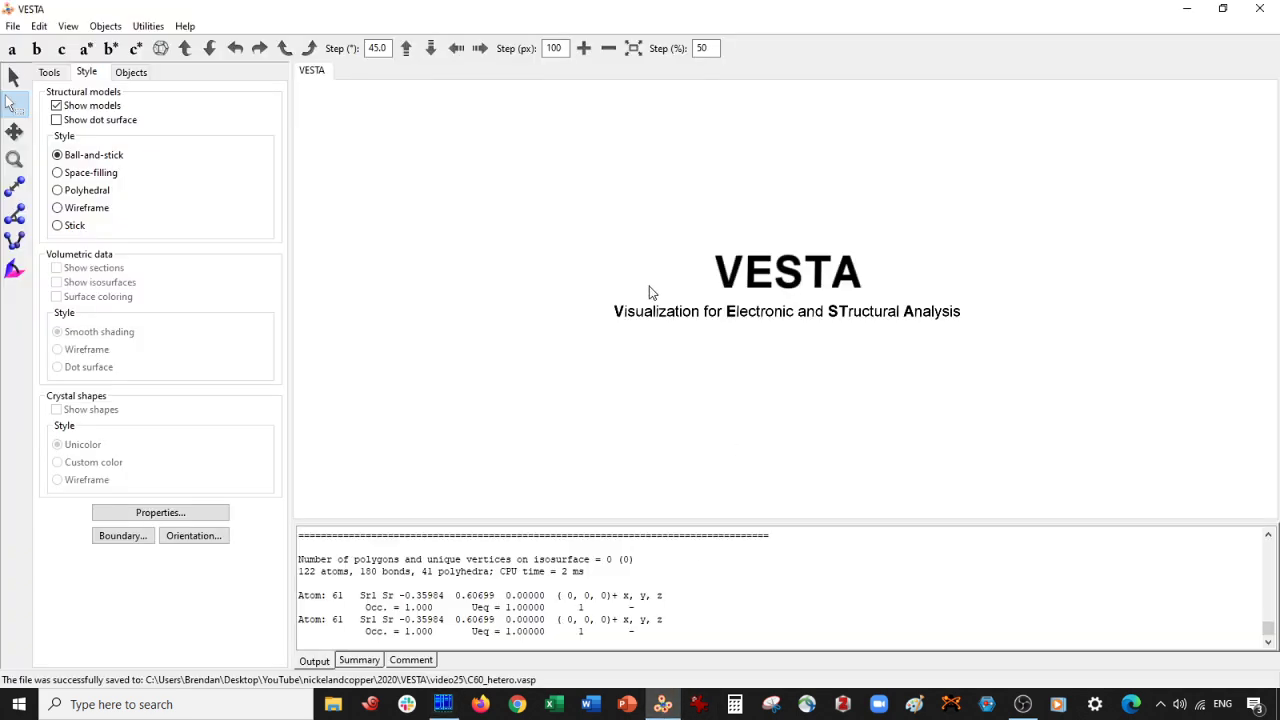
- Open C60_hetero.xyz viewed along a and measure the C49–C63 stack height (15.65514 Å)
key("ctrl+o")
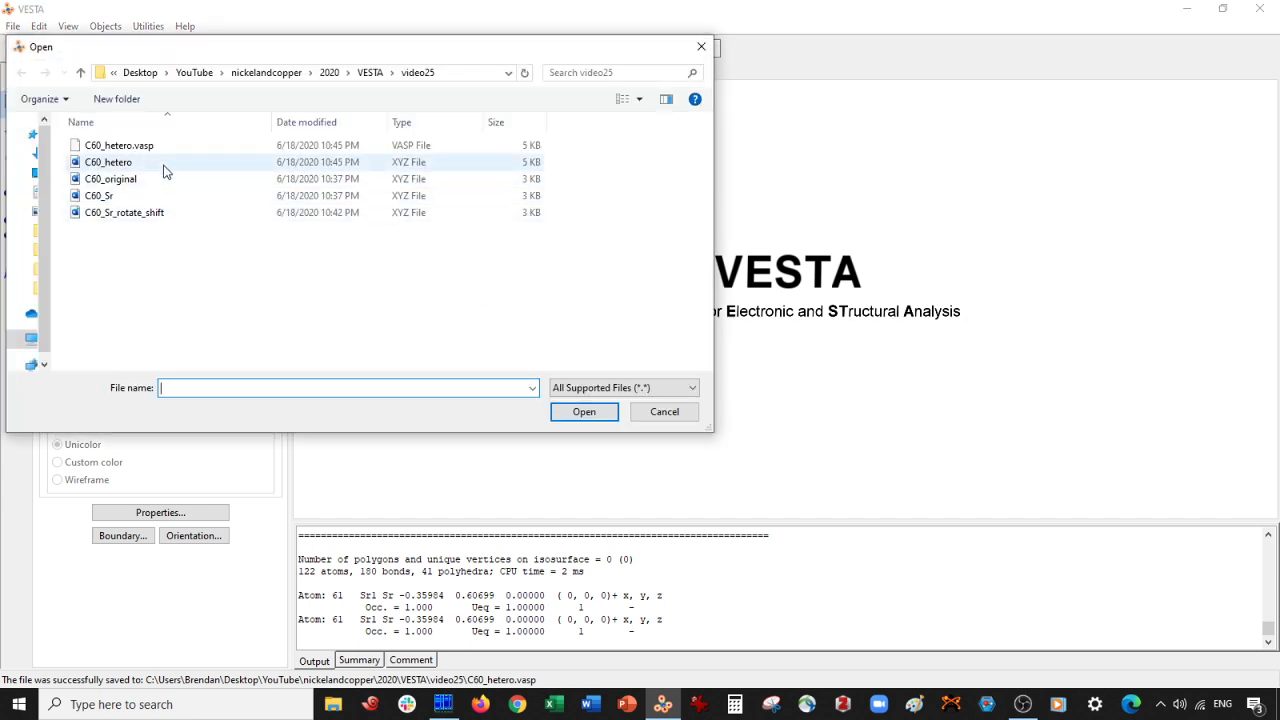
double_click(165, 172)
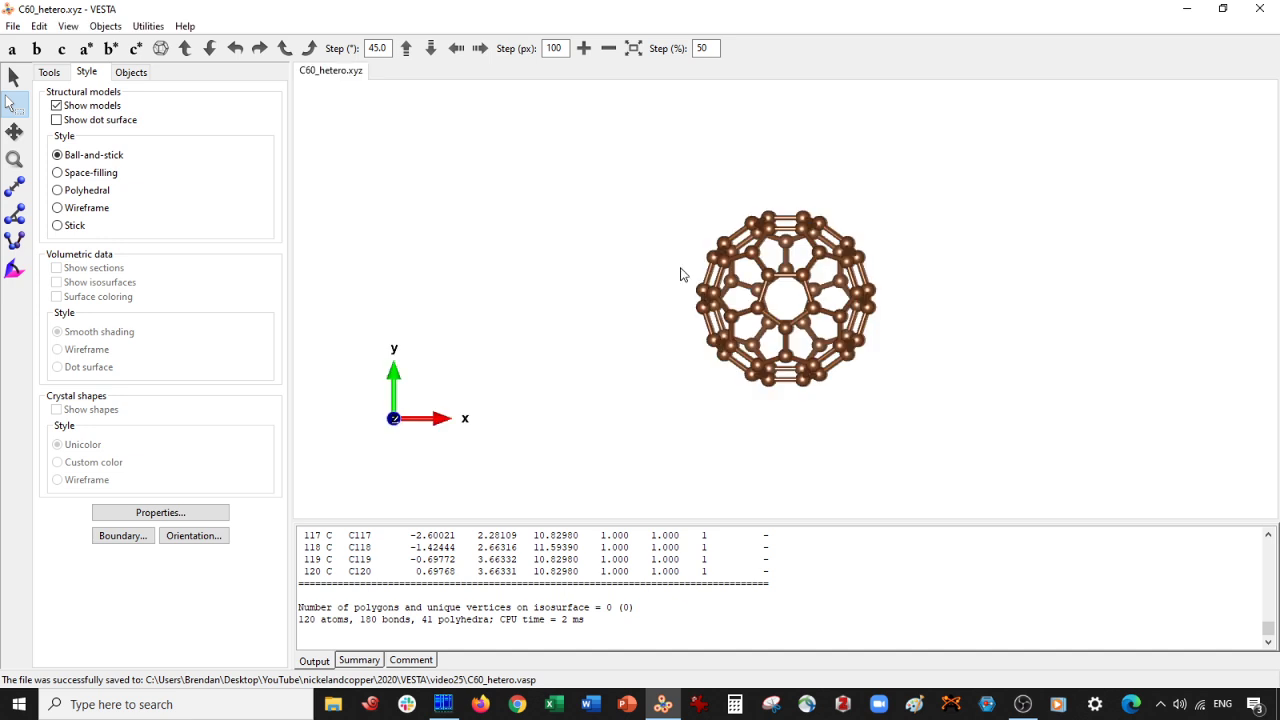
left_click(12, 48)
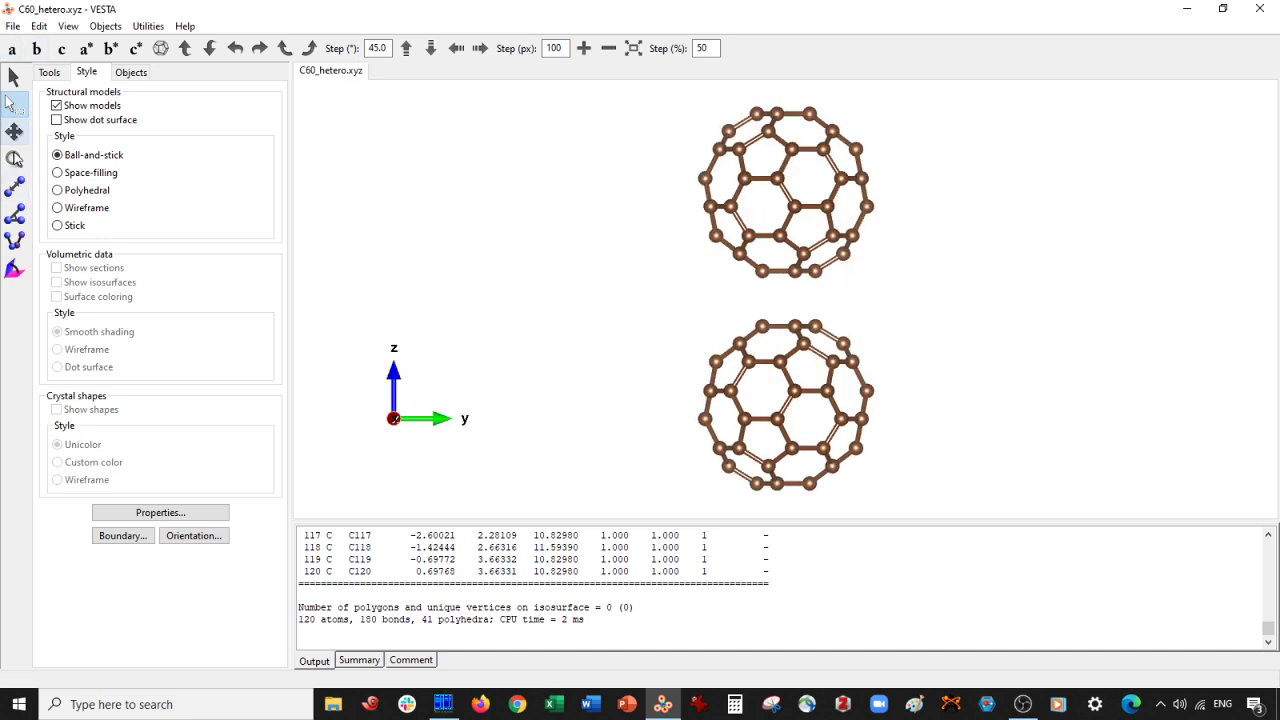
left_click(14, 186)
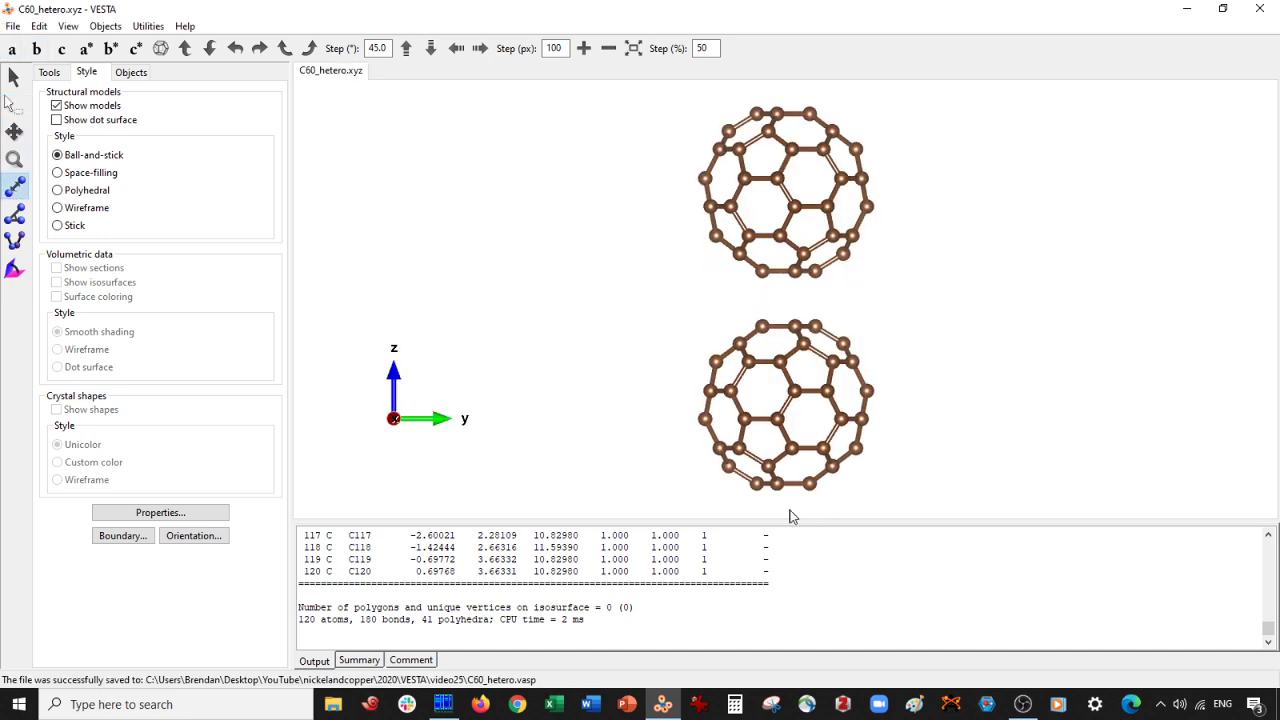
left_click(757, 485)
left_click(757, 114)
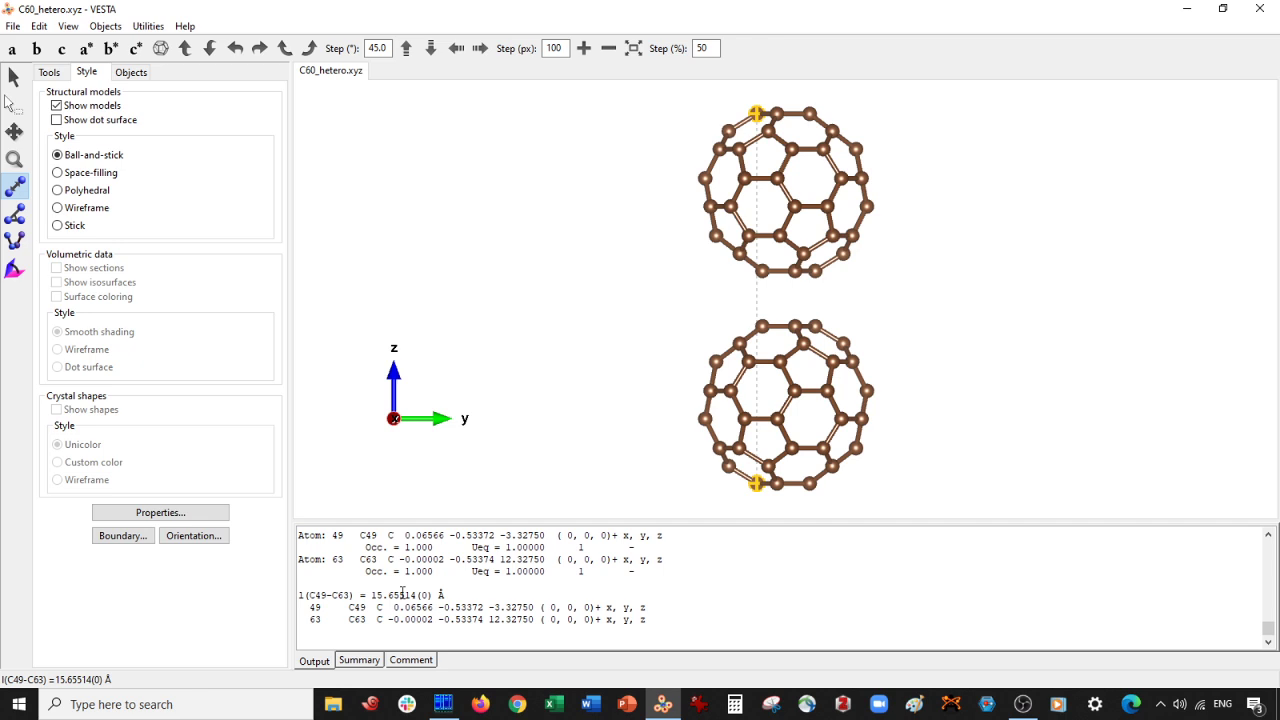
- Set the vasp file's third lattice vector to 30, then measure C82–C91 cage width (6.94920 Å)
left_click(443, 704)
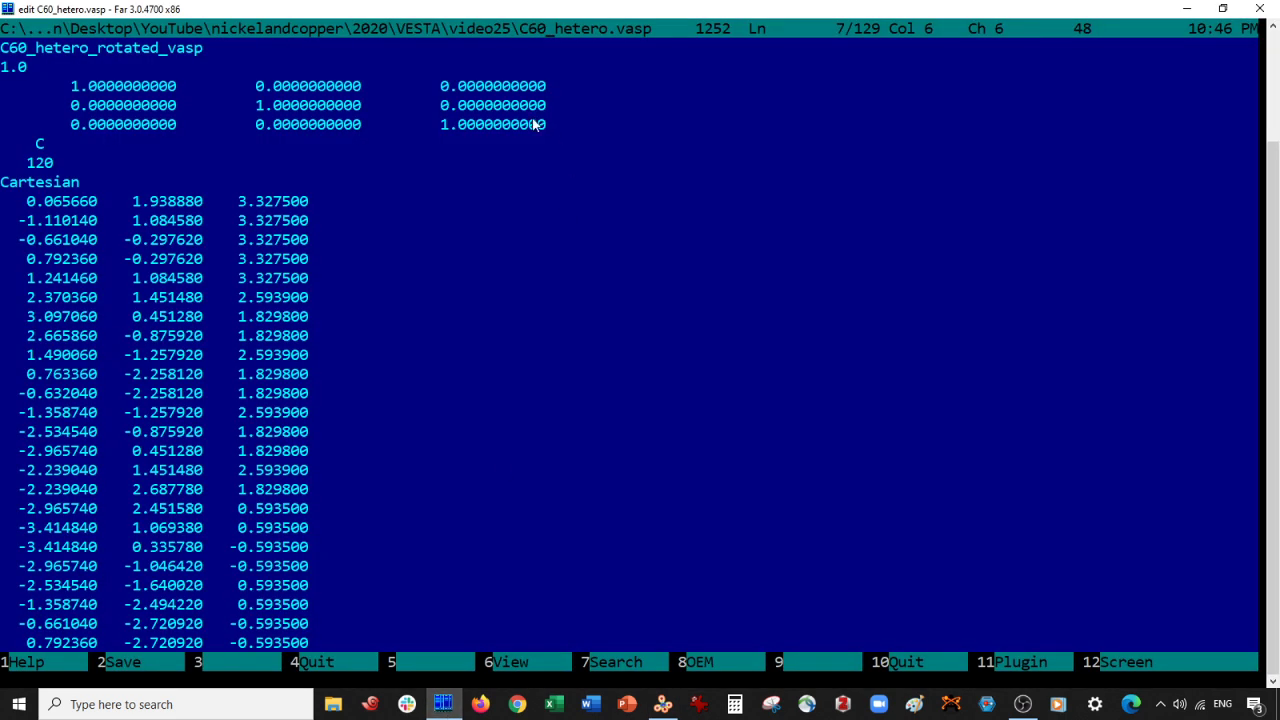
left_click(440, 129)
key("Delete")
key("BackSpace")
type("30")
key("alt+Tab")
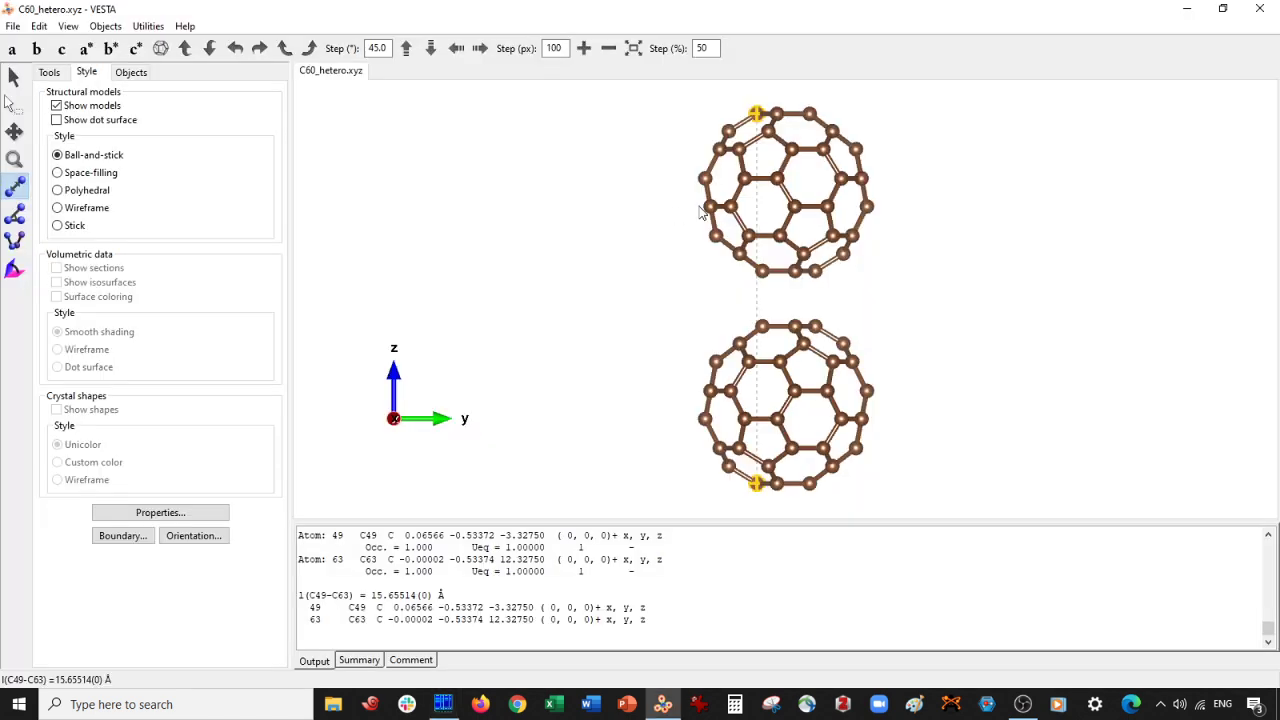
left_click(704, 179)
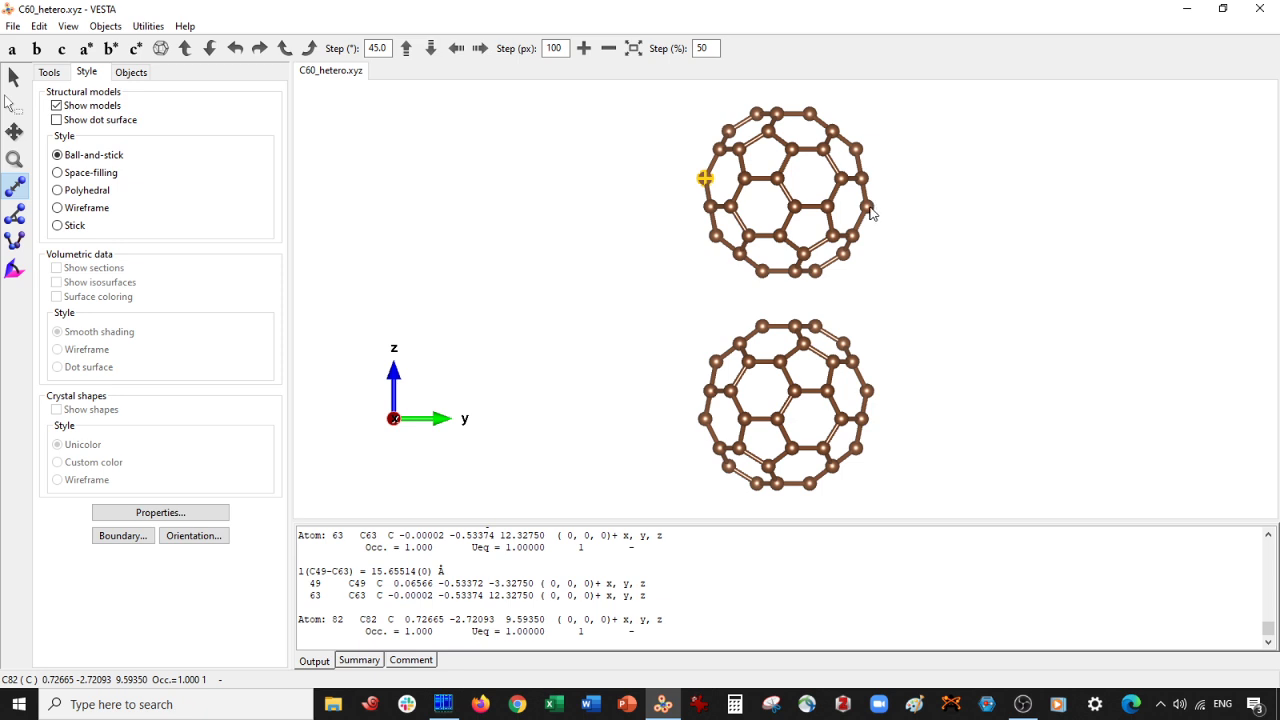
left_click(866, 206)
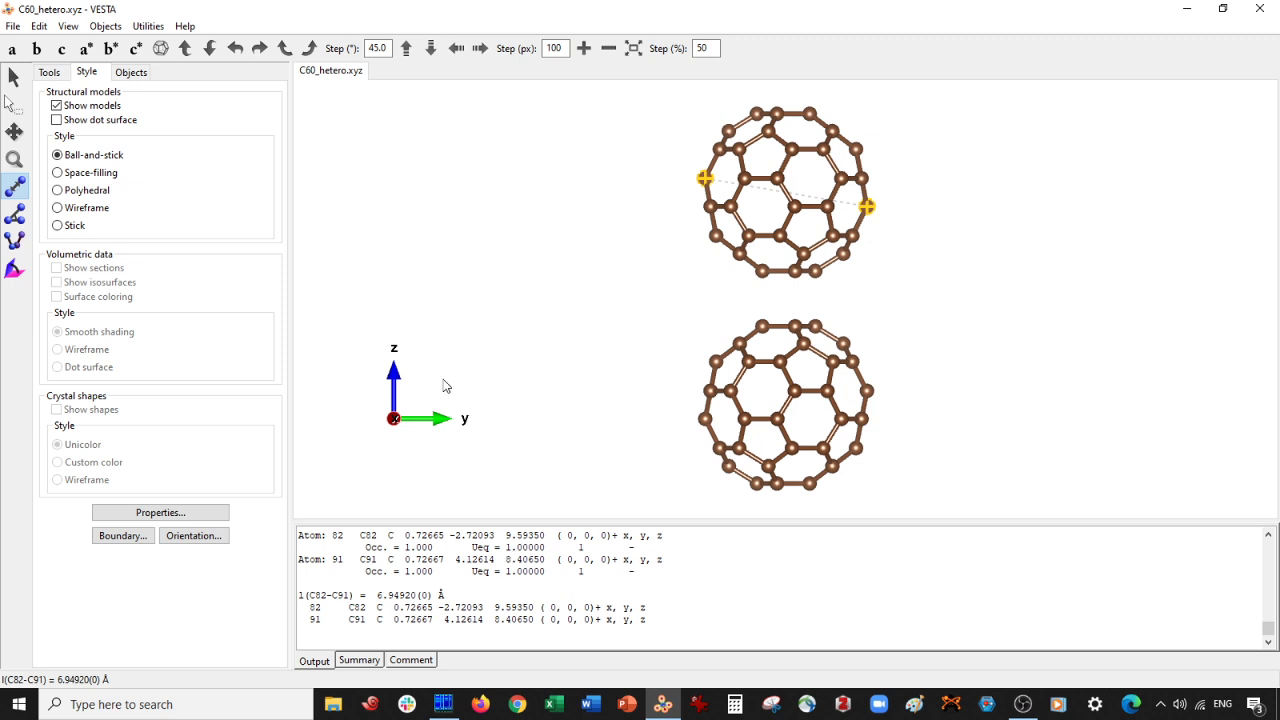
- Change the second lattice vector to 12 Å and save C60_hetero.vasp
key("alt+Tab")
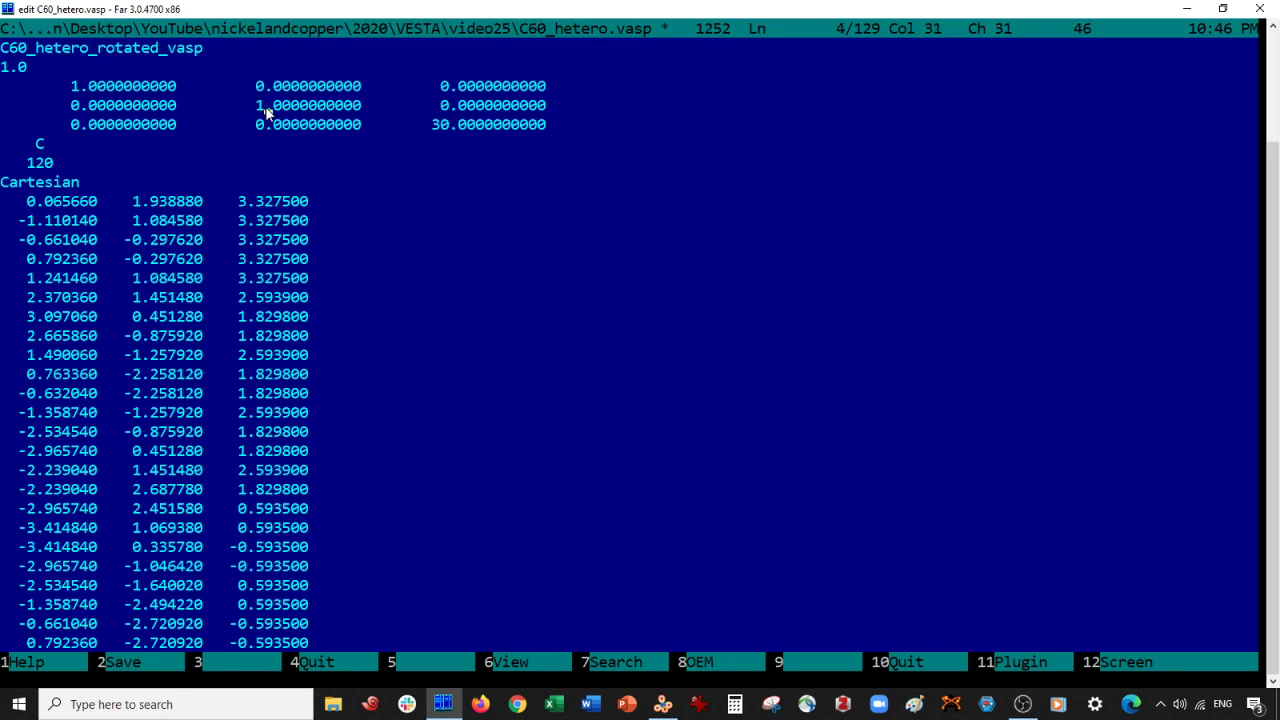
type("212")
key("F10")
- Close C60_hetero.xyz in VESTA without saving and open another file
key("alt+Tab")
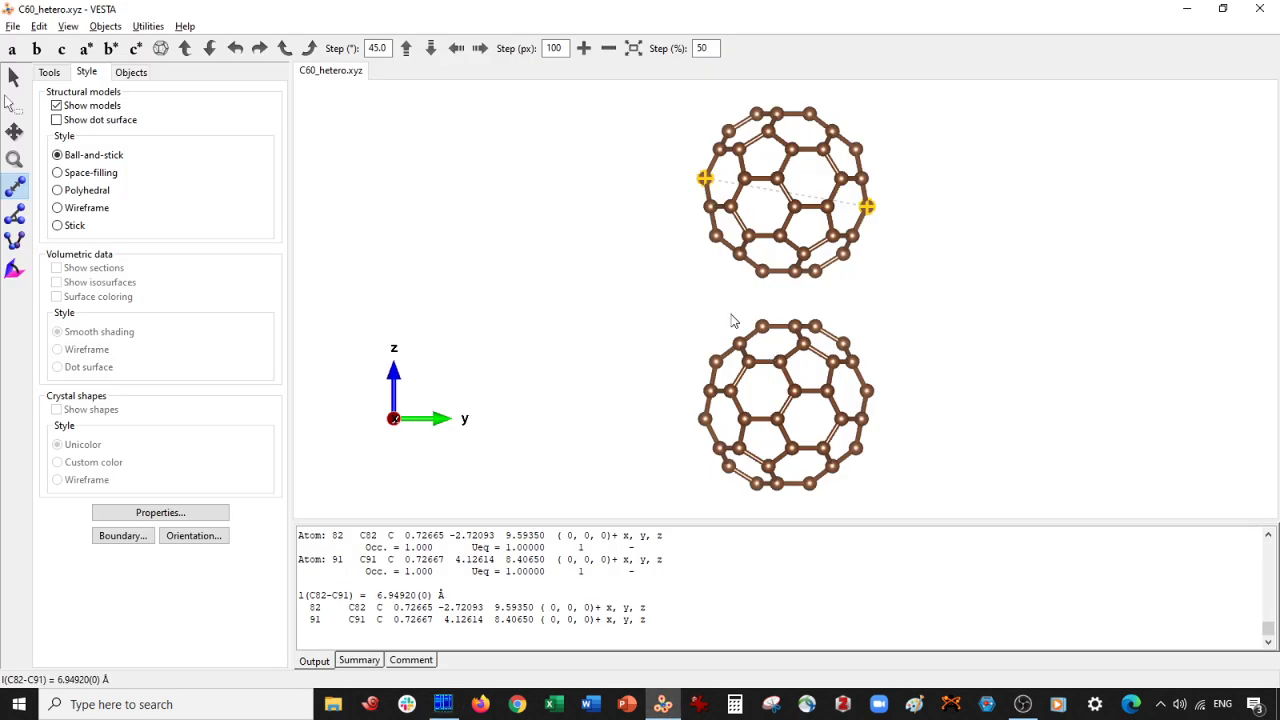
key("ctrl+w")
key("Tab")
key("Return")
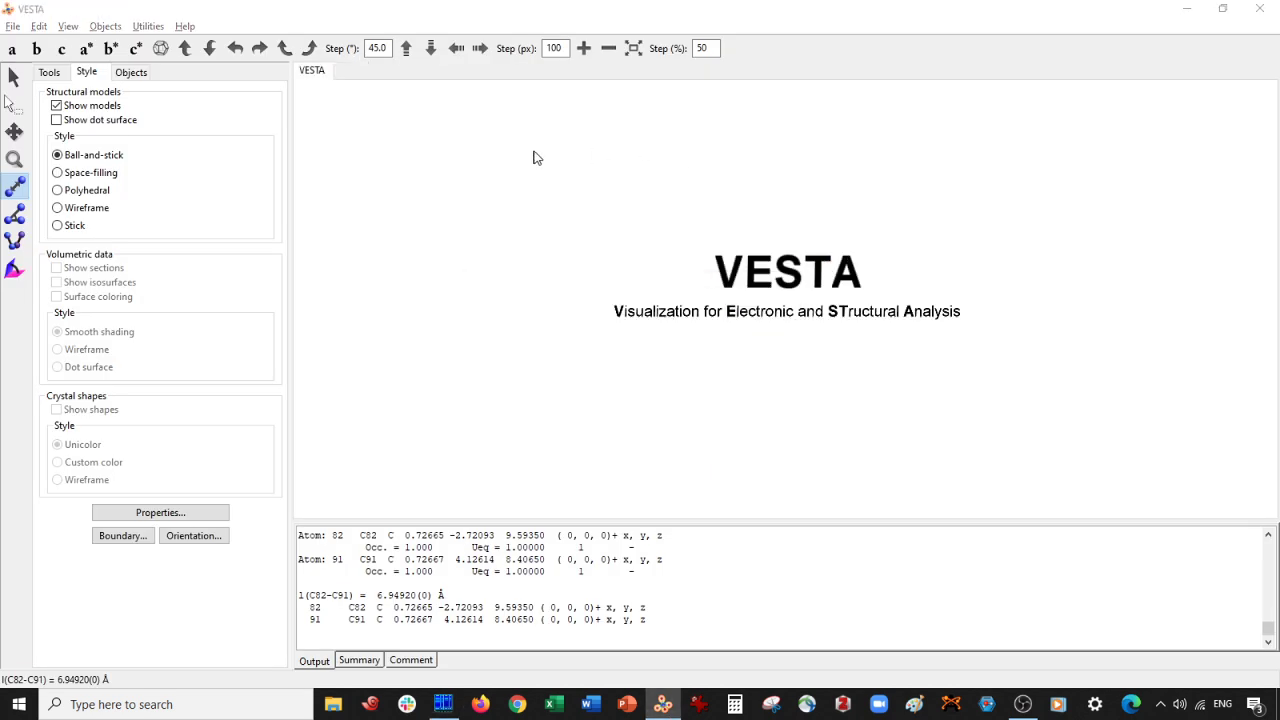
key("ctrl+o")
double_click(166, 218)
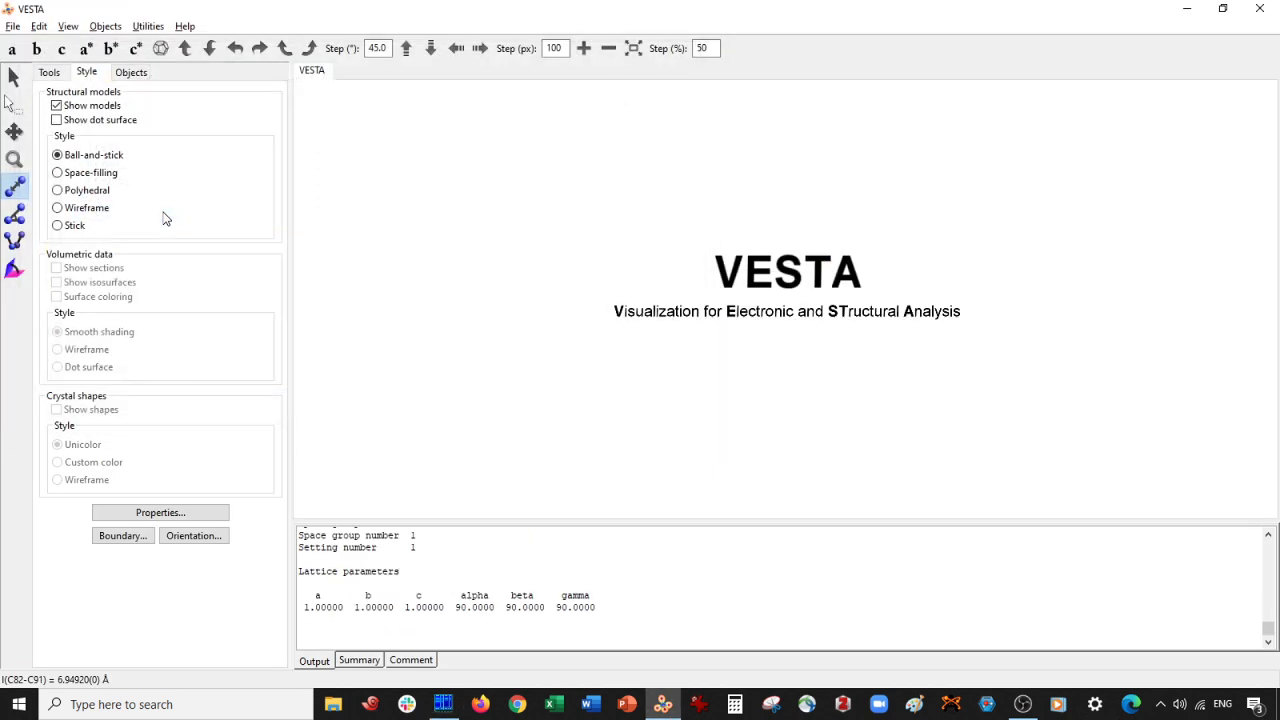
- Close the leftover C60_Sr_rotate_shift model and open C60_hetero.vasp
key("ctrl+w")
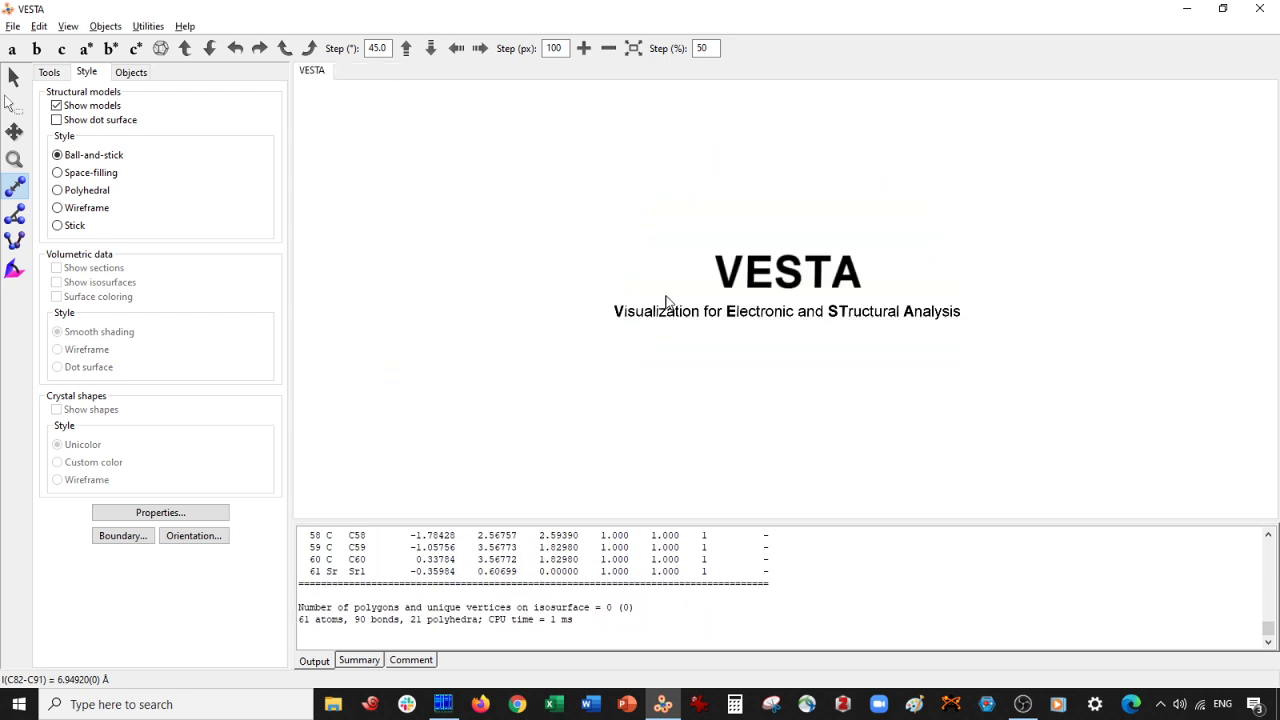
key("ctrl+o")
left_click(130, 142)
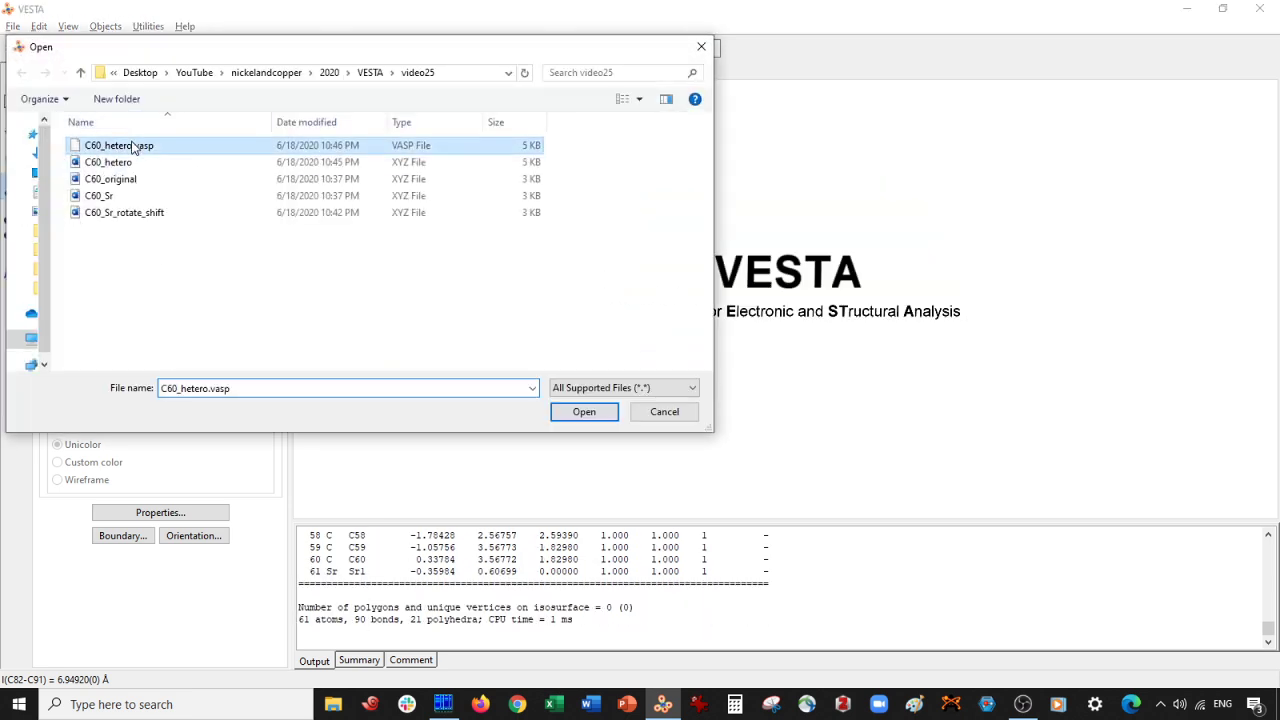
left_click(583, 409)
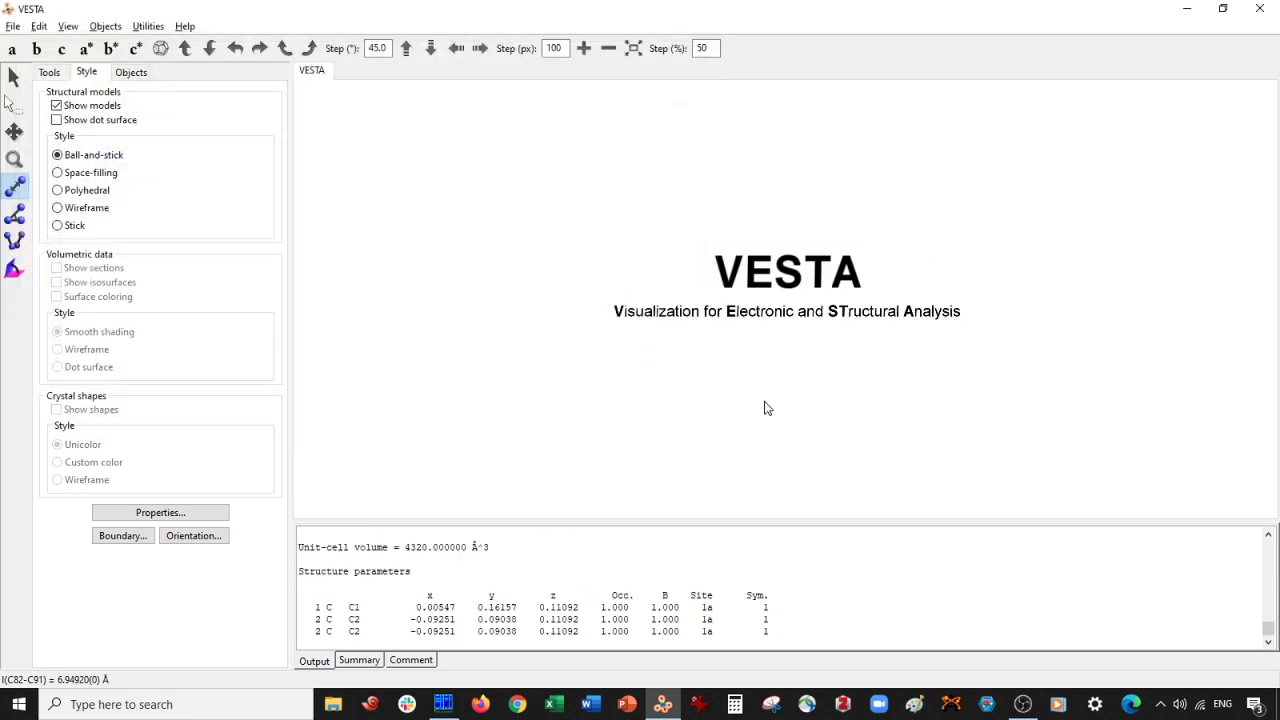
- View the tall cell along a, zoomed out, after briefly rotating it
left_click(10, 49)
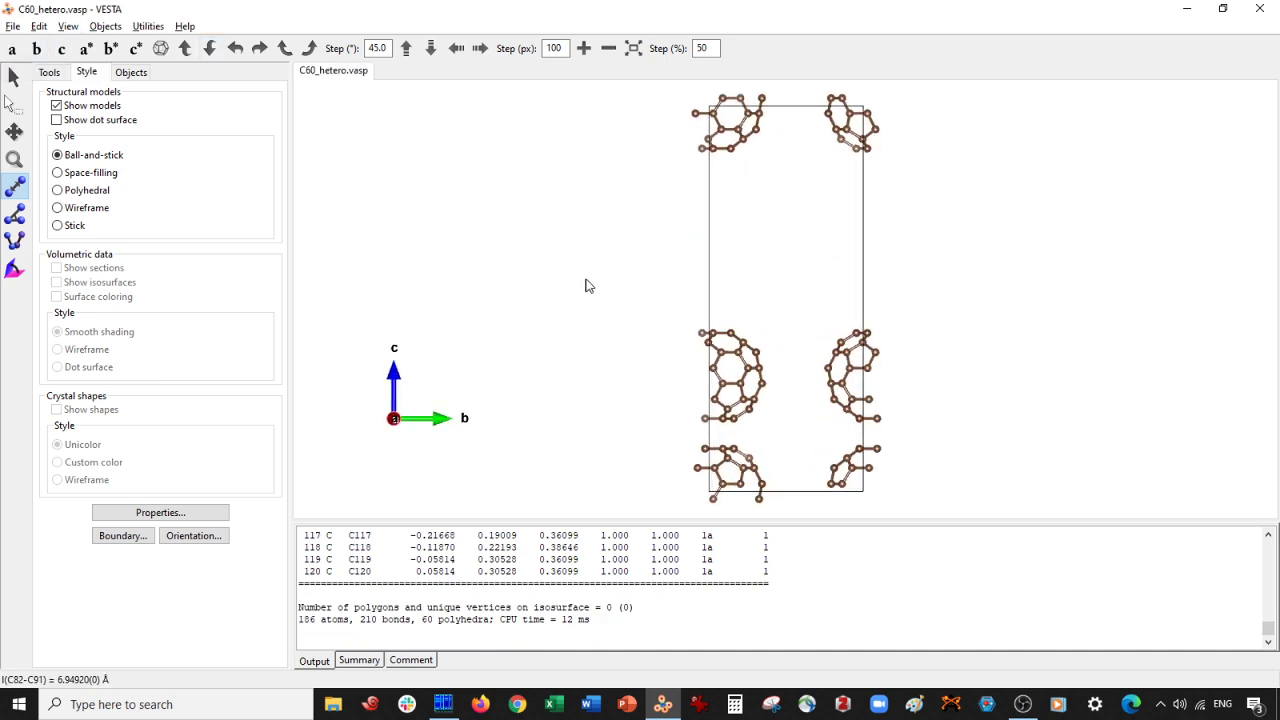
scroll(585, 286, "down", 1)
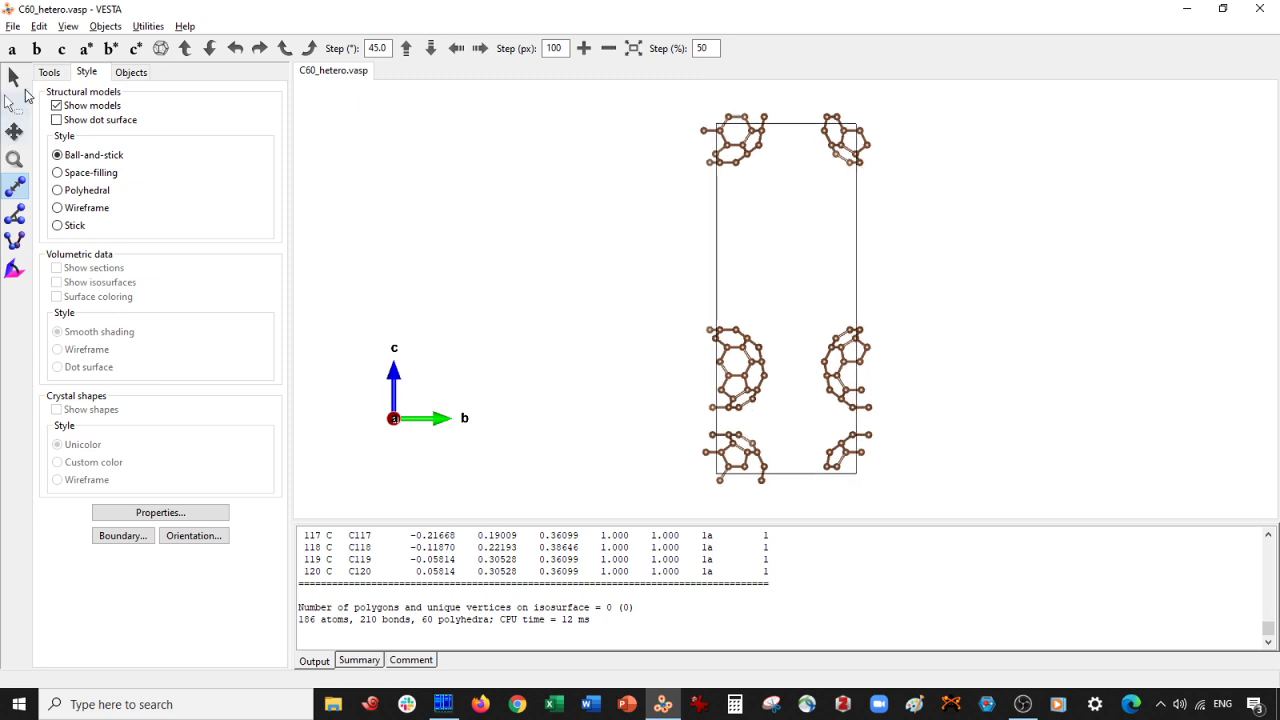
left_click(14, 77)
left_click_drag(651, 343, 852, 345)
left_click(12, 48)
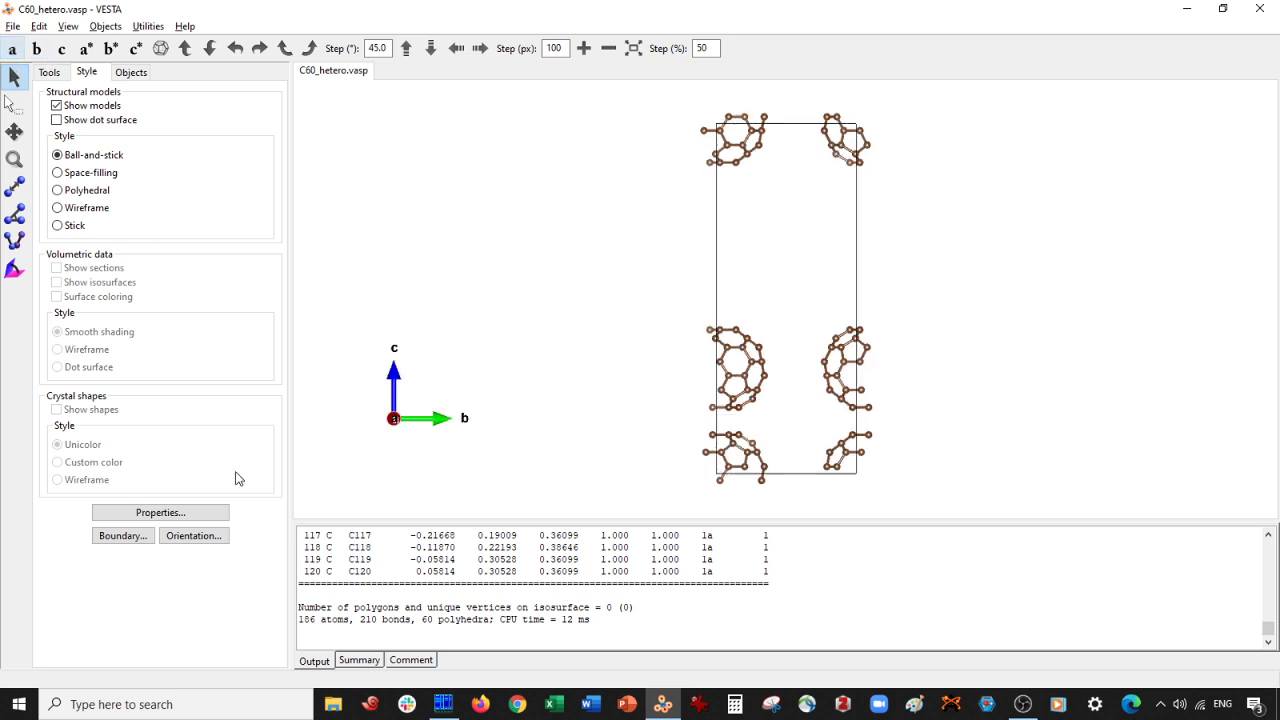
- In the Boundary settings, set the x upper limit to 2
left_click(122, 537)
double_click(370, 107)
type("2")
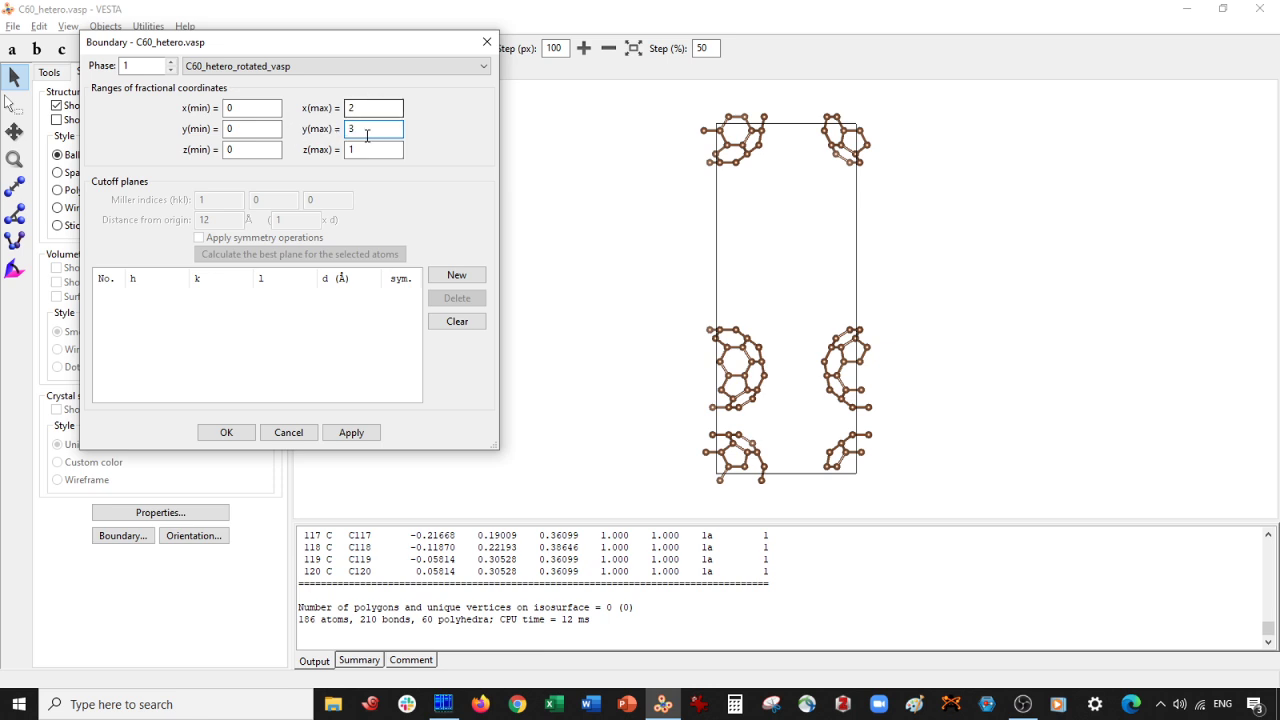
- Apply the 2×2 supercell range, then try space-filling and return to ball-and-stick
left_click(345, 432)
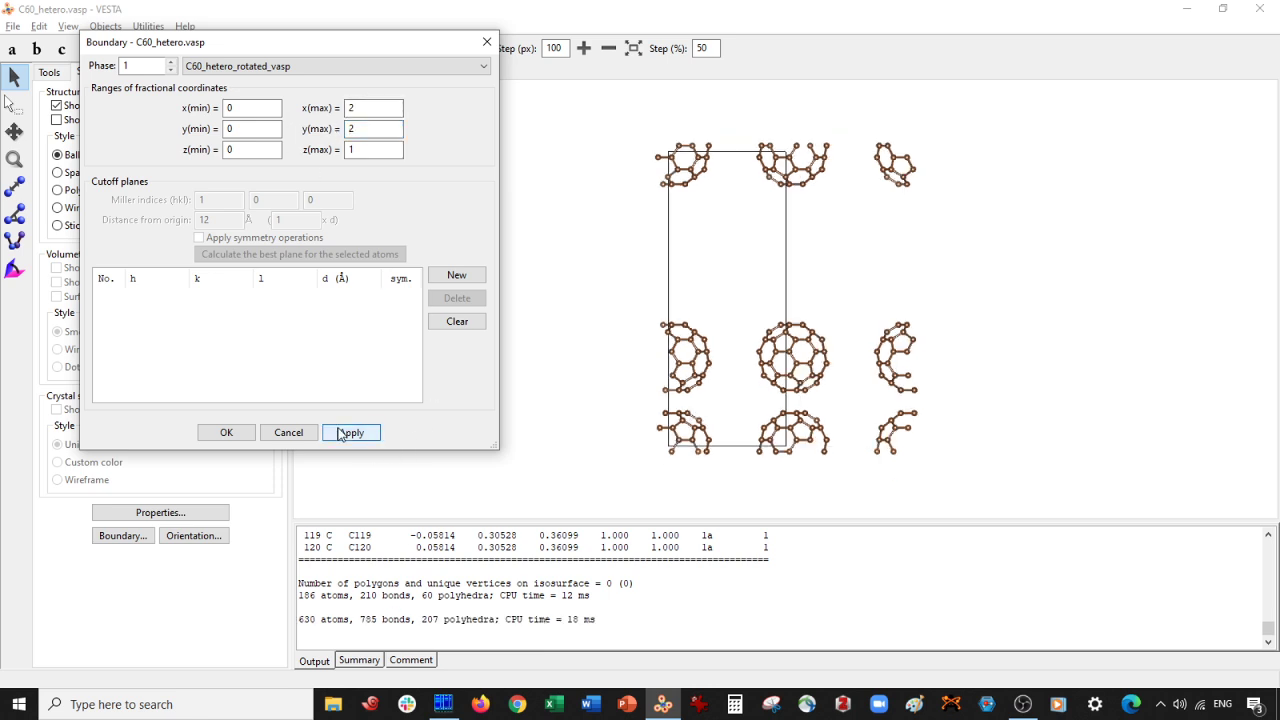
left_click(225, 432)
left_click(104, 179)
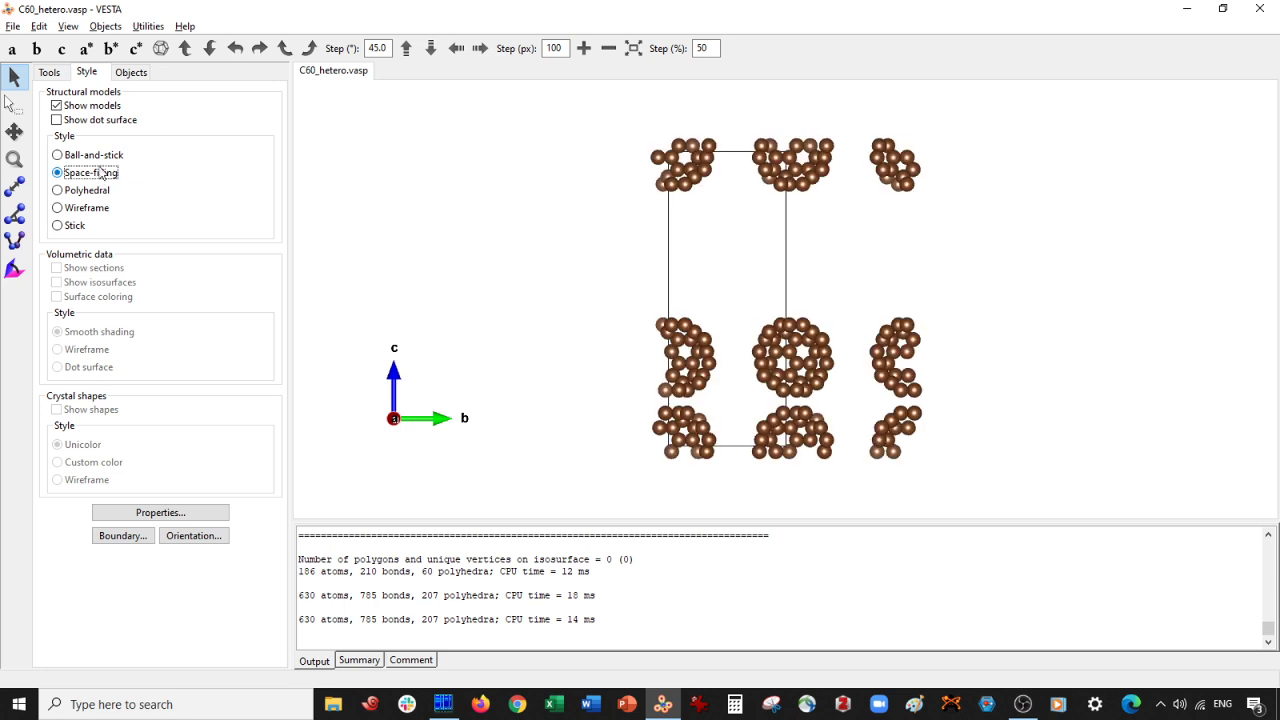
left_click(93, 155)
- Trial-delete the top row and side columns of cage fragments, then restore them
left_click(14, 103)
left_click_drag(623, 132, 990, 218)
key("Delete")
left_click_drag(844, 318, 938, 474)
key("Delete")
left_click_drag(566, 270, 732, 472)
key("Delete")
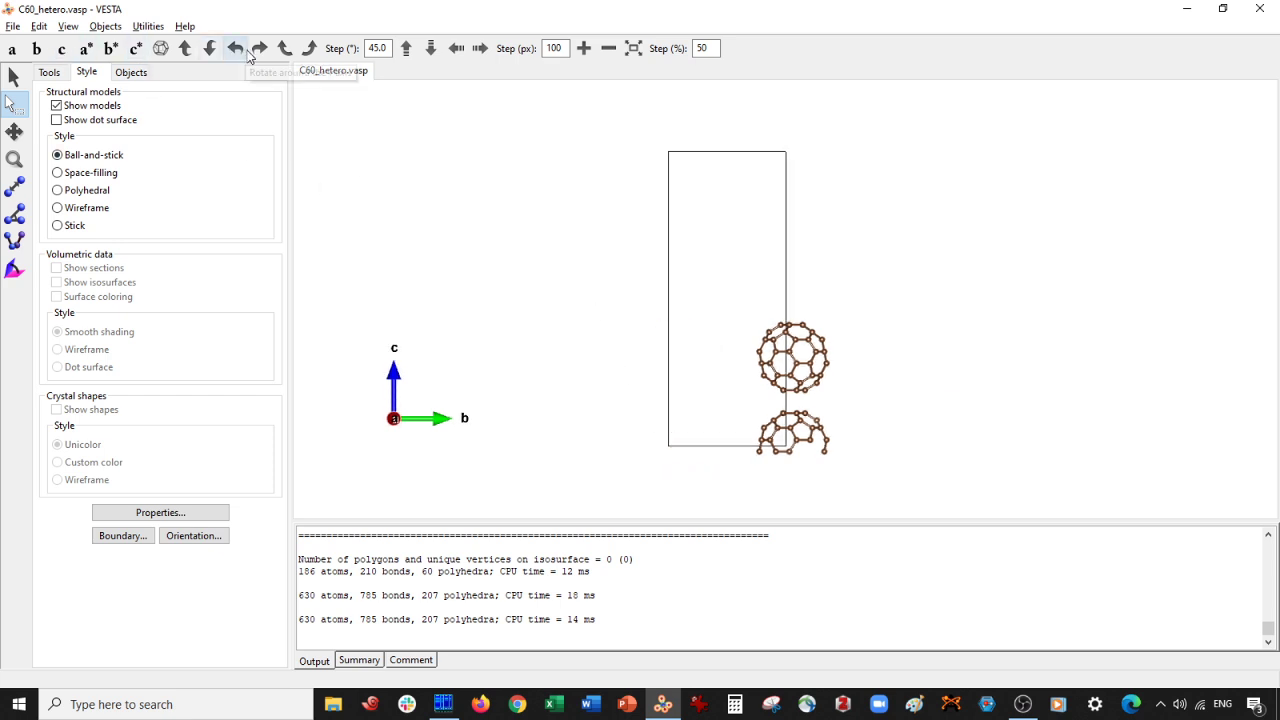
key("Escape")
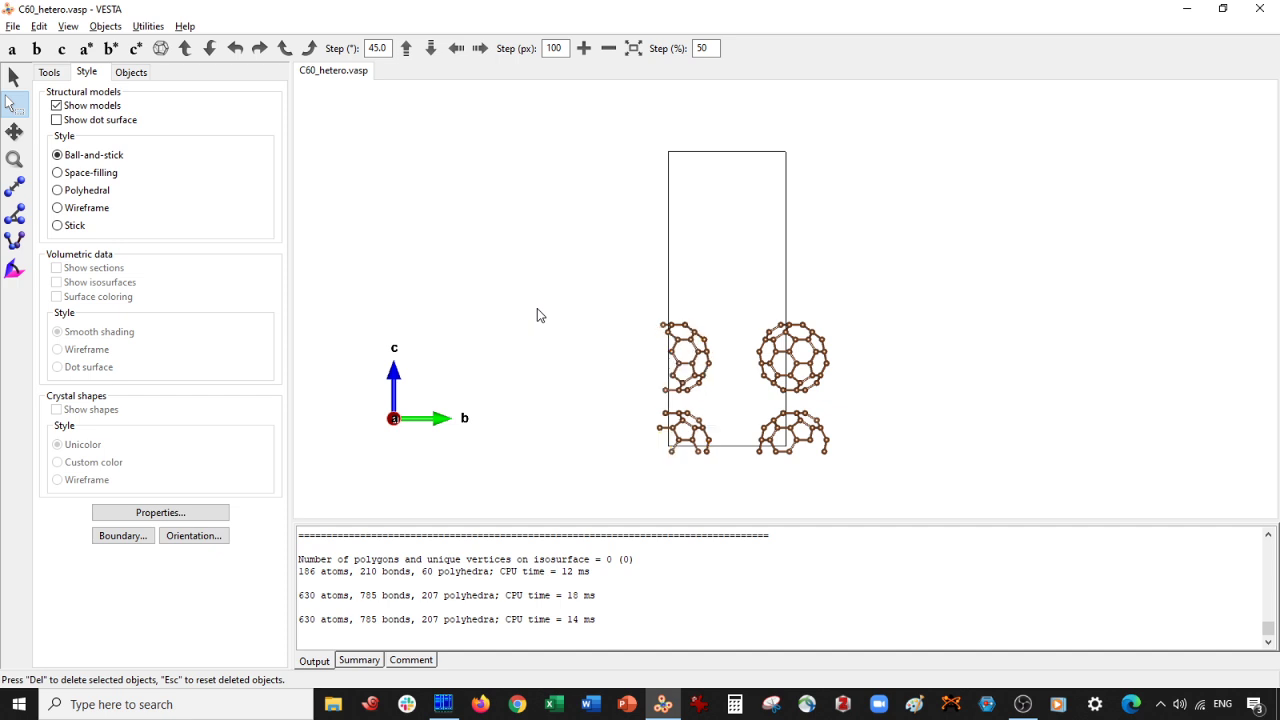
key("Escape")
key("Escape")
- Set the boundary to x, y, z max 2 and z min −1, shown obliquely
left_click(116, 537)
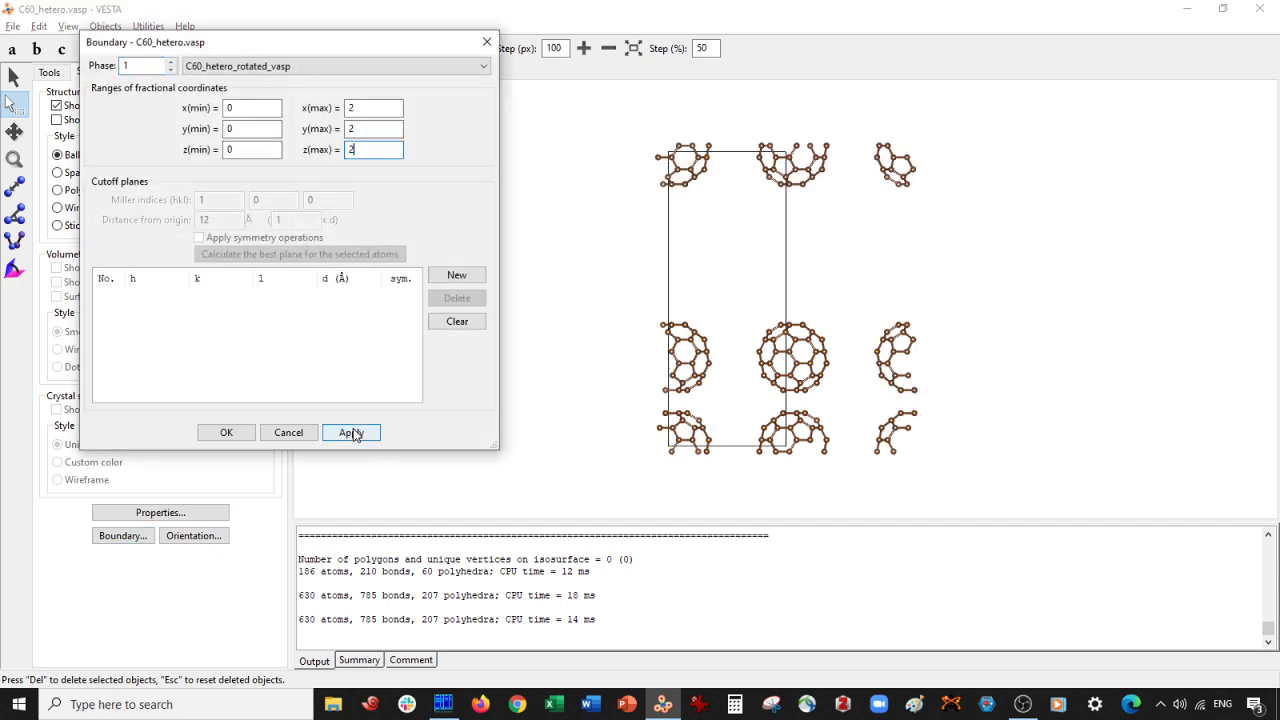
left_click(351, 433)
double_click(250, 150)
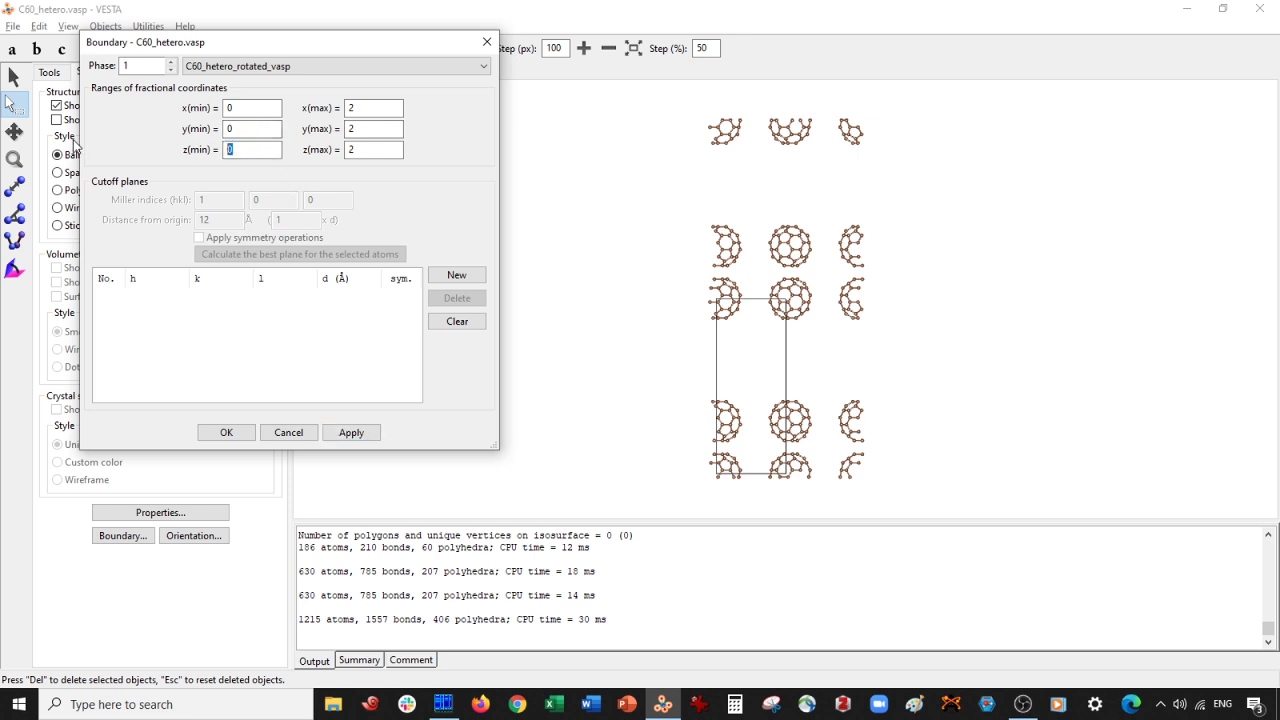
left_click(360, 433)
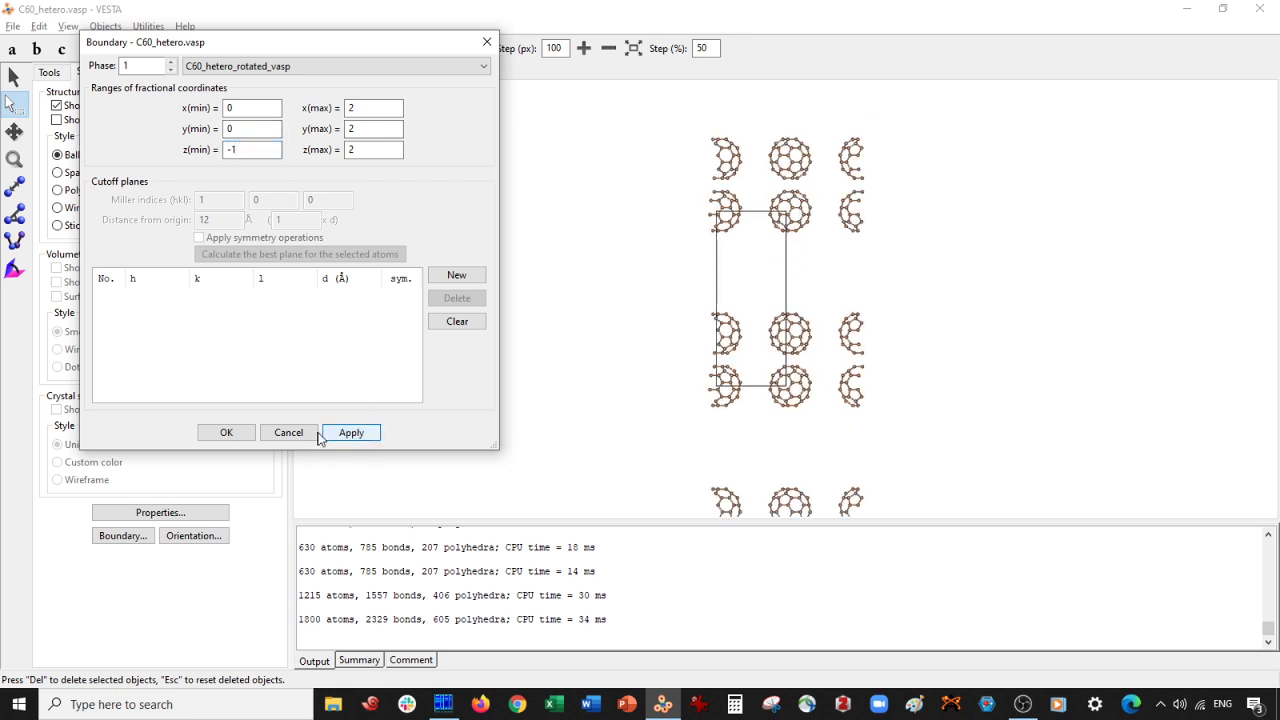
left_click(226, 432)
left_click(13, 80)
left_click_drag(414, 234, 800, 287)
- Along a, delete the upper, lower, right and left repeated molecules
left_click(13, 48)
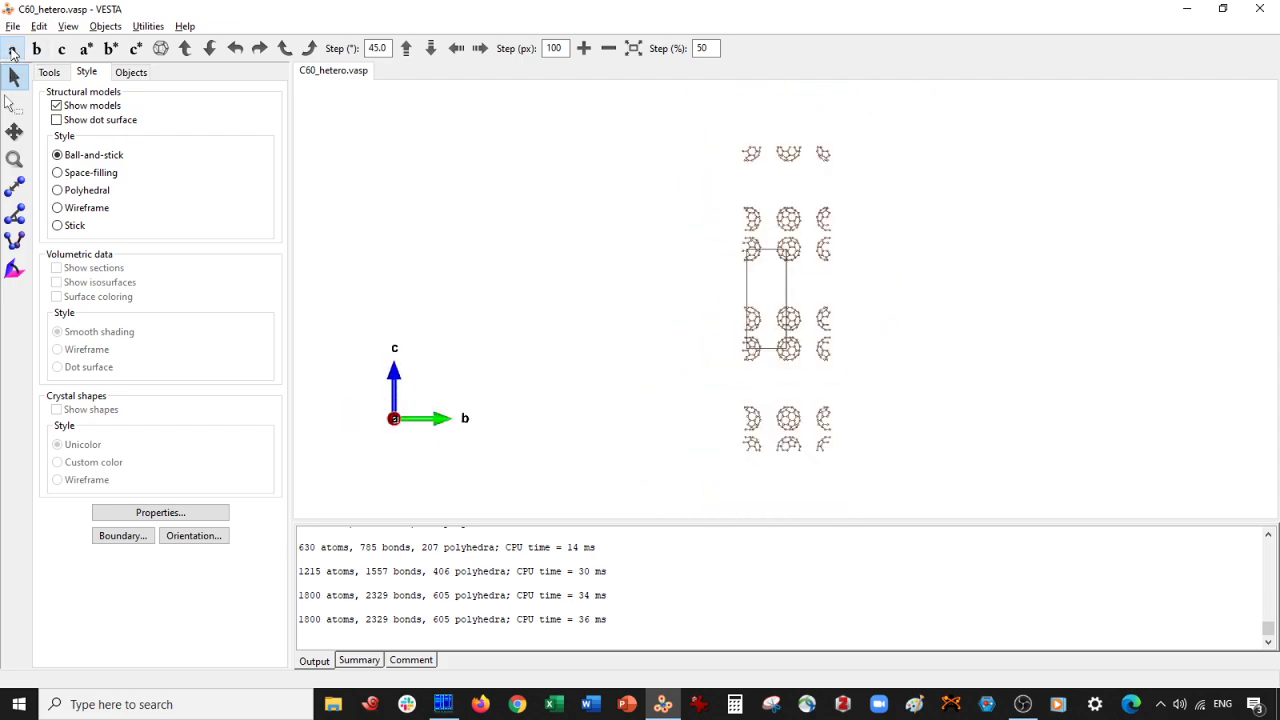
left_click(14, 104)
left_click_drag(673, 140, 891, 289)
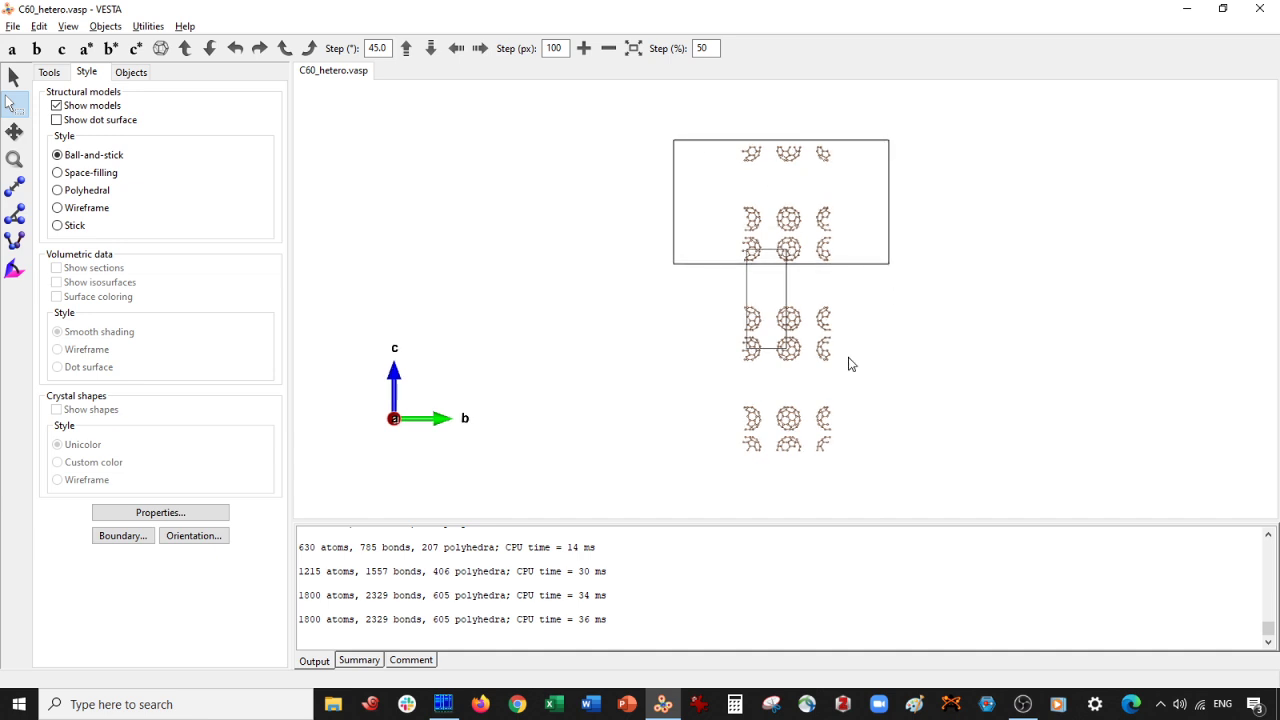
key("Delete")
left_click_drag(690, 392, 888, 478)
key("Delete")
scroll(870, 377, "up", 3)
scroll(870, 377, "up", 2)
left_click_drag(846, 300, 956, 432)
key("Delete")
left_click_drag(592, 281, 736, 460)
key("Delete")
- From a turned view, delete the remaining left and right half-molecules
left_click(259, 48)
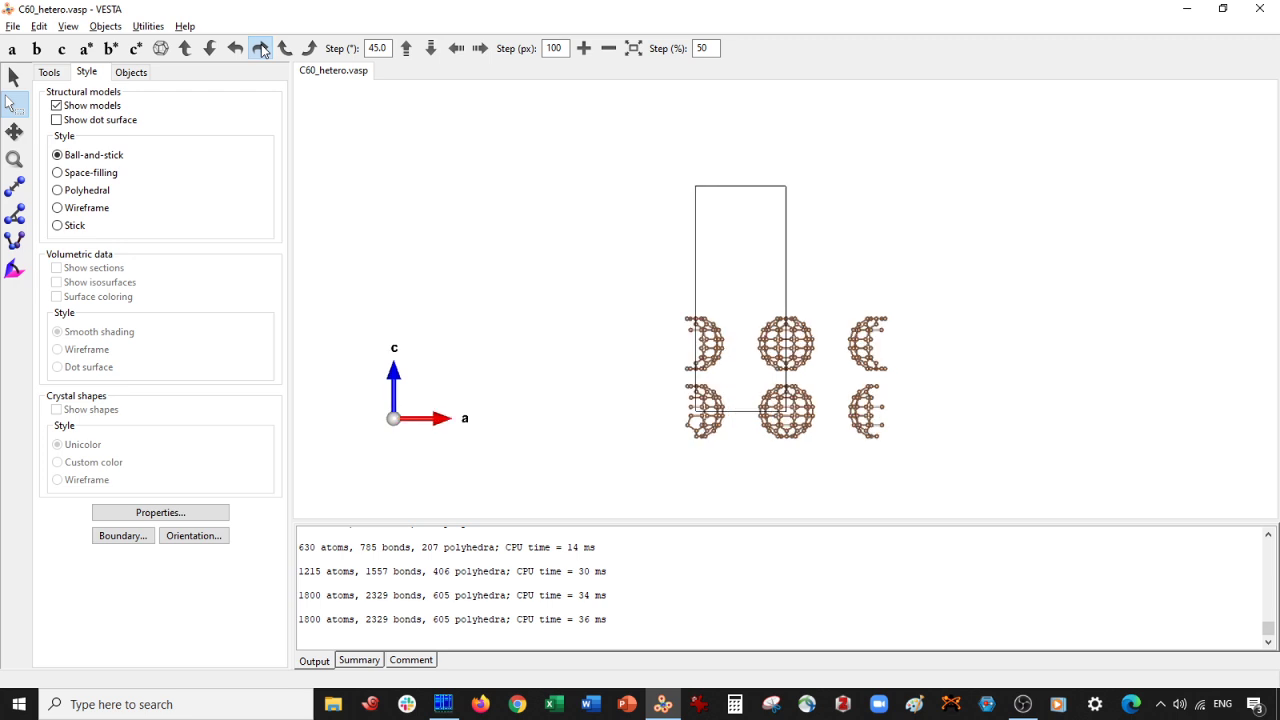
left_click_drag(628, 278, 742, 460)
key("Delete")
left_click_drag(842, 304, 911, 471)
key("Delete")
- Recenter the two remaining cages and orbit the cell into 3-D perspective
left_click(12, 48)
left_click(14, 131)
left_click_drag(628, 309, 591, 303)
scroll(591, 303, "down", 1)
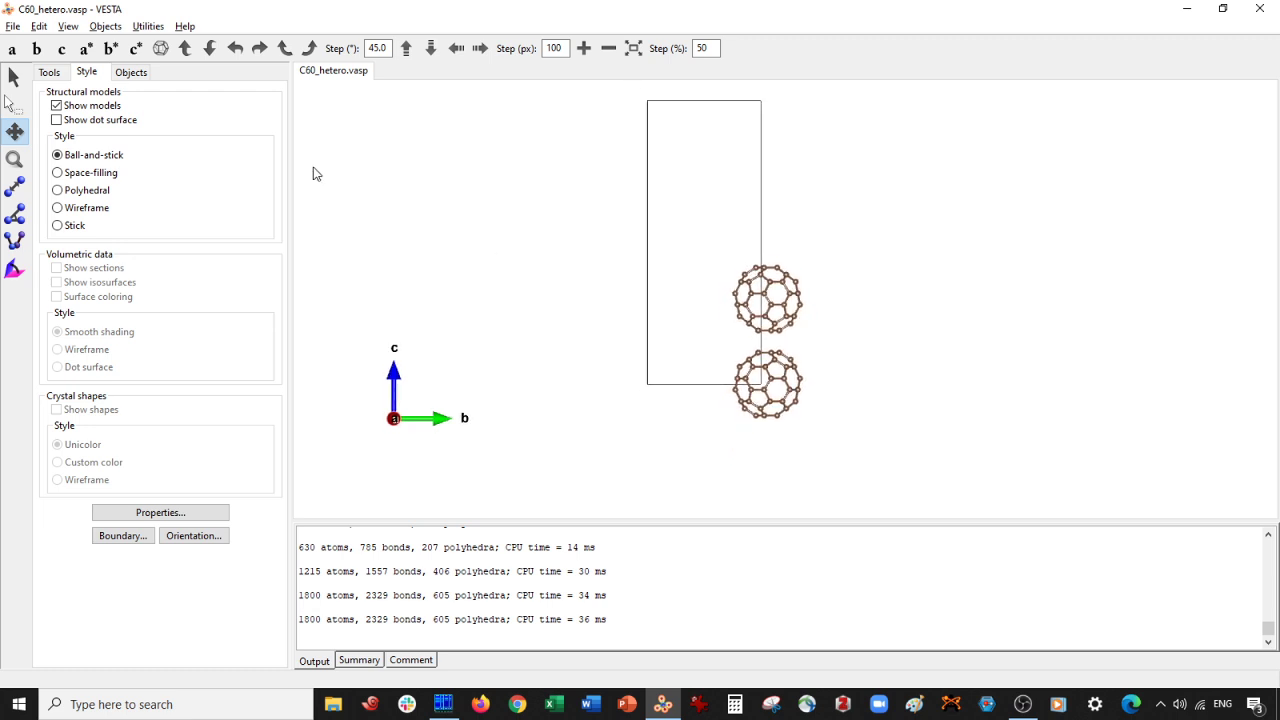
left_click(10, 78)
left_click_drag(885, 300, 701, 333)
- In Far Manager, view C60_hetero.vasp to check its 12×12×30 cell header
left_click(443, 704)
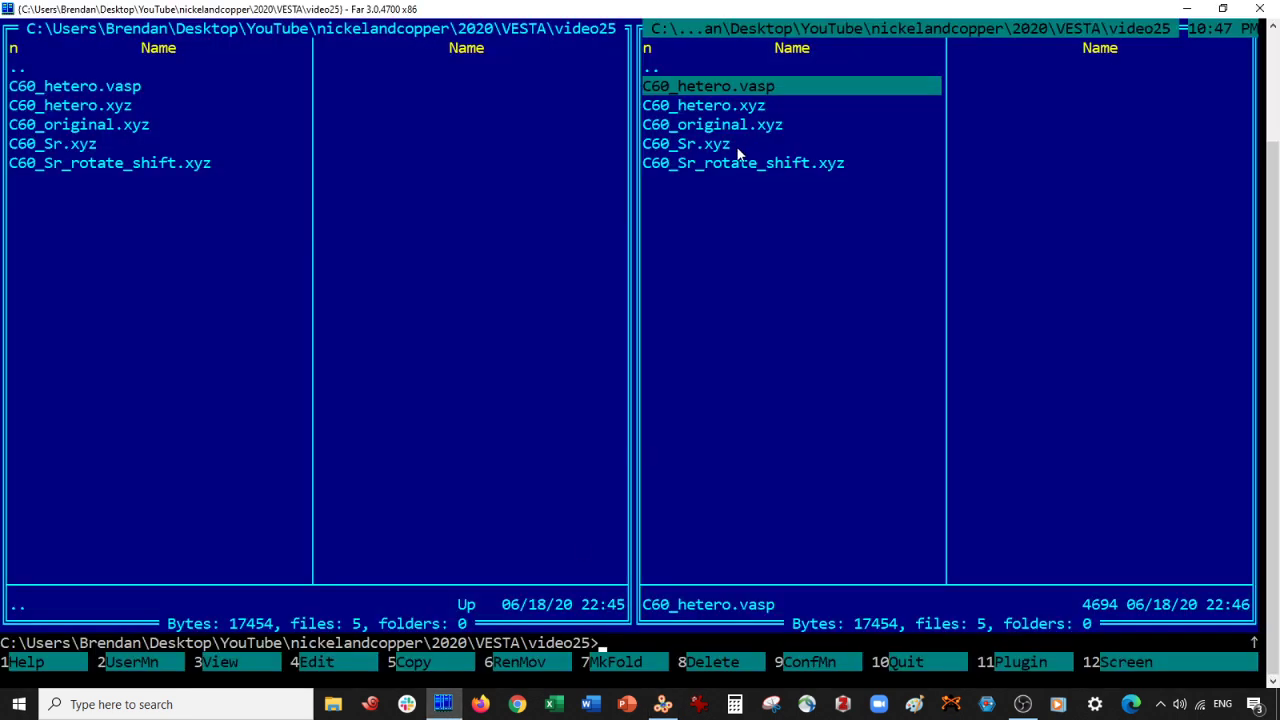
key("F4")
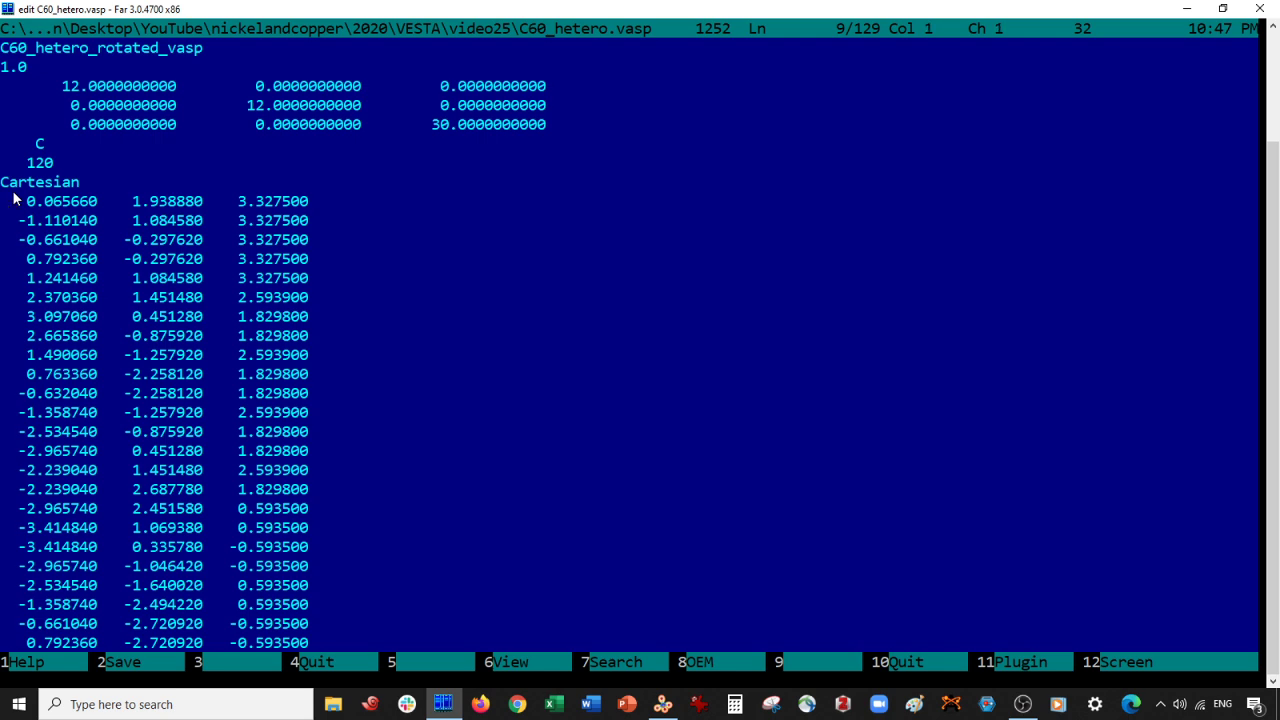
key("Escape")
- Inspect the contents of C60_hetero.xyz
left_click(705, 106)
key("F4")
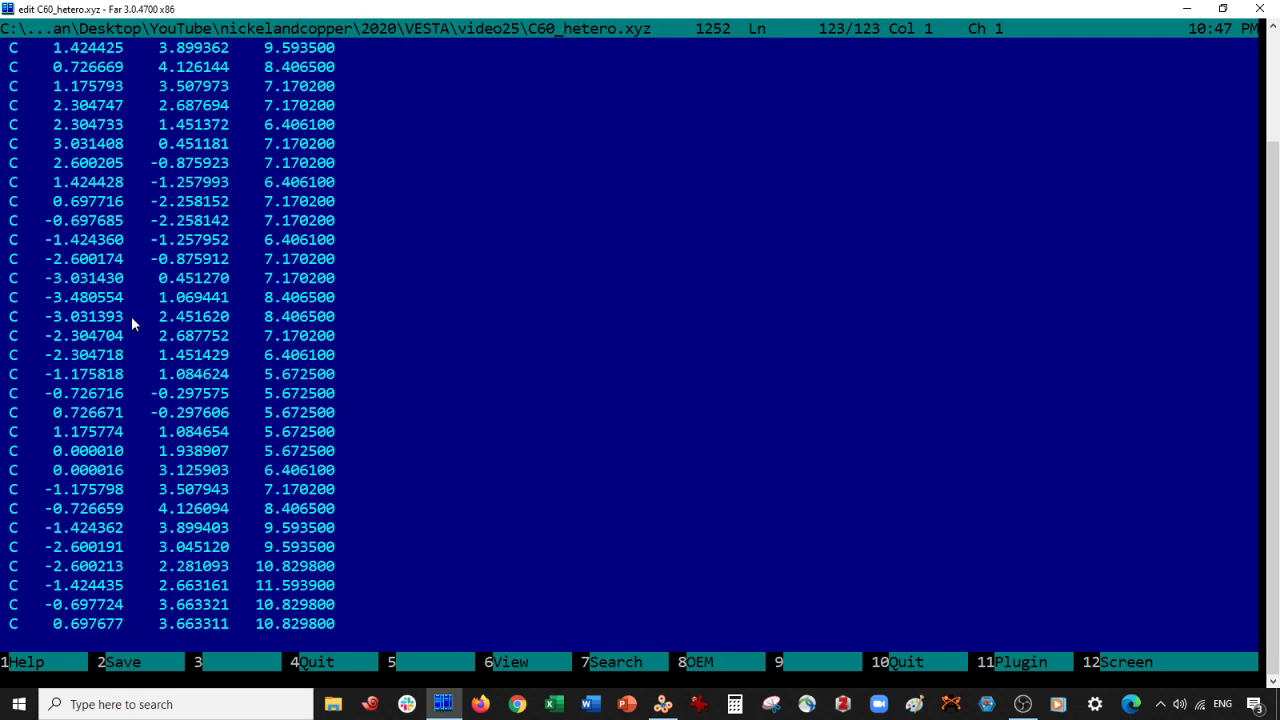
scroll(129, 280, "up", 10)
scroll(129, 278, "up", 10)
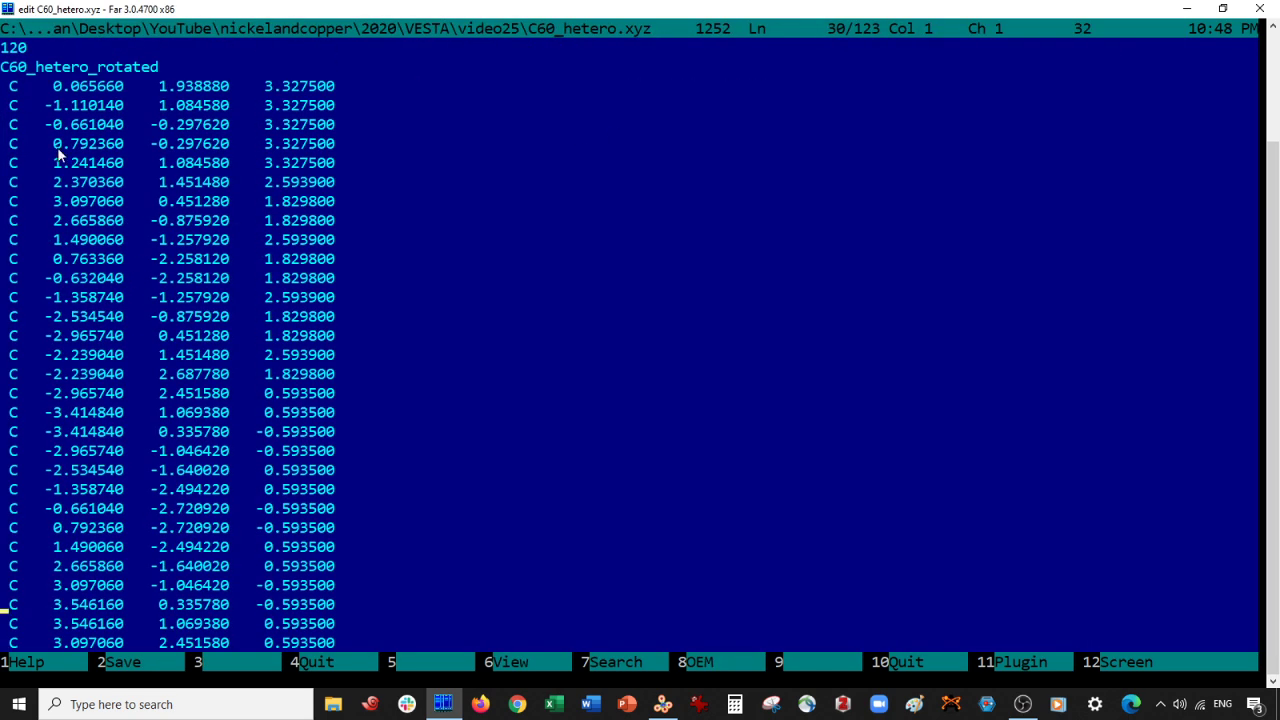
key("Escape")
- Reopen C60_hetero.vasp and delete the two stray C characters typed into it
left_click(720, 88)
key("F4")
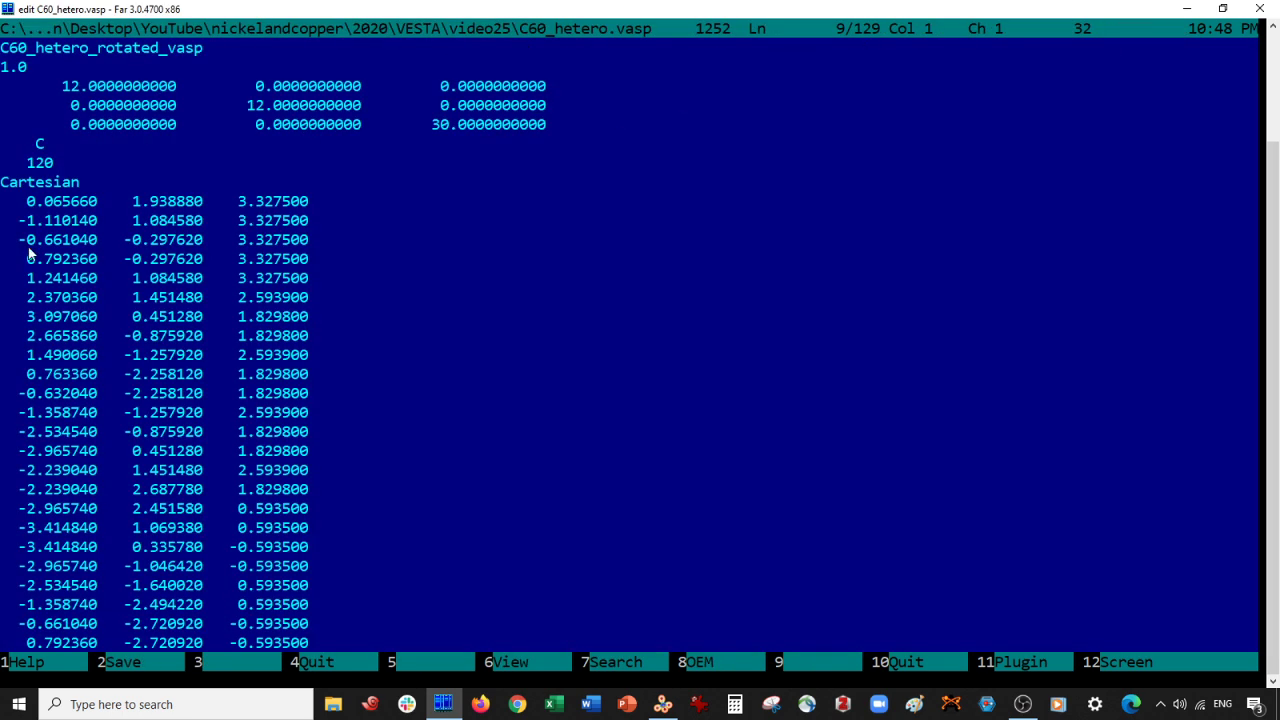
type("C")
key("Down")
key("Left")
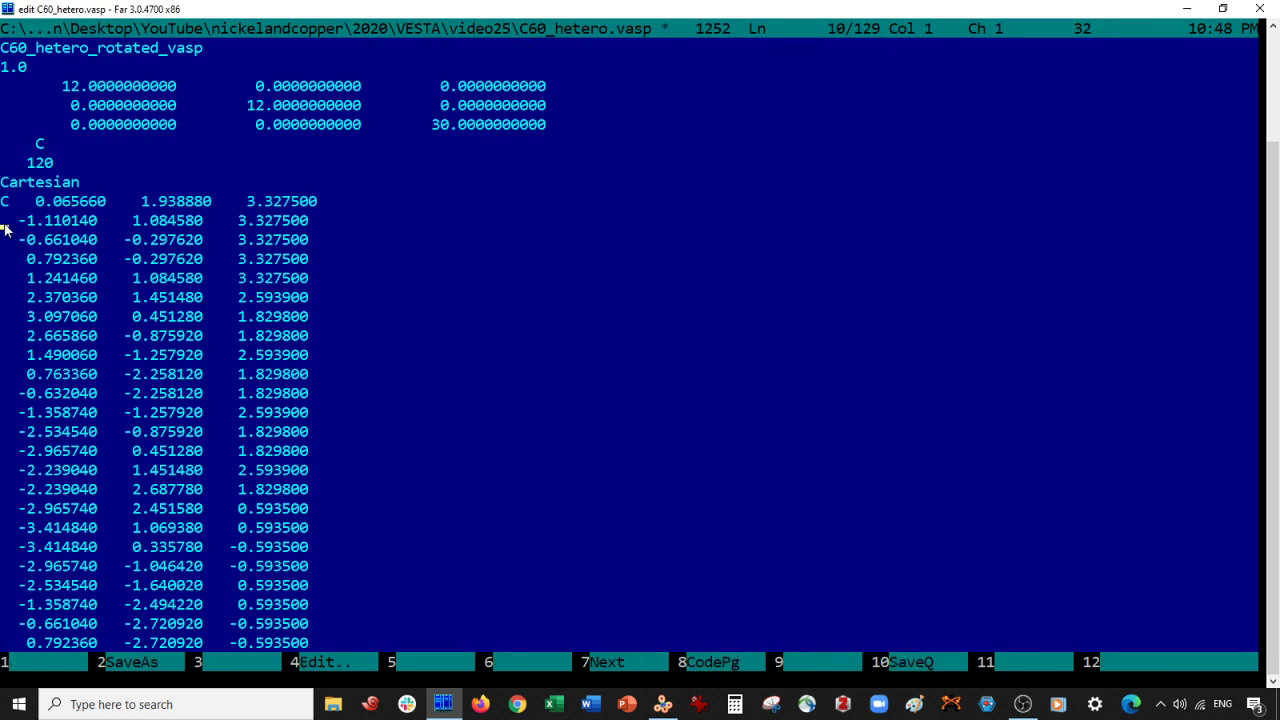
type("C")
key("alt+shift+Left")
key("alt+shift+Up")
key("Delete")
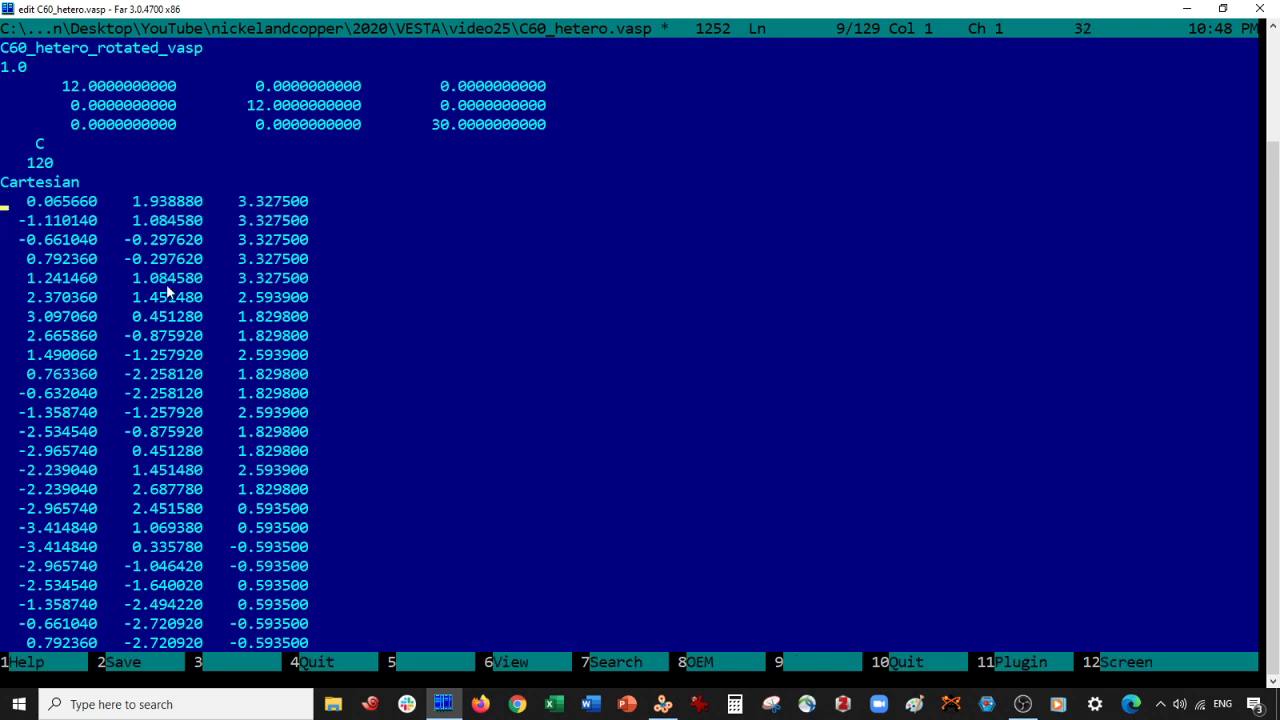
- Scroll through the 120 carbon Cartesian coordinates in C60_hetero.vasp
scroll(256, 181, "down", 1)
scroll(203, 181, "down", 13)
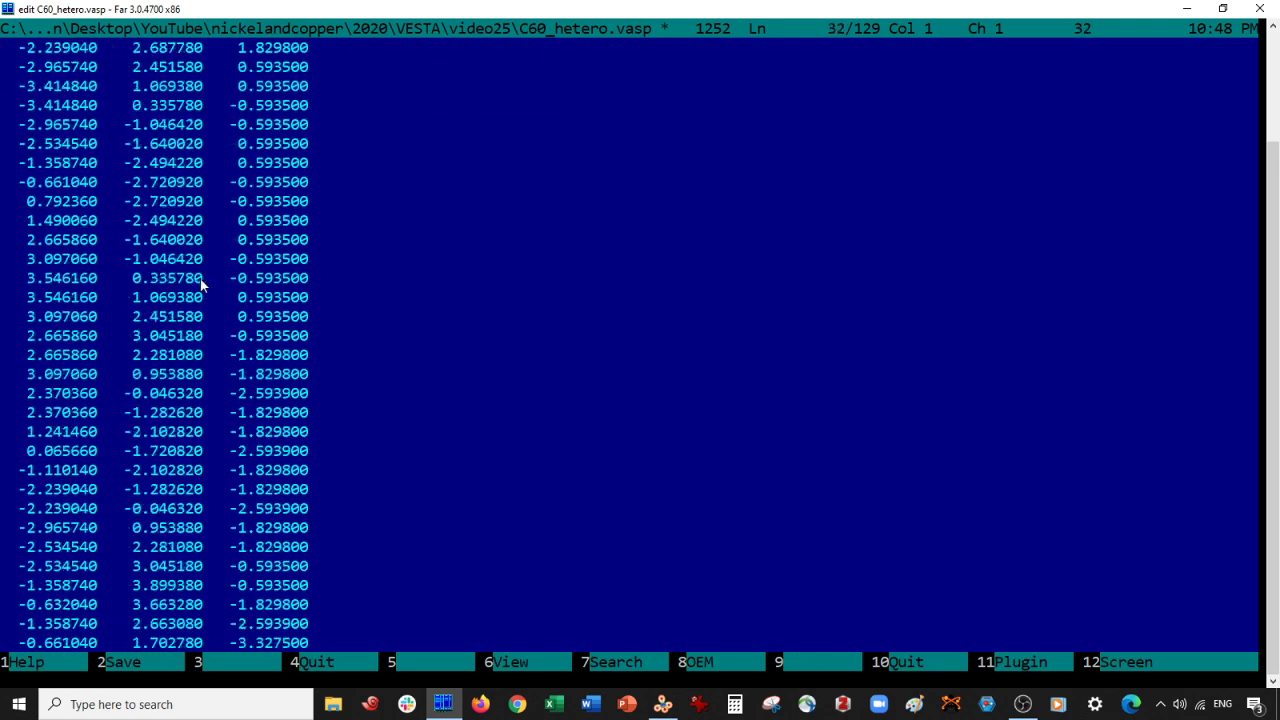
scroll(168, 347, "down", 8)
scroll(118, 366, "up", 20)
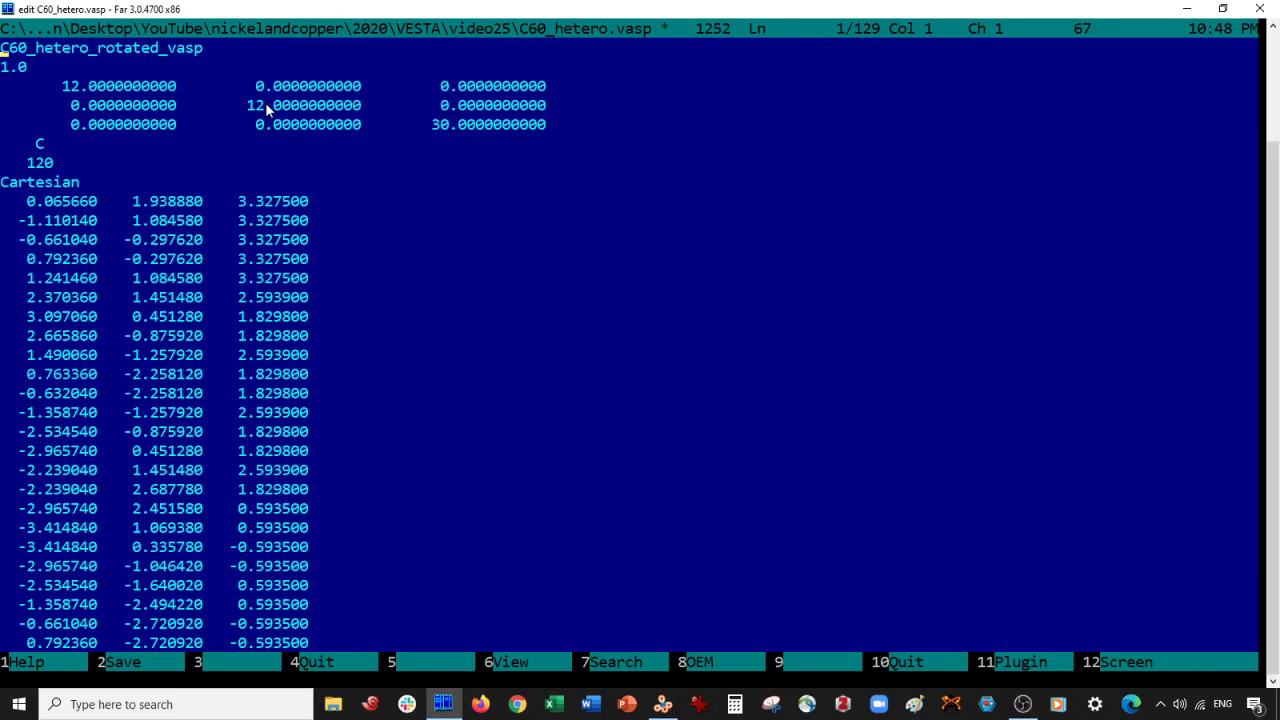
key("Escape")
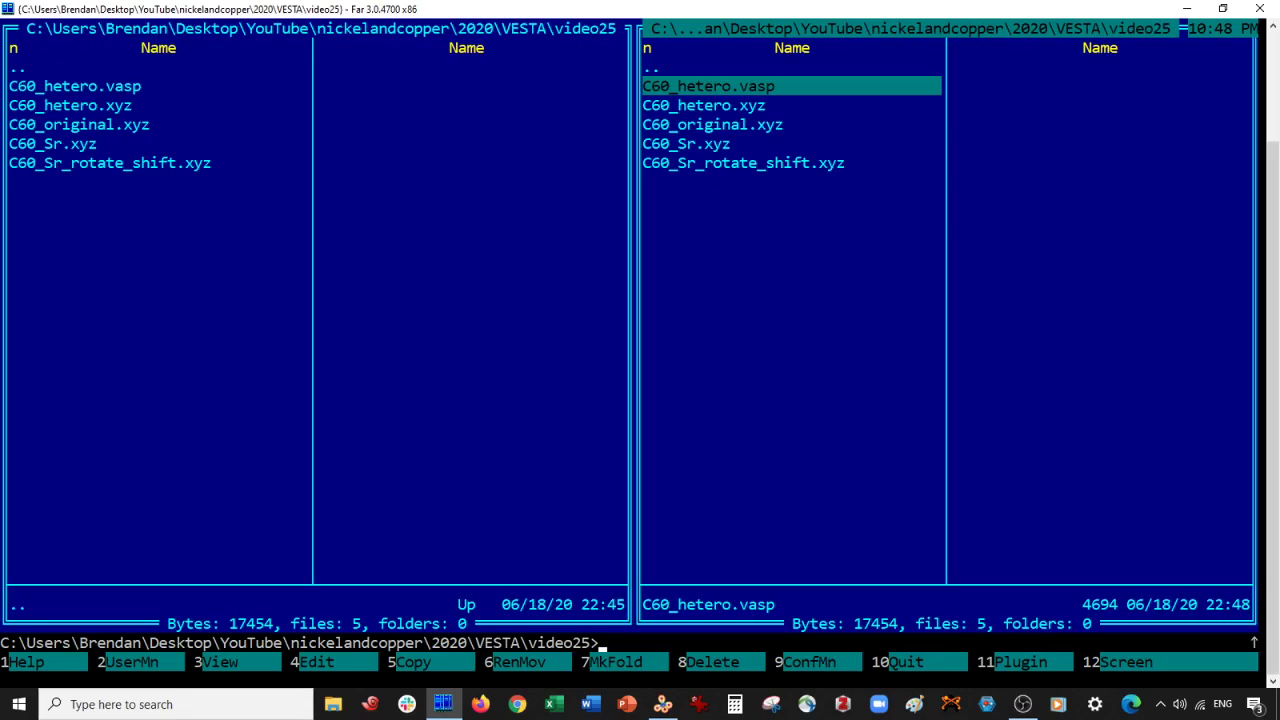
- View C60_hetero.vasp once more, then return to VESTA
key("F4")
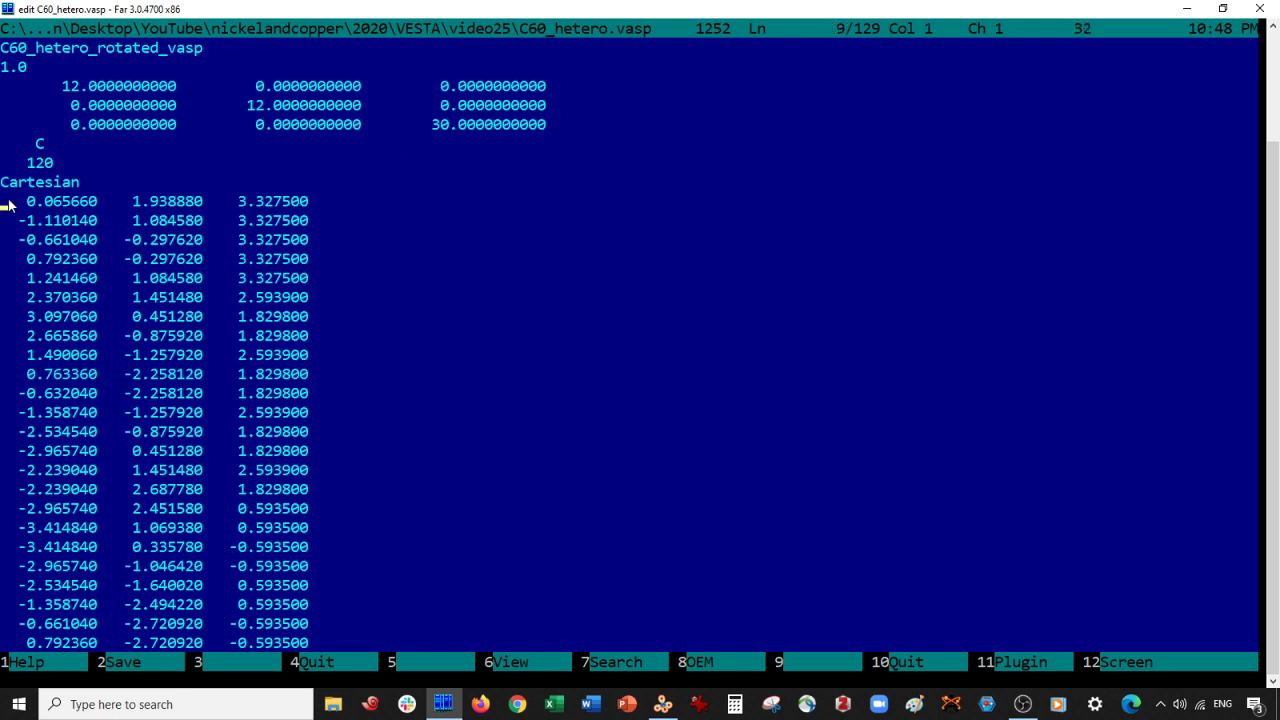
key("Escape")
left_click(663, 704)
left_click_drag(806, 323, 420, 289)
left_click(14, 130)
left_click_drag(508, 194, 496, 224)
left_click(14, 76)
left_click_drag(440, 140, 460, 258)
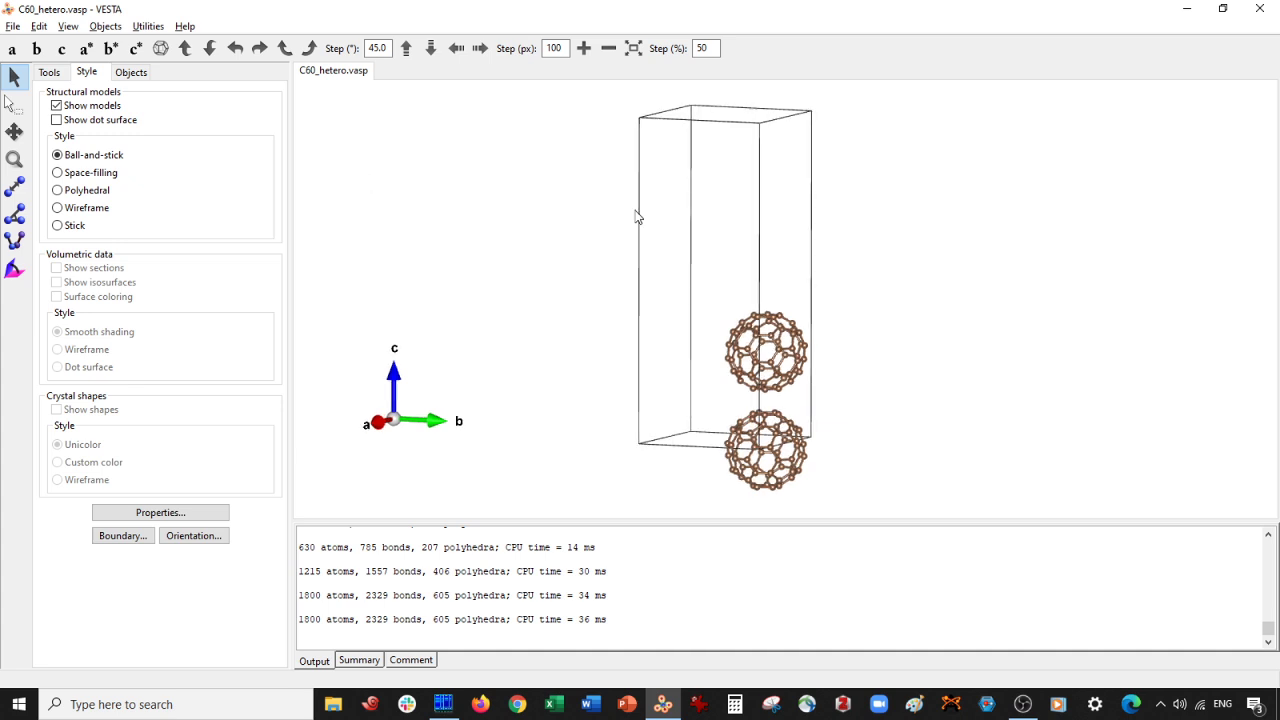
left_click(14, 130)
scroll(523, 271, "up", 5)
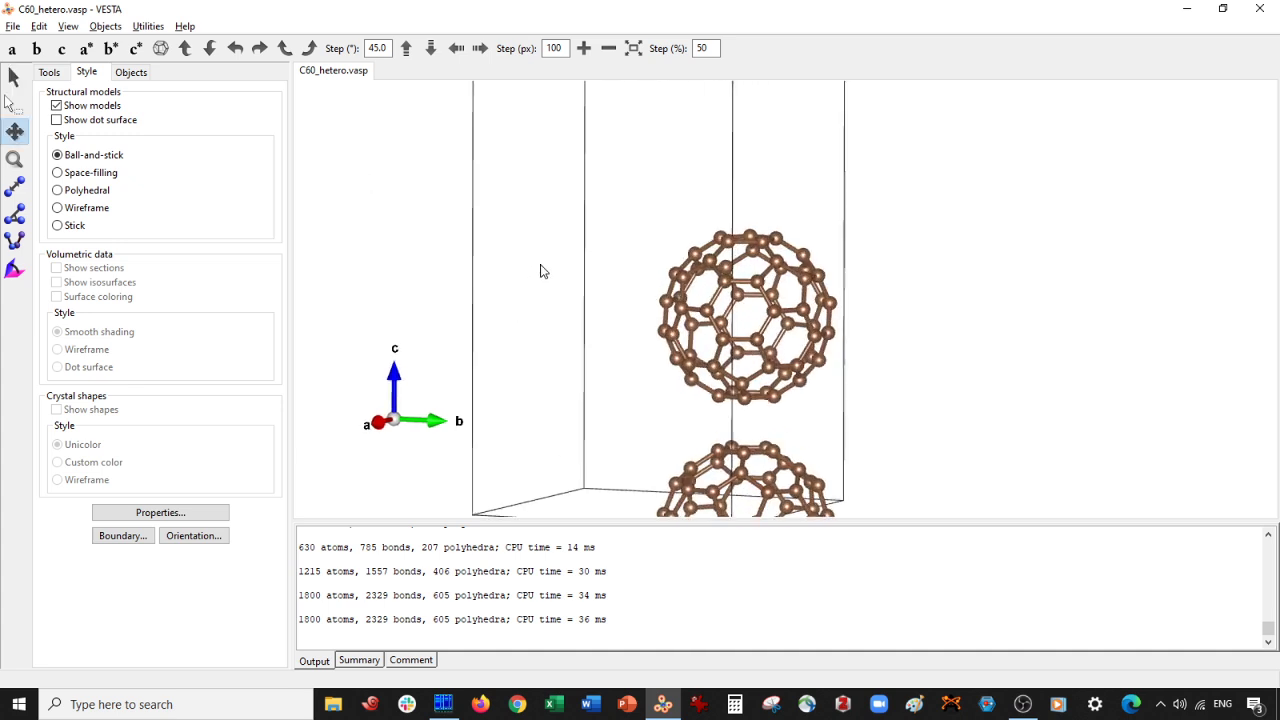
left_click(14, 76)
left_click_drag(528, 281, 633, 243)
scroll(637, 243, "up", 2)
left_click(14, 130)
left_click_drag(590, 175, 591, 243)
scroll(591, 243, "up", 2)
left_click(14, 76)
left_click_drag(641, 185, 756, 260)
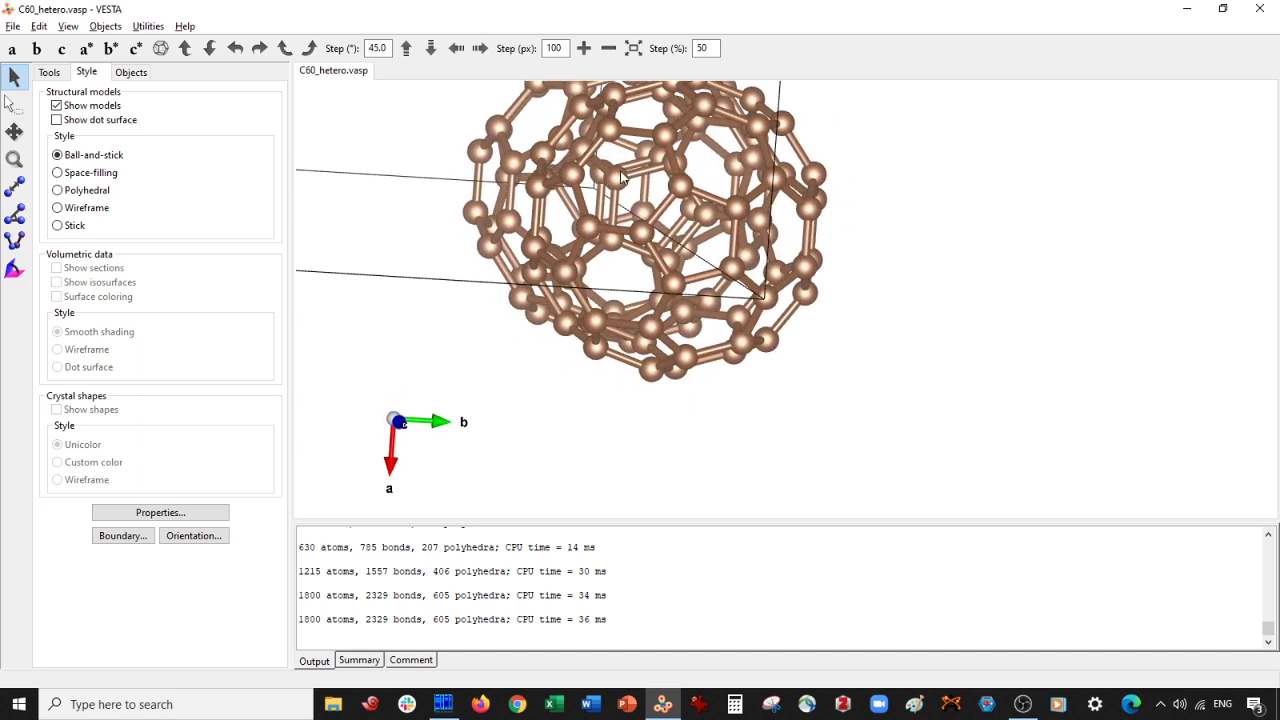
left_click(12, 48)
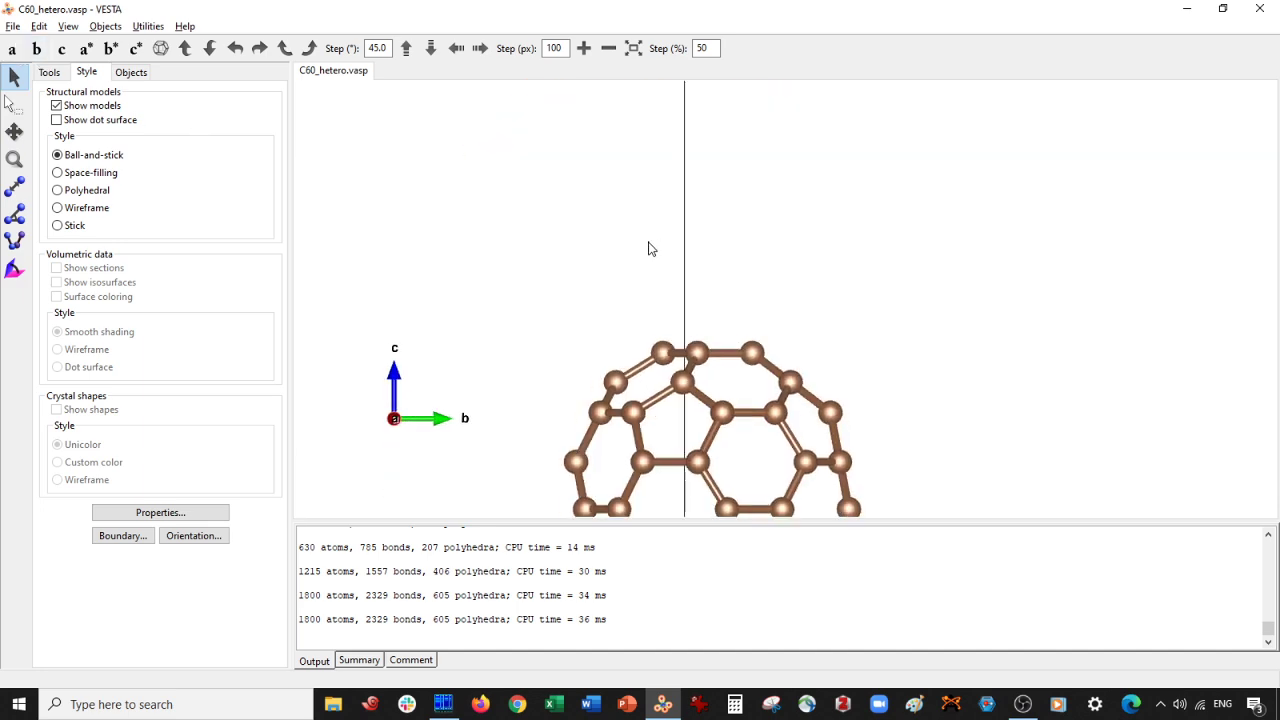
left_click_drag(766, 237, 736, 241)
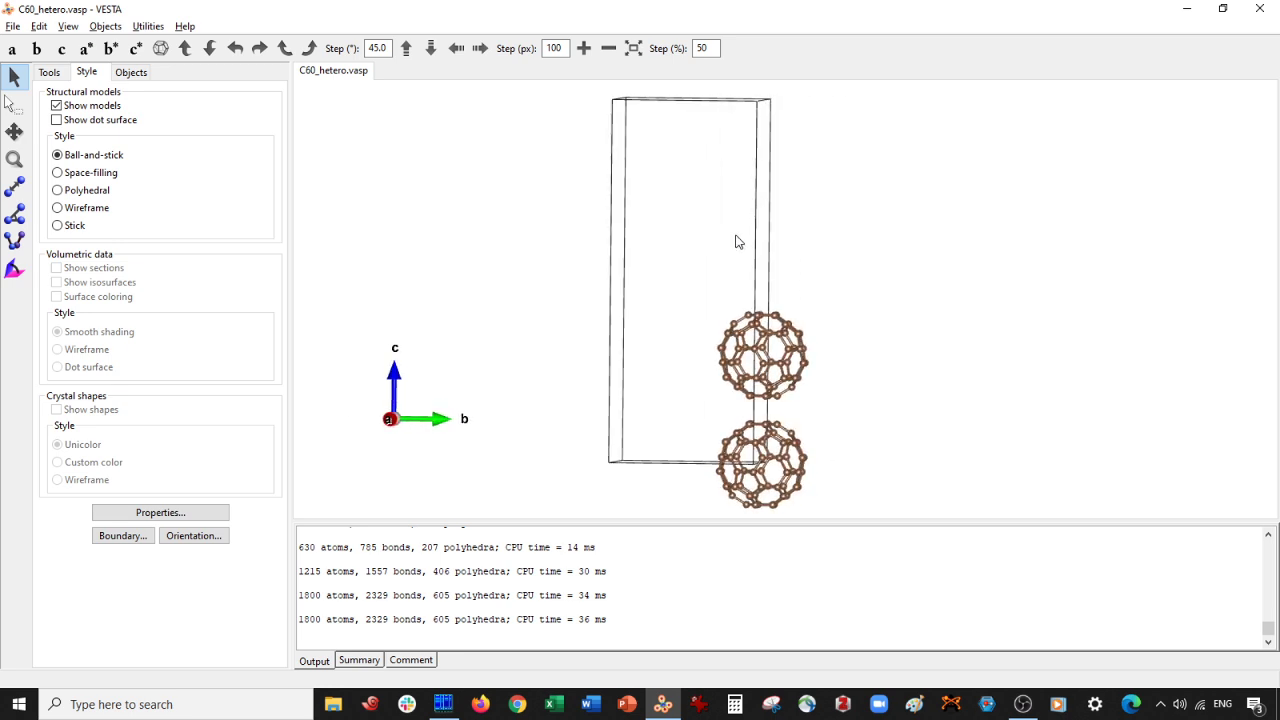
- Set the boundary z range to 0–1, keeping x and y at 0–2, giving 630 atoms
left_click(132, 535)
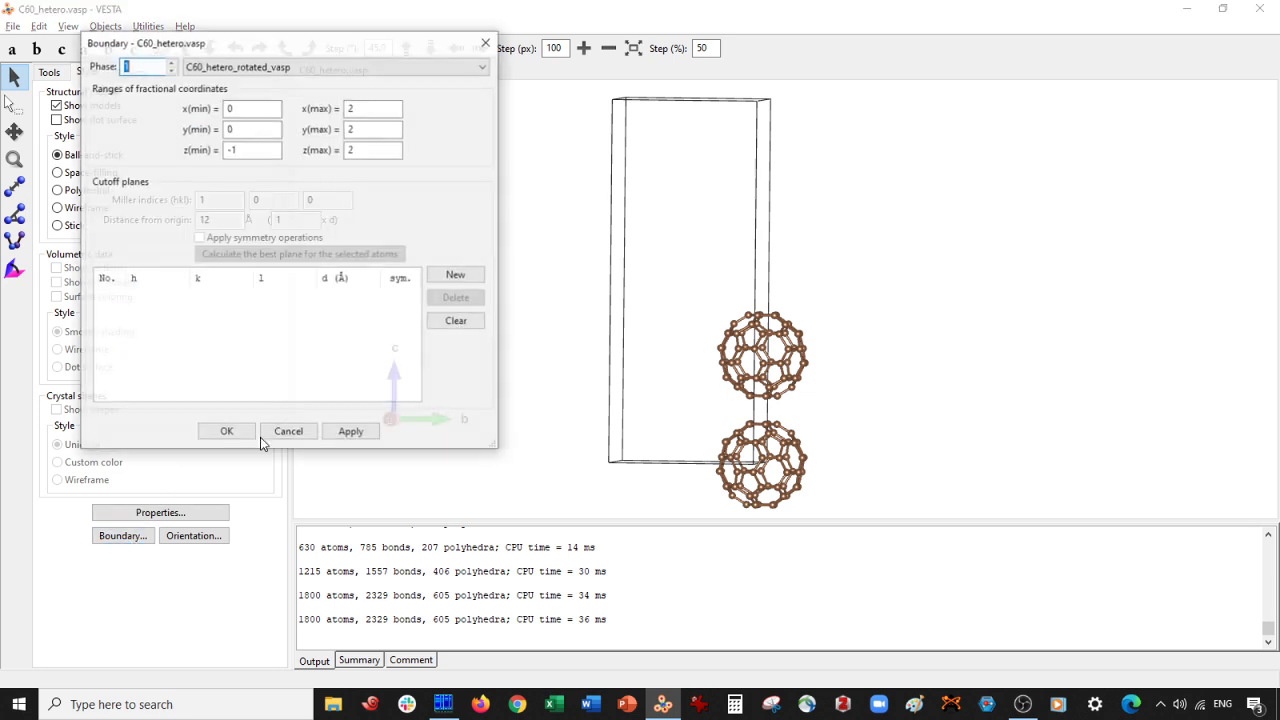
double_click(240, 149)
type("0")
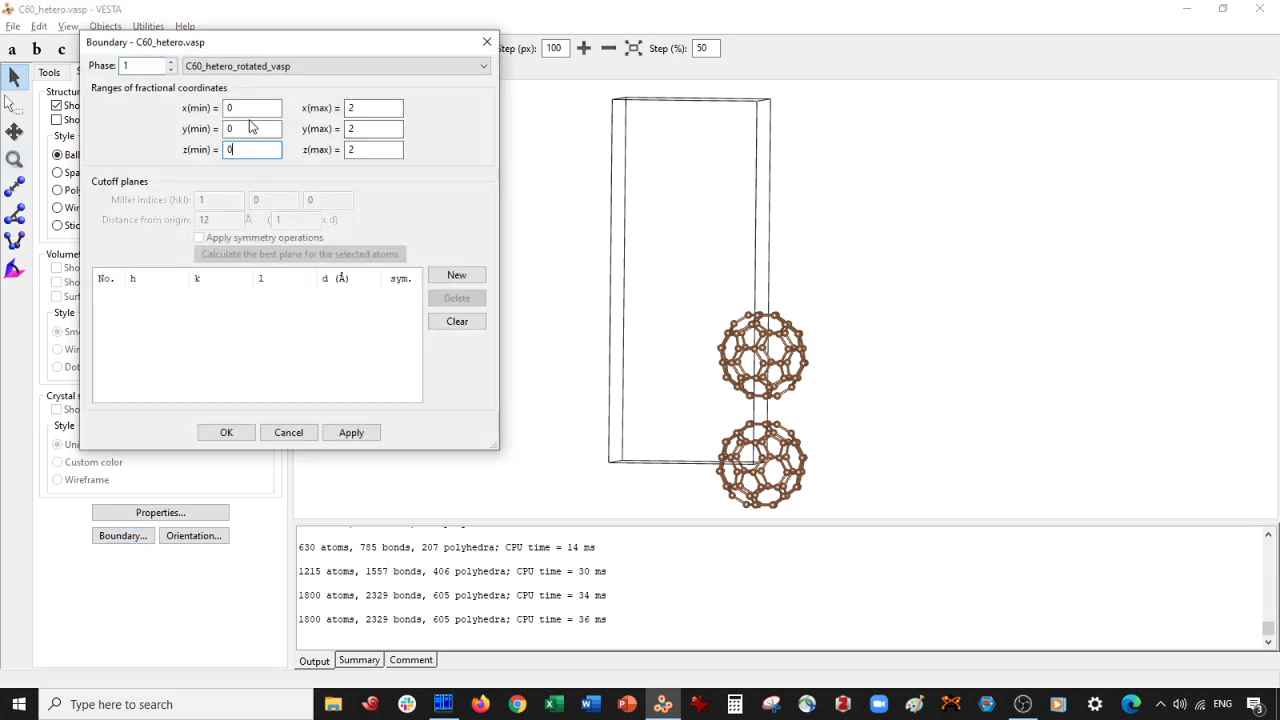
left_click(354, 432)
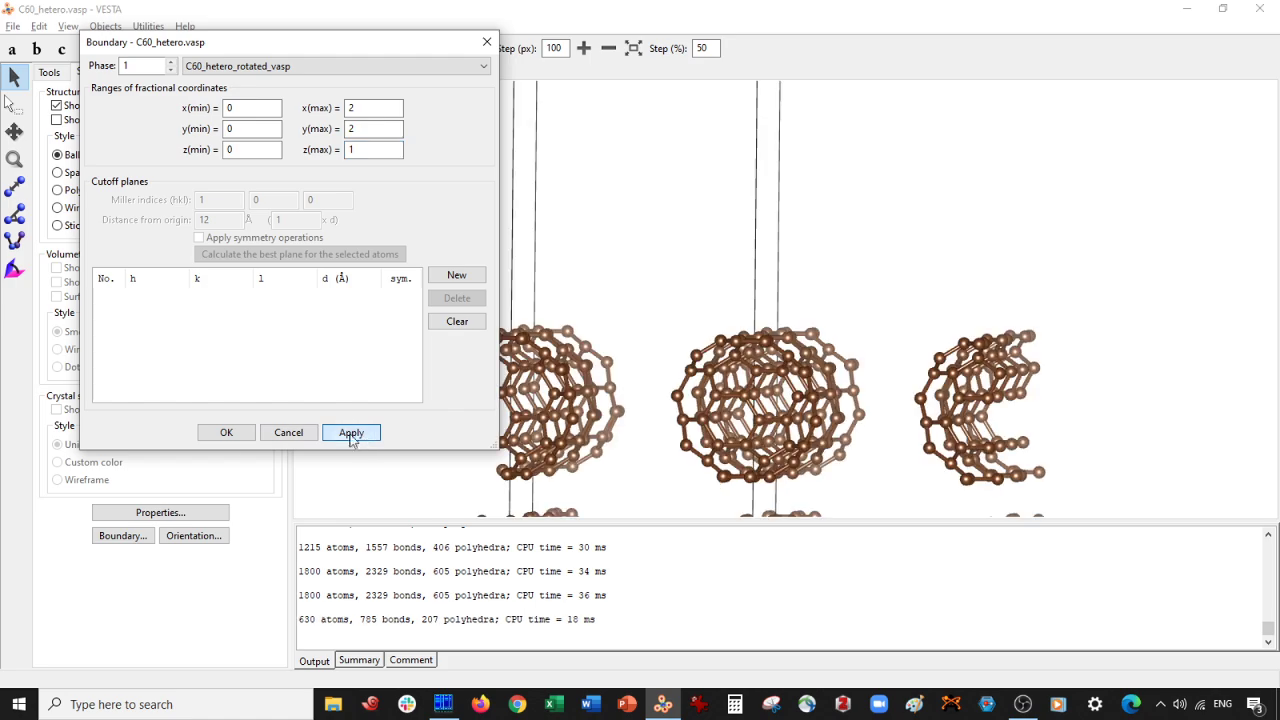
left_click(224, 432)
- Rotate the view along b, then around c into a perspective of the reduced supercell
left_click_drag(770, 246, 790, 272)
key("b")
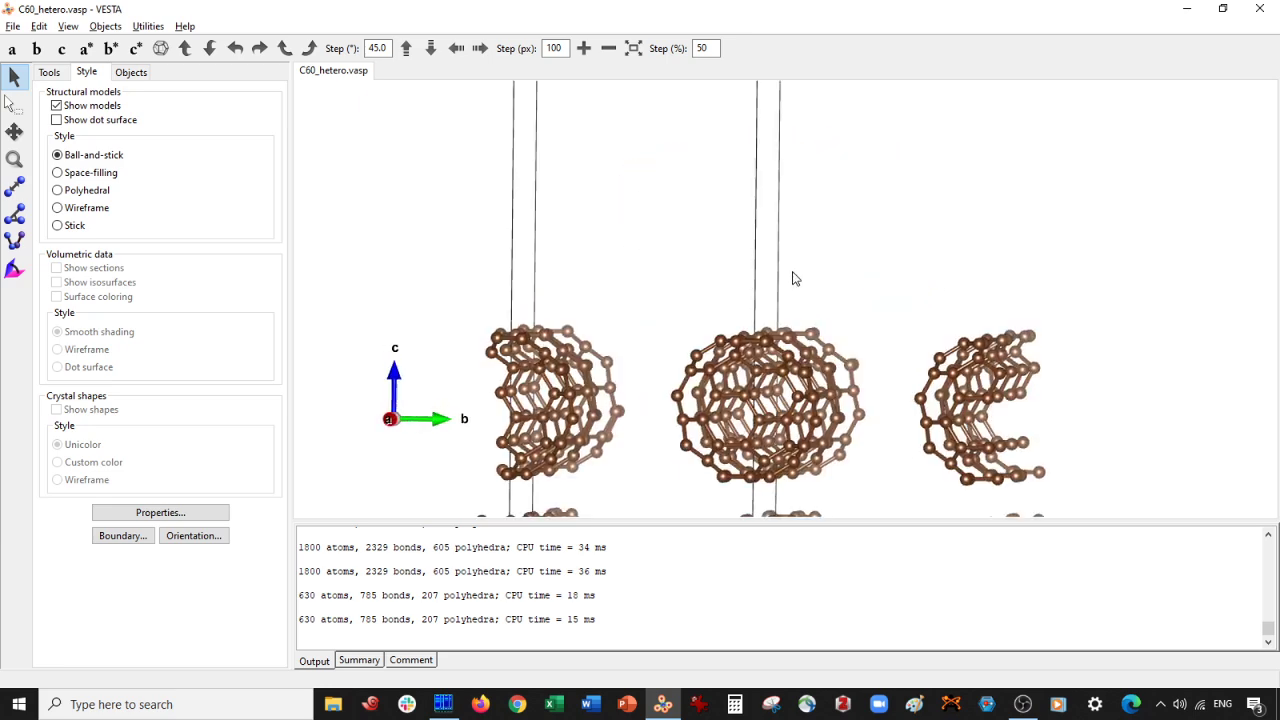
left_click_drag(600, 212, 518, 205)
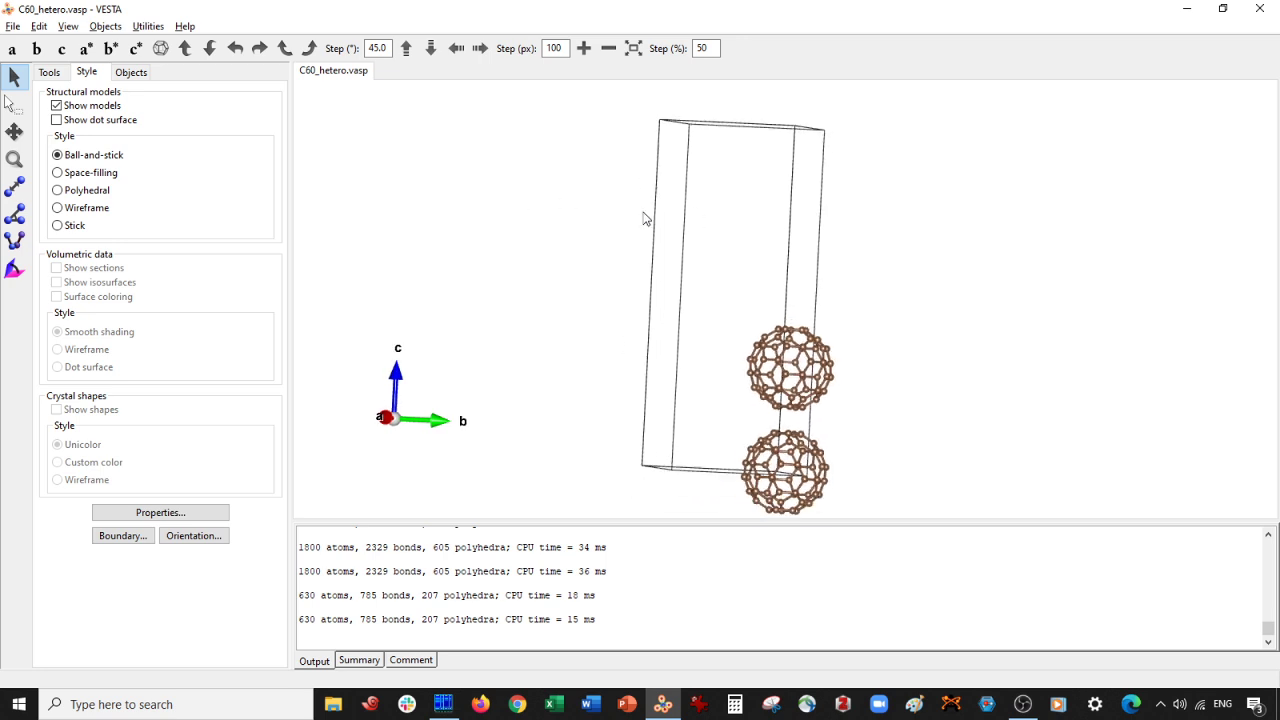